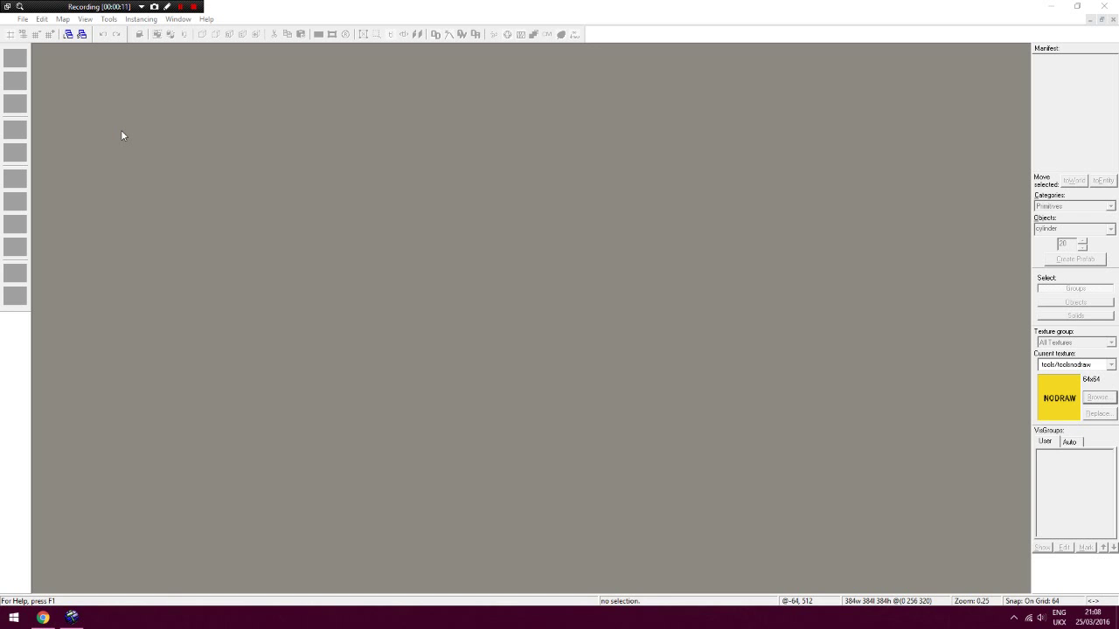
Create a new empty map
click(22, 18)
click(39, 28)
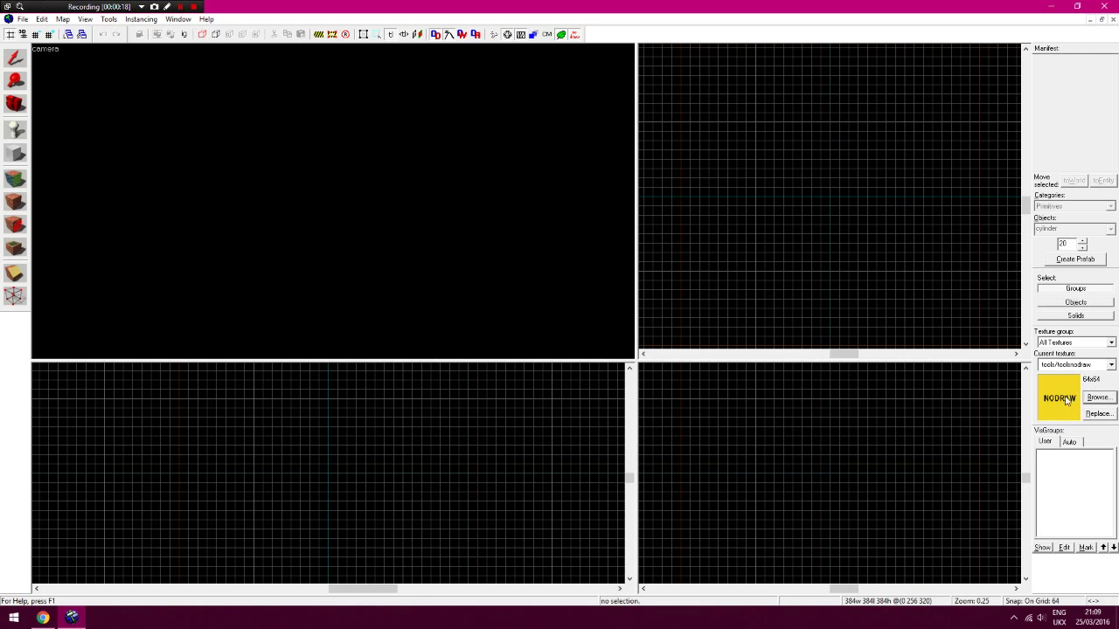
click(21, 156)
drag(755, 121, 902, 278)
key(Return)
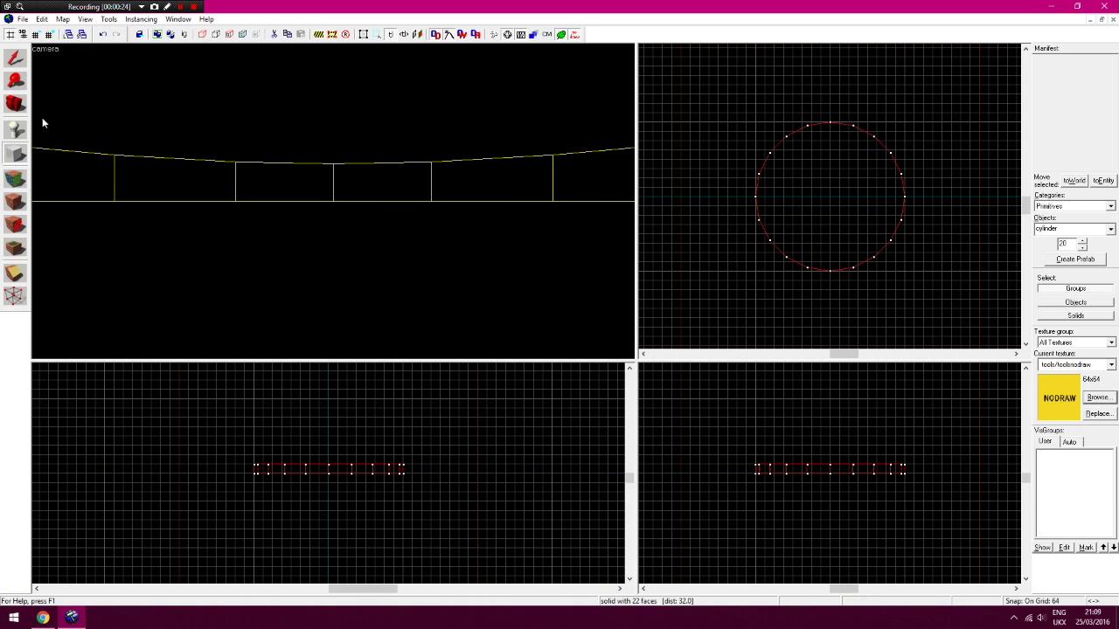
click(14, 65)
key(Delete)
Create a 1024 by 1024 unit floor block 32 units thick, with the grid snap reduced to 32
key(shift+b)
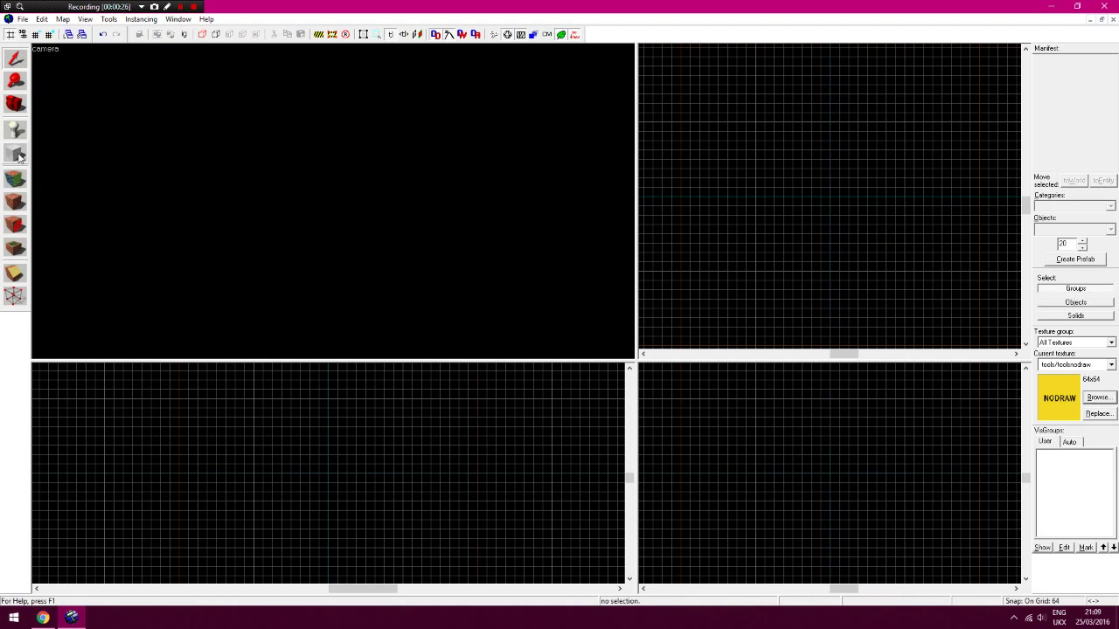
click(1110, 229)
click(1066, 249)
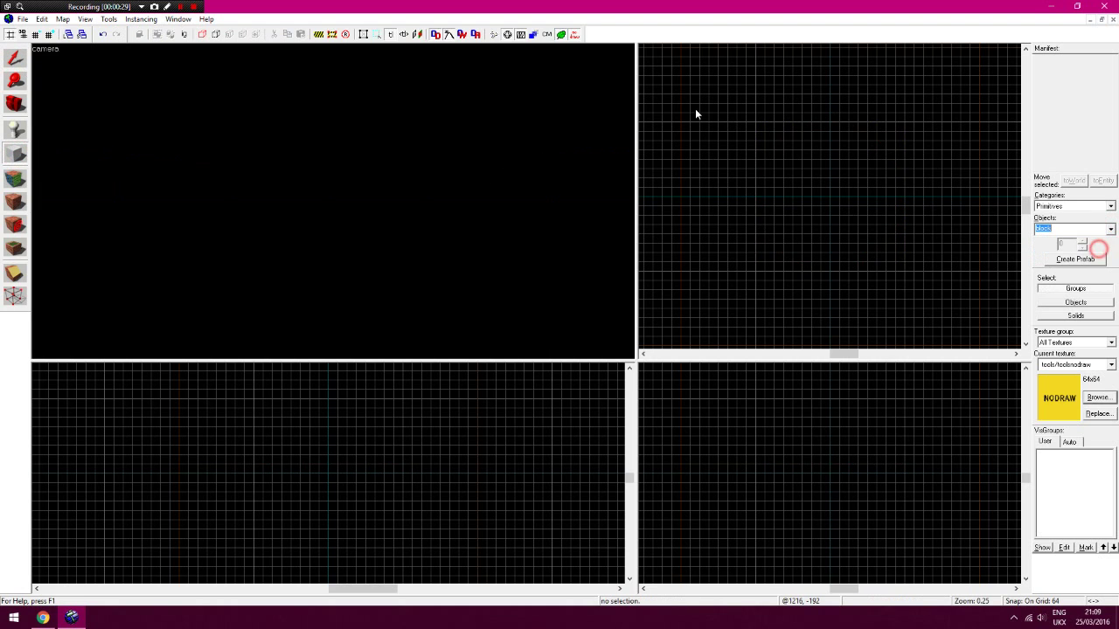
drag(681, 126, 825, 275)
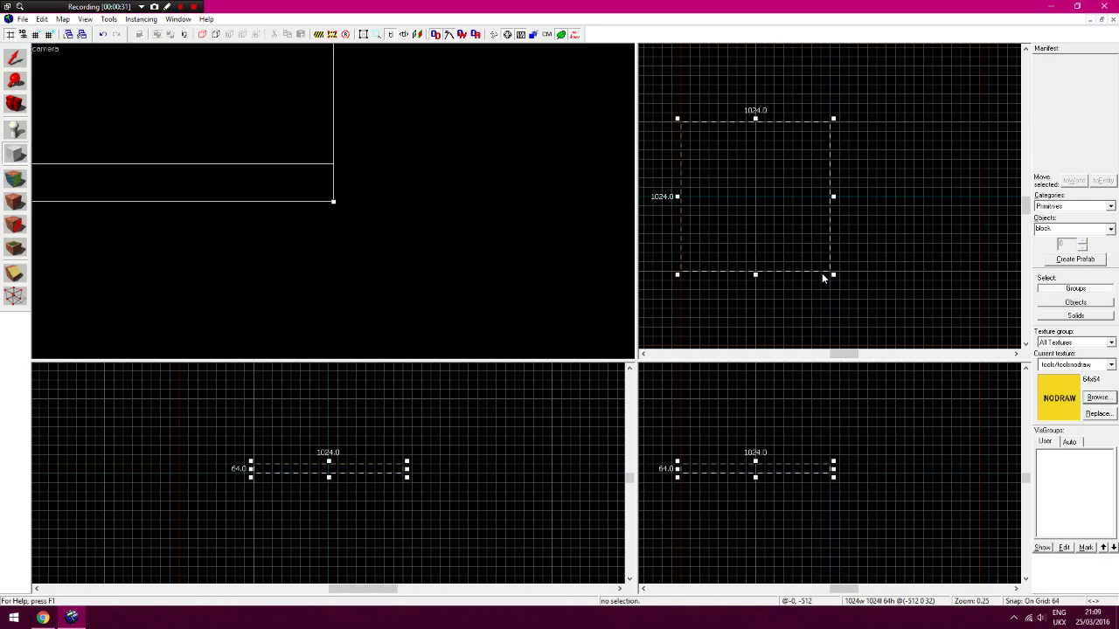
click(35, 34)
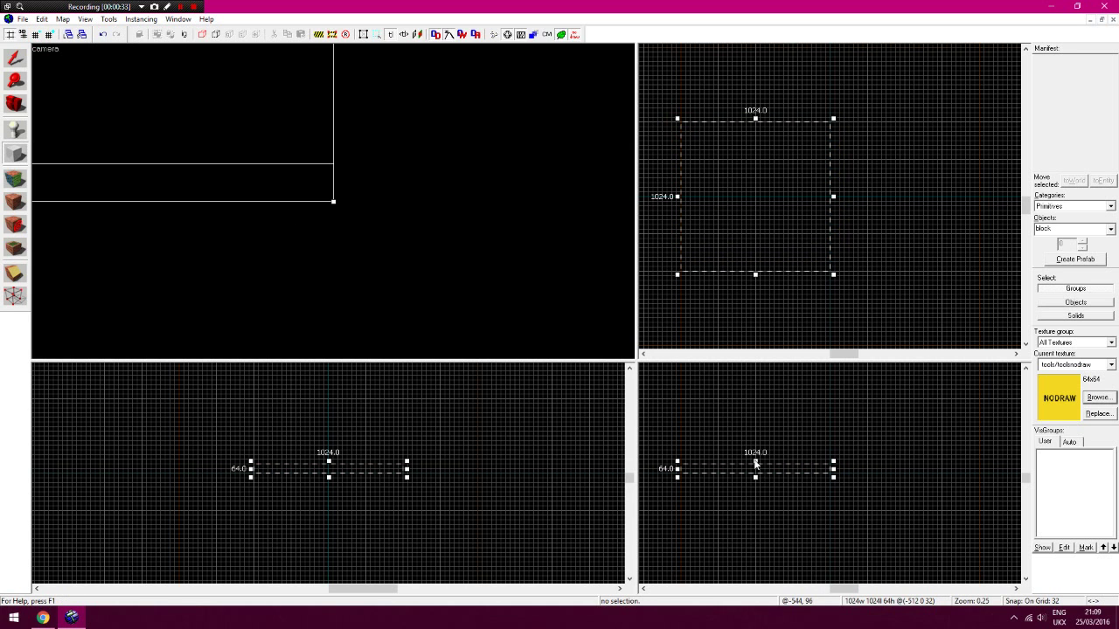
drag(756, 460, 756, 470)
key(Return)
Create a block pillar 32 by 64 units and 192 units tall, standing on the floor
click(16, 108)
drag(333, 201, 333, 201)
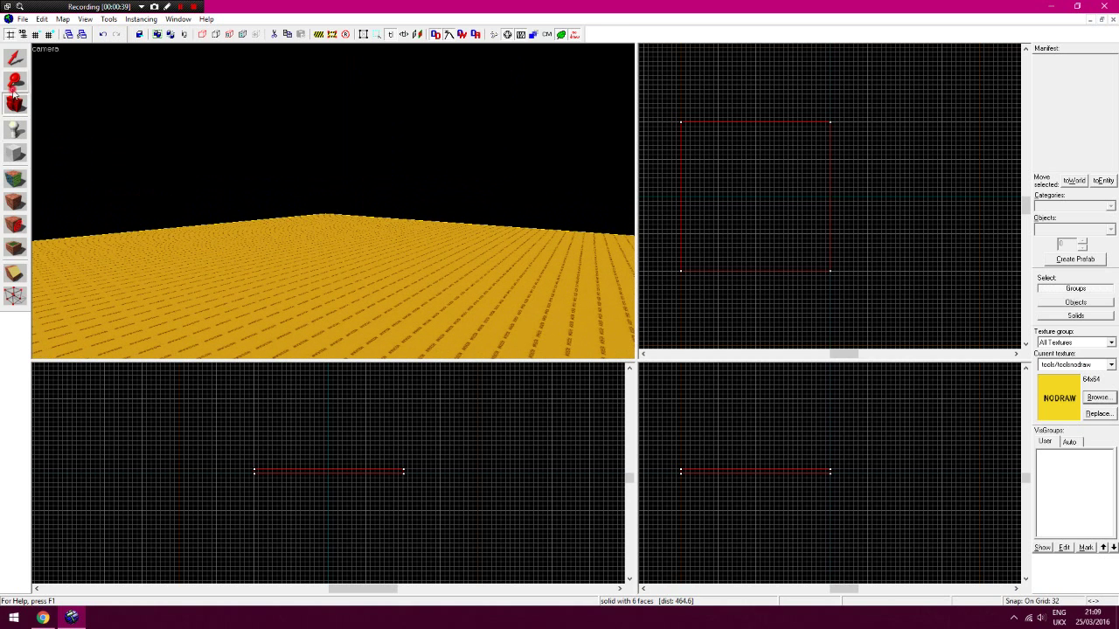
scroll(779, 197, up, 2)
click(16, 156)
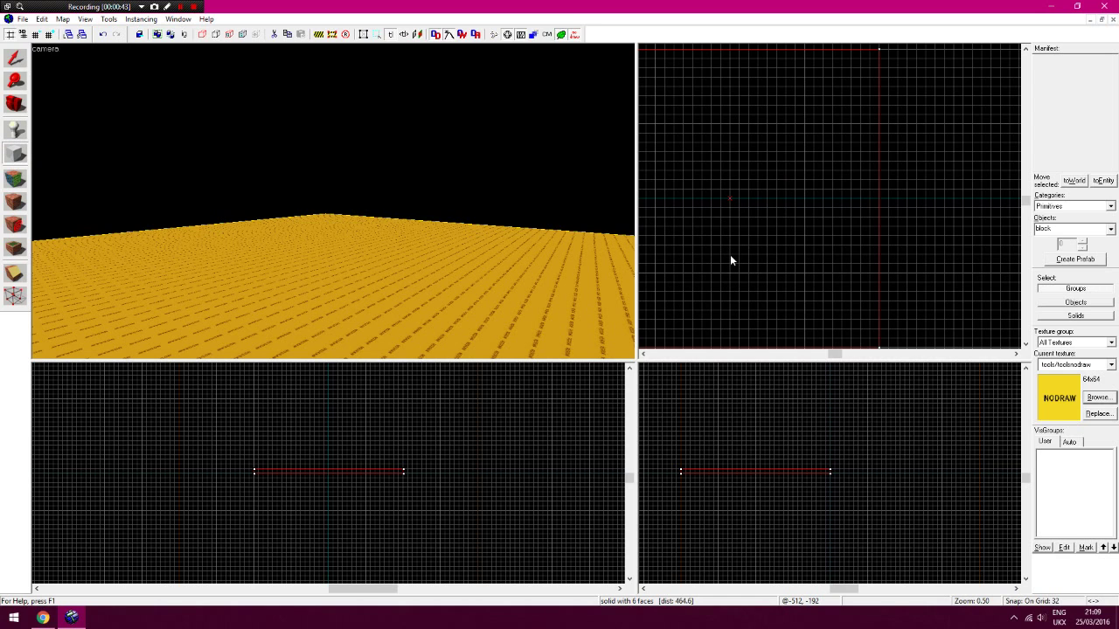
drag(730, 255, 740, 271)
key(Return)
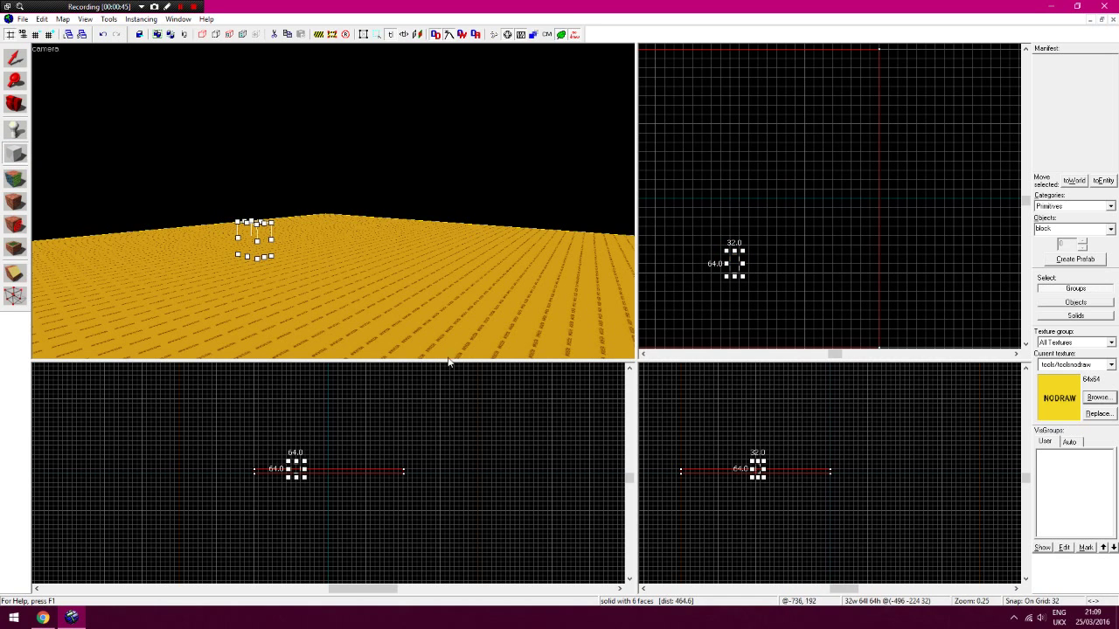
scroll(298, 461, up, 3)
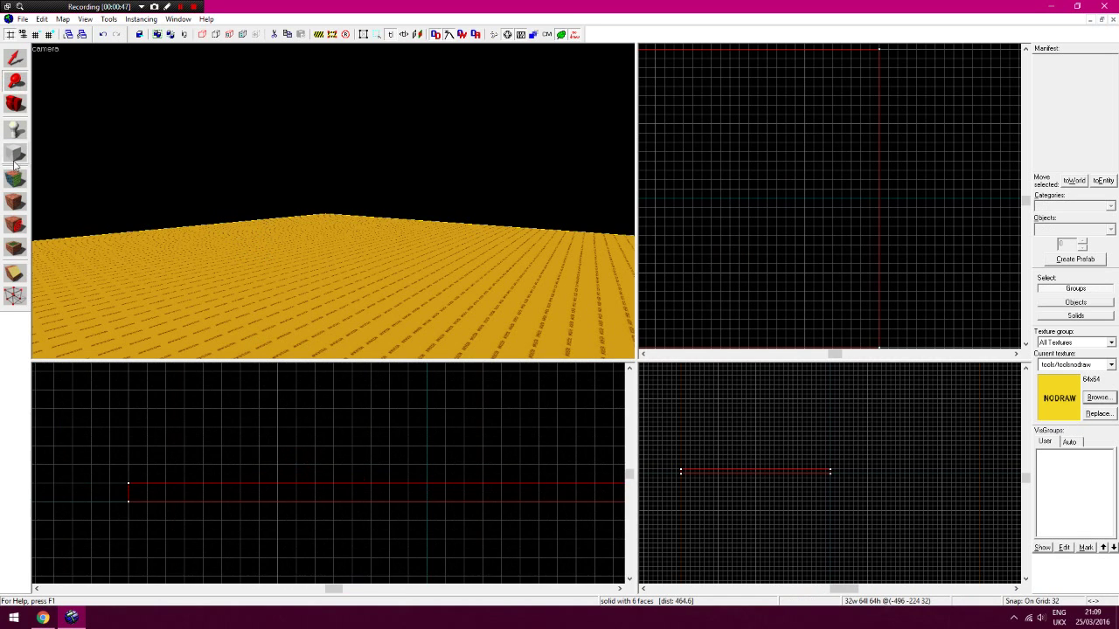
drag(295, 486, 296, 425)
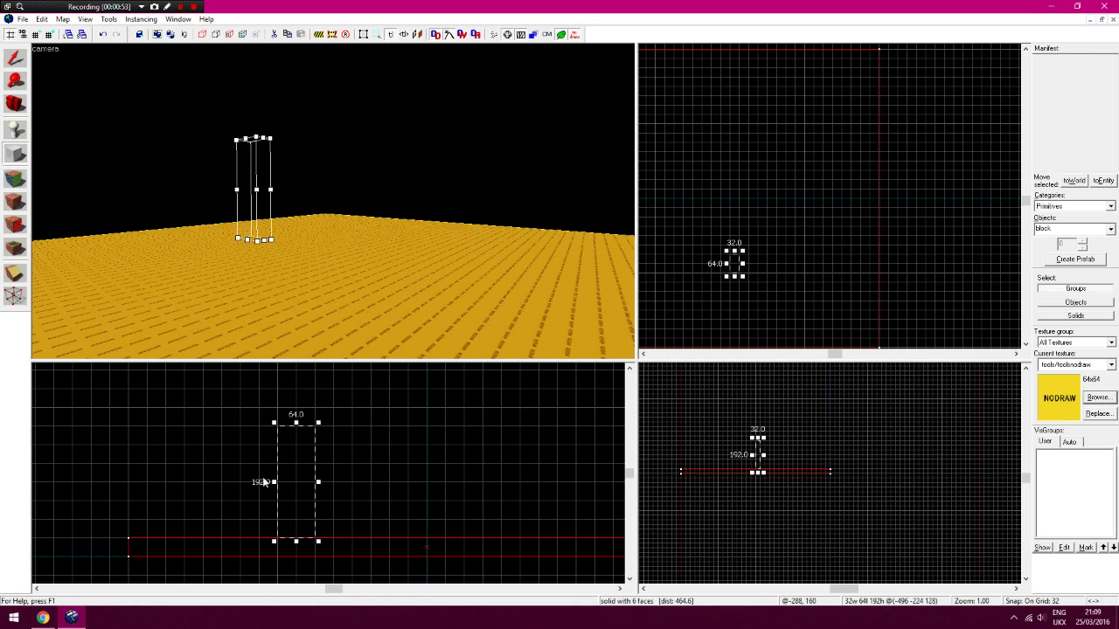
click(163, 125)
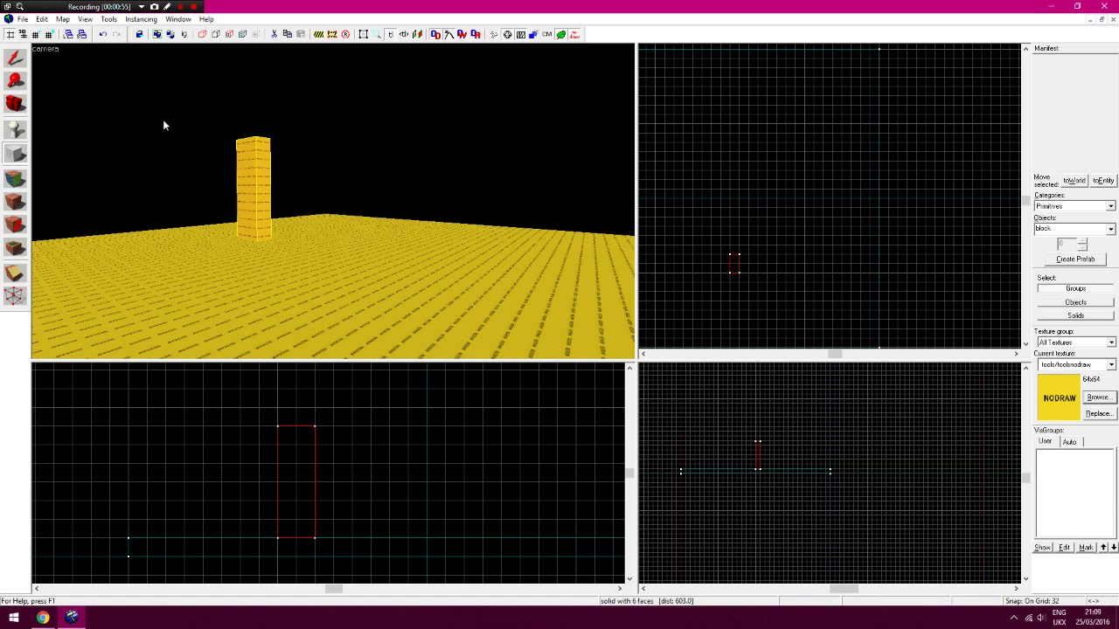
Duplicate the pillar and place the copy in line with the first, leaving a 224-unit gap between them
click(15, 58)
key(ctrl+c)
key(ctrl+v)
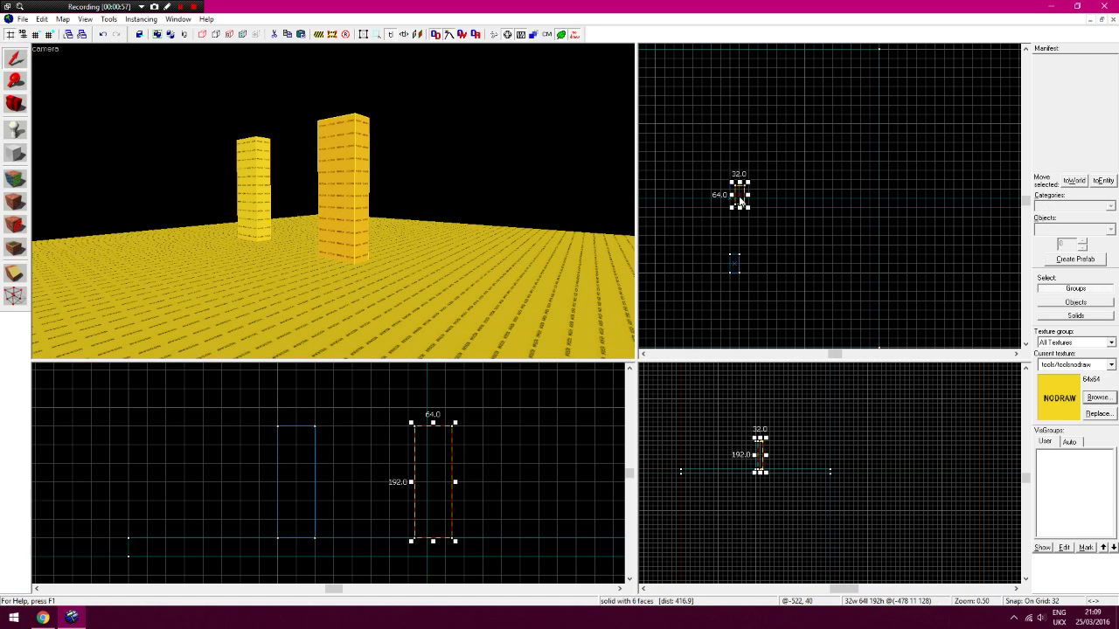
drag(739, 198, 736, 191)
click(17, 88)
click(722, 238)
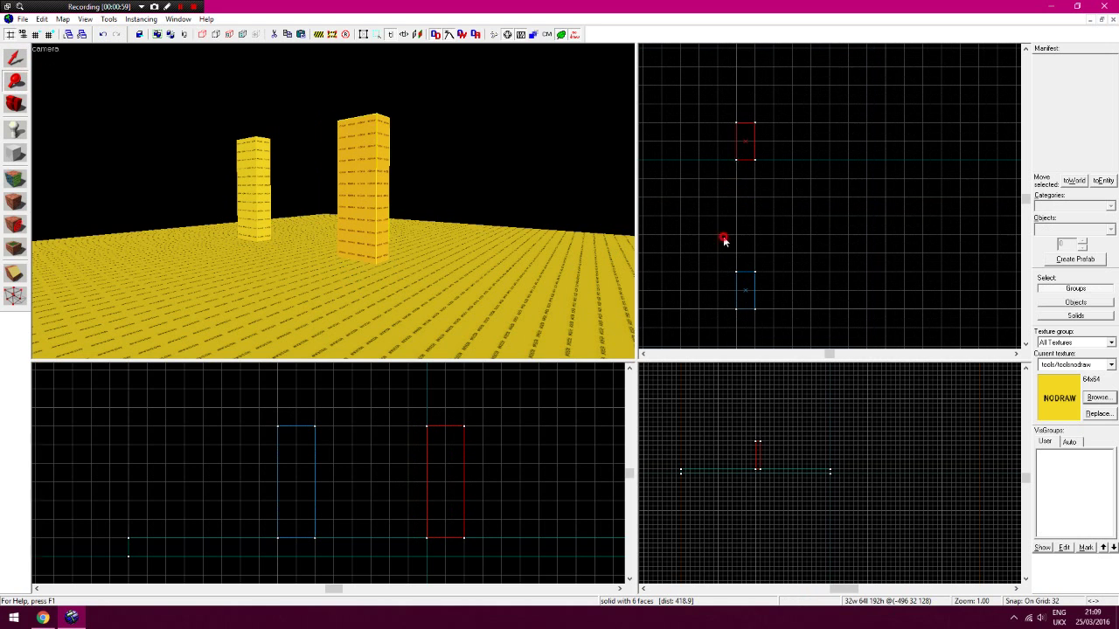
key(shift+s)
click(747, 156)
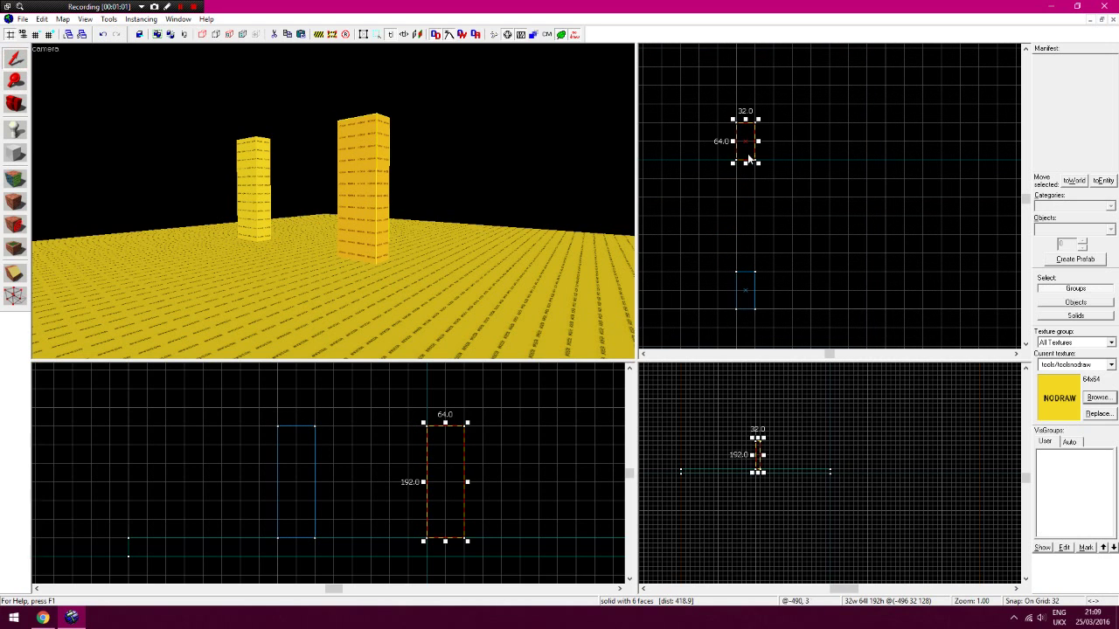
drag(749, 158, 747, 140)
click(537, 432)
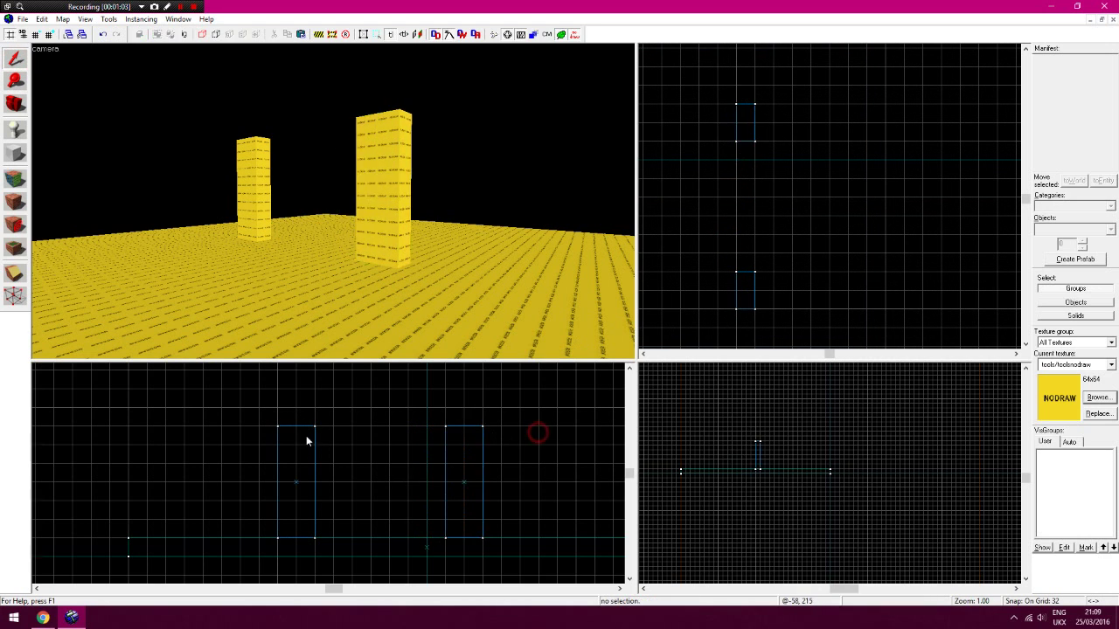
Create a 20-sided cylinder 224 by 224 units and 32 units high, spanning the gap at the pillar tops
key(shift+b)
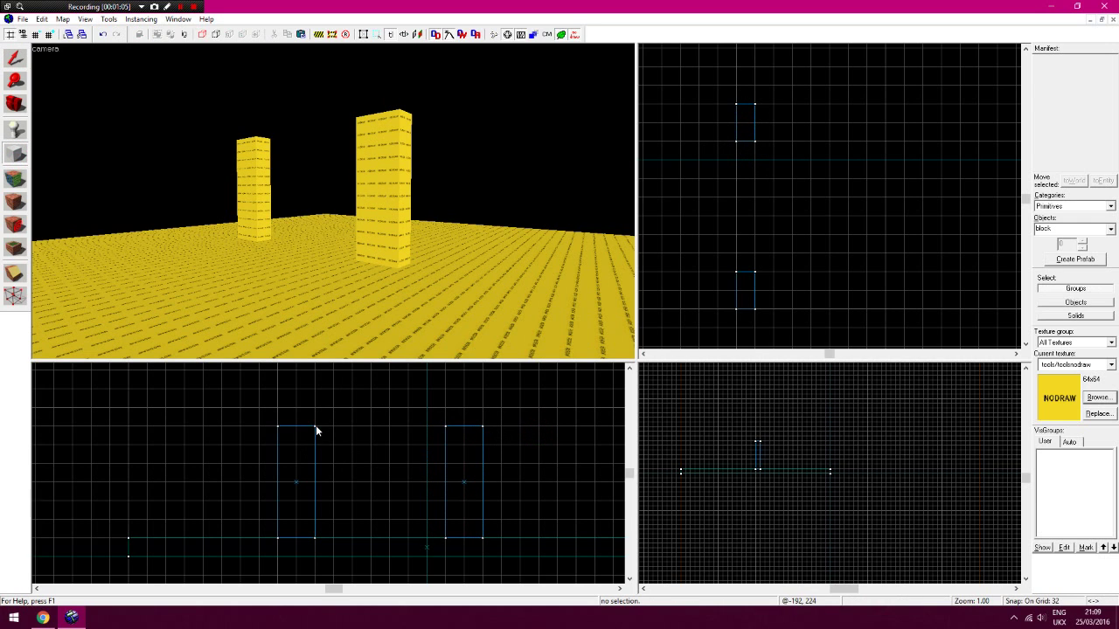
click(314, 427)
drag(315, 428, 452, 447)
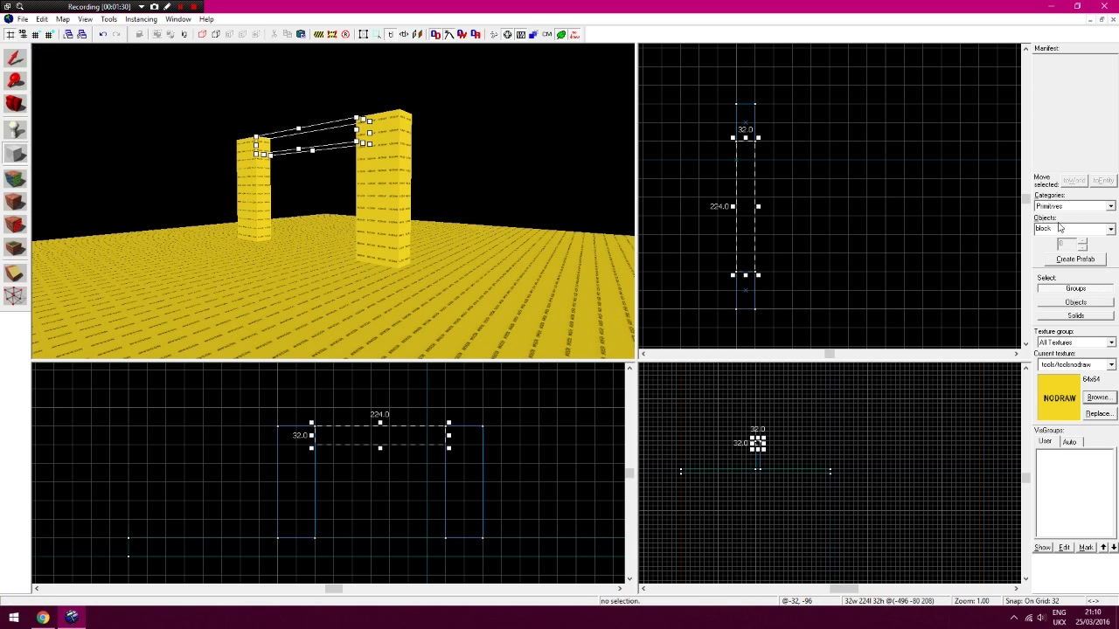
click(1110, 229)
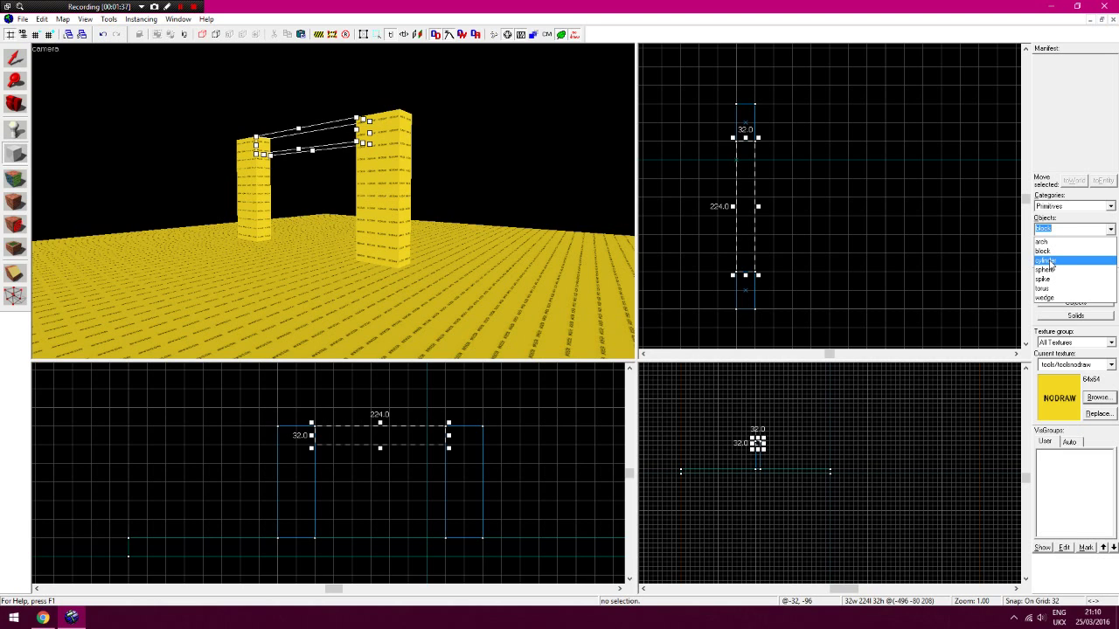
click(1046, 260)
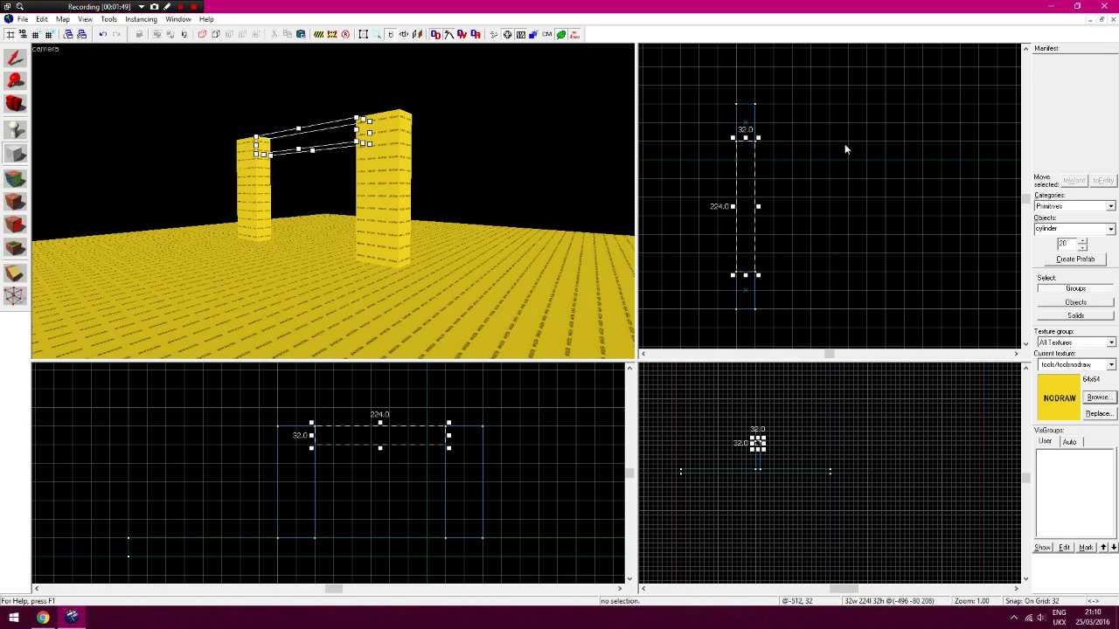
mouse_move(759, 208)
mouse_down()
mouse_move(881, 207)
mouse_move(870, 210)
mouse_up()
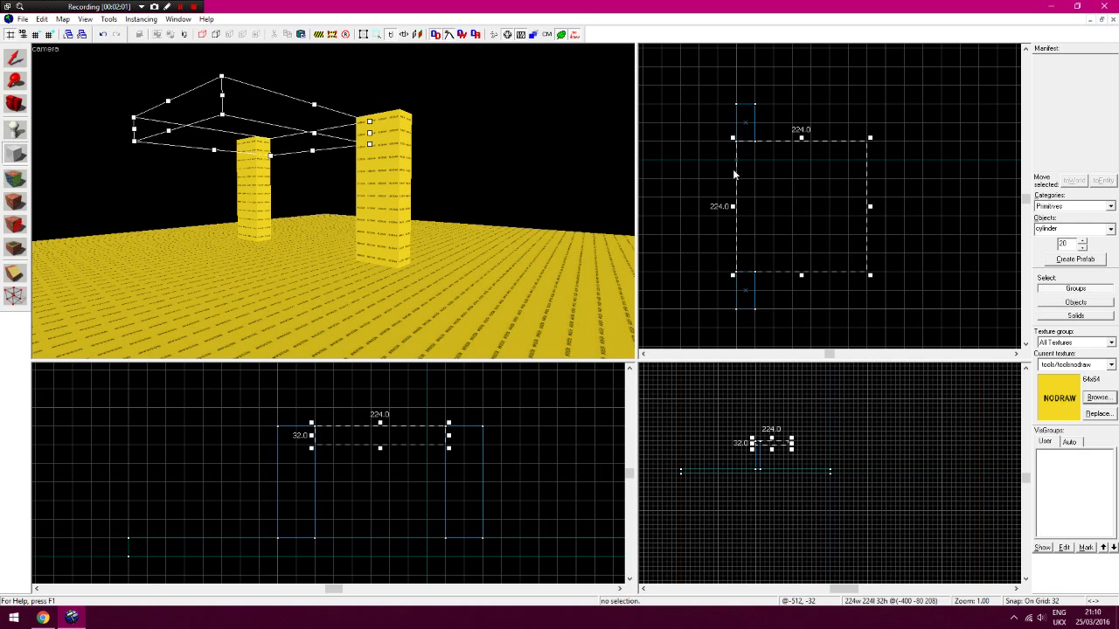
key(Return)
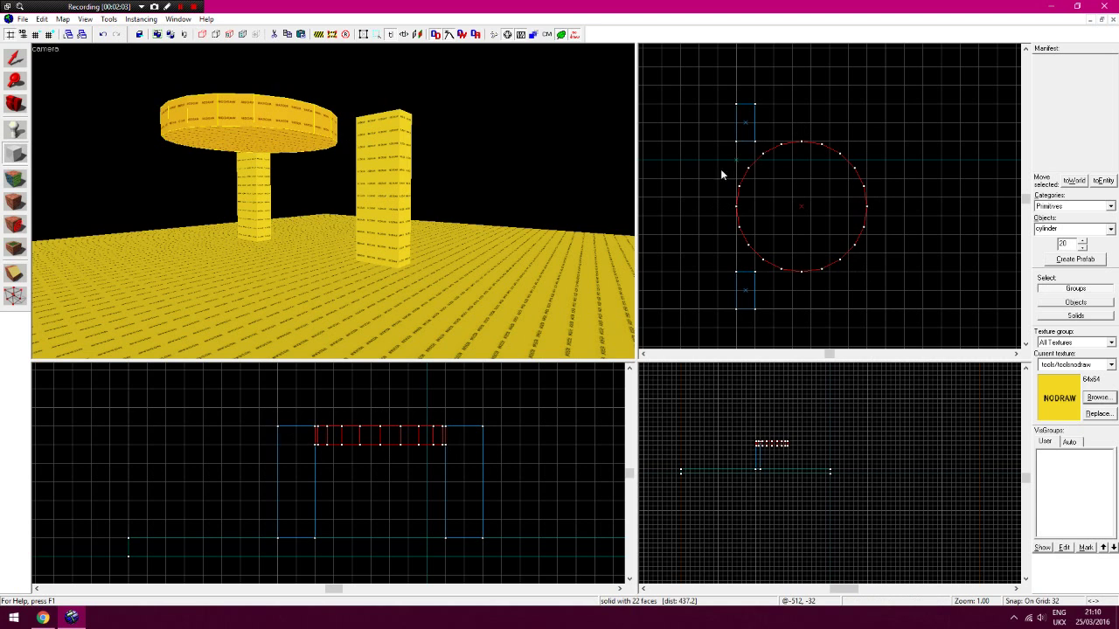
Rotate the cylinder 90 degrees about the Y axis so it stands upright
click(14, 58)
key(ctrl+m)
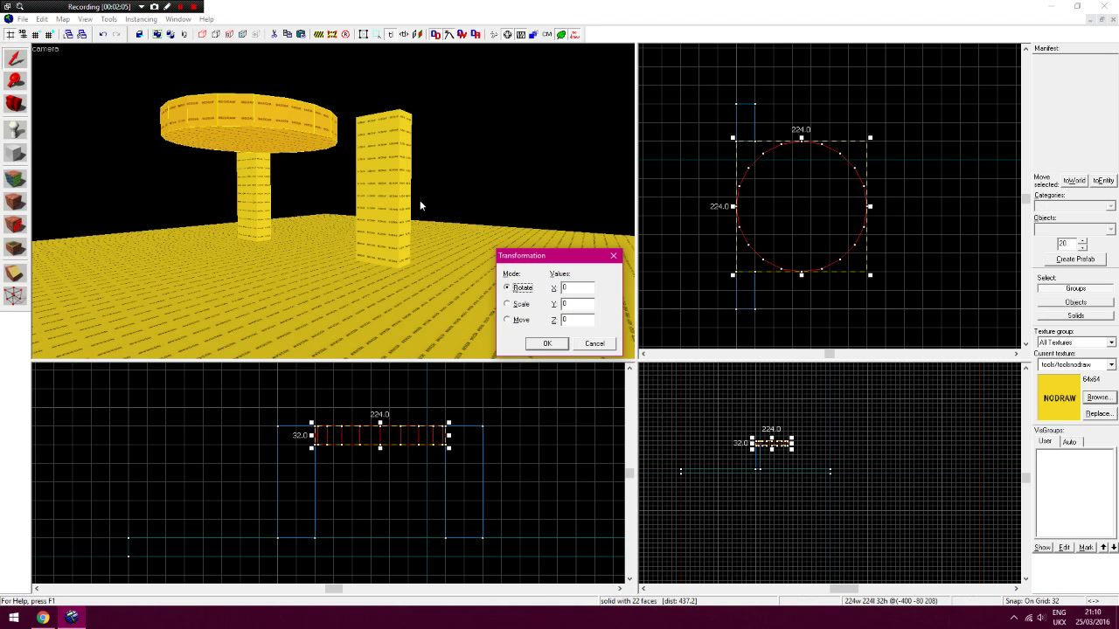
double_click(578, 303)
text(90)
key(Return)
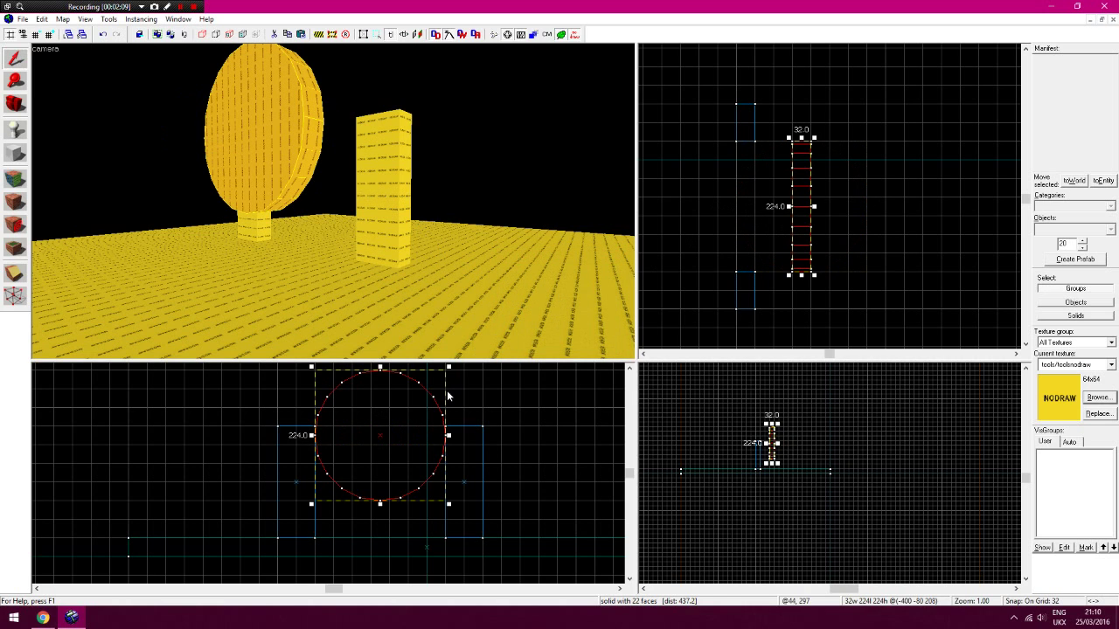
Move the upright cylinder into line with the two pillars so it sits between them
key(shift+e)
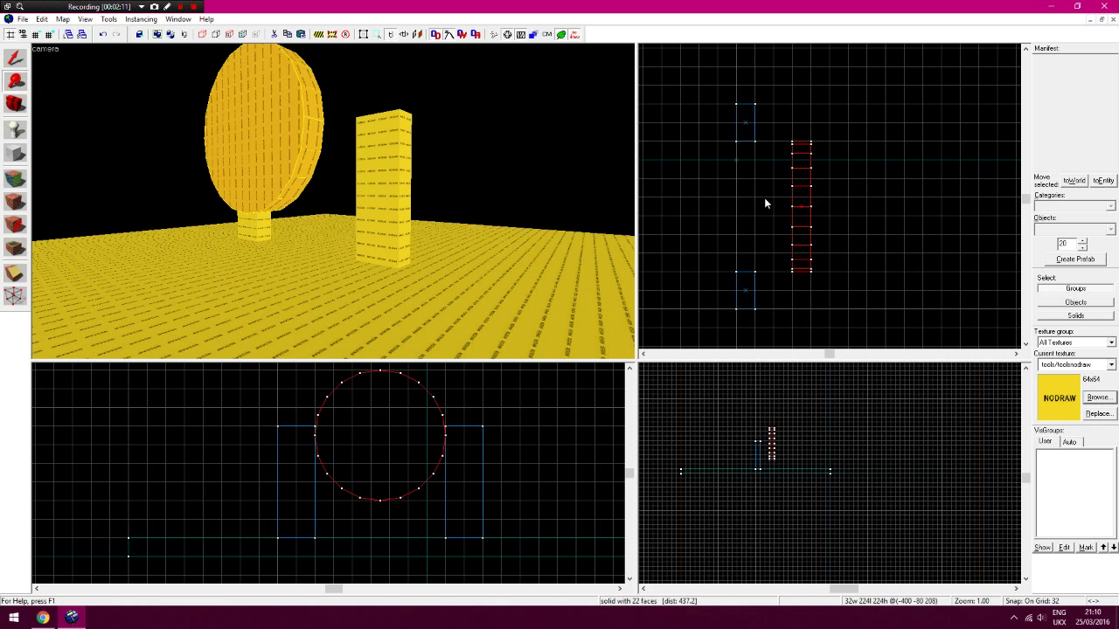
key(shift+s)
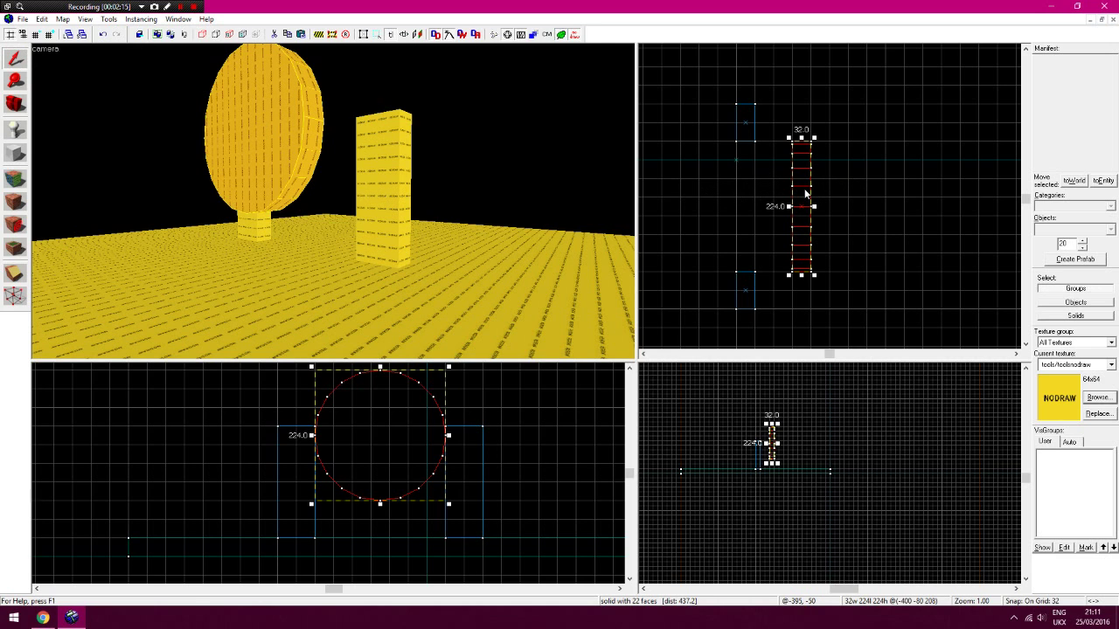
drag(805, 192, 749, 191)
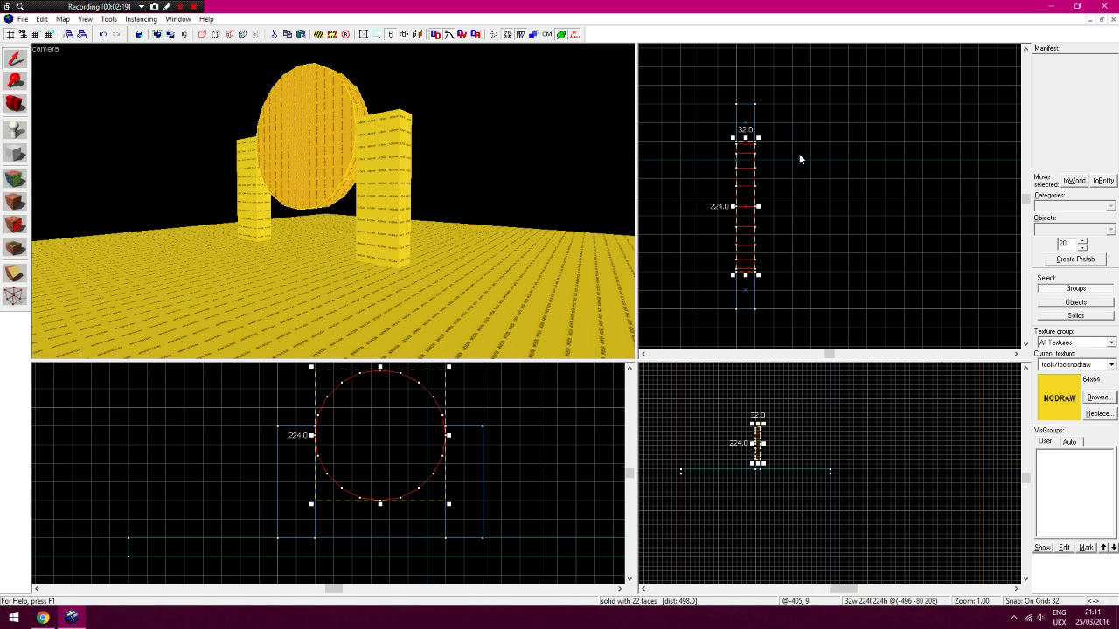
Reduce the grid snap to 16 and raise the cylinder until its centre is level with the pillar tops
click(15, 80)
click(377, 425)
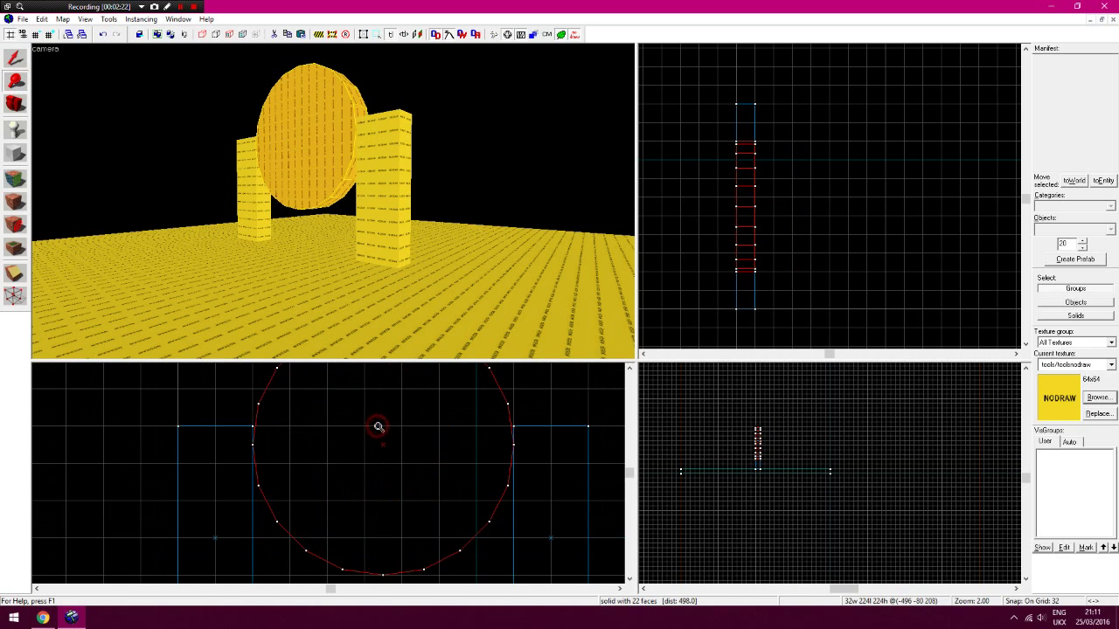
click(15, 58)
click(35, 34)
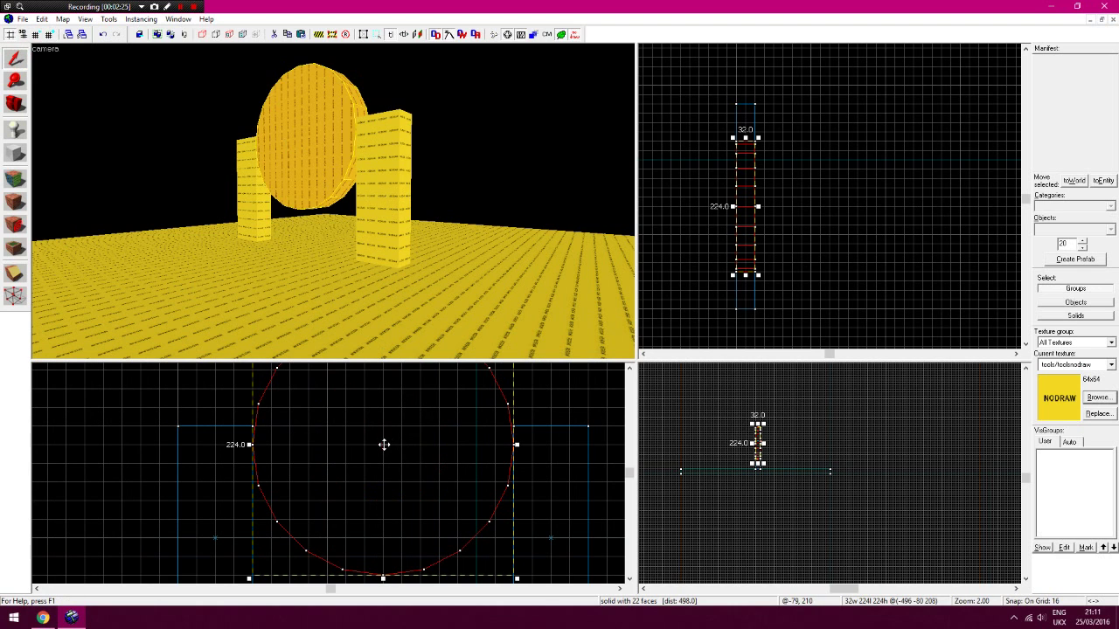
drag(392, 449, 391, 430)
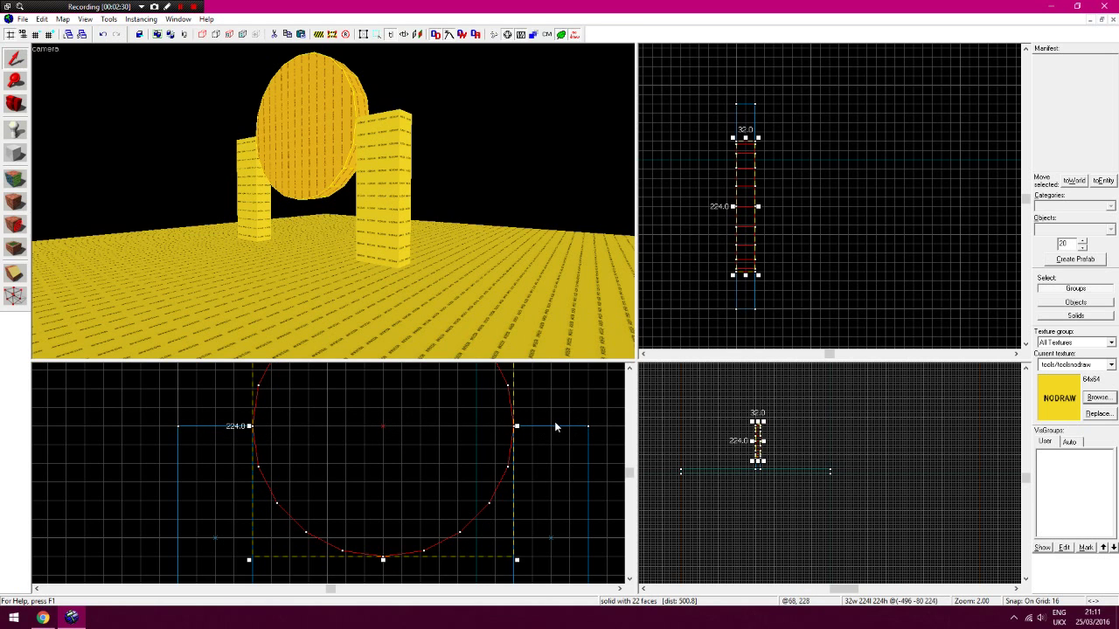
Try lowering the cylinder to the pillars' mid-height, and move it back so its centre meets the pillar tops
key(Down)
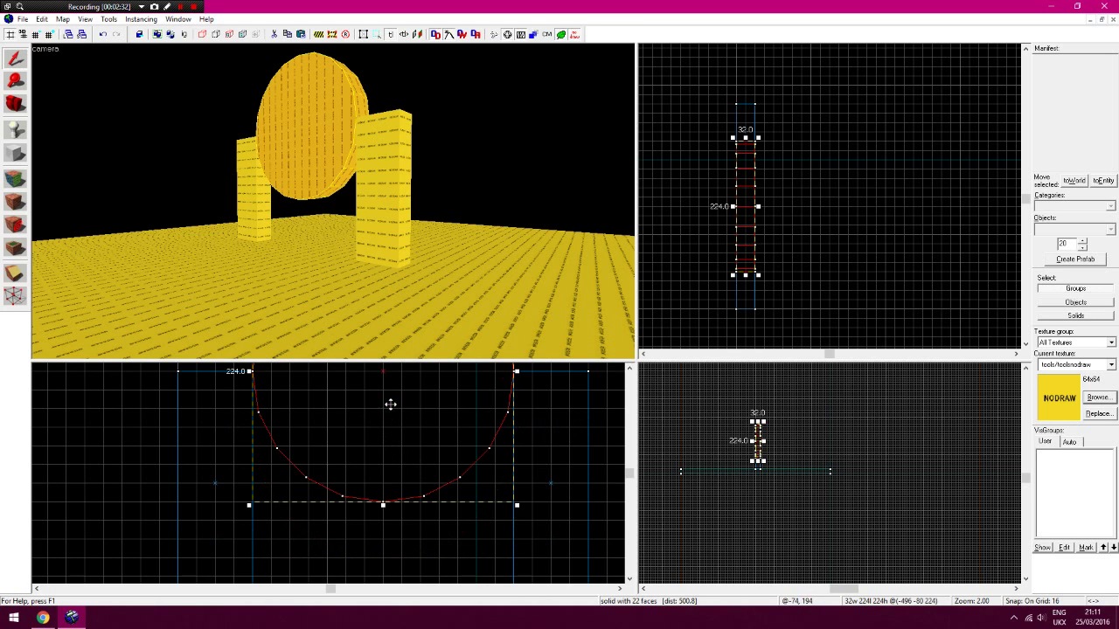
drag(390, 403, 388, 512)
key(Up)
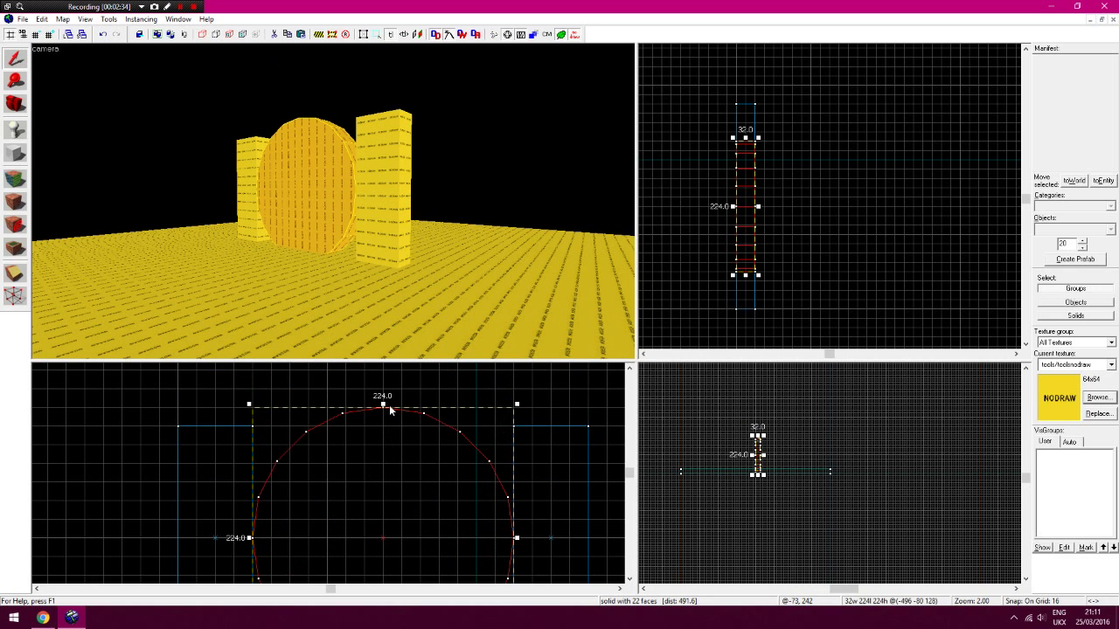
key(Down)
key(Up)
mouse_move(402, 464)
mouse_down()
mouse_move(401, 381)
mouse_move(410, 419)
mouse_move(437, 429)
mouse_up()
key(Up)
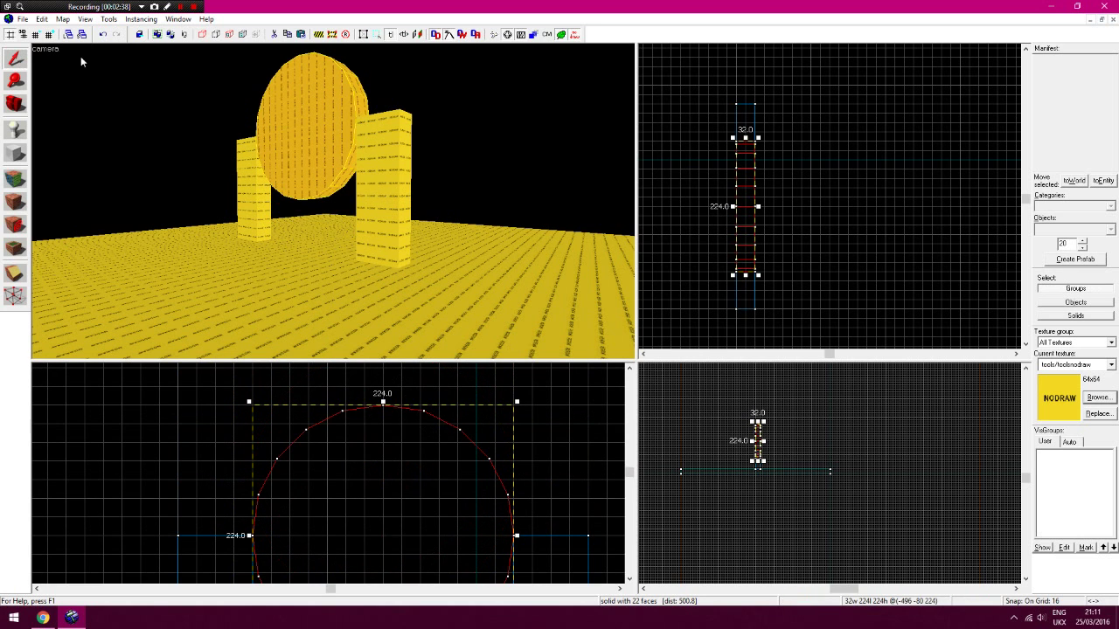
Choose block as the primitive for new brushes and reduce the grid snap to 2
click(15, 154)
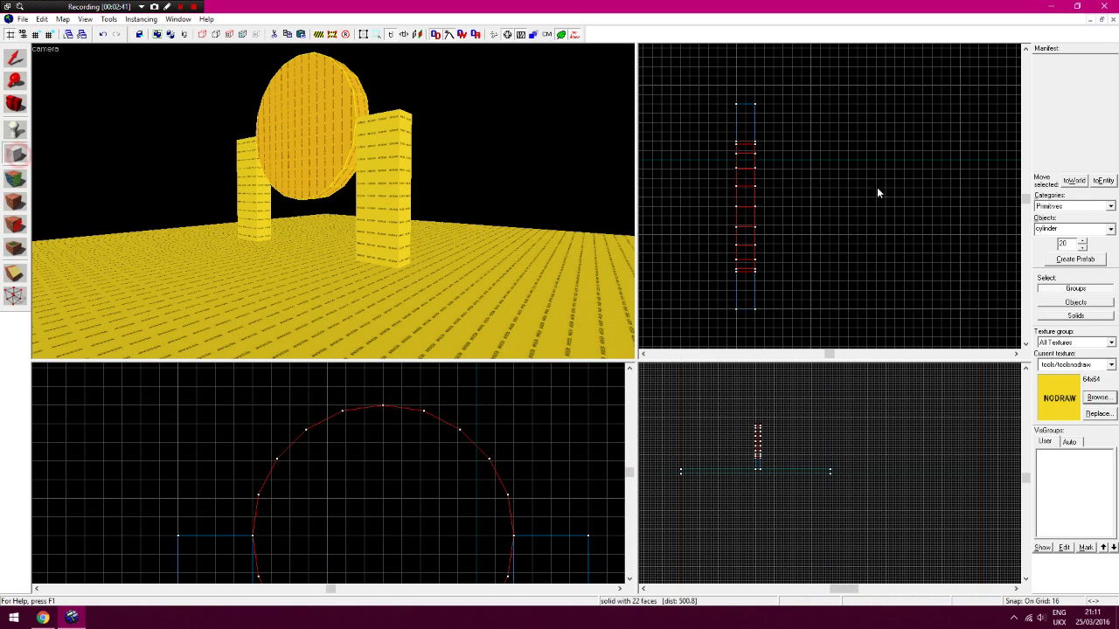
click(1110, 229)
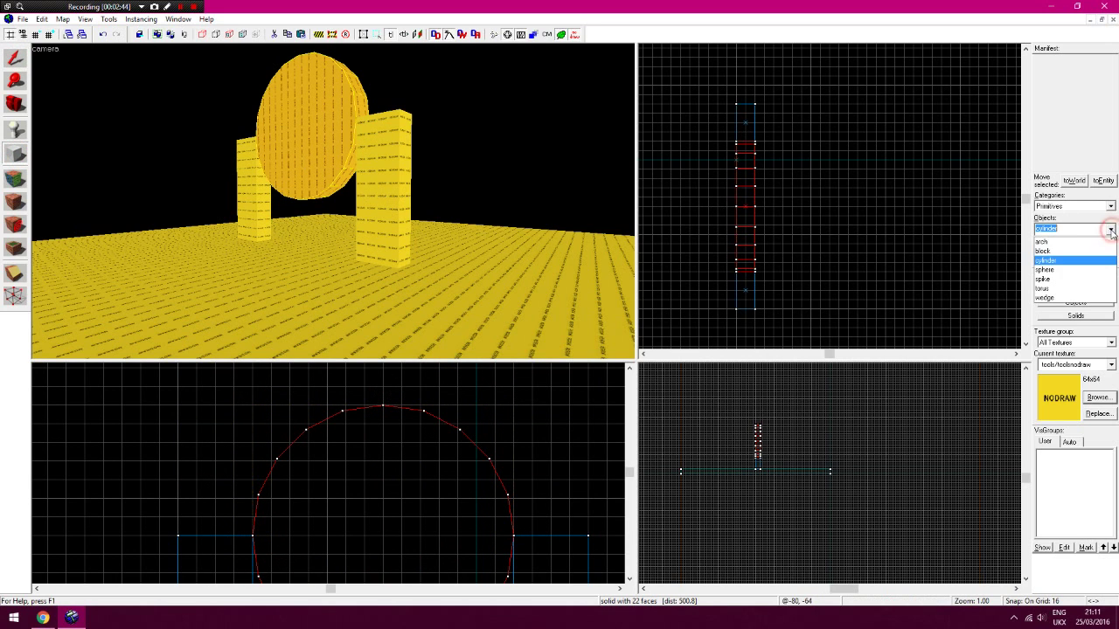
click(1060, 251)
key(z)
key(w)
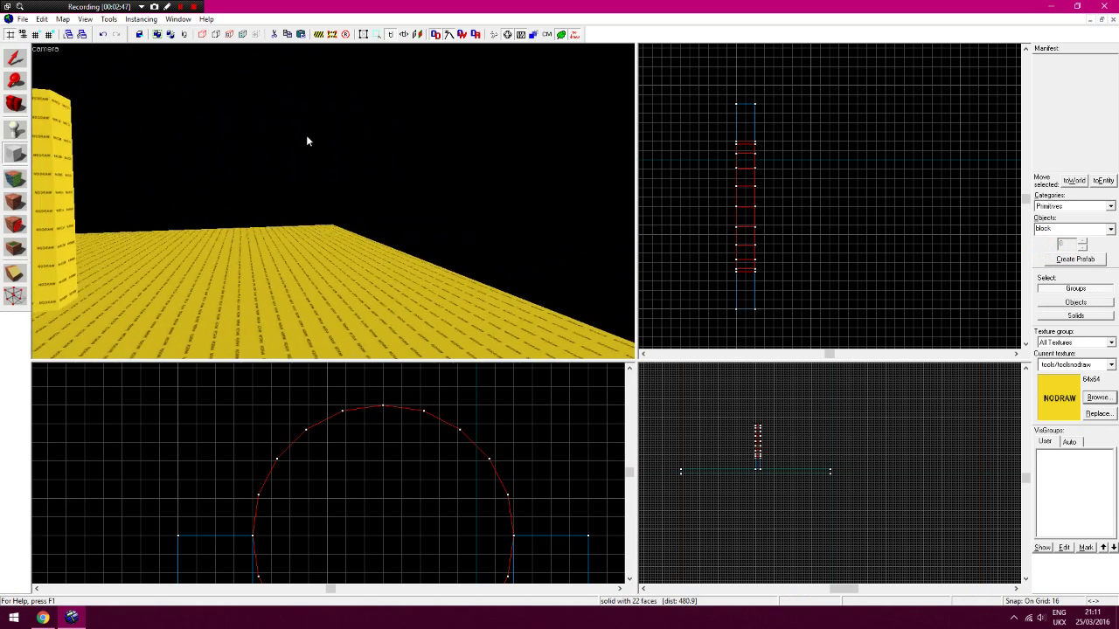
key(z)
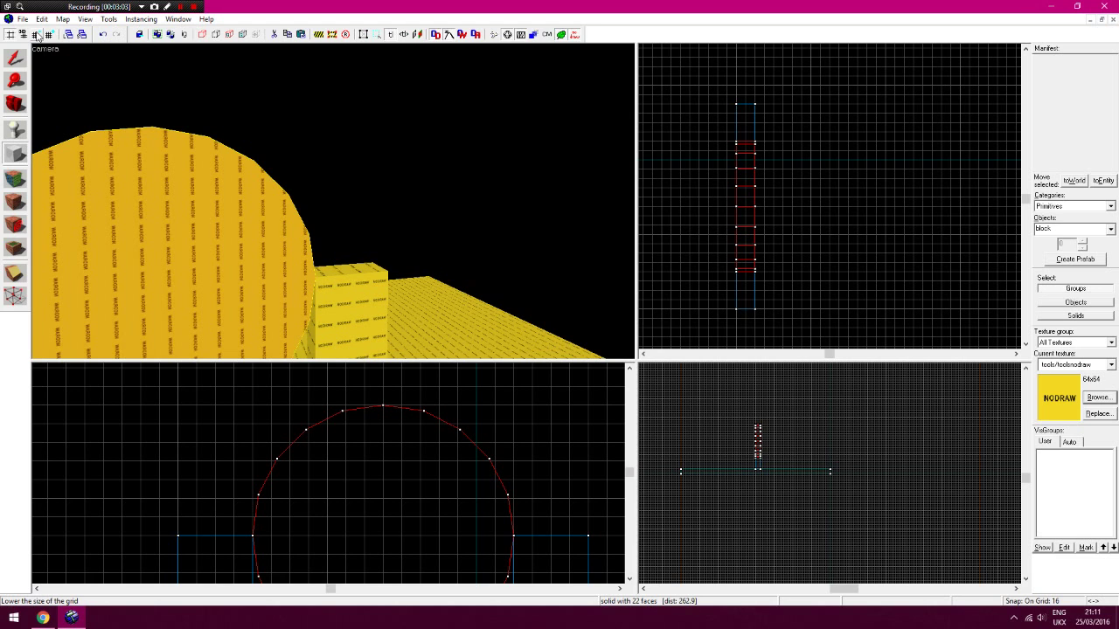
click(36, 35)
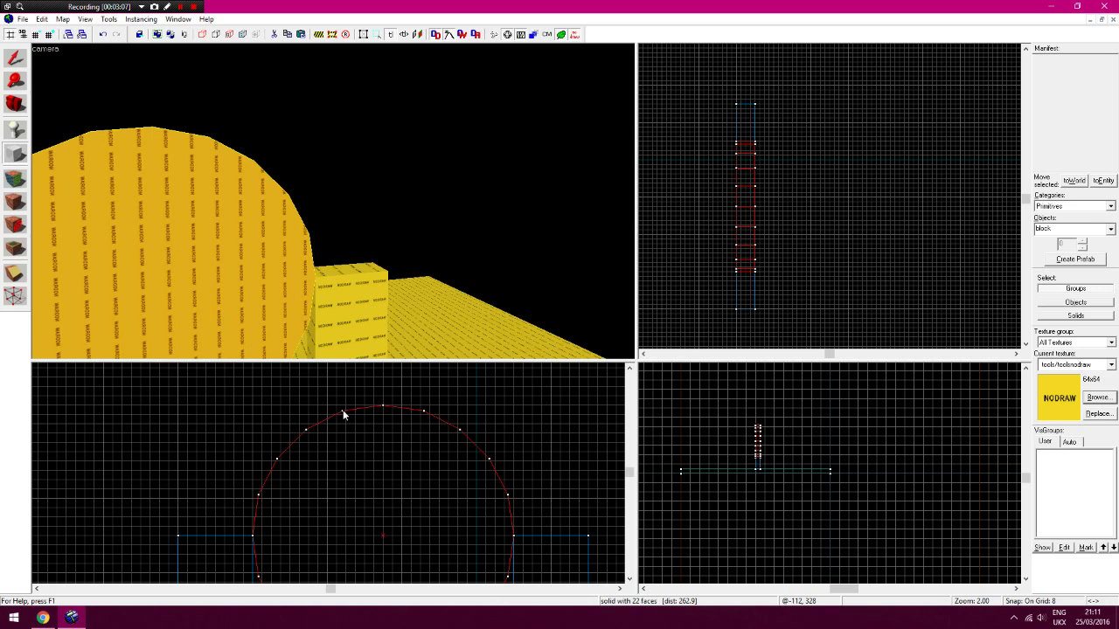
click(38, 35)
click(37, 35)
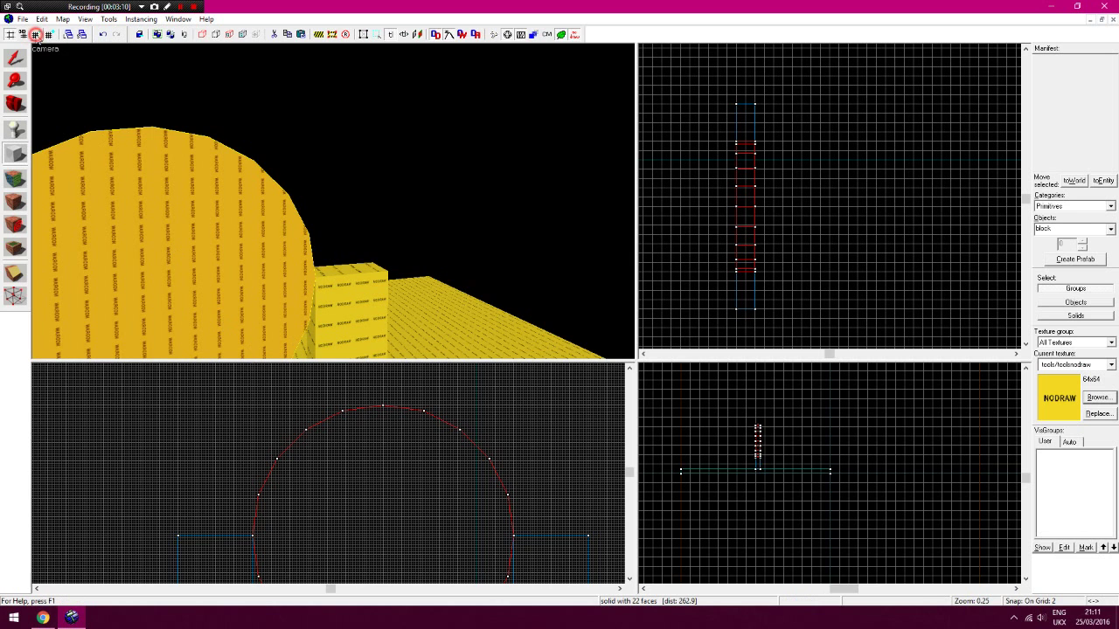
Create a 112 × 6 block, 32 thick, running along the cylinder's top from its peak to above its left edge
click(14, 79)
click(358, 406)
click(14, 153)
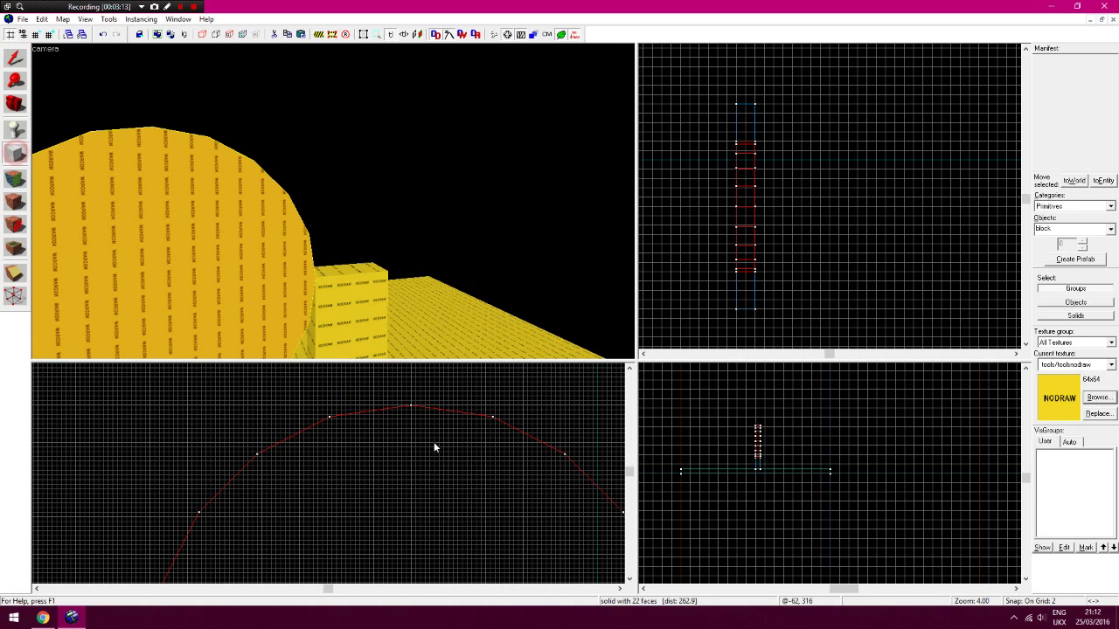
drag(410, 407, 148, 418)
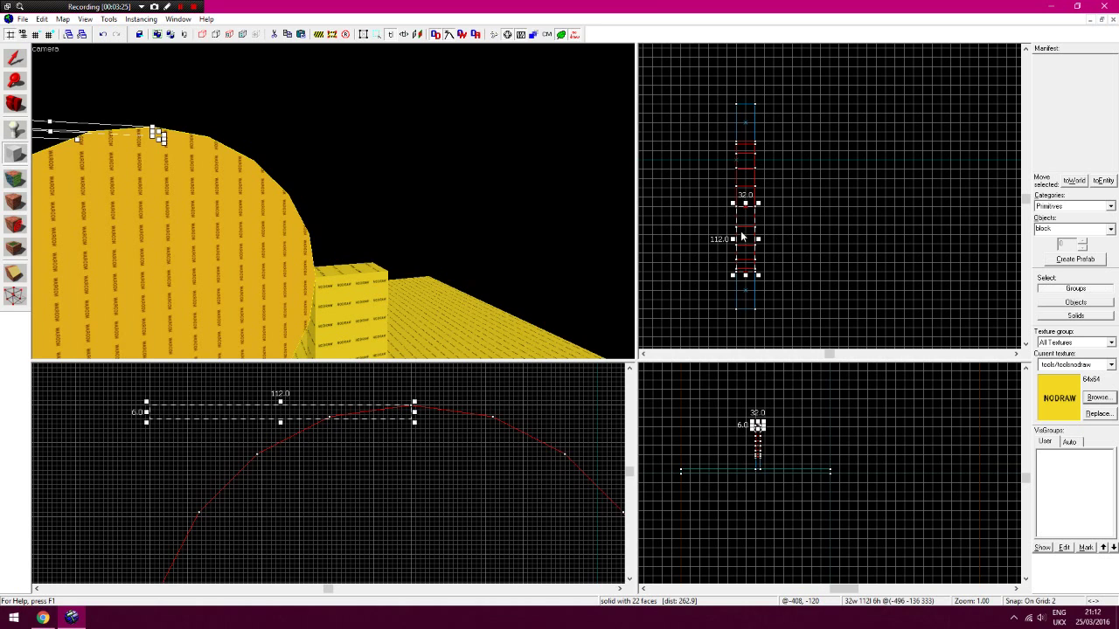
key(Return)
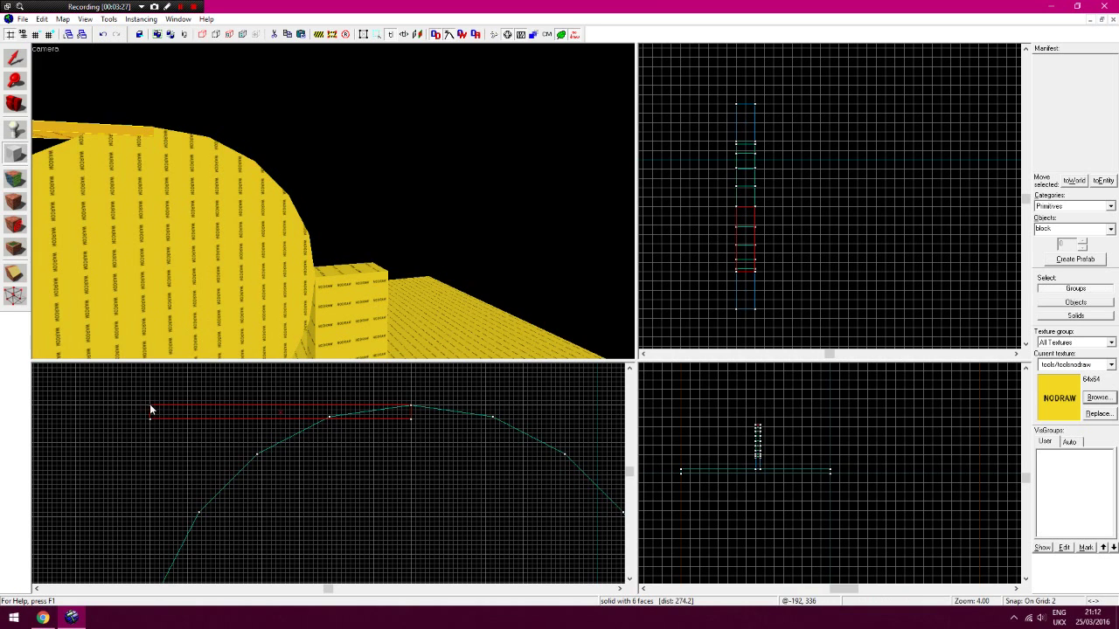
Add 84 × 26 and 52 × 54 blocks from the same upper-left corner, covering the curve's second and third segments
drag(150, 404, 348, 470)
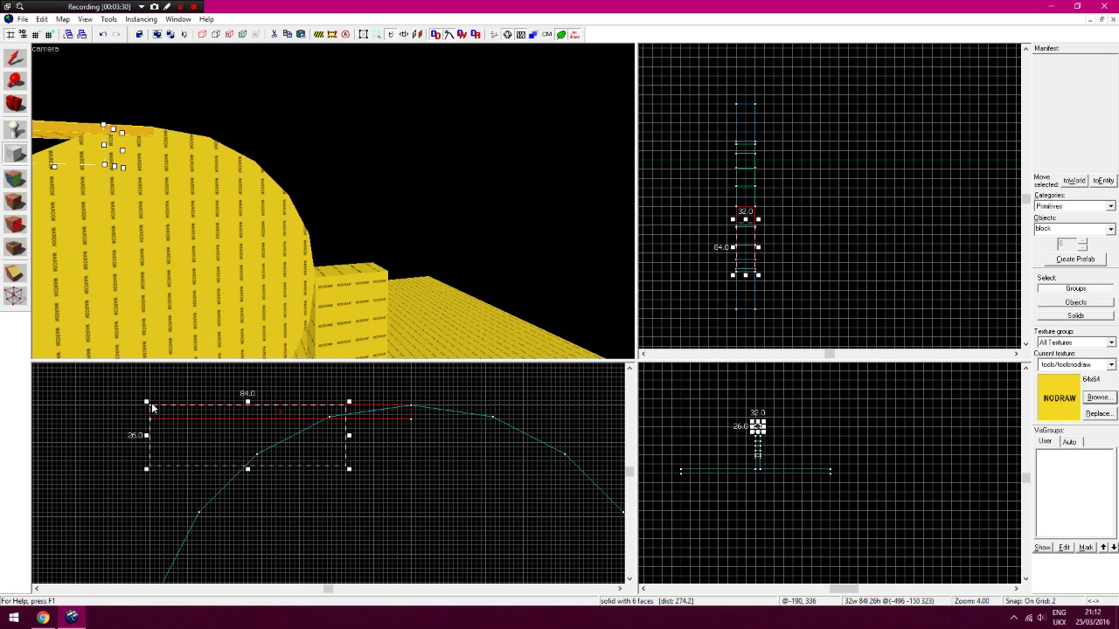
key(Return)
drag(152, 407, 270, 530)
key(Return)
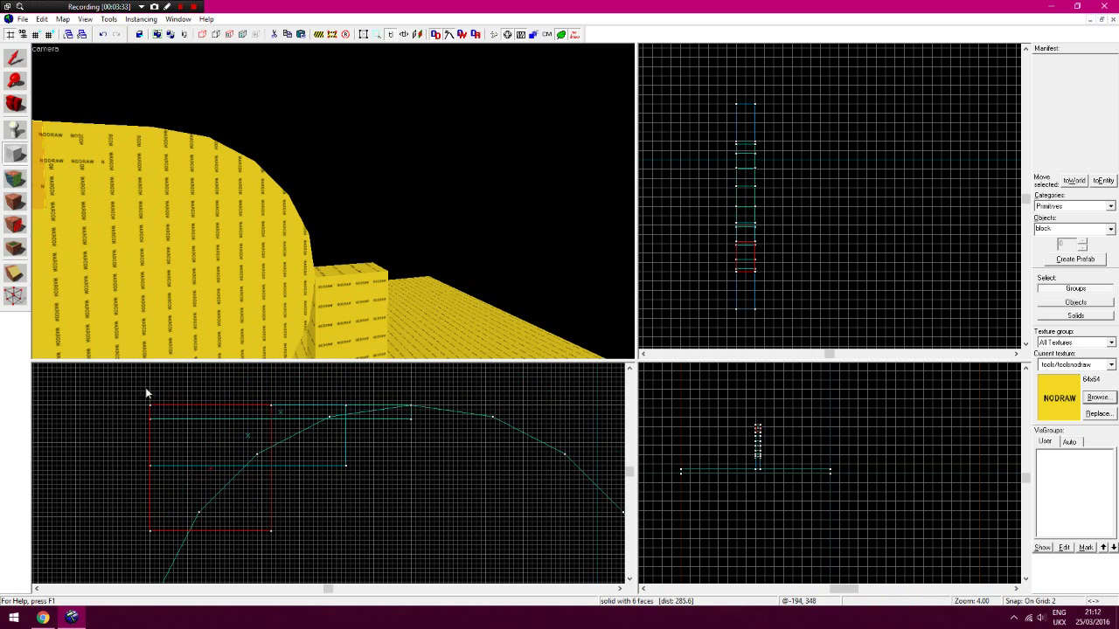
Add 26 × 80 and 6 × 112 blocks from the same upper-left corner, covering the curve's last two segments above the pillar
drag(151, 408, 211, 539)
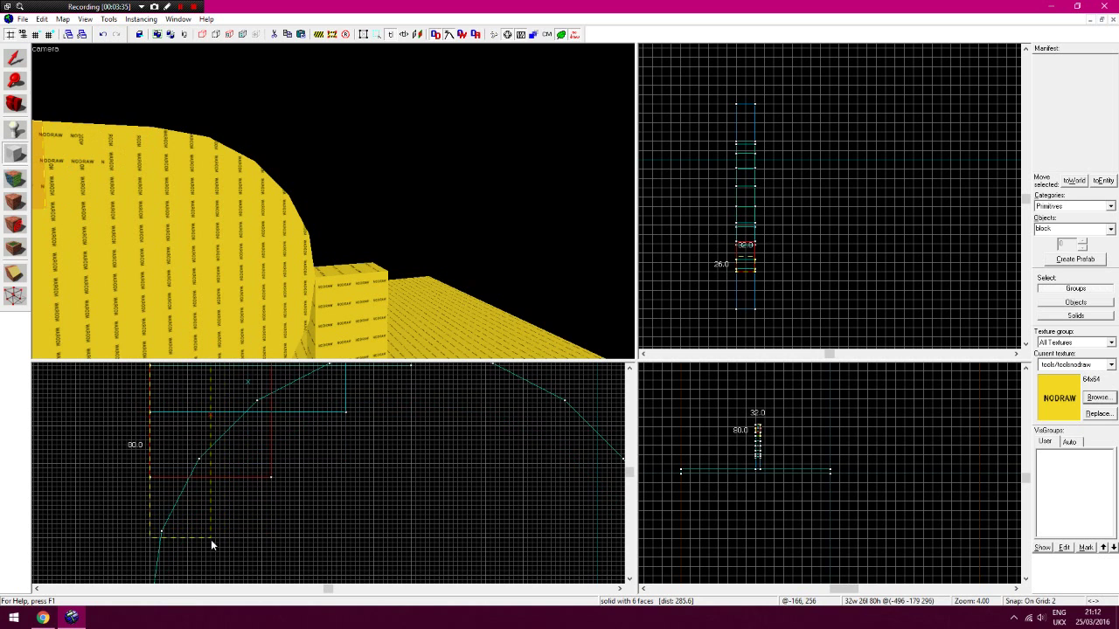
key(Return)
key(Down)
key(Down)
key(Down)
drag(149, 407, 165, 506)
key(Return)
key(Up)
Reduce the grid snap to 1 and clip the 112 × 6 block to a sliver between the upper-left corner and the curve's topmost segment
click(15, 58)
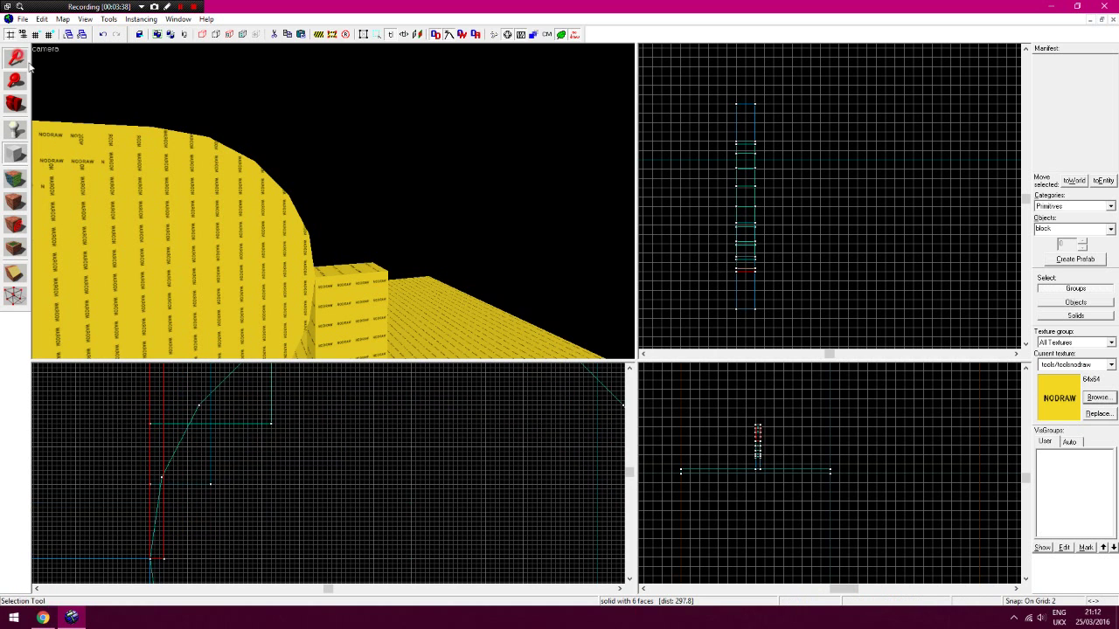
key(z)
key(z)
key(z)
key(w)
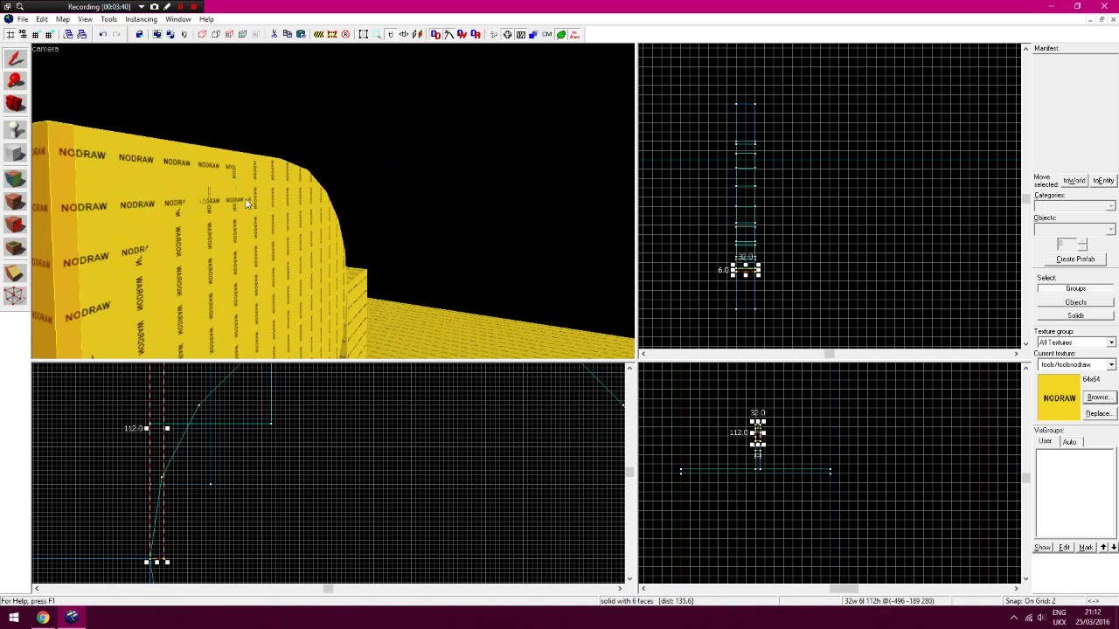
key(z)
scroll(149, 489, up, 2)
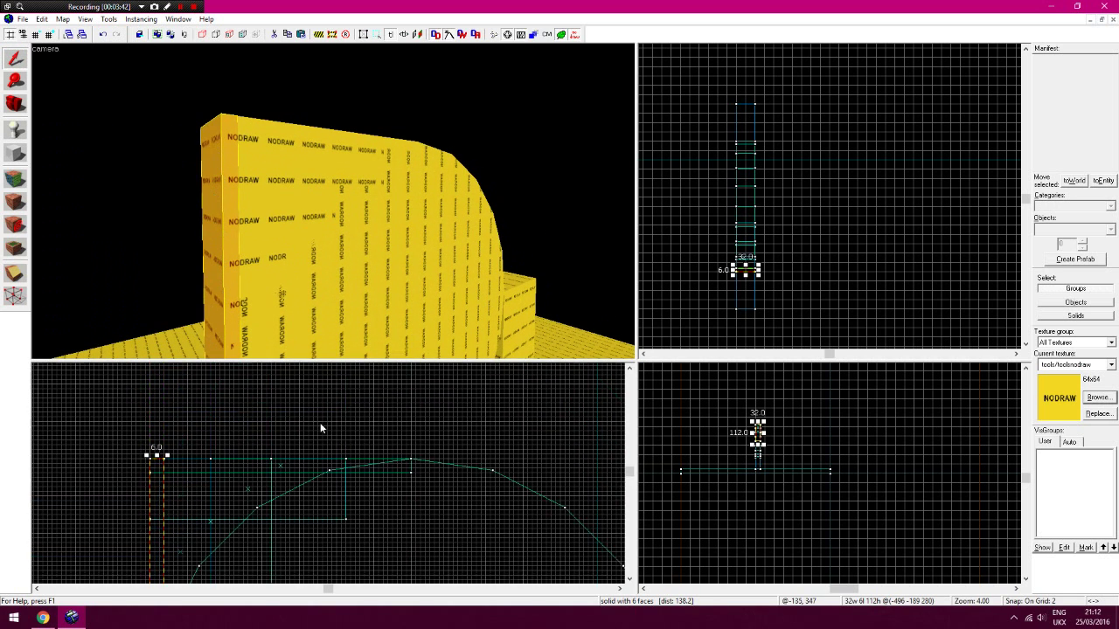
click(390, 147)
click(14, 80)
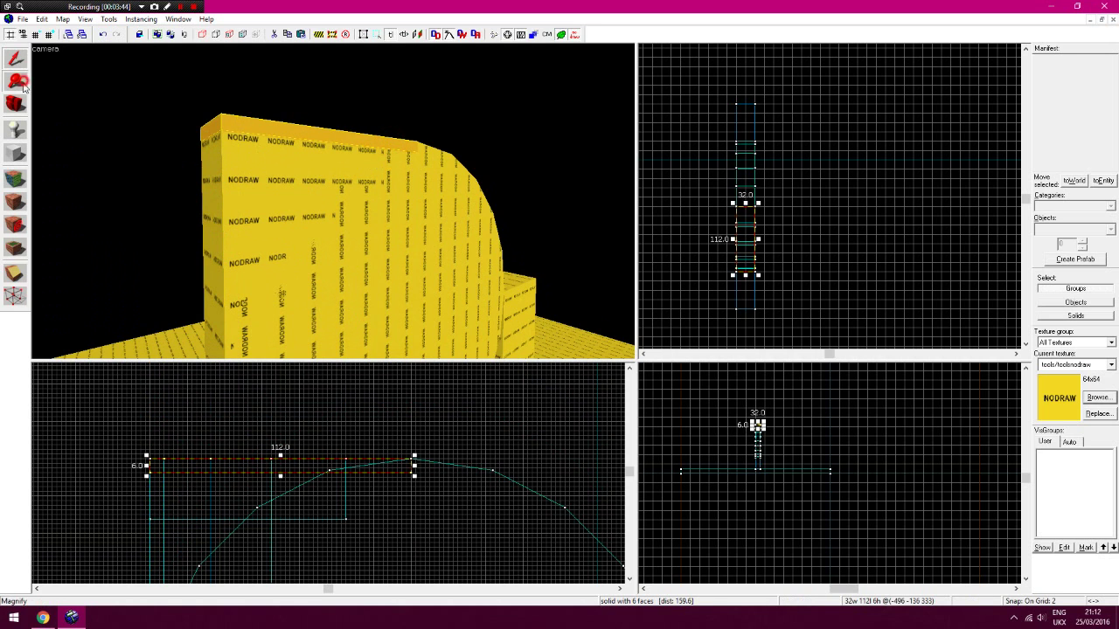
click(384, 494)
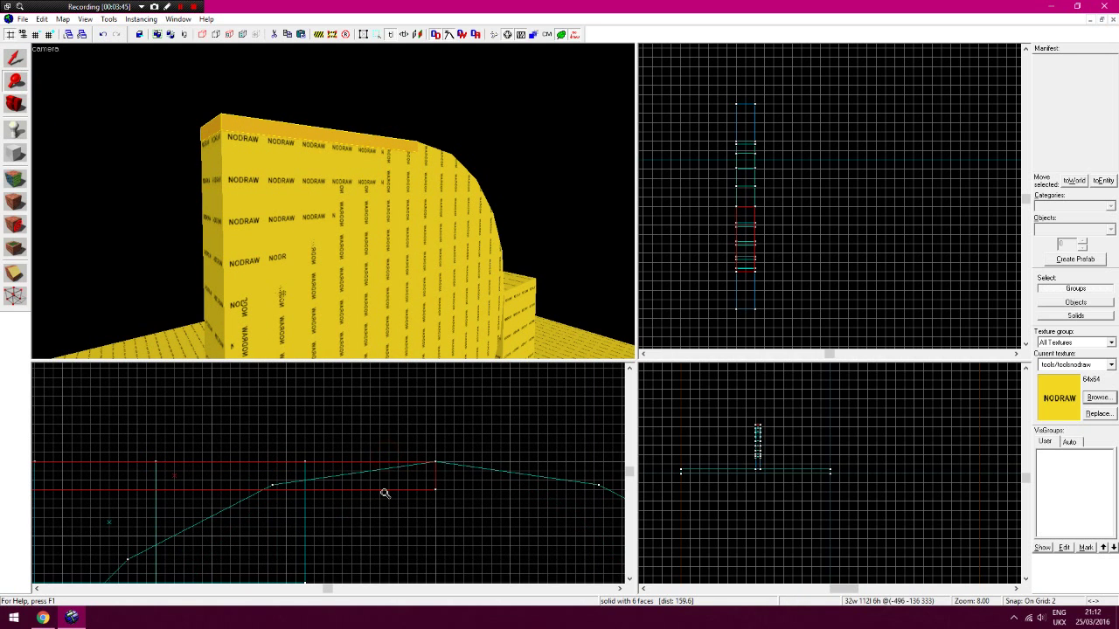
click(15, 57)
click(36, 35)
click(15, 274)
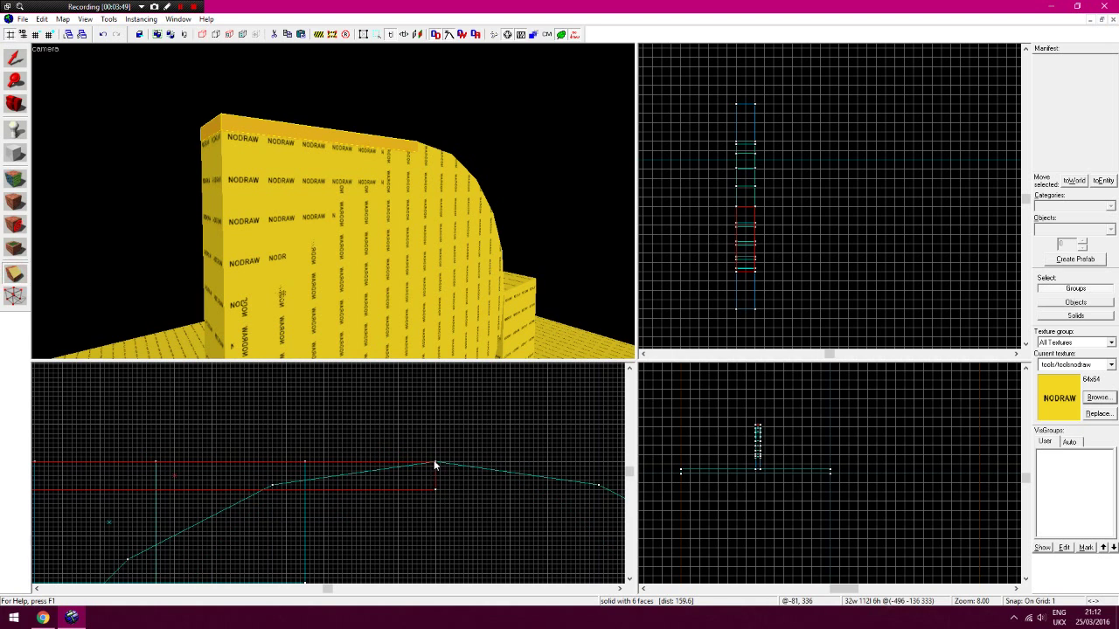
drag(435, 461, 205, 463)
key(Return)
key(Return)
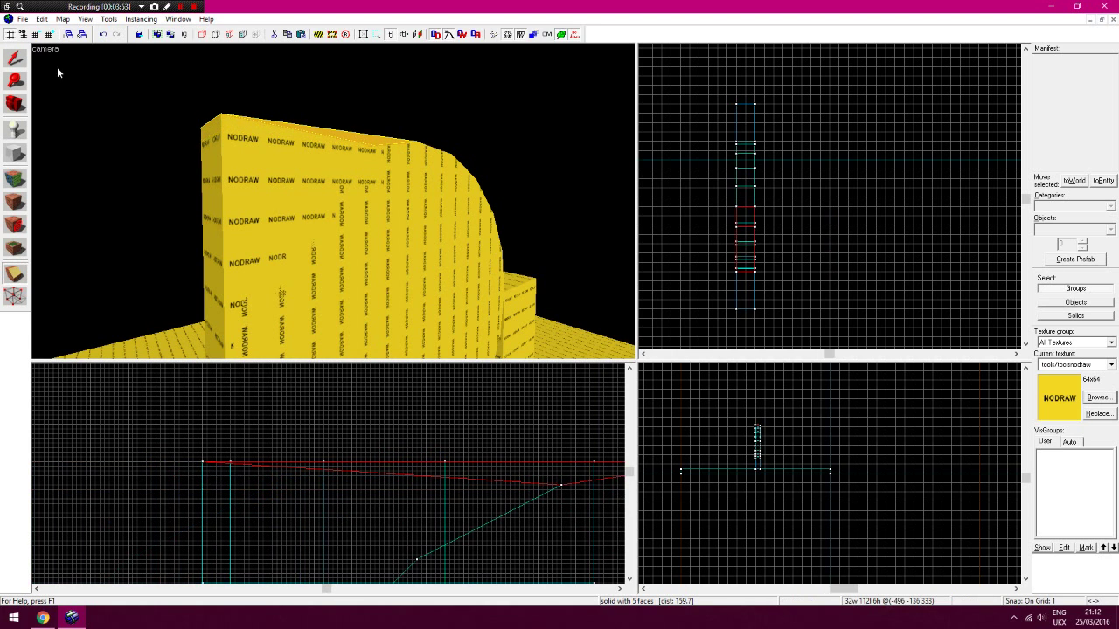
Clip the 84 × 26 block to a triangle joining the upper-left corner to both ends of the curve's second segment
click(15, 56)
click(343, 153)
click(16, 273)
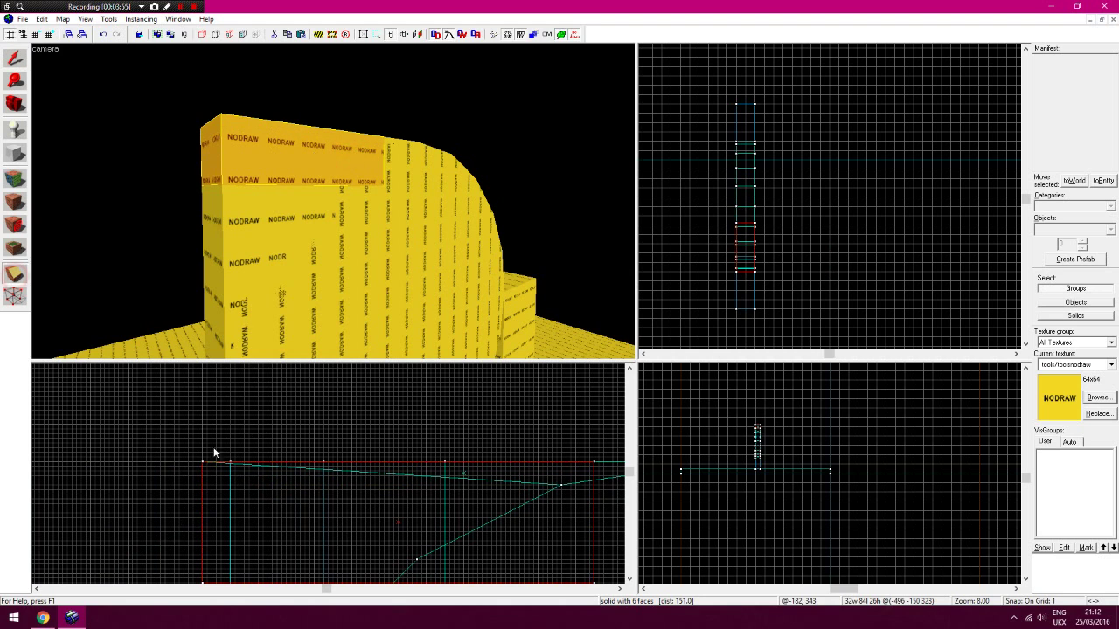
drag(203, 463, 560, 485)
drag(417, 558, 205, 466)
key(Return)
key(Down)
Clip the 52 × 54 block to a triangle between the upper-left corner and the curve's third segment
click(8, 59)
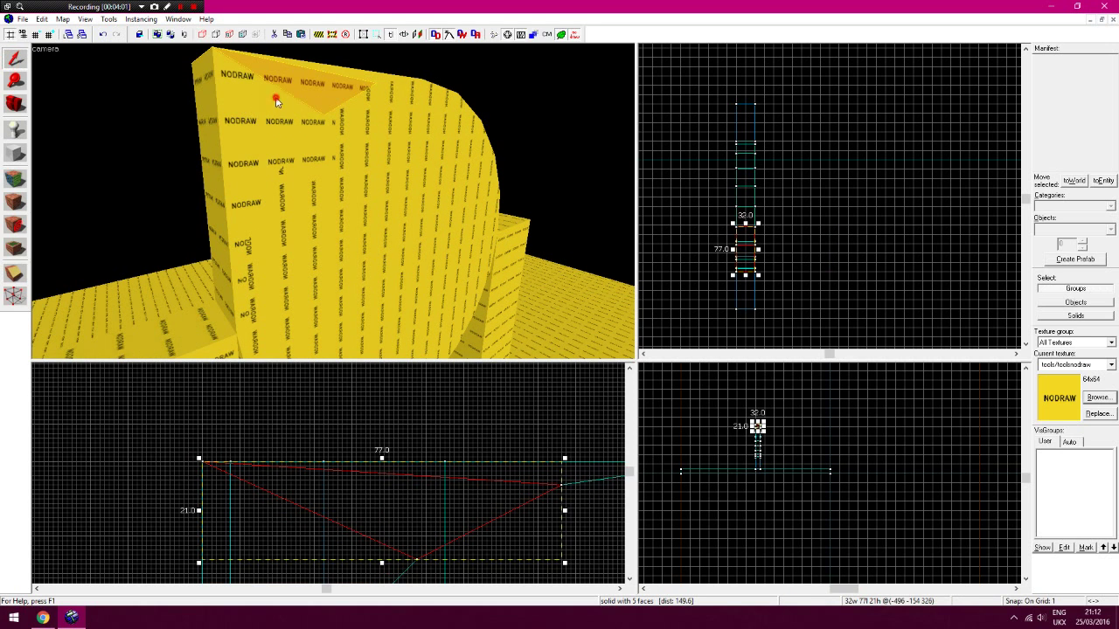
click(274, 95)
click(15, 271)
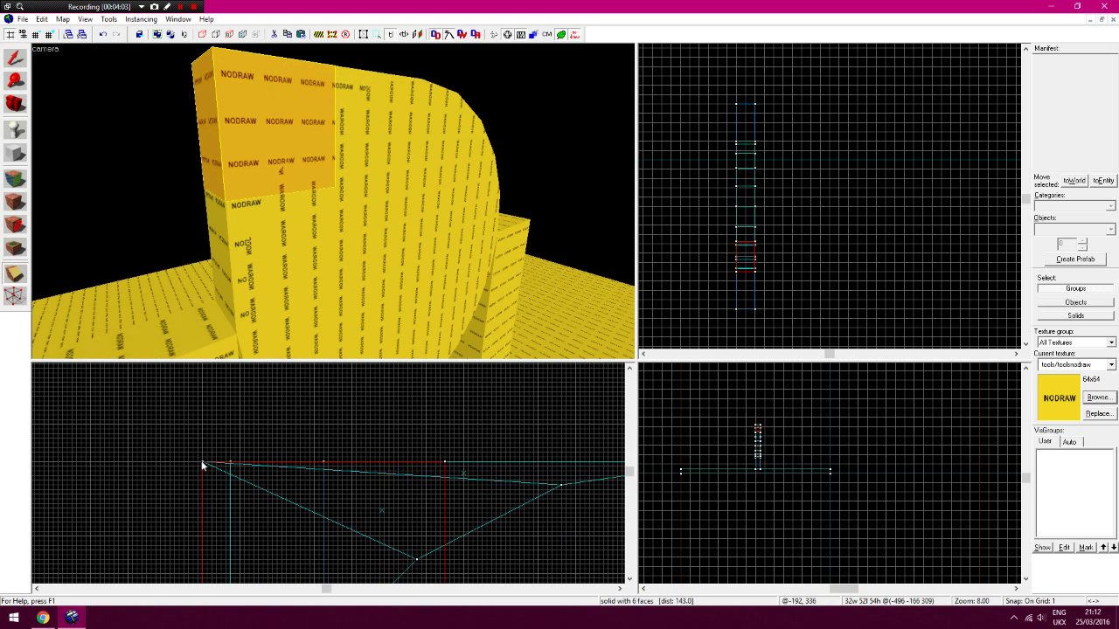
mouse_move(202, 463)
mouse_down()
mouse_move(396, 547)
mouse_move(414, 508)
mouse_move(300, 574)
mouse_move(203, 412)
mouse_up()
key(Return)
key(Return)
key(Return)
Clip the 26 × 80 block to a triangle between the upper-left corner and the curve's fourth segment
click(15, 58)
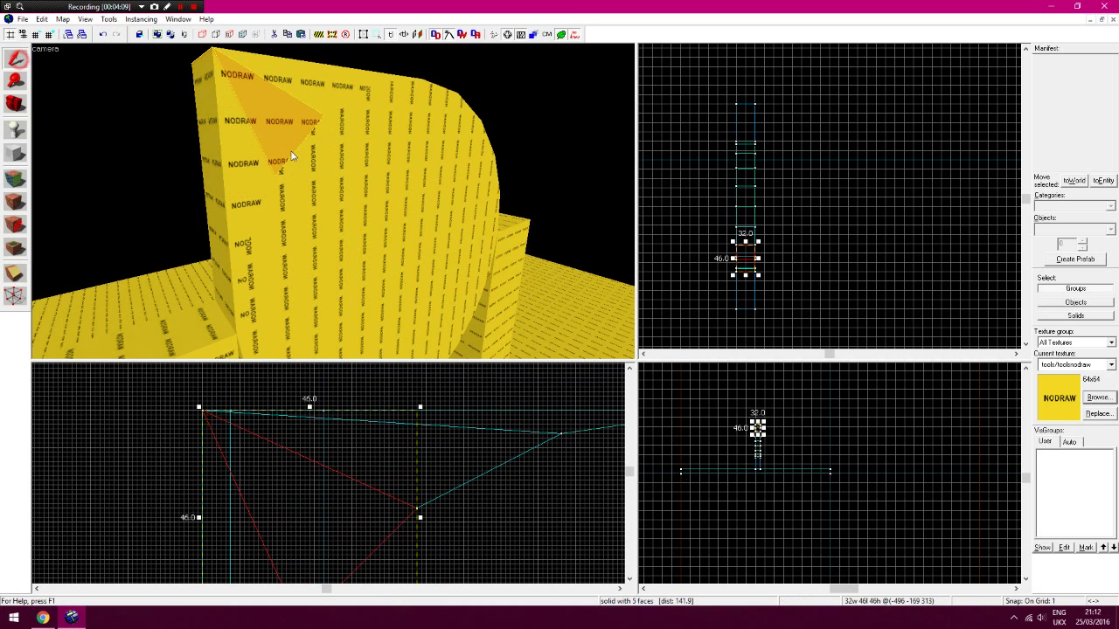
click(246, 143)
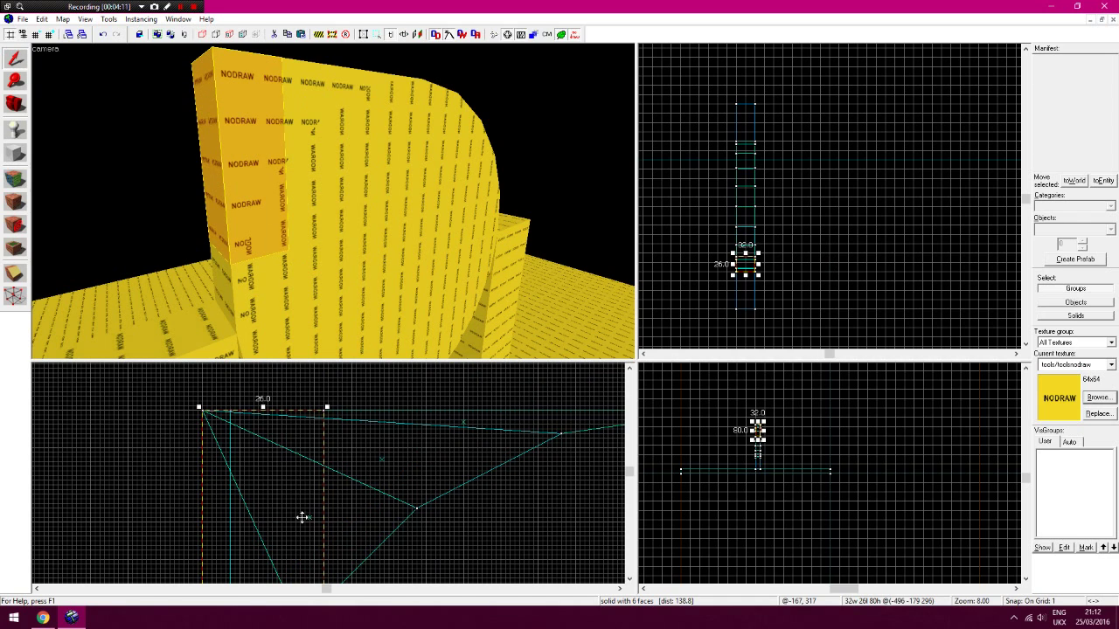
scroll(302, 517, down, 3)
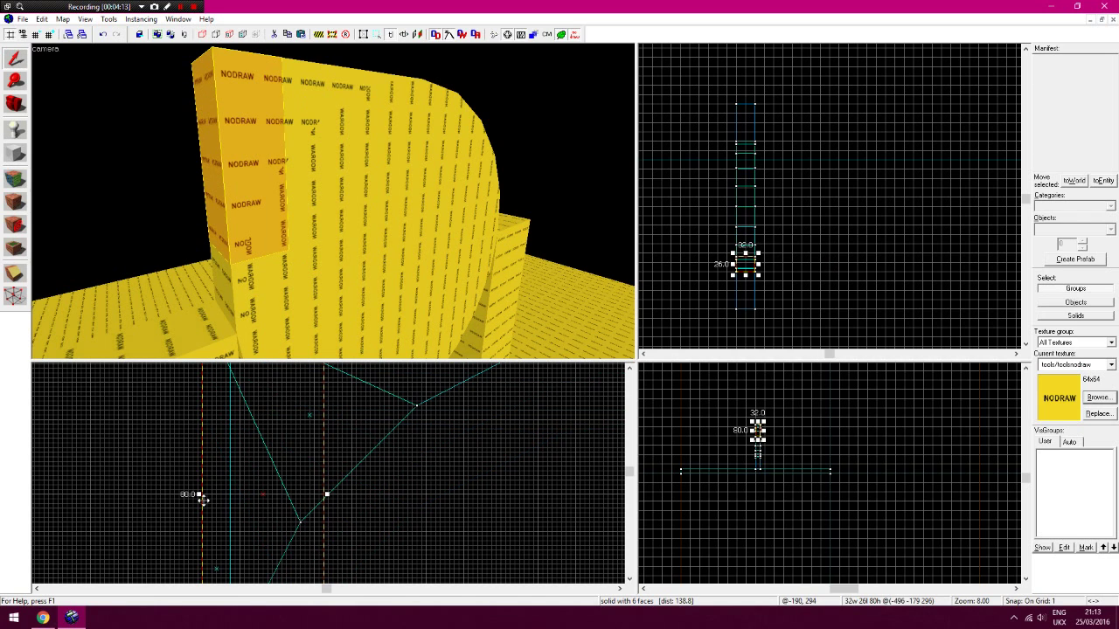
scroll(481, 429, up, 3)
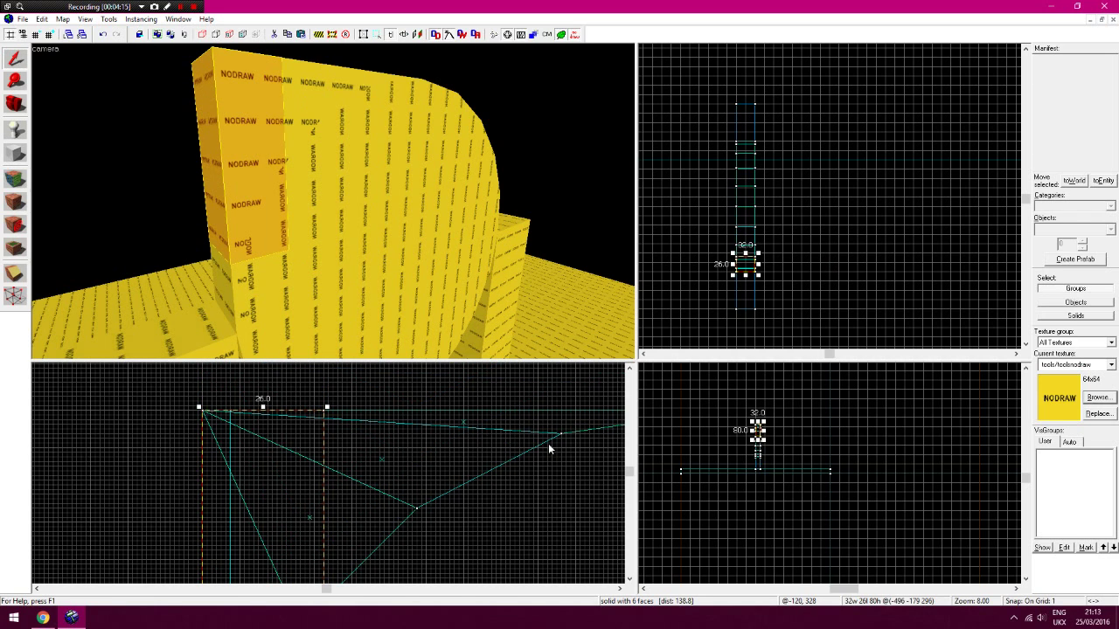
key(Down)
key(Down)
click(17, 276)
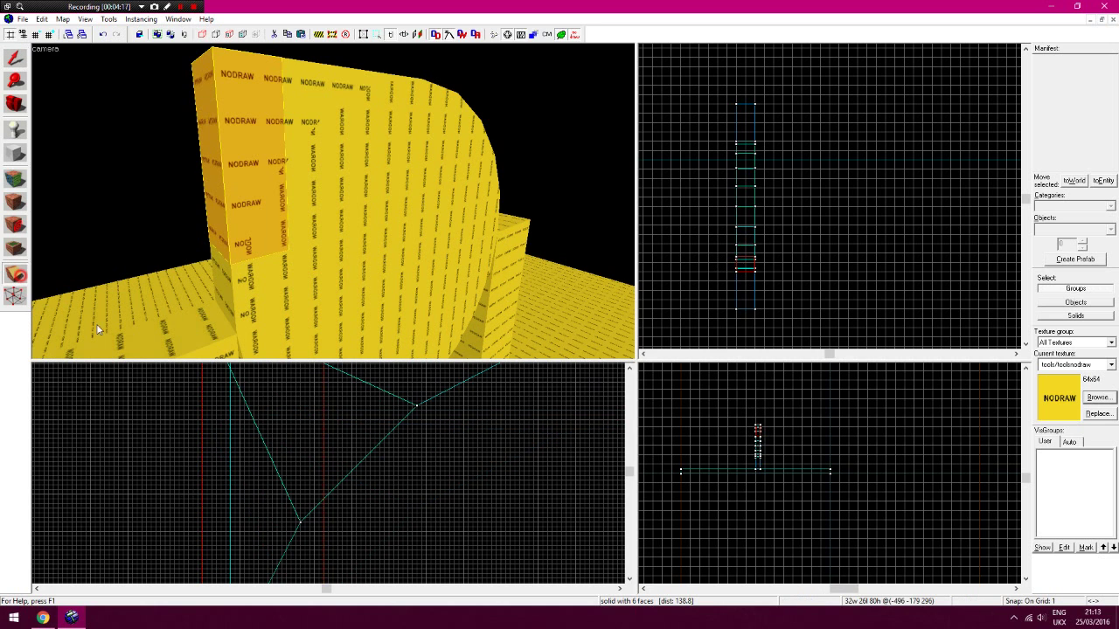
key(Up)
key(Up)
mouse_move(203, 411)
mouse_down()
mouse_move(252, 510)
mouse_move(300, 525)
mouse_move(225, 568)
mouse_move(215, 433)
mouse_move(203, 410)
mouse_up()
key(Down)
key(Return)
scroll(300, 525, down, 3)
key(Up)
key(Up)
key(Up)
key(Up)
key(Return)
Clip the 6 × 112 block to a sliver between the upper-left corner and the curve's lowest segment, ending at the pillar top
click(17, 62)
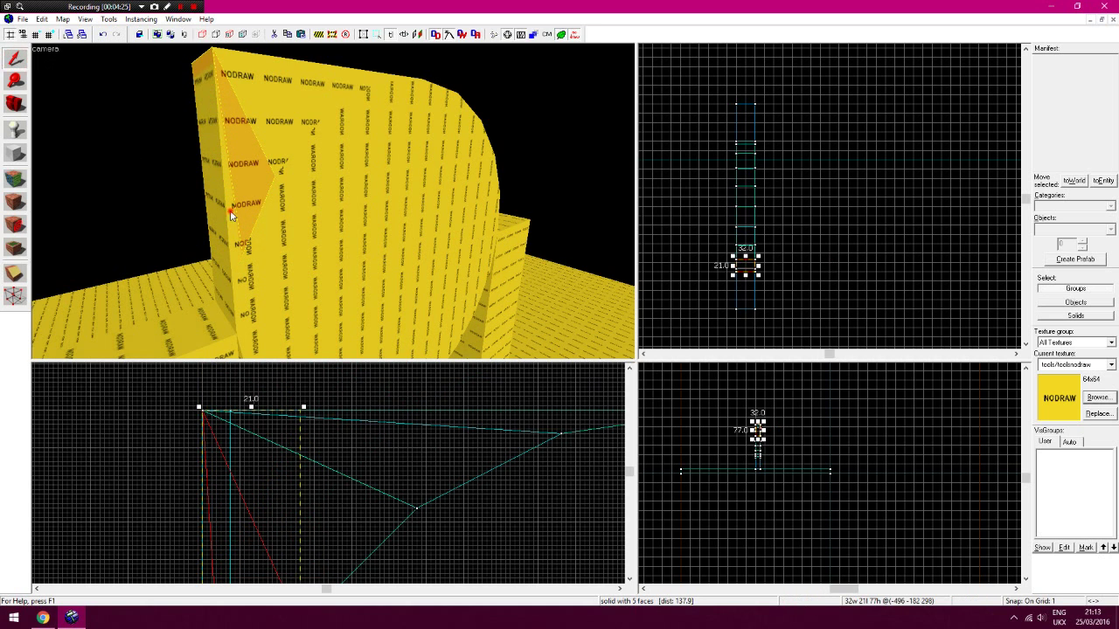
click(229, 210)
click(17, 277)
key(Down)
key(Down)
key(Down)
key(Down)
key(Down)
mouse_move(203, 410)
mouse_down()
mouse_move(227, 513)
mouse_move(215, 527)
mouse_move(202, 523)
mouse_up()
key(Return)
key(Down)
key(Down)
key(Down)
key(Return)
key(Up)
key(Up)
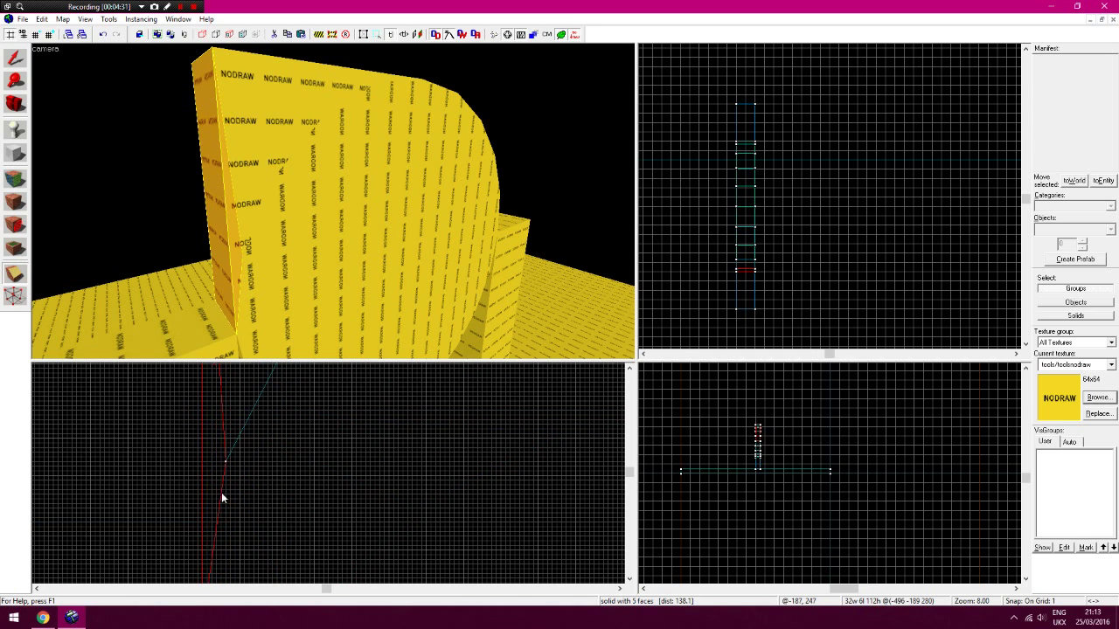
Create a 112 × 8 block, 32 thick, along the cylinder's top from its peak to above its right edge
click(16, 82)
right_click(329, 457)
right_click(329, 456)
key(Up)
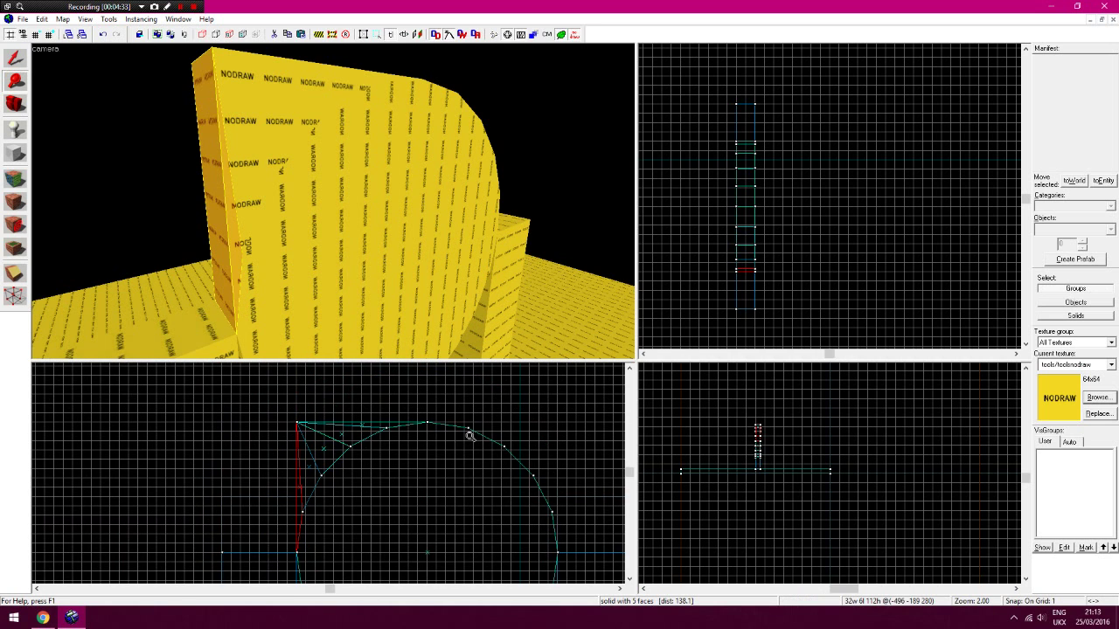
click(408, 446)
click(15, 154)
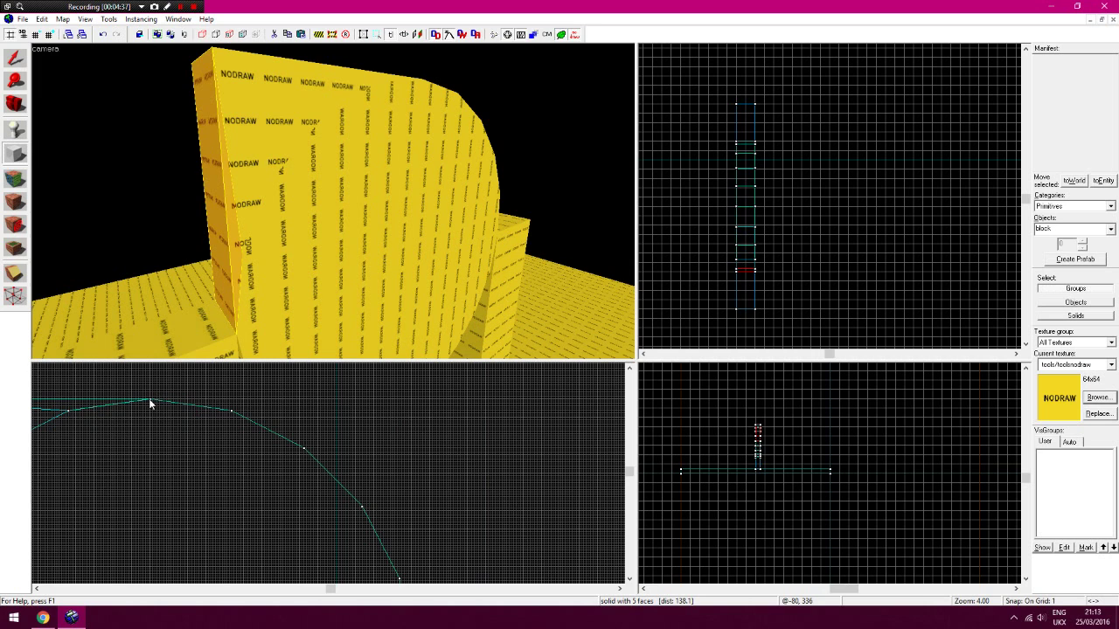
drag(149, 399, 417, 471)
drag(280, 472, 290, 419)
scroll(409, 481, down, 3)
scroll(410, 489, up, 3)
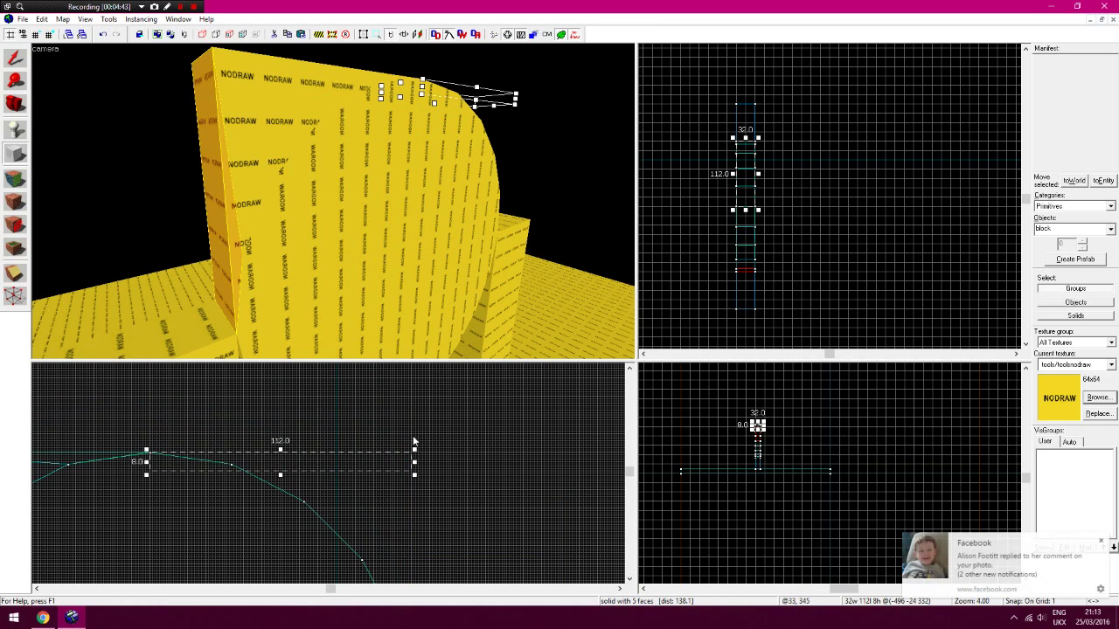
key(Return)
Add three progressively narrower and taller blocks from the upper-right corner, each covering the next segment of the curve's right half
drag(412, 453, 219, 518)
key(Return)
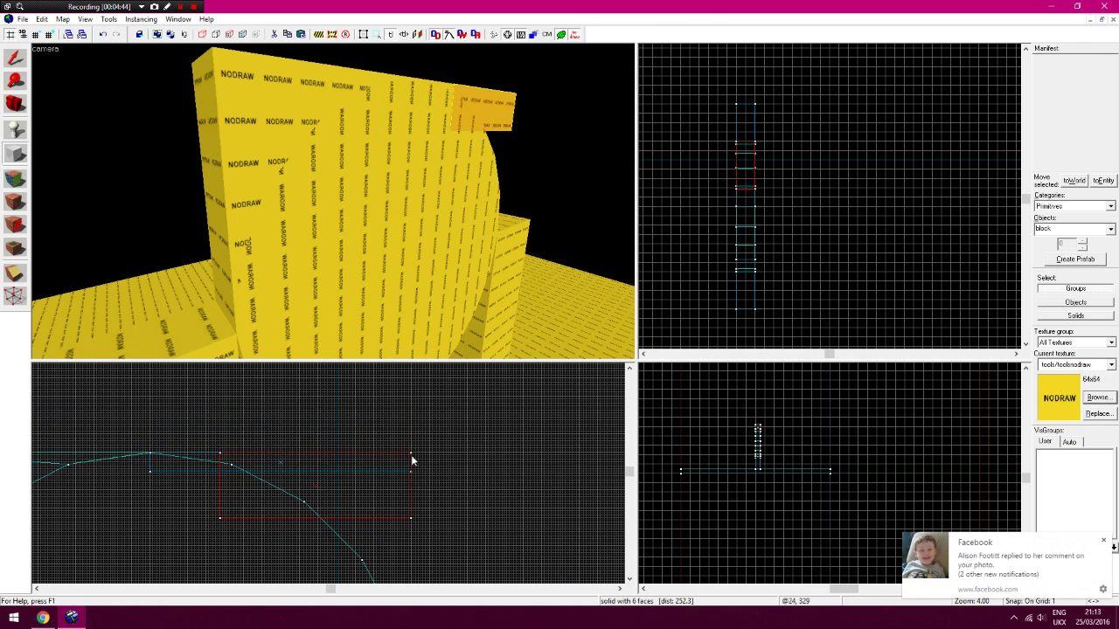
drag(412, 451, 296, 565)
key(Return)
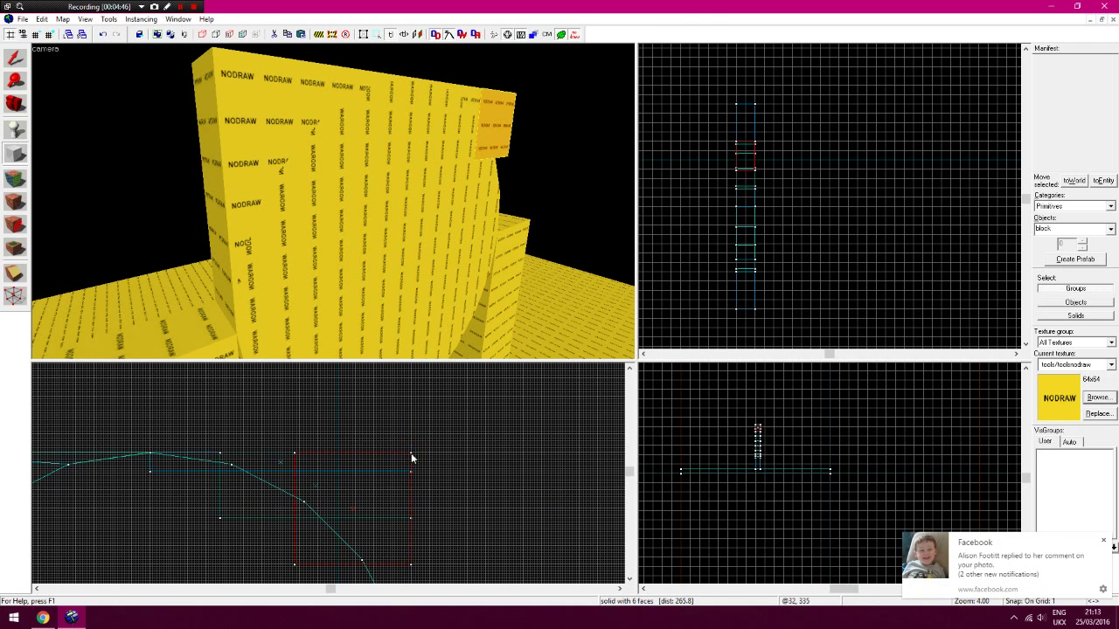
drag(411, 453, 355, 527)
key(Down)
key(Down)
key(Return)
key(Up)
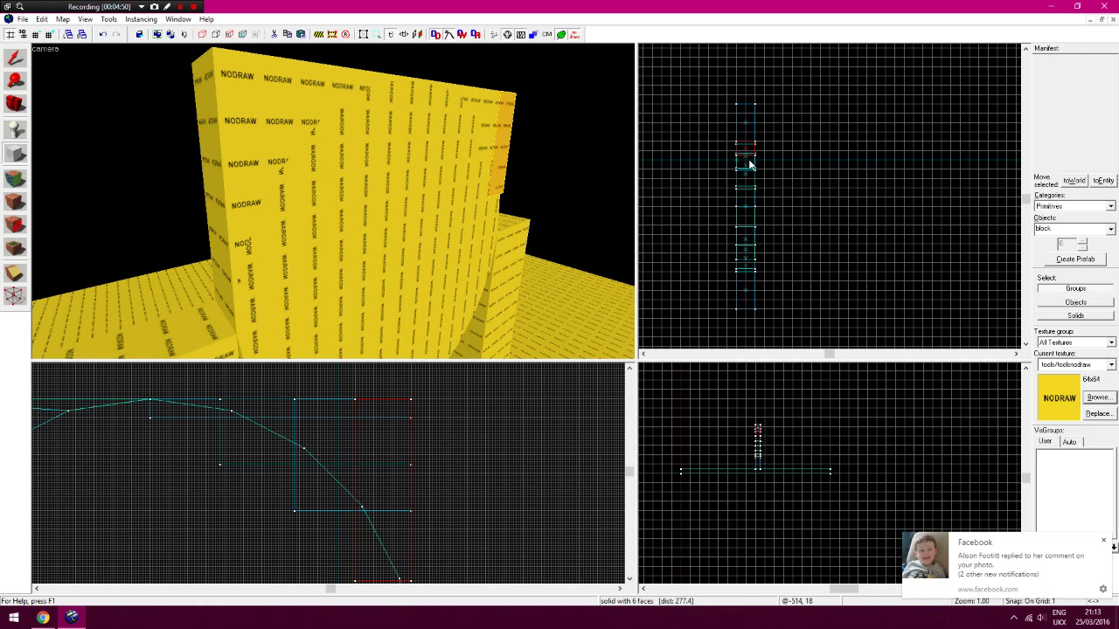
Create a 9 × 112 block, 32 thick, from the upper-right corner down to the right pillar's top
drag(411, 403, 389, 554)
key(Return)
Try to clip the 112 × 8 block along the curve's first segment right of the peak
click(17, 90)
key(Up)
key(Up)
key(Up)
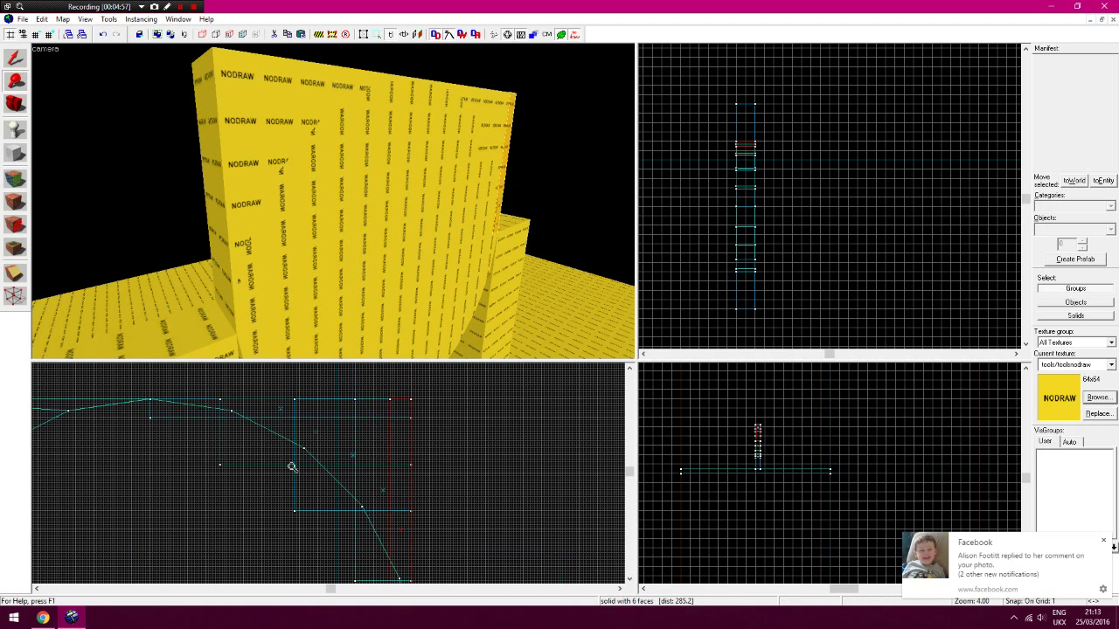
click(206, 472)
click(14, 57)
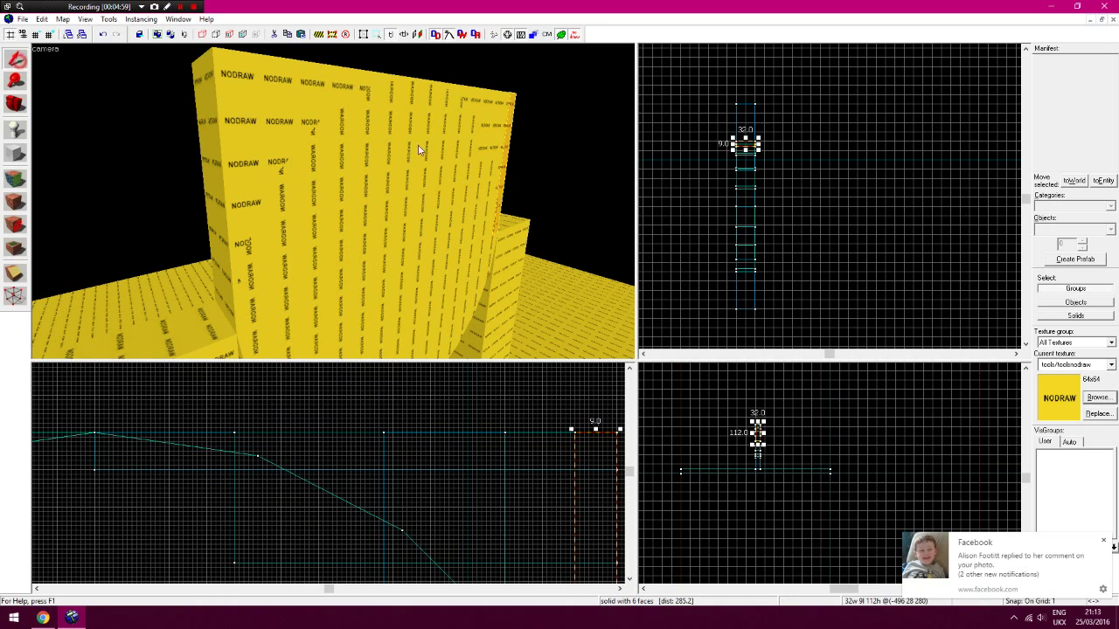
click(463, 89)
click(16, 271)
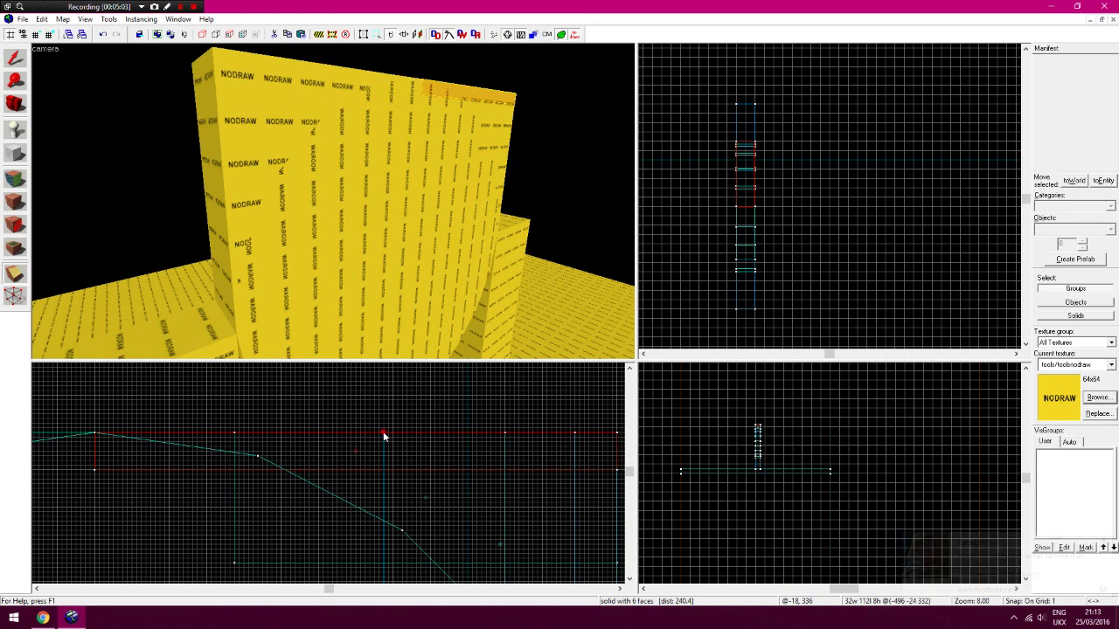
drag(382, 433, 263, 458)
click(15, 56)
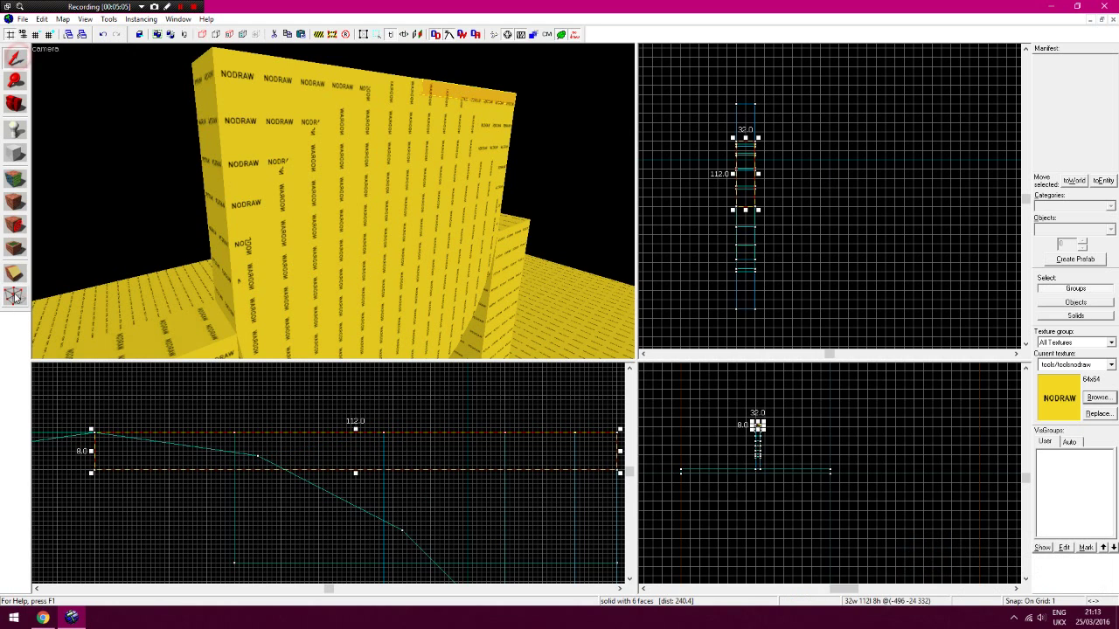
click(15, 271)
drag(94, 433, 248, 461)
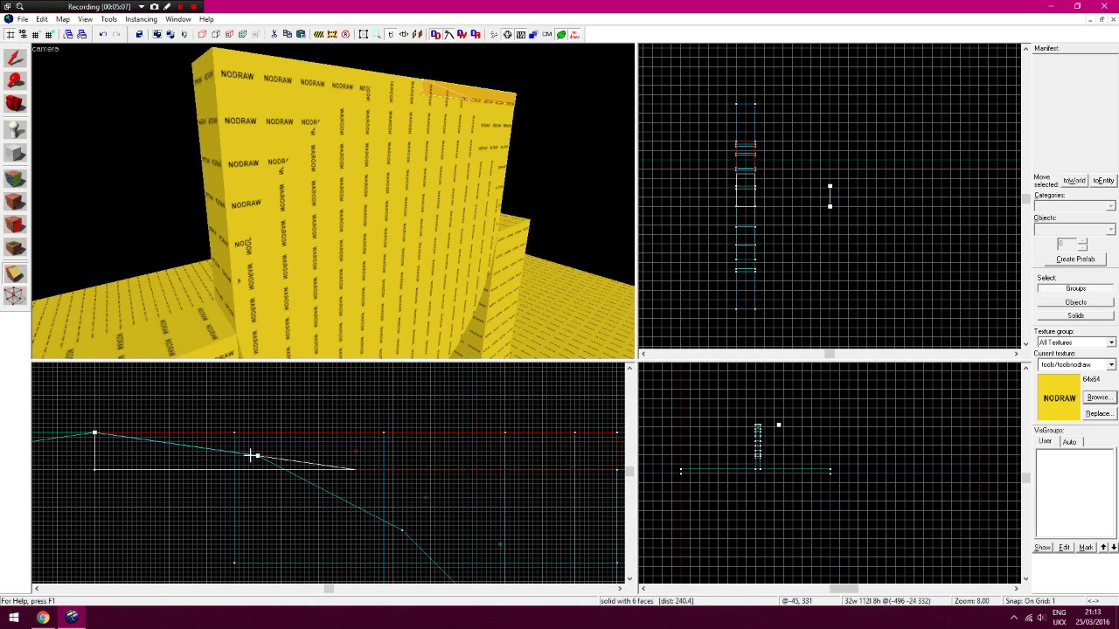
click(15, 56)
click(14, 272)
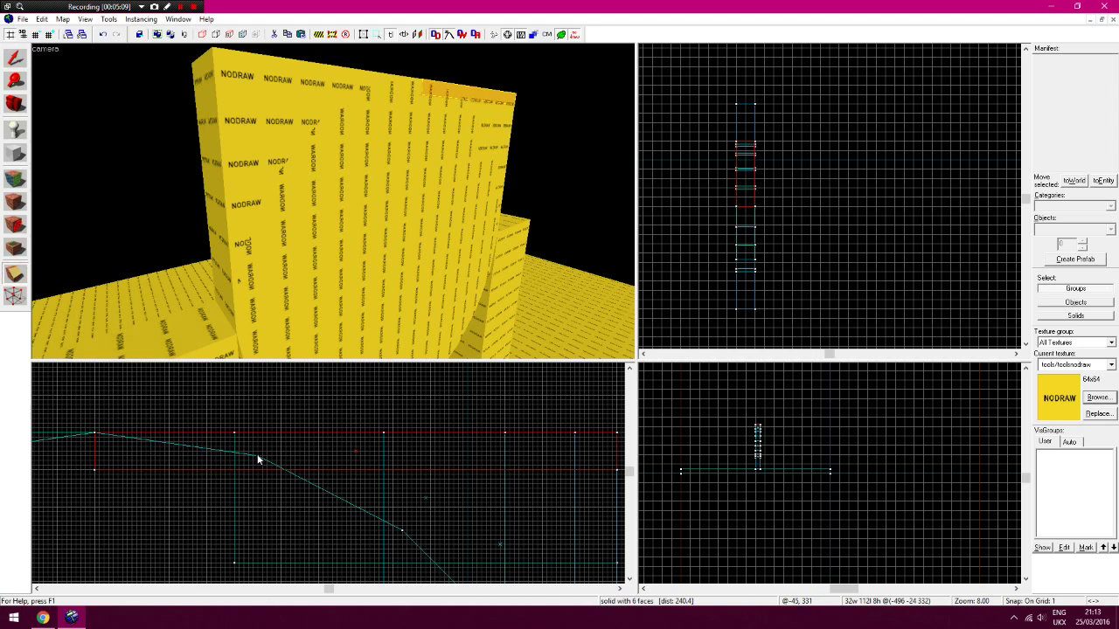
Clip the 112 × 8 block along the curve's first right-hand segment, then from that segment's end up to the 50-wide block's corner
drag(95, 434, 296, 466)
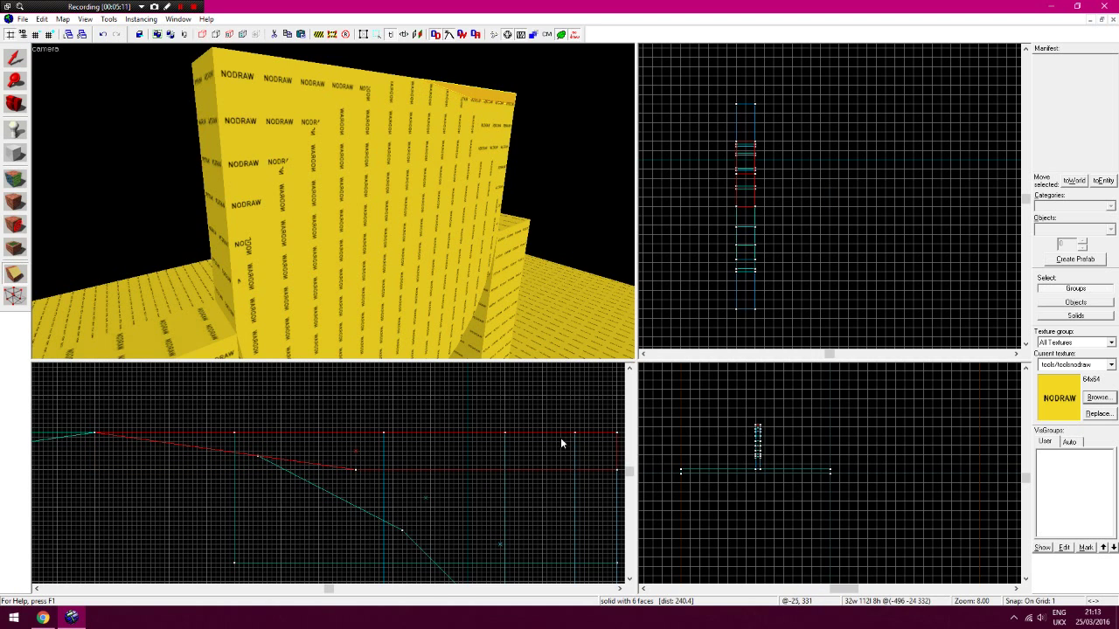
drag(382, 433, 256, 457)
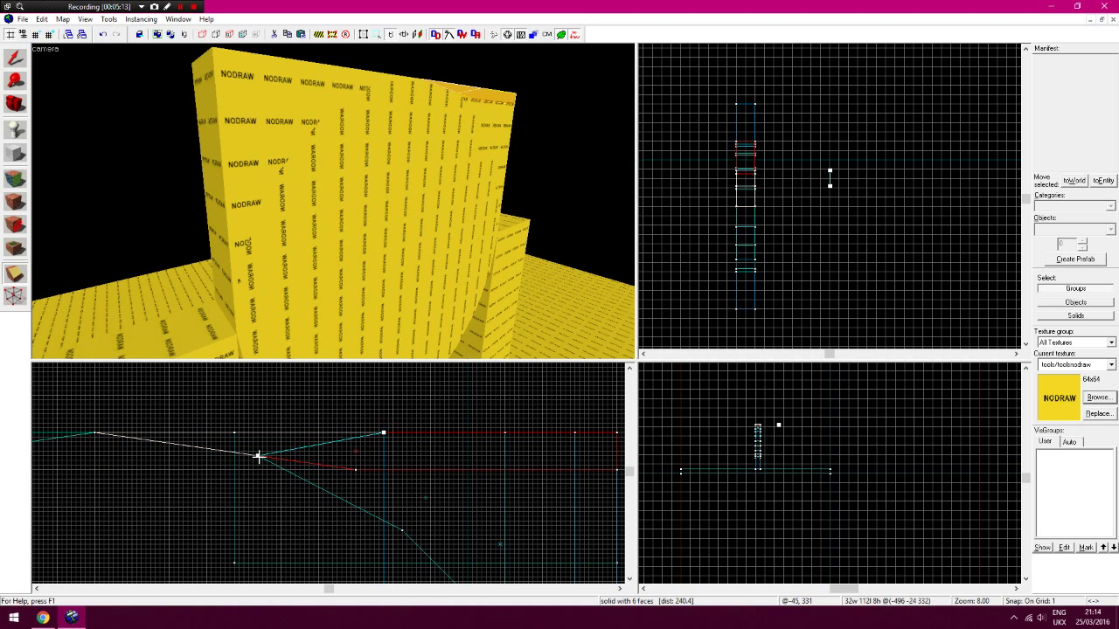
key(Return)
Clip the 82 × 28 block to a four-sided piece between its upper-right corner, the first piece and the curve's second segment
click(15, 57)
click(485, 97)
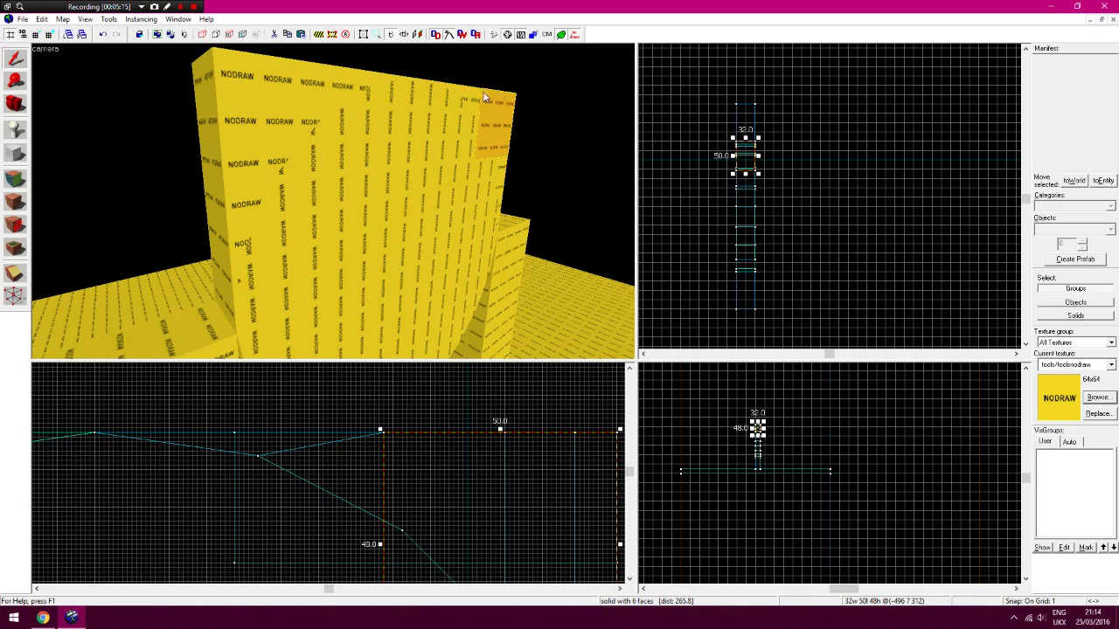
click(467, 92)
click(17, 271)
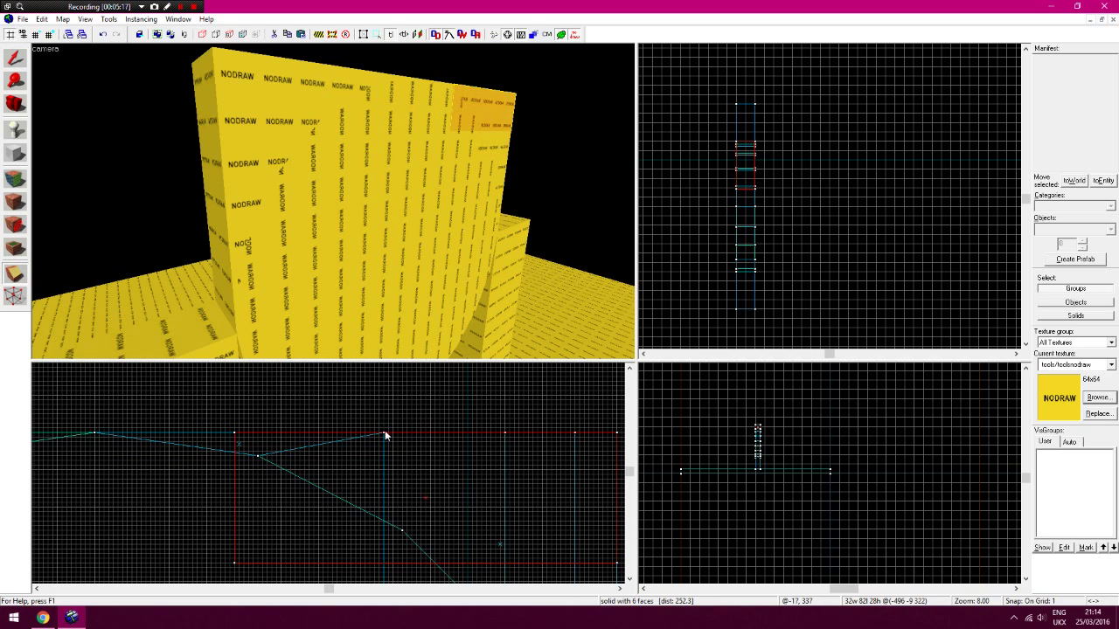
drag(385, 435, 407, 475)
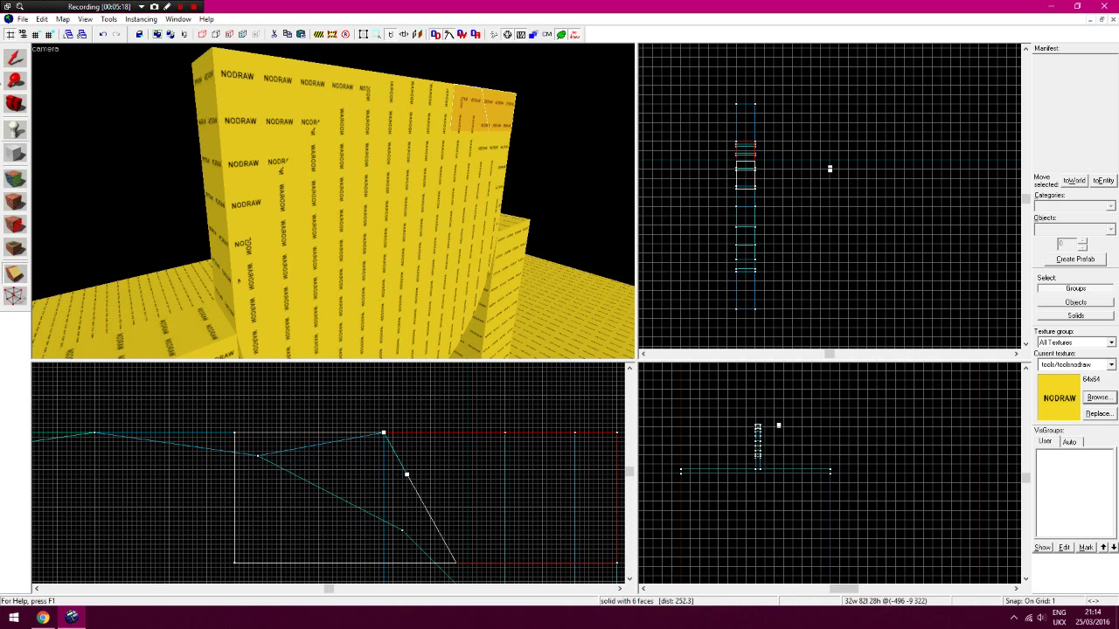
click(21, 65)
drag(471, 437, 258, 530)
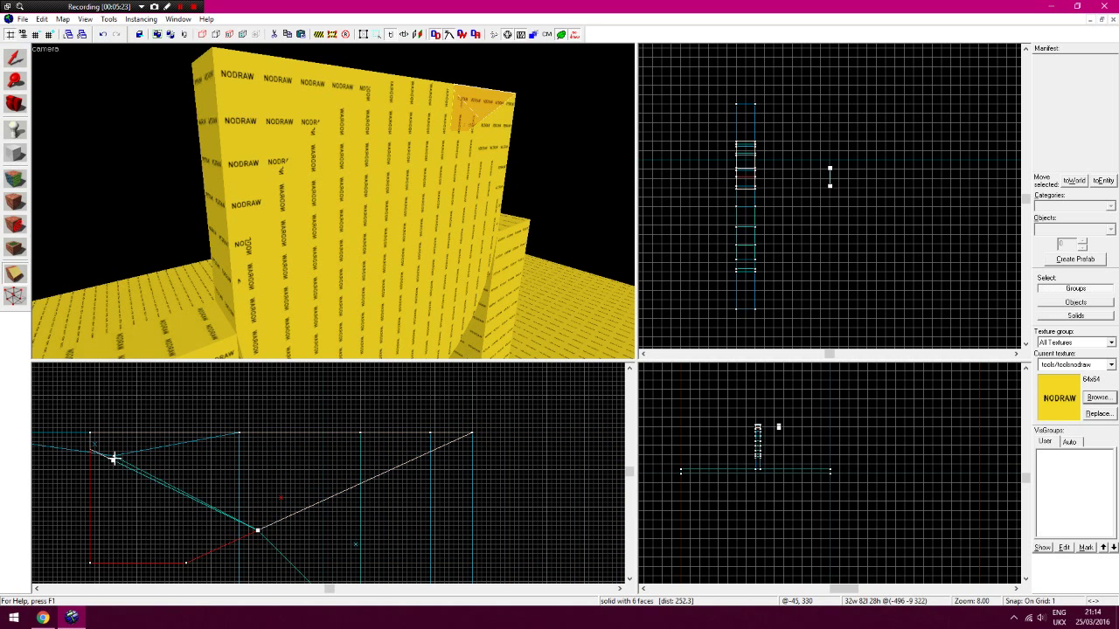
drag(112, 456, 243, 437)
key(Return)
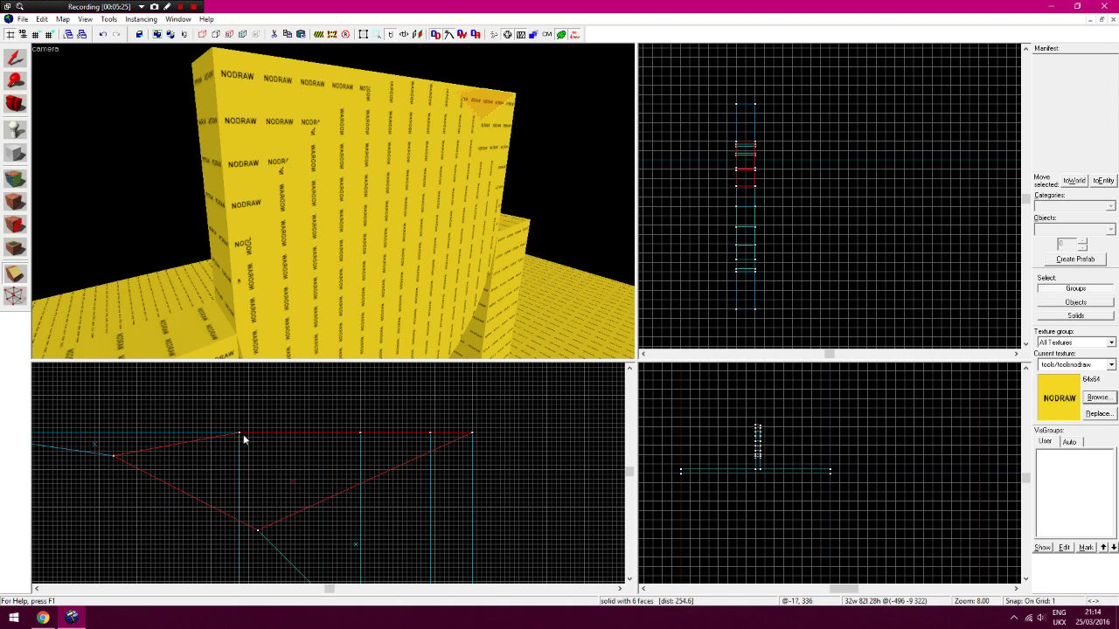
Clip the 50 × 48 block to a piece between the upper-right corner and the curve's third segment
click(14, 58)
click(512, 114)
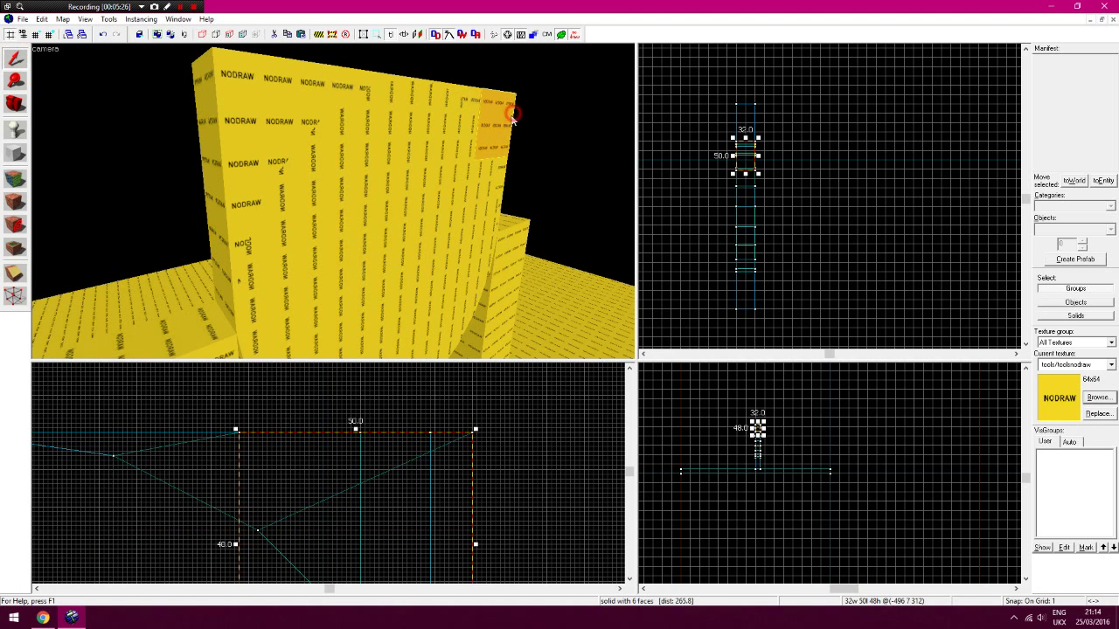
click(18, 271)
mouse_move(473, 434)
mouse_down()
mouse_move(236, 538)
mouse_move(395, 535)
mouse_move(374, 544)
mouse_move(258, 429)
mouse_move(365, 410)
mouse_move(480, 457)
mouse_move(473, 434)
mouse_up()
key(Return)
key(Return)
key(Return)
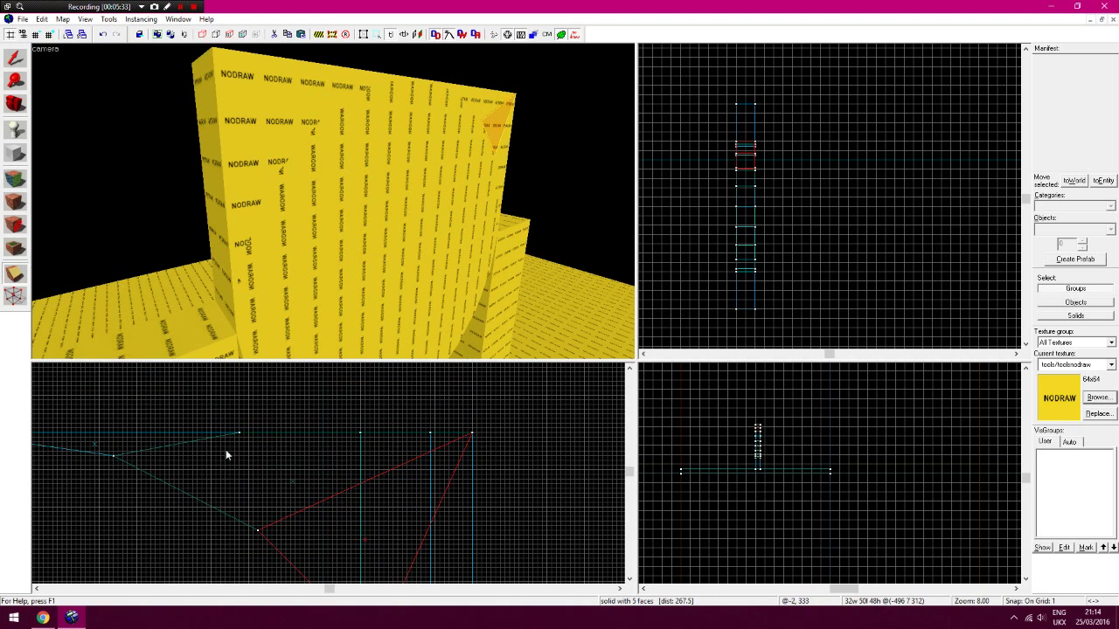
Move the upper vertices of the first two right-hand pieces so they sit directly above the ends of their curve segments
key(Left)
key(Down)
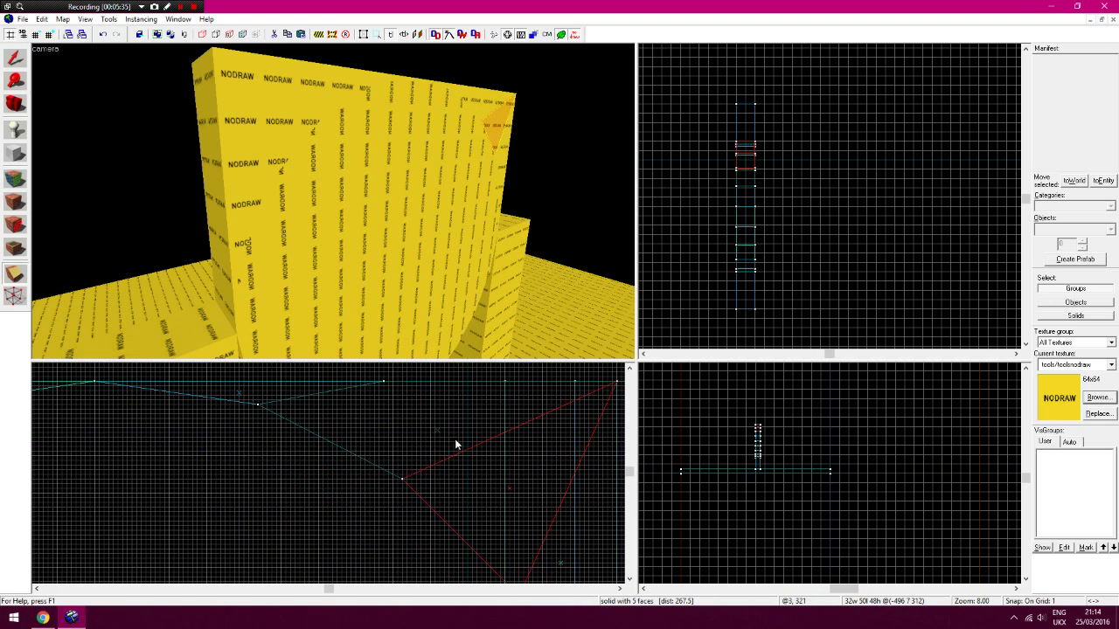
click(14, 299)
click(374, 383)
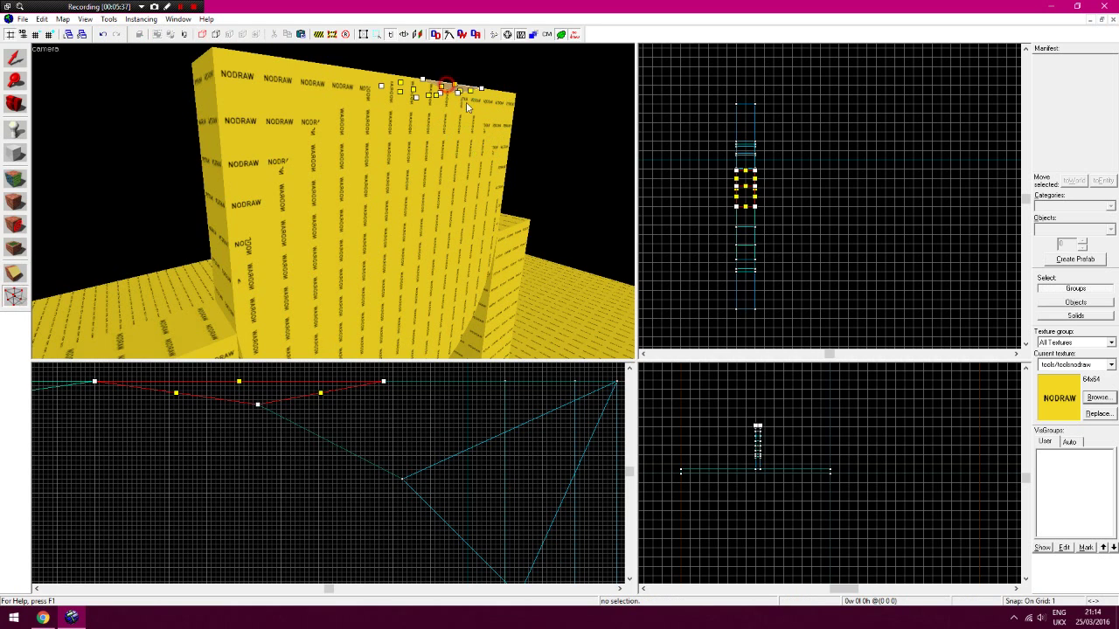
key(Up)
drag(381, 432, 258, 431)
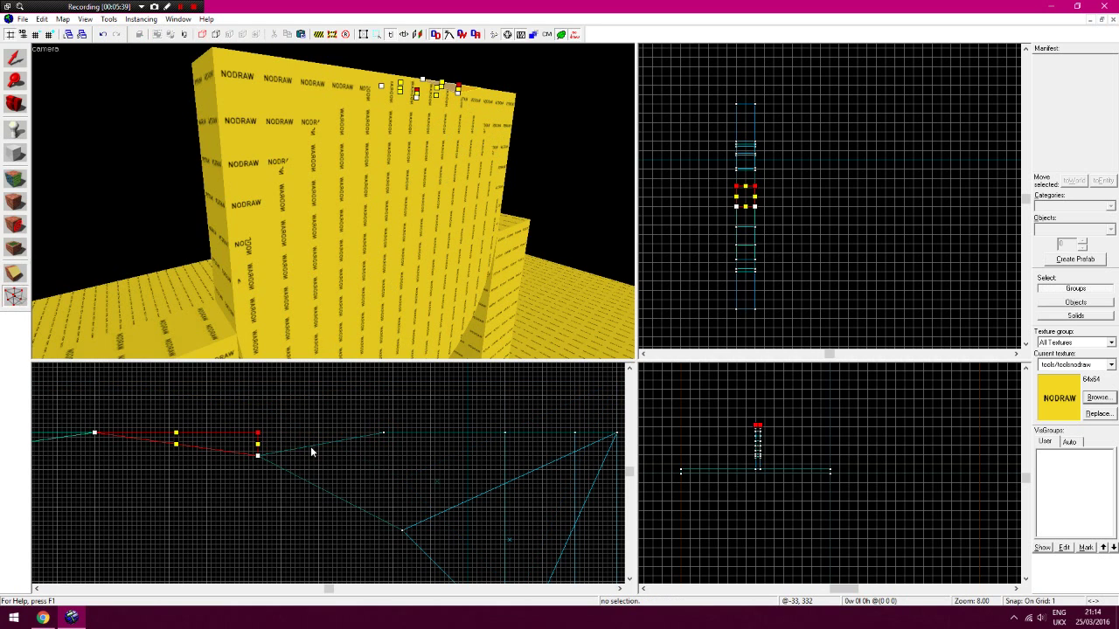
click(381, 432)
drag(382, 432, 258, 432)
drag(616, 432, 402, 432)
key(shift+s)
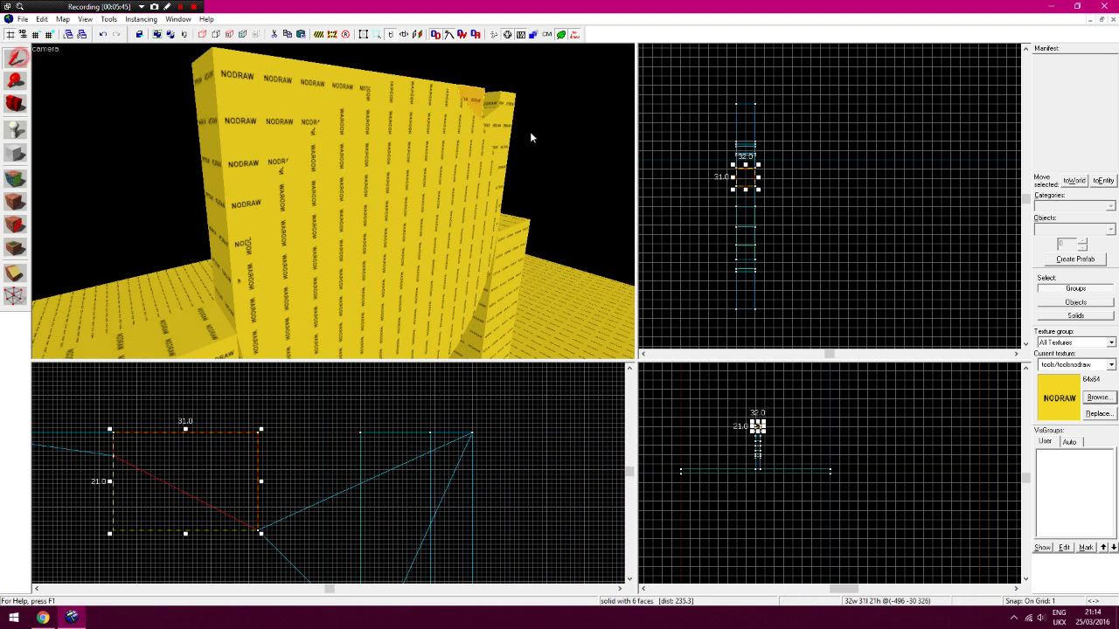
Delete the reshaped and clipped blocks along the curve's right half, leaving only the tall 9-wide block
click(485, 119)
key(a)
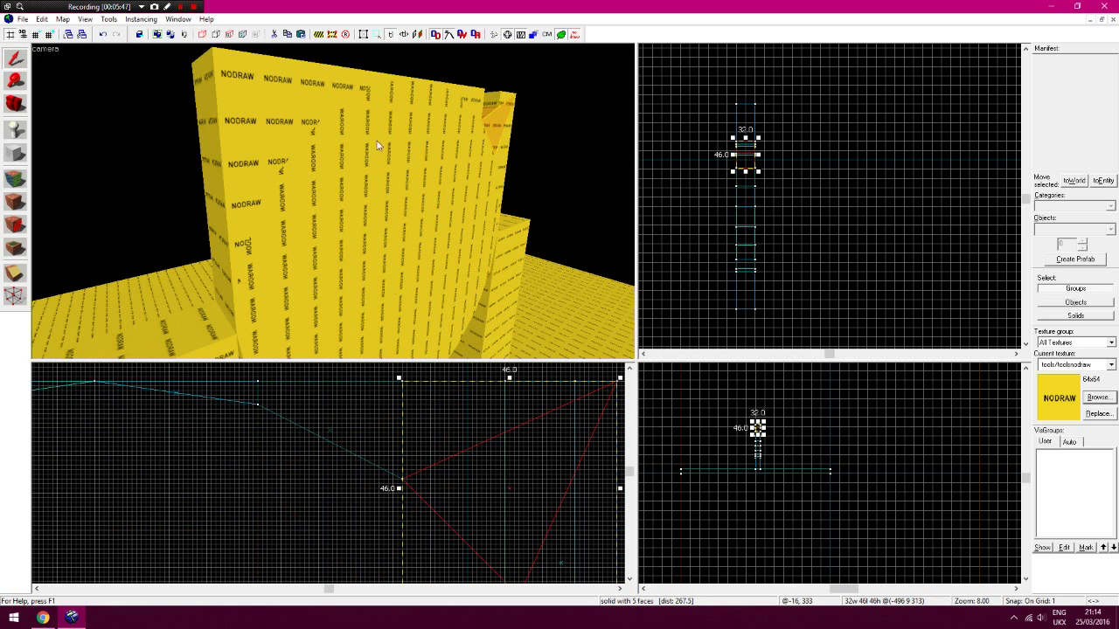
key(z)
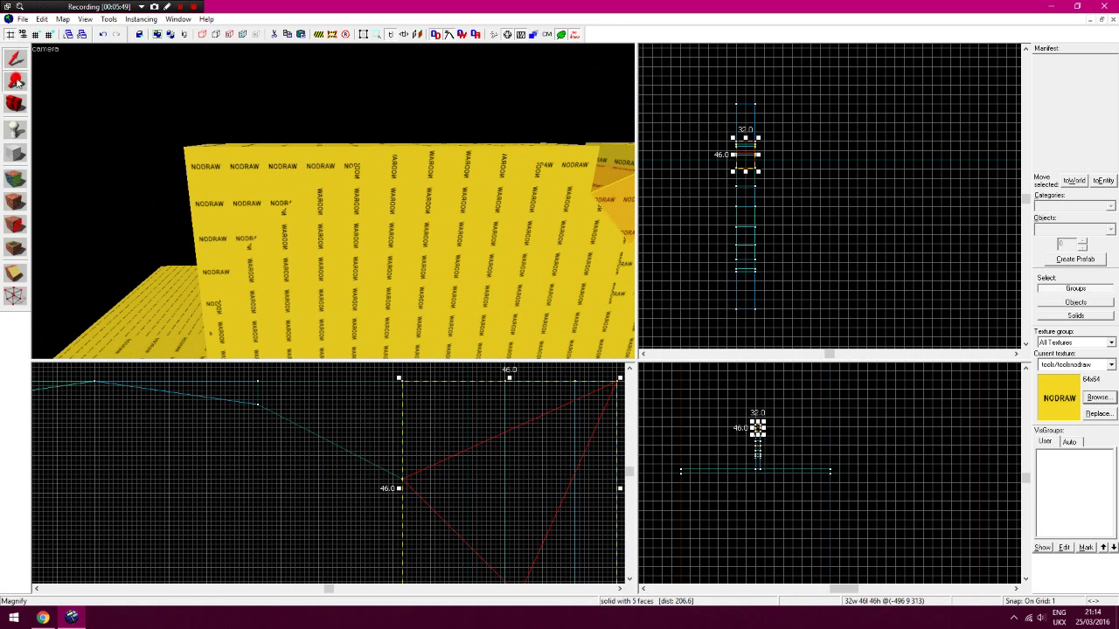
click(17, 82)
right_click(261, 498)
key(Down)
key(Left)
right_click(230, 492)
key(Down)
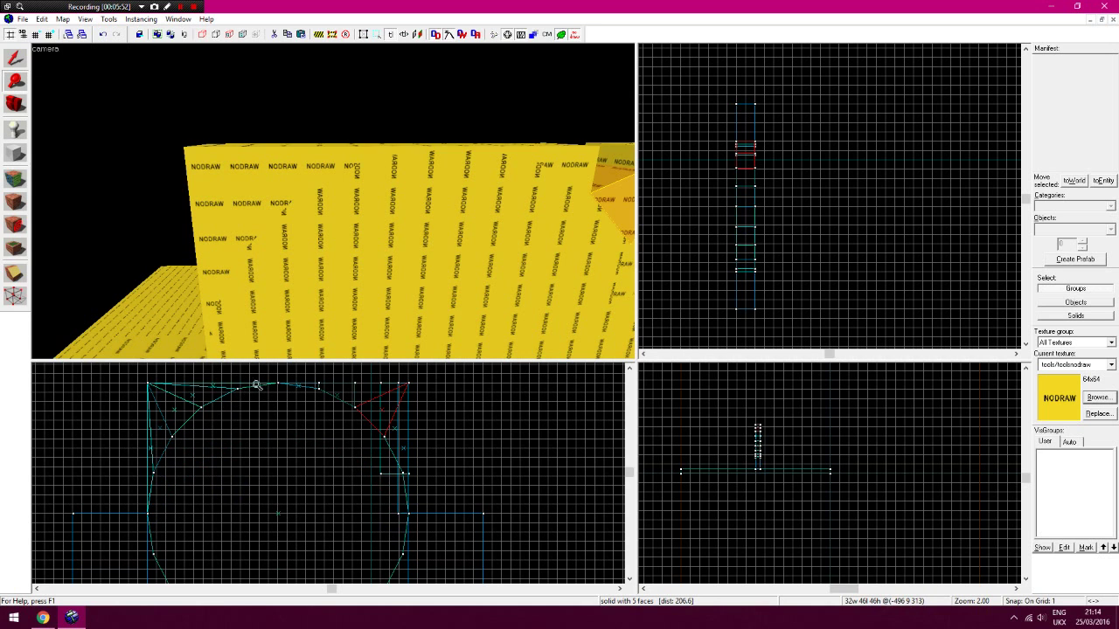
key(Right)
click(15, 59)
click(347, 145)
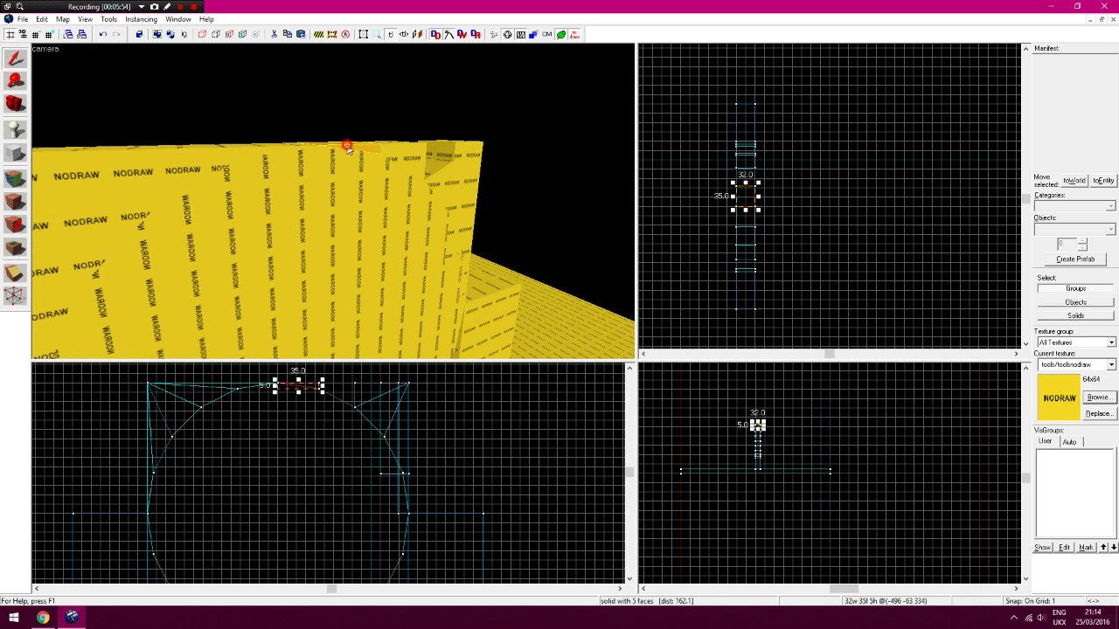
click(395, 155)
key(Delete)
click(440, 158)
key(Delete)
click(451, 151)
key(Delete)
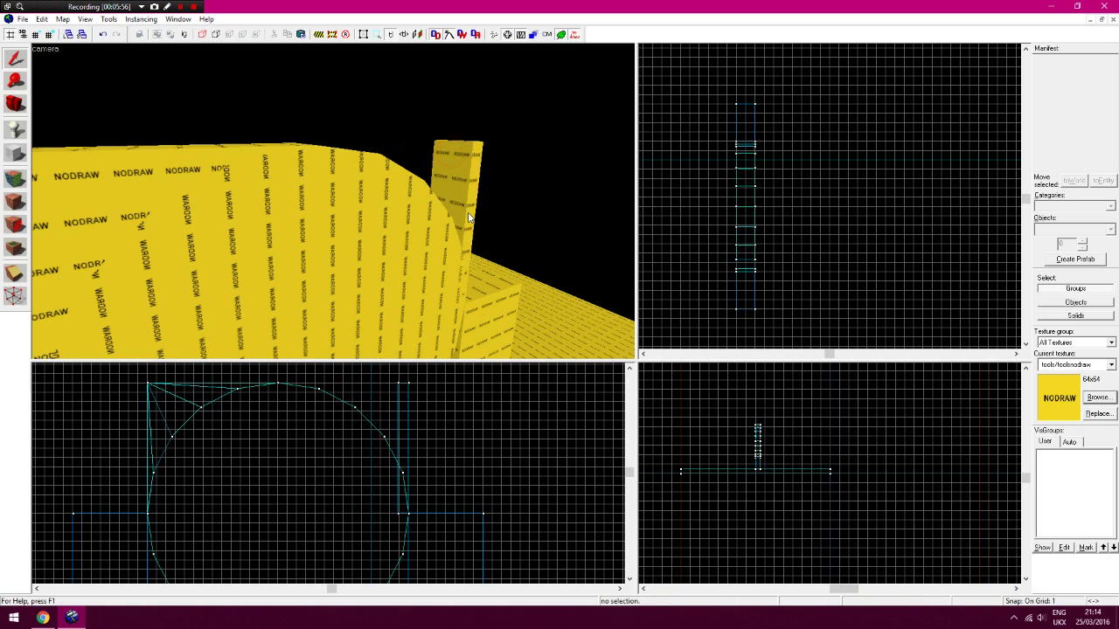
Delete the tall 9-wide block above the right pillar and the guide cylinder
click(470, 220)
key(Delete)
click(323, 212)
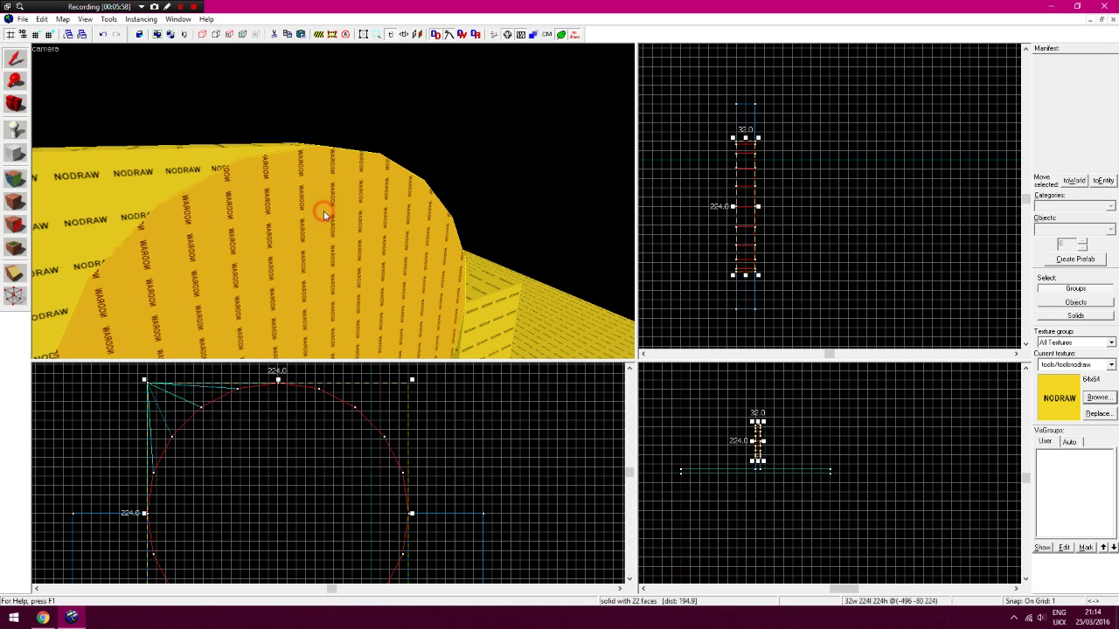
key(Delete)
Copy all five triangular pieces of the arch's left half and paste a duplicate
key(Left)
key(Right)
click(185, 293)
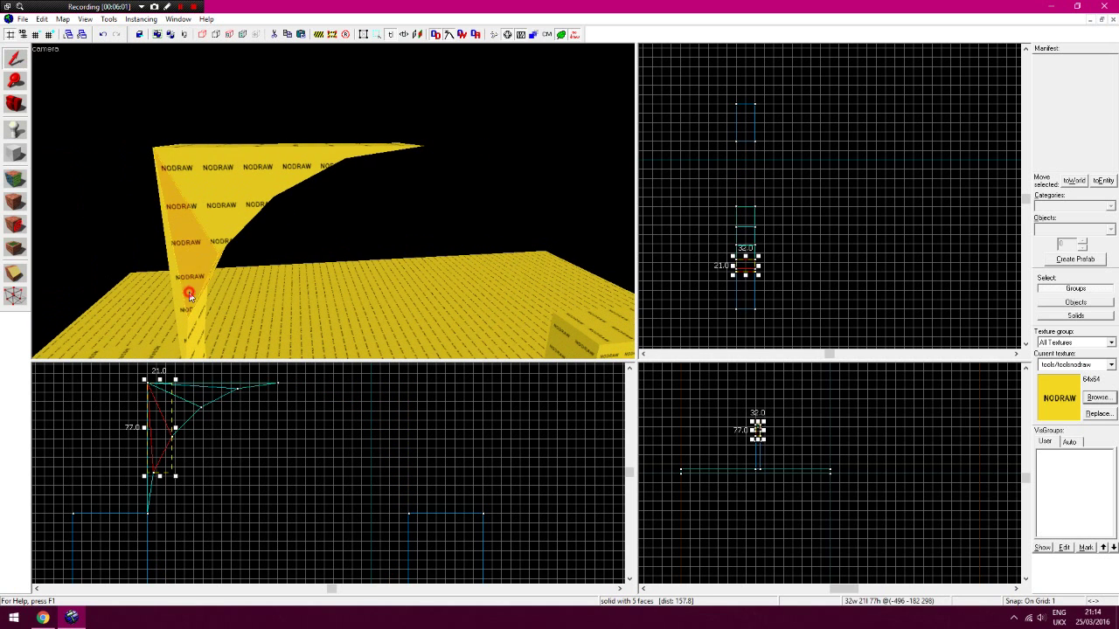
click(180, 293)
ctrl+click(189, 266)
ctrl+click(223, 191)
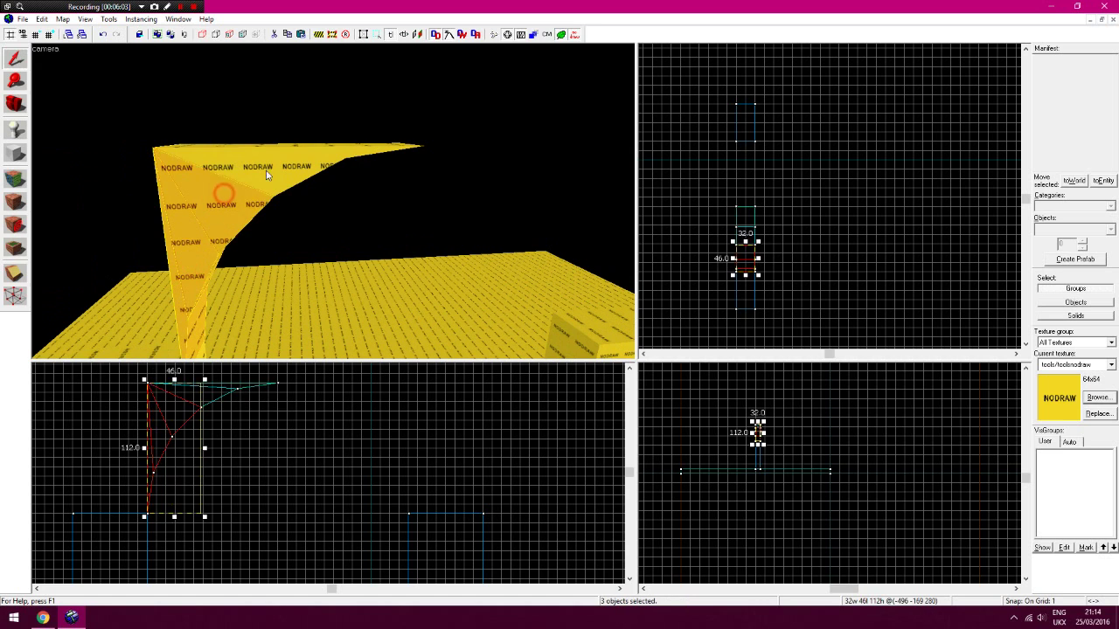
ctrl+click(268, 170)
ctrl+click(304, 153)
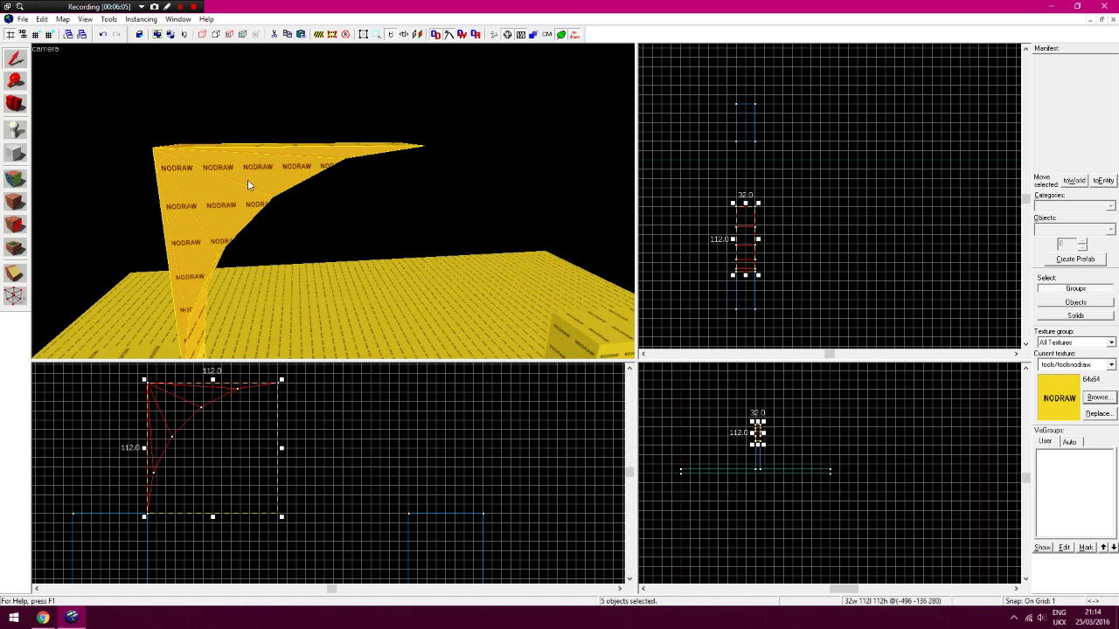
key(ctrl+c)
key(ctrl+v)
Rotate the pasted arch half by half a turn about the Z axis
key(ctrl+m)
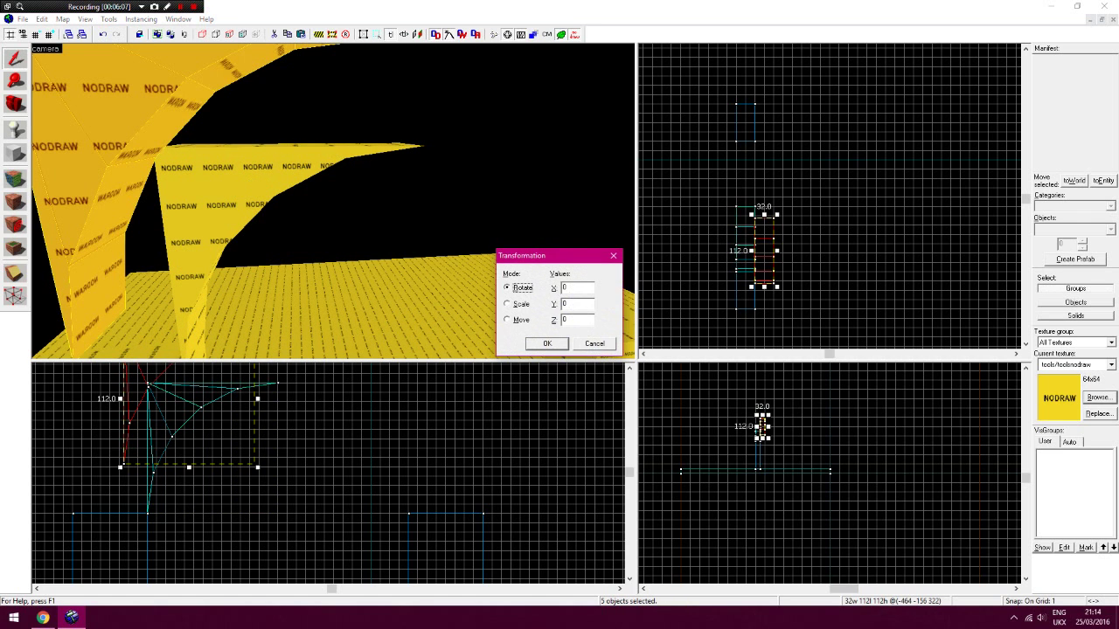
double_click(575, 320)
click(547, 343)
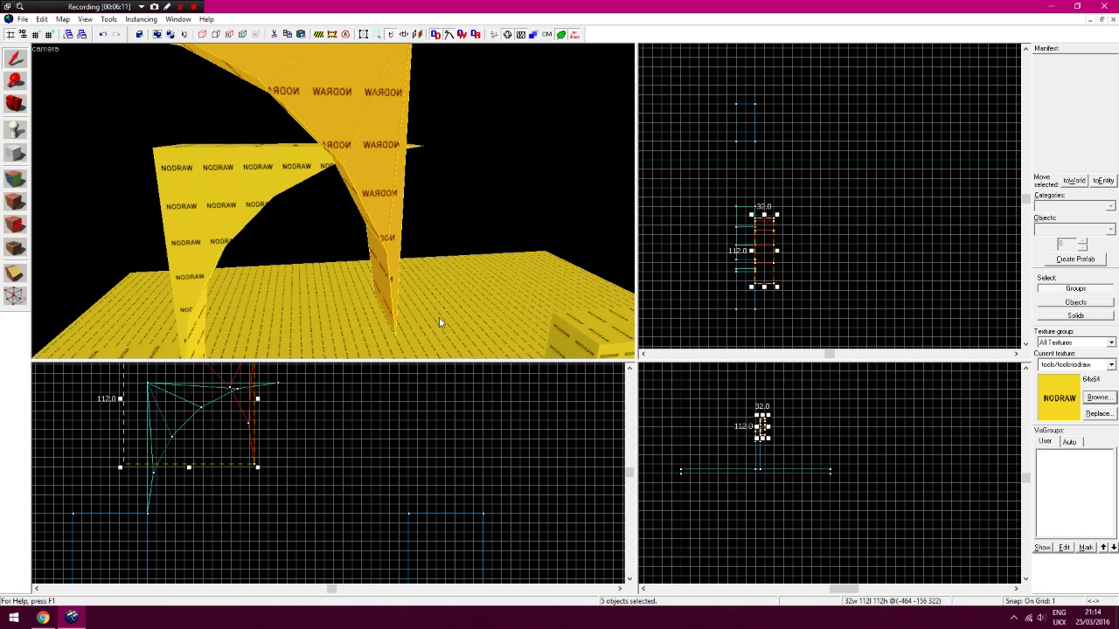
Set the grid to 4 and move the rotated half so it meets the left half at the peak and the right pillar's top
click(50, 35)
key(Up)
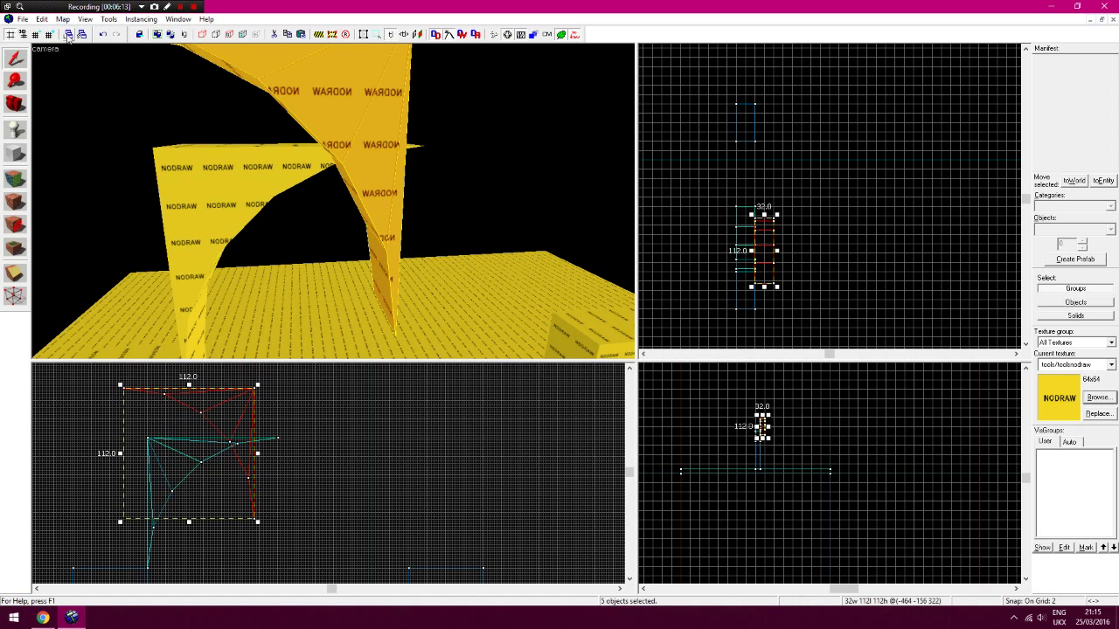
click(52, 35)
drag(237, 432, 367, 473)
key(Down)
click(419, 473)
Move the five right-hand arch pieces 32 units in depth so they line up with the left half and pillars
key(Right)
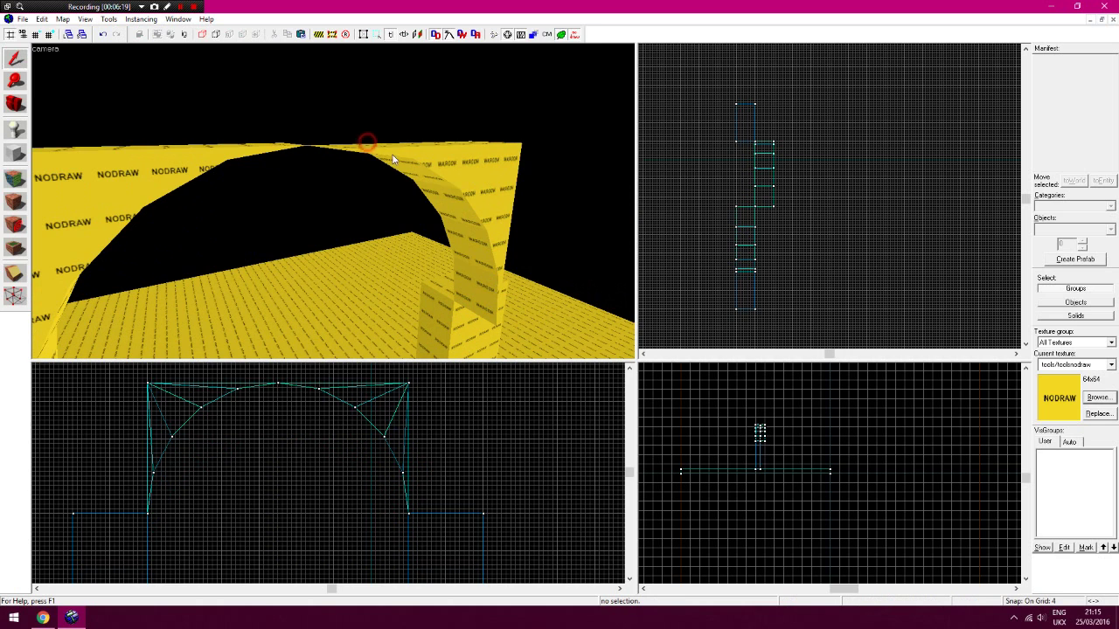
ctrl+click(381, 149)
ctrl+click(426, 173)
ctrl+click(461, 214)
ctrl+click(478, 257)
ctrl+click(480, 296)
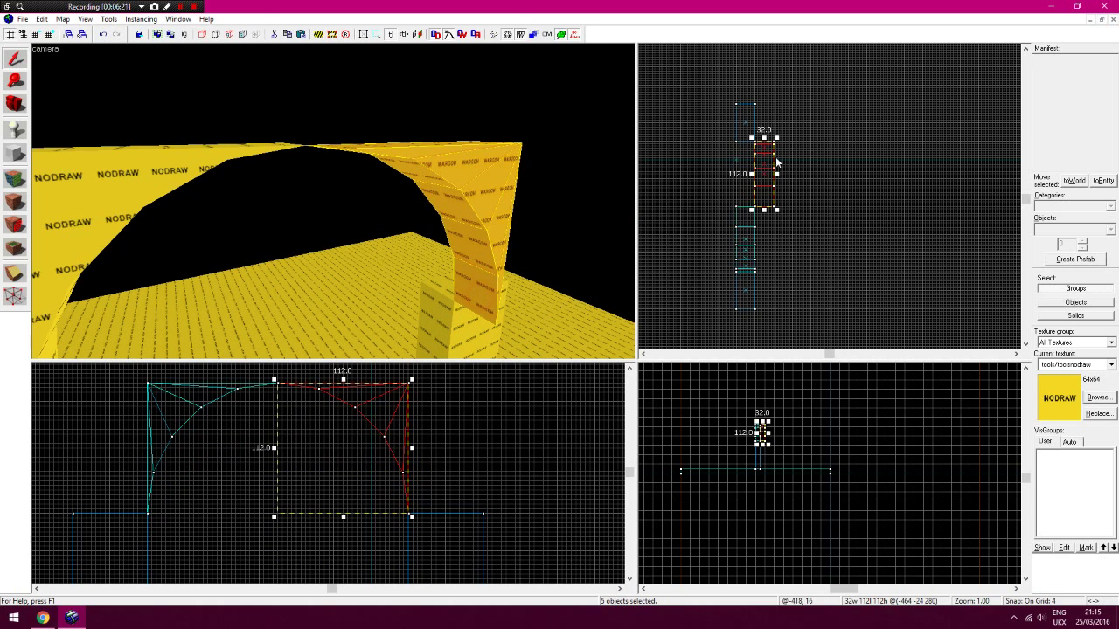
drag(765, 173, 745, 173)
Stretch the right pillar upward to the height of the arch's top edge
click(477, 320)
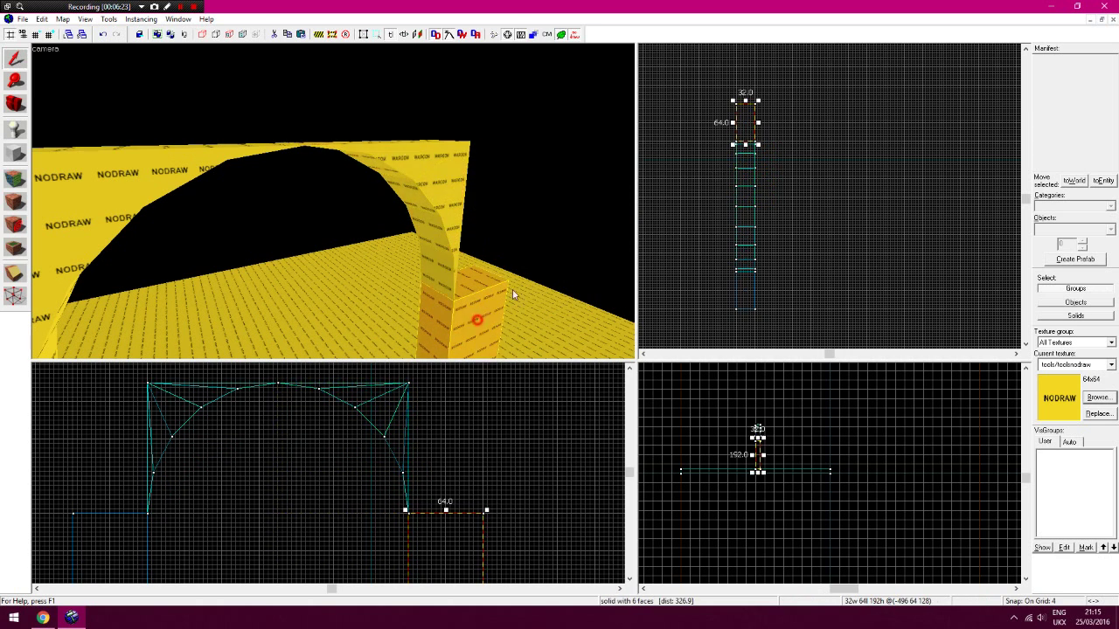
drag(447, 512, 462, 381)
Lower the right pillar's top edge back down to the height of the left pillar
key(z)
click(160, 308)
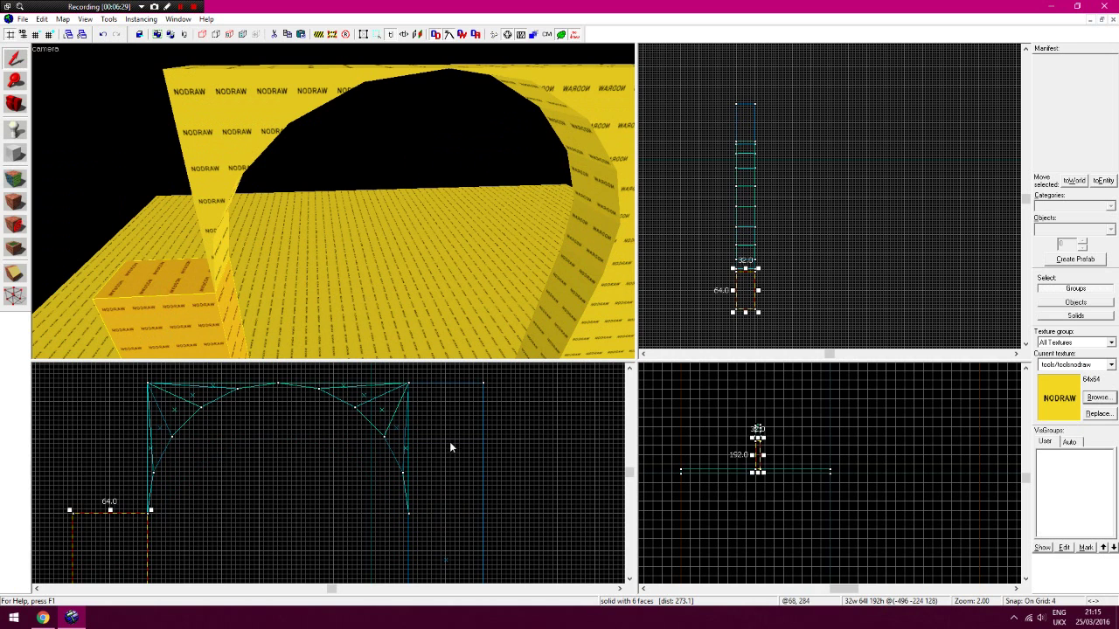
click(452, 383)
drag(447, 379, 446, 512)
key(z)
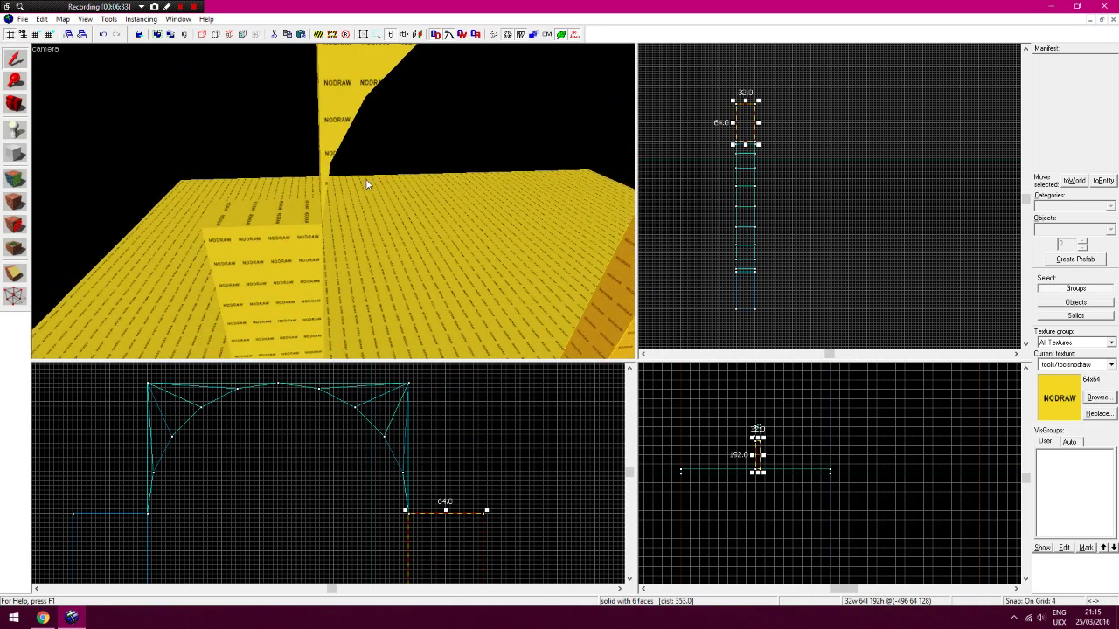
Select all ten triangular arch pieces and lower them 112 units so their top edge is level with the pillar tops
key(a)
key(z)
click(105, 228)
ctrl+click(124, 192)
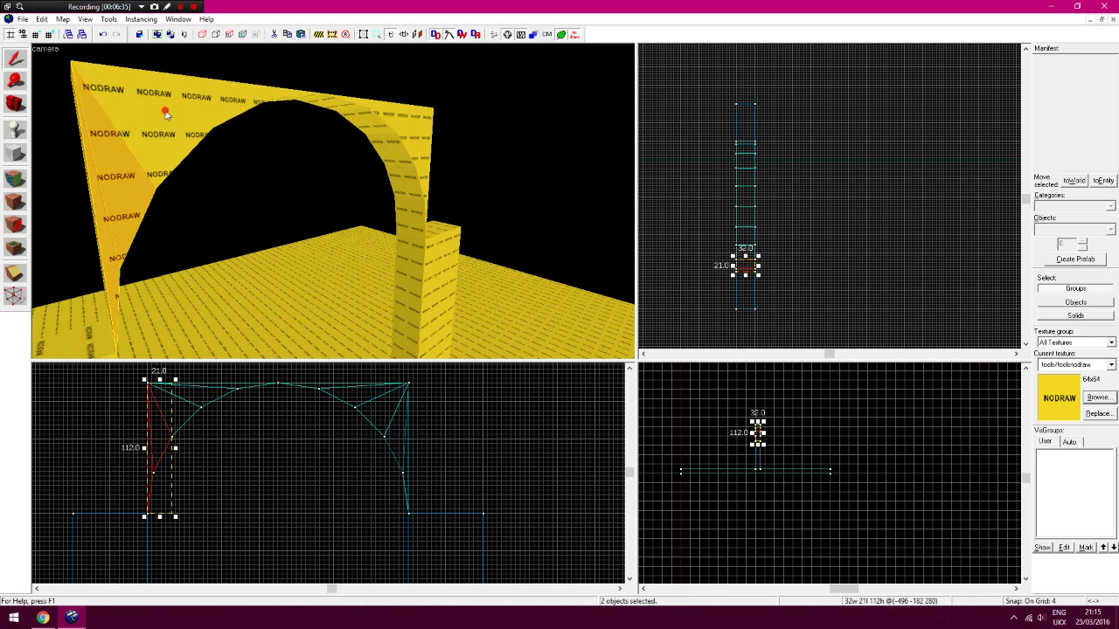
ctrl+click(167, 112)
ctrl+click(210, 86)
ctrl+click(210, 101)
ctrl+click(367, 104)
ctrl+click(383, 122)
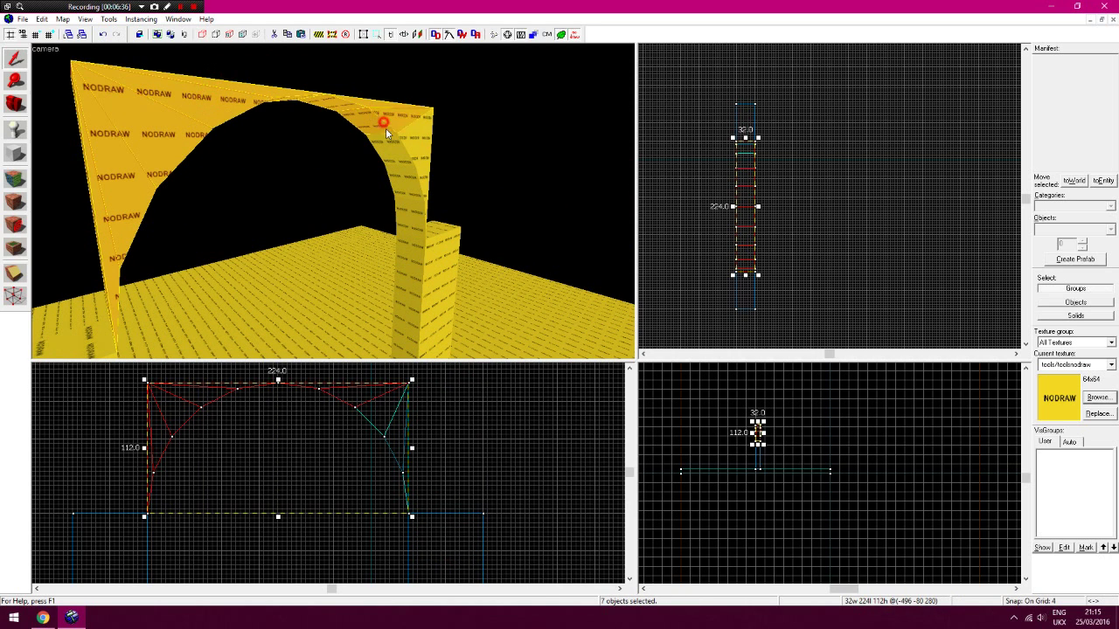
ctrl+click(410, 203)
drag(257, 457, 244, 529)
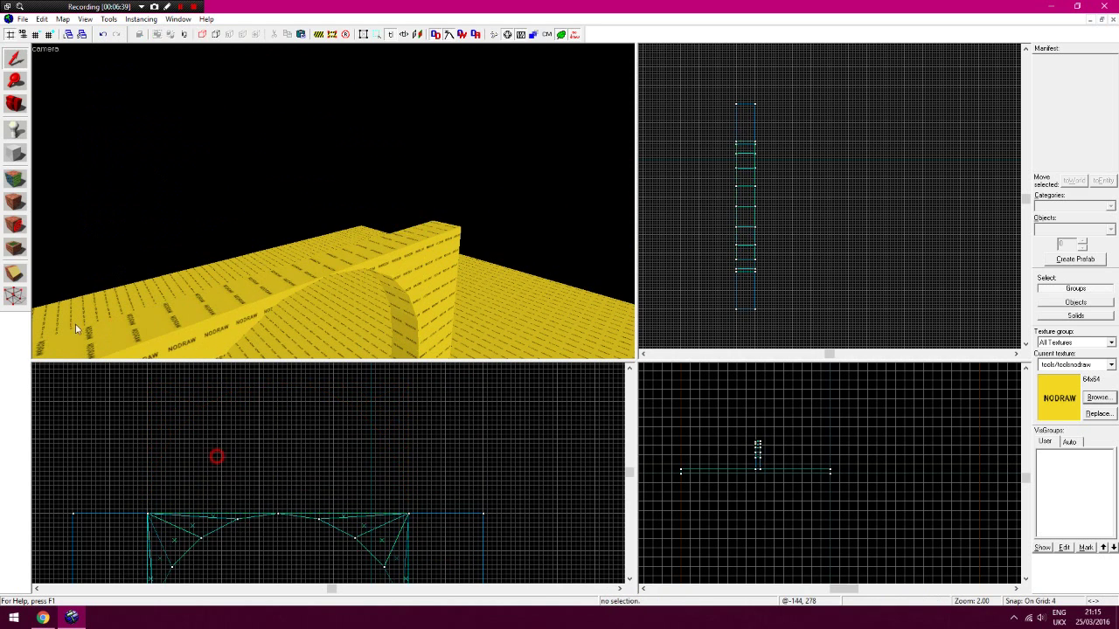
Create a block about 32 units high across both pillars and the arch, plus a 352-unit-long, 8-unit-high cap block on top
click(20, 157)
drag(72, 513, 481, 476)
key(Return)
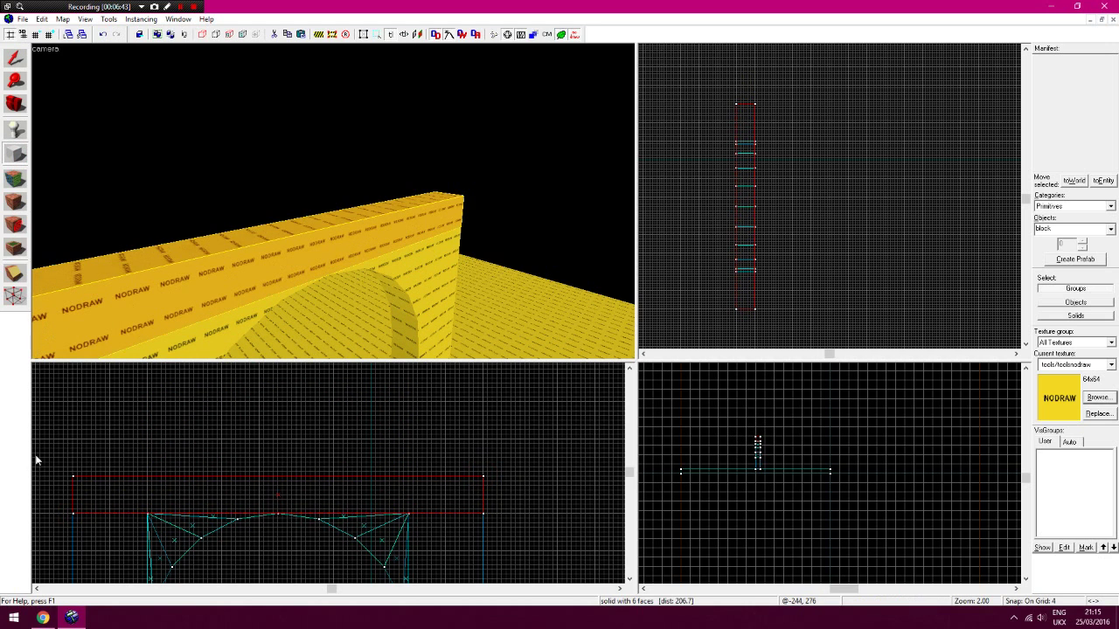
drag(70, 472, 489, 479)
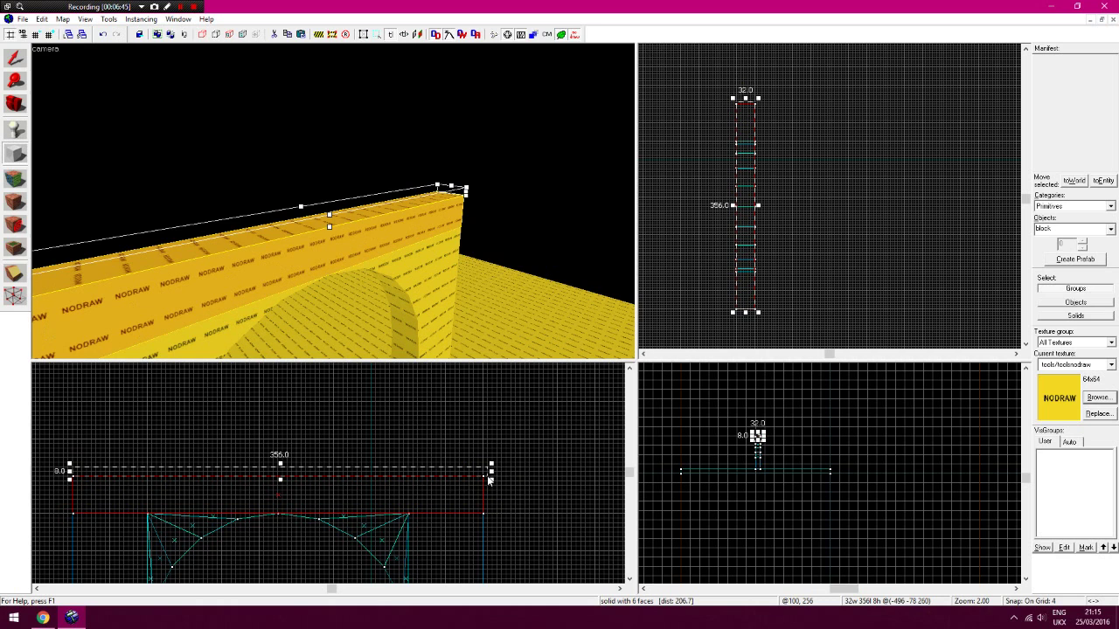
key(Return)
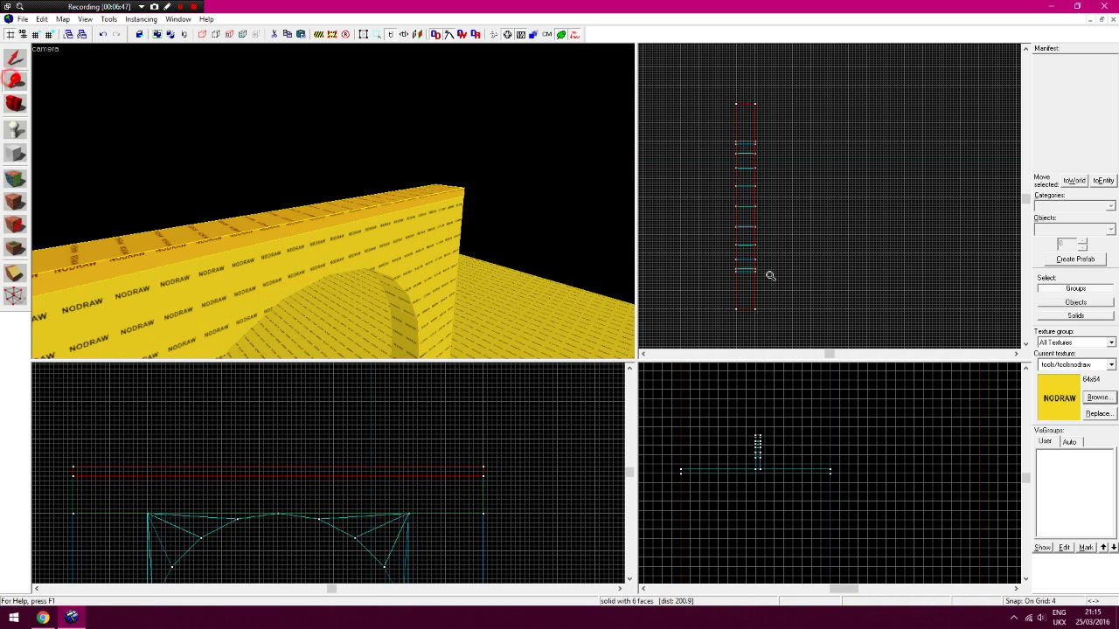
Set the grid to 2 and widen the cap block by 2 units on every side, to 36 by 356 units
scroll(747, 230, up, 4)
scroll(708, 444, up, 5)
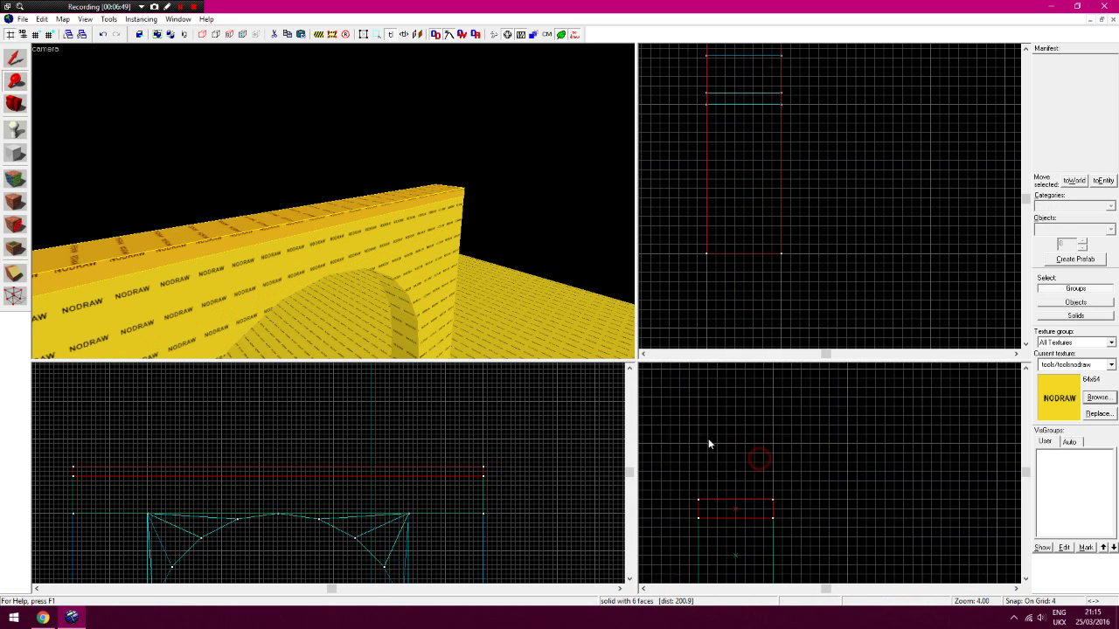
click(15, 58)
key([)
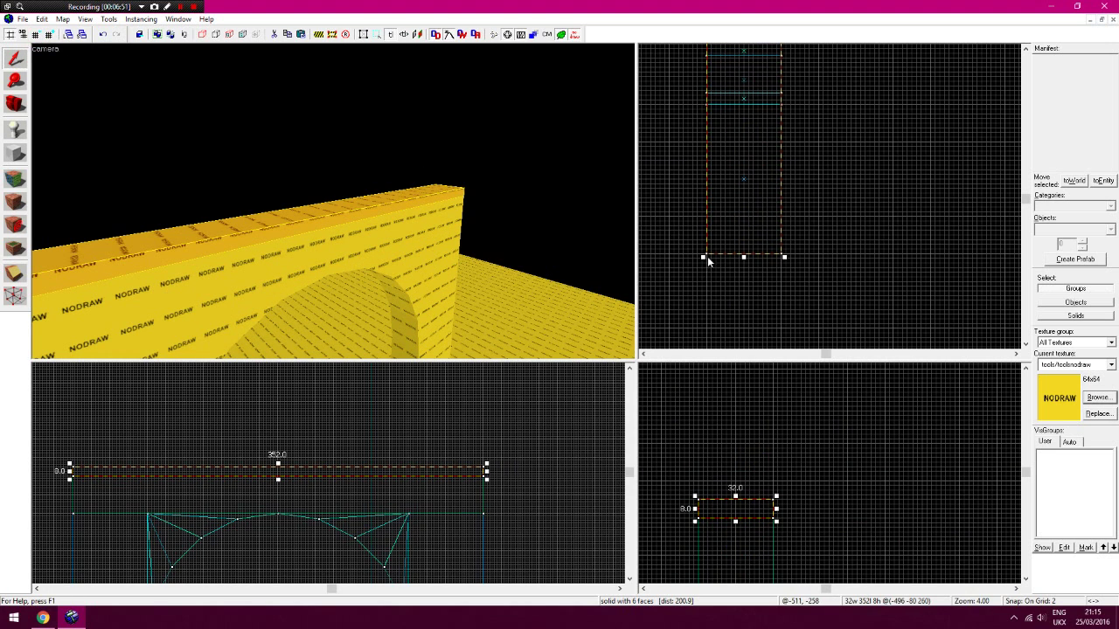
drag(705, 259, 702, 261)
key(Up)
key(Up)
key(Up)
key(Up)
key(Up)
key(Up)
key(Up)
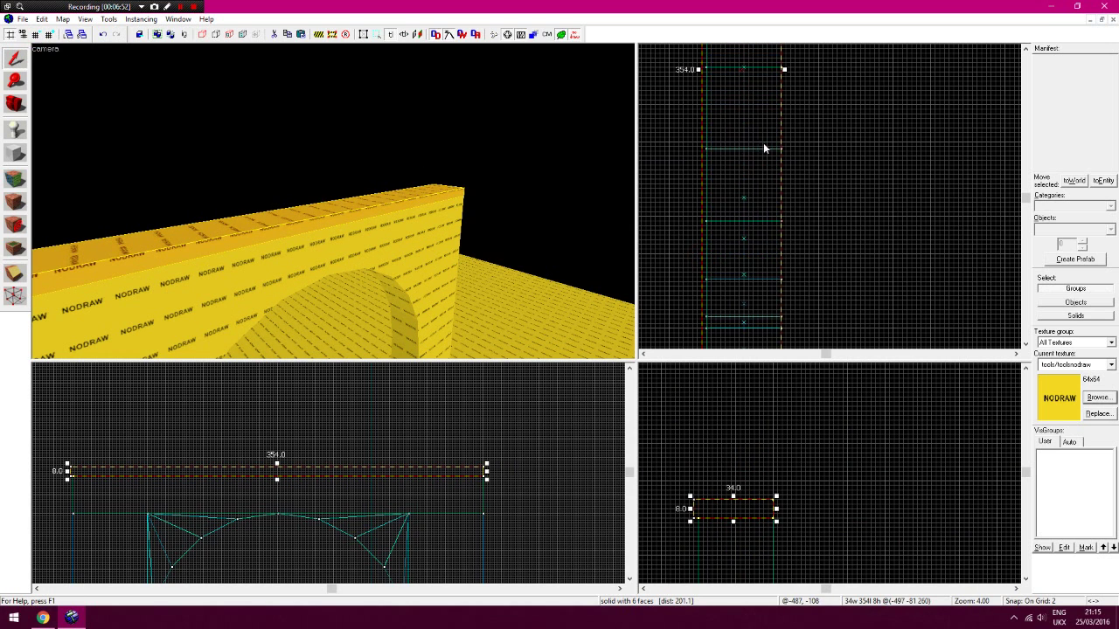
scroll(774, 146, up, 4)
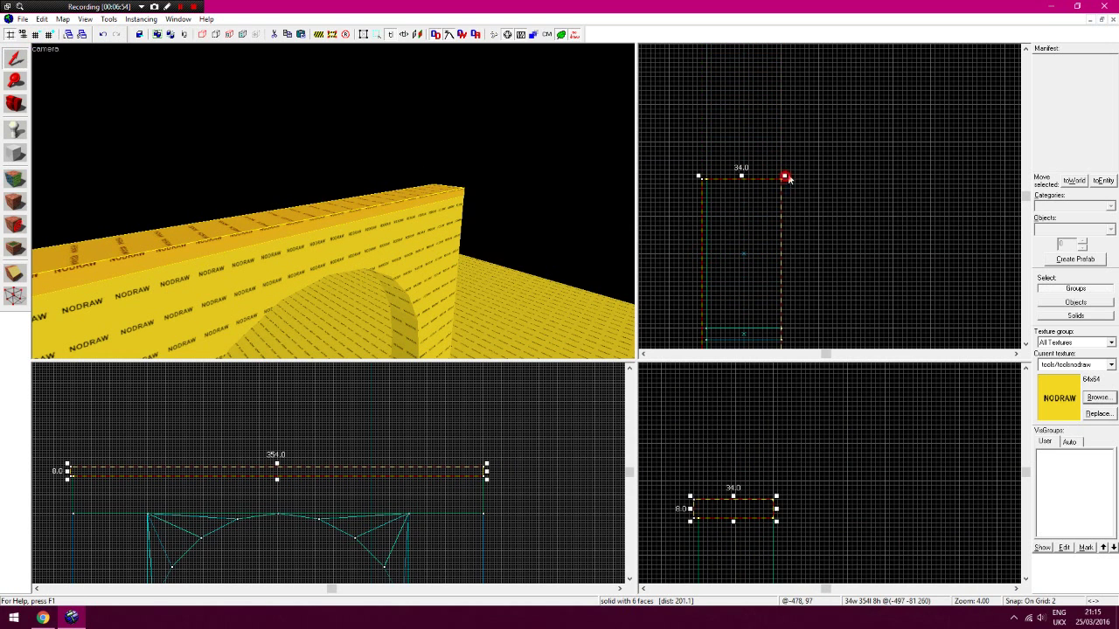
drag(785, 178, 789, 173)
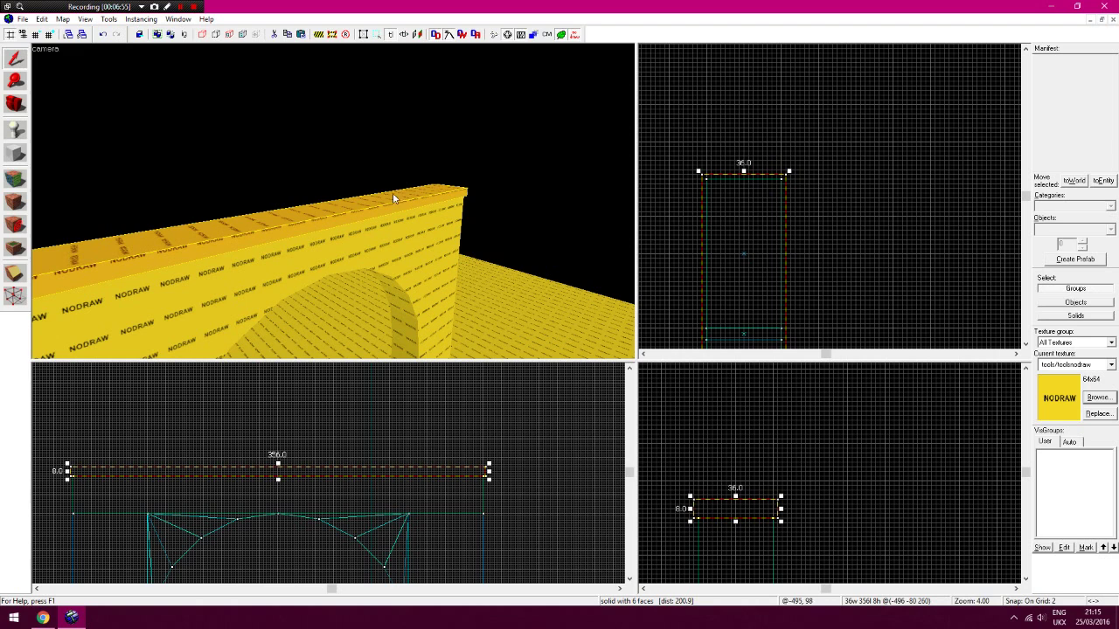
Clip 2-unit bevels along both long lower edges of the cap block
click(15, 85)
key(Down)
click(706, 514)
click(15, 273)
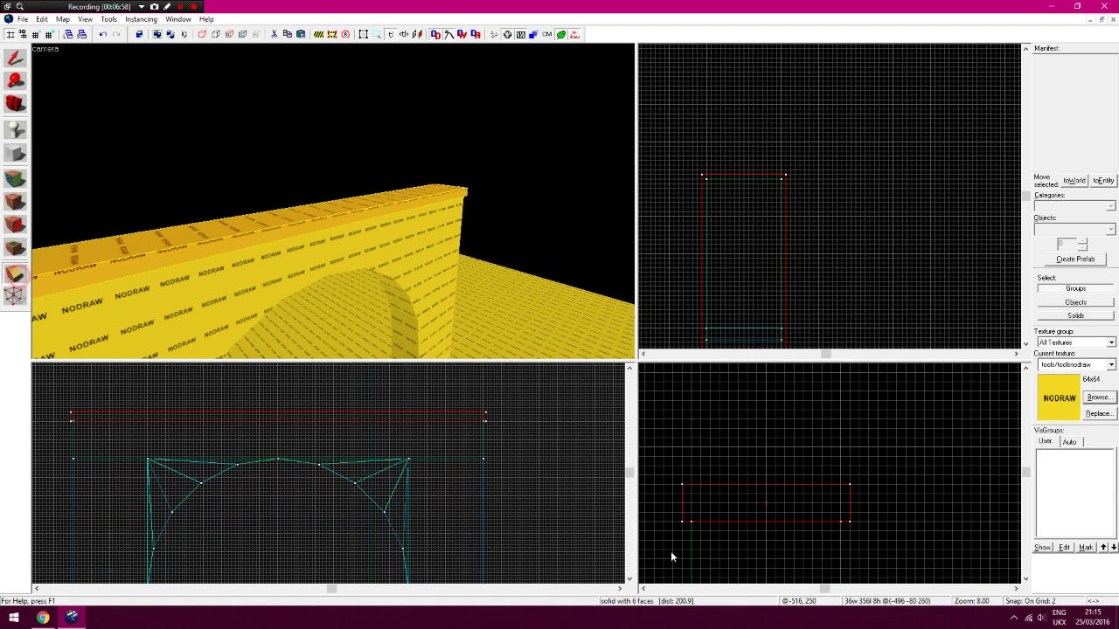
drag(691, 523, 682, 512)
key(shift+x)
key(Return)
drag(840, 523, 833, 532)
key(shift+x)
key(Return)
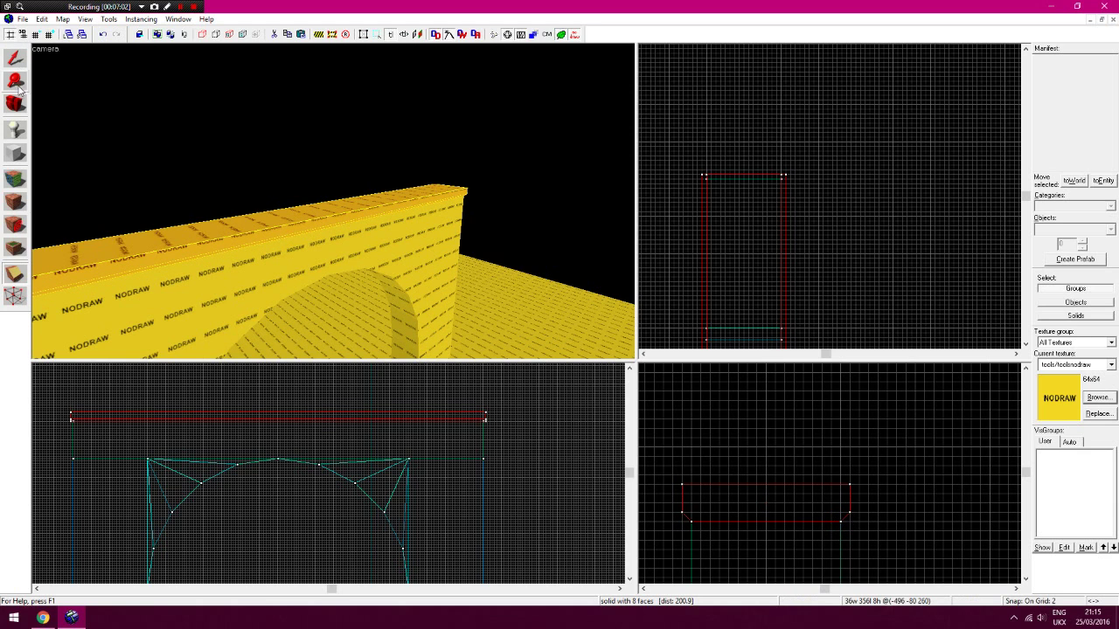
Clip matching 2-unit bevels into the lower edges at both ends of the cap block and clear the selection
scroll(502, 422, up, 3)
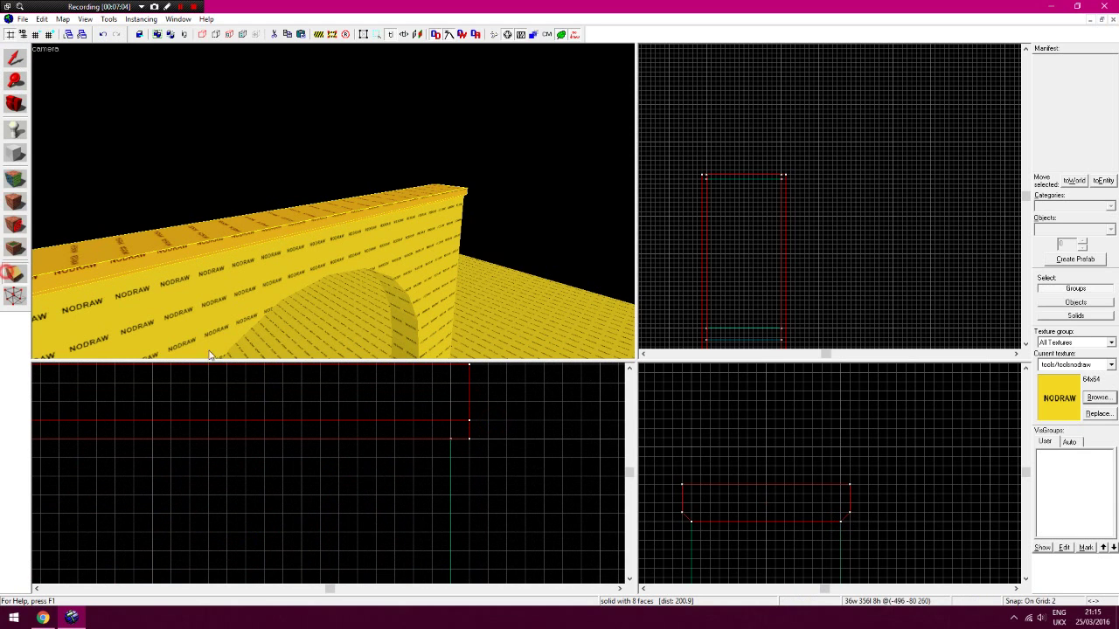
mouse_move(450, 438)
mouse_down()
mouse_move(469, 423)
mouse_move(431, 457)
mouse_up()
key(Return)
key(Left)
key(Left)
key(Left)
key(Left)
key(Left)
key(Left)
key(Left)
key(Left)
key(Left)
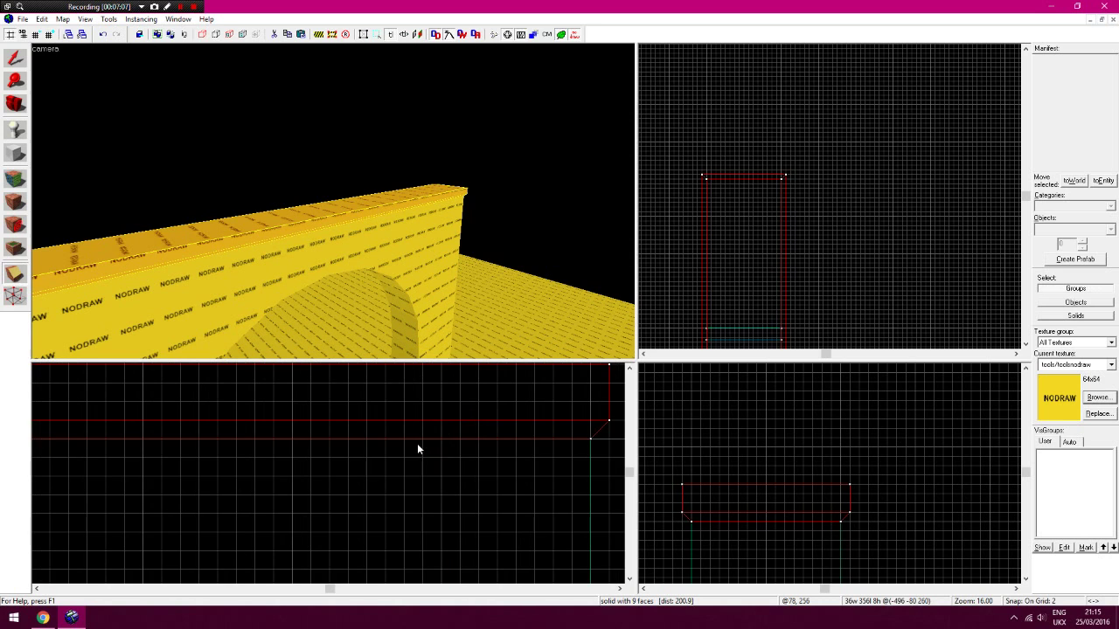
key(Left)
key(Left)
key(Left)
key(Left)
key(Left)
key(Left)
key(Left)
key(Left)
key(Left)
key(Left)
key(Left)
key(Left)
key(Left)
key(Left)
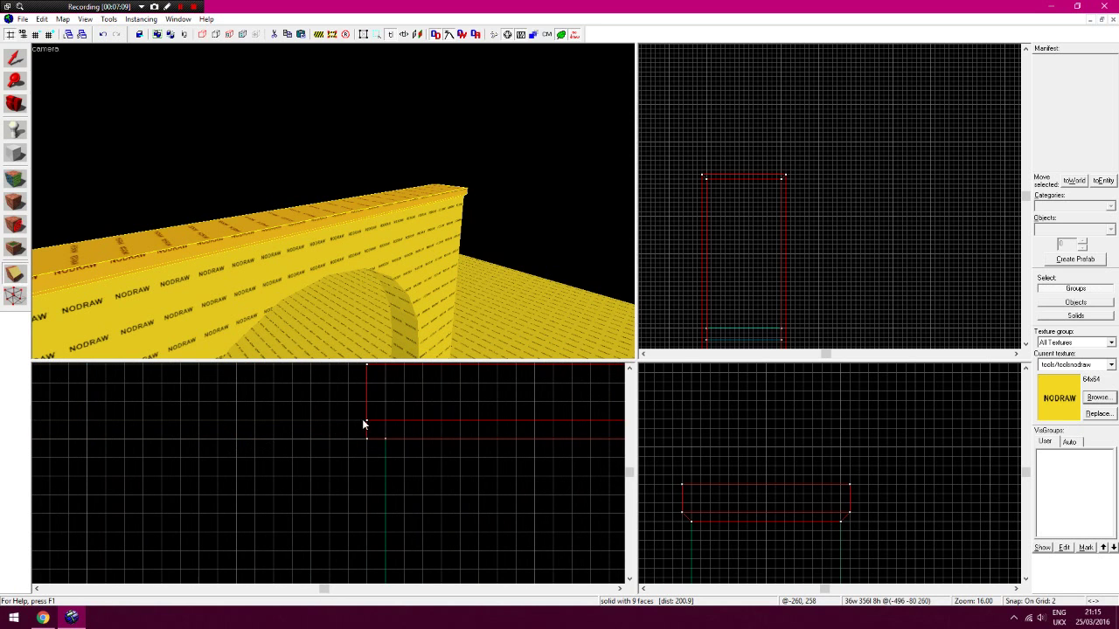
drag(366, 419, 354, 408)
key(Return)
click(16, 57)
click(768, 115)
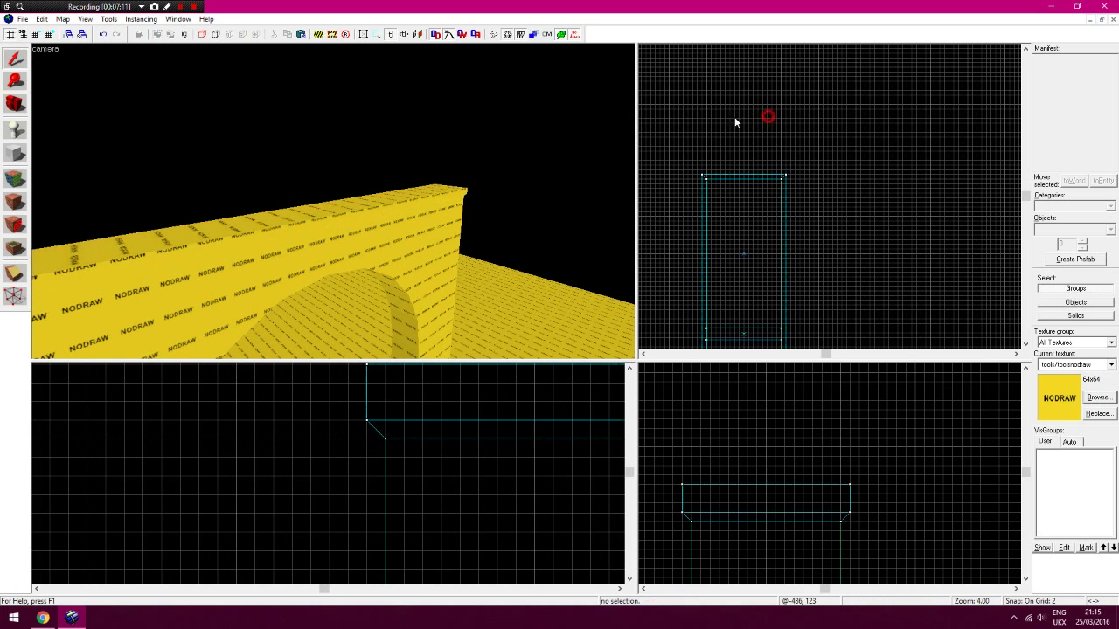
Tie the ten arch pieces and the bevelled cap block together as a func_detail entity
key(z)
key(w)
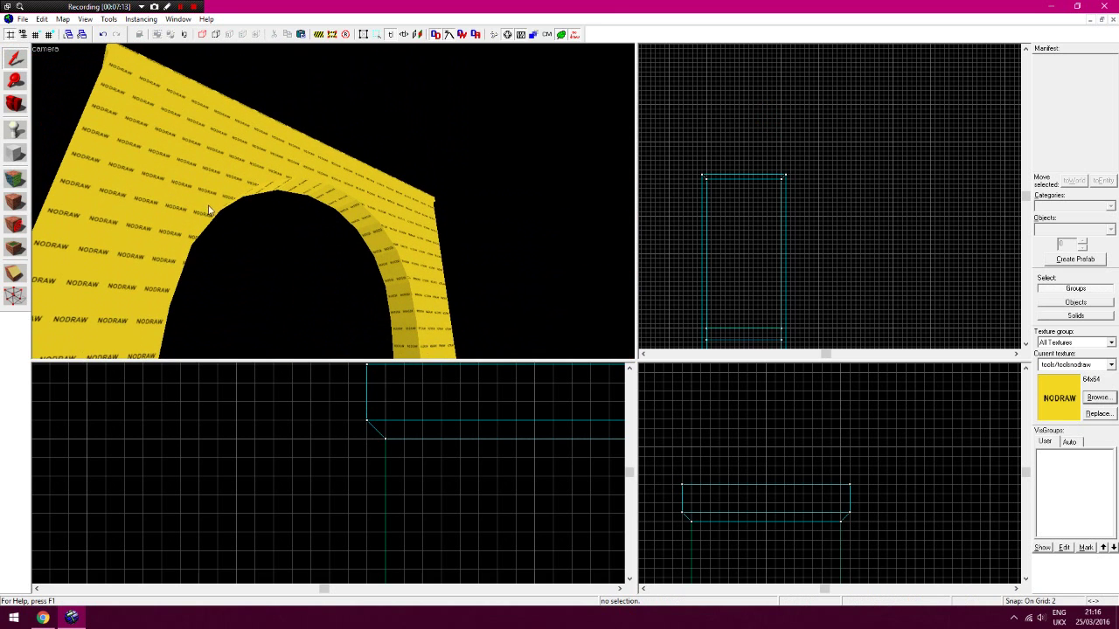
click(186, 232)
click(199, 187)
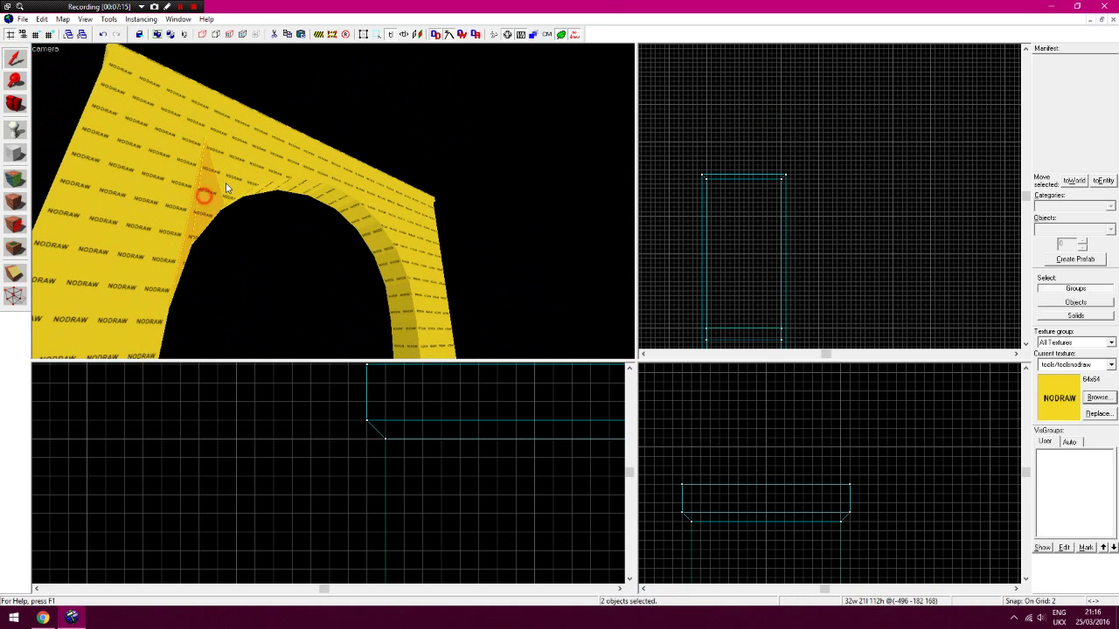
click(253, 173)
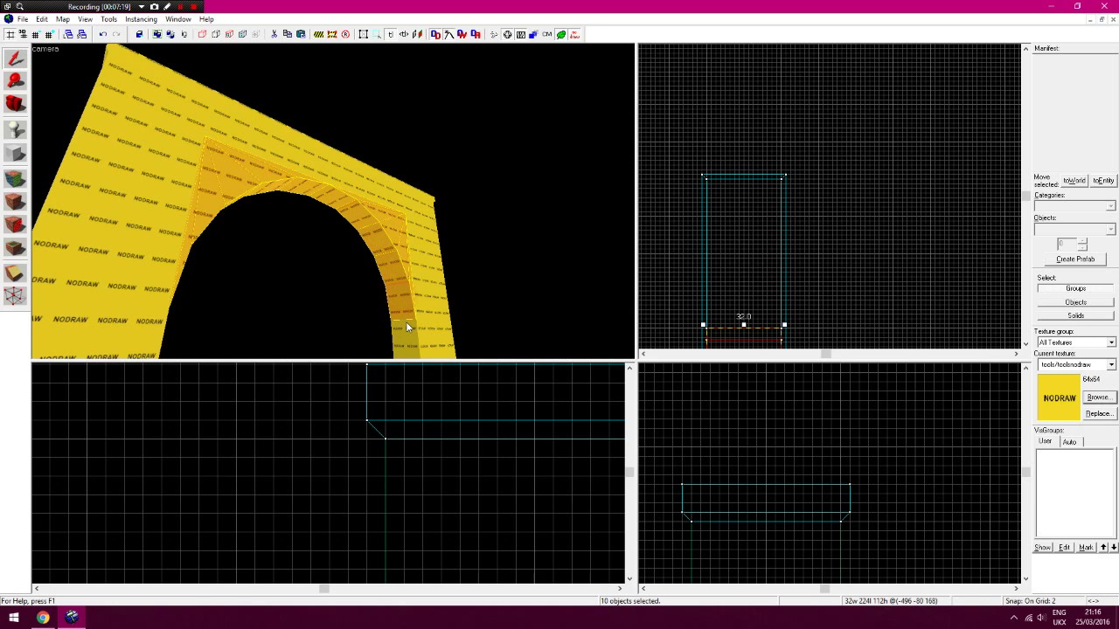
ctrl+click(237, 112)
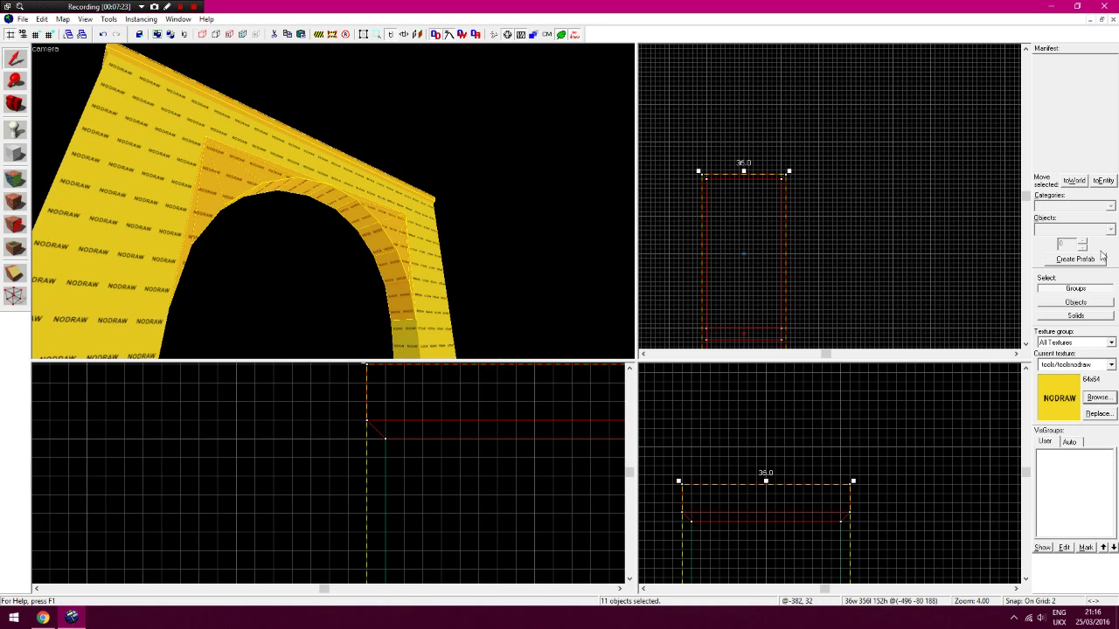
click(1102, 181)
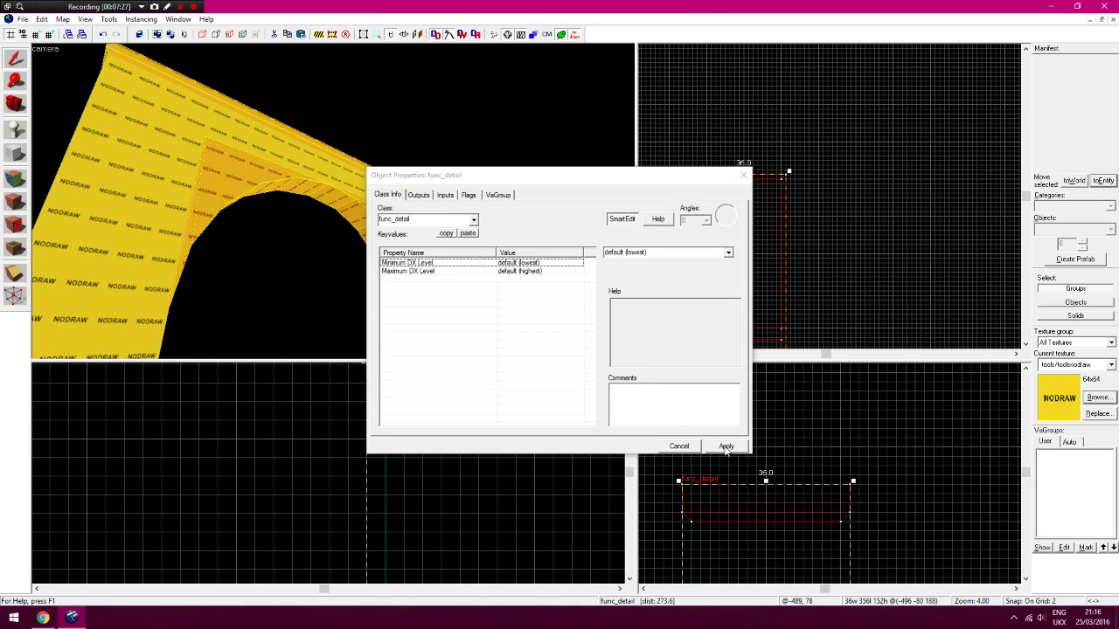
click(725, 448)
click(679, 446)
click(848, 281)
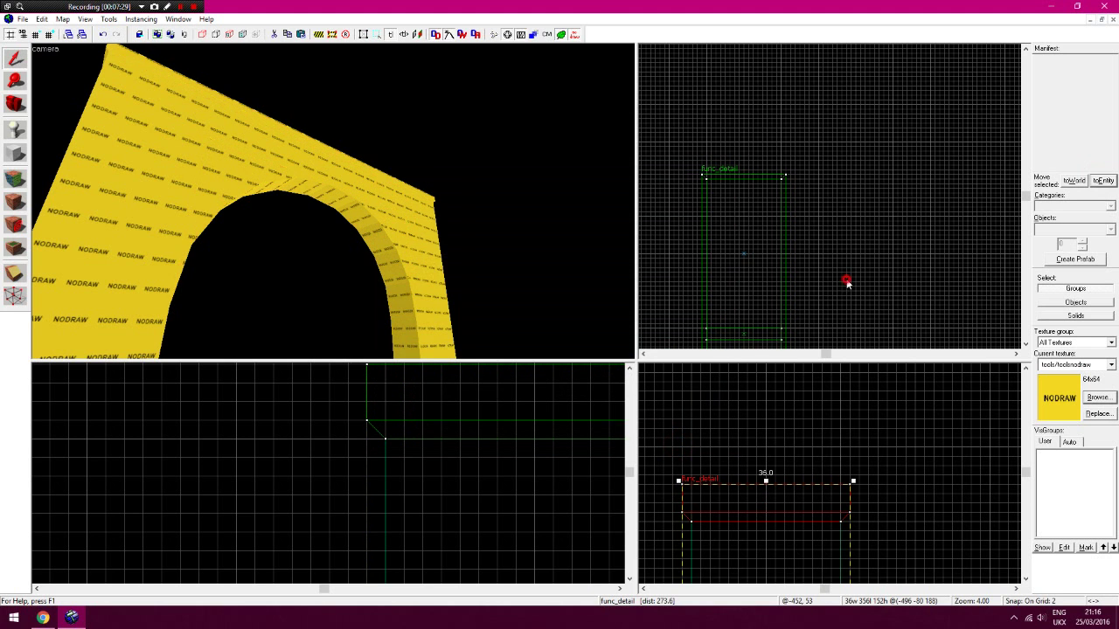
Filter the textures by "concrete" and choose concrete/concretewall032a as the current texture
key(z)
key(z)
click(1097, 399)
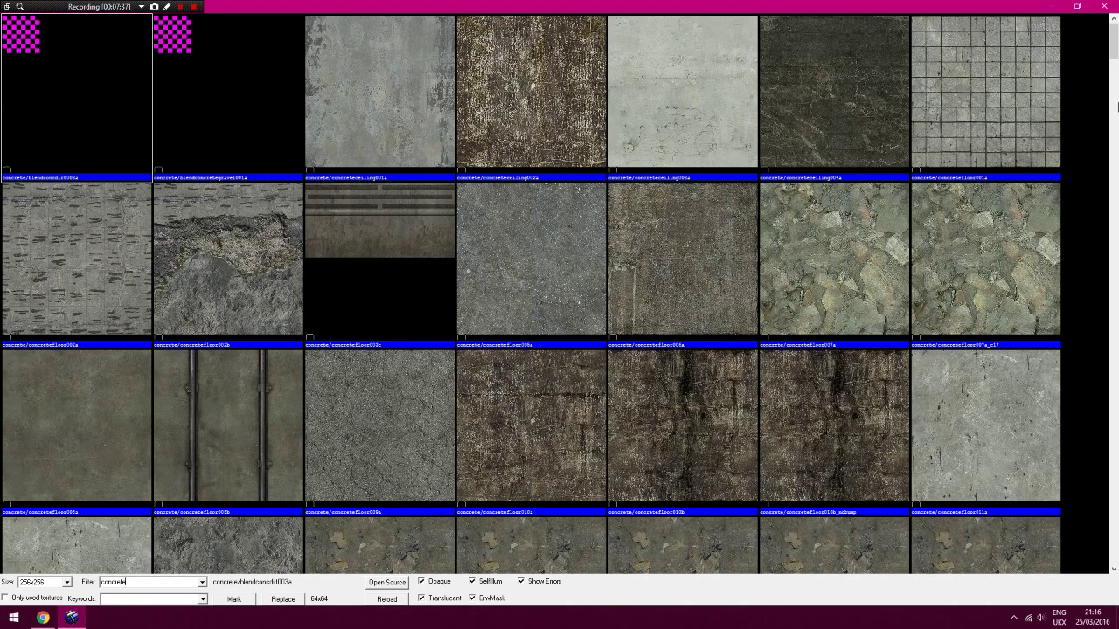
drag(1115, 49, 1114, 274)
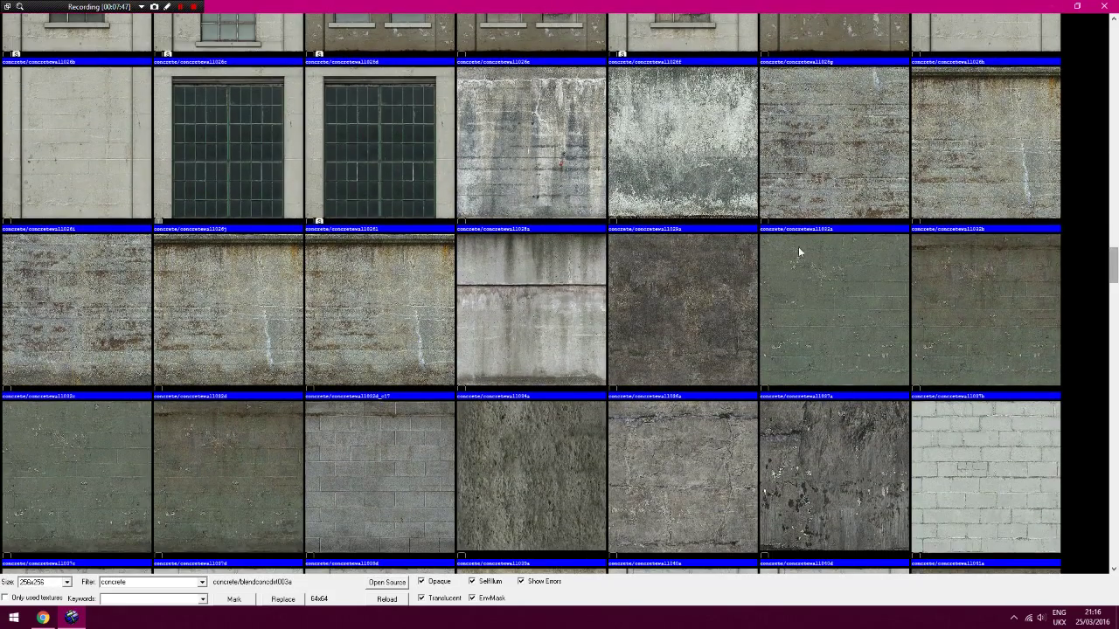
double_click(837, 152)
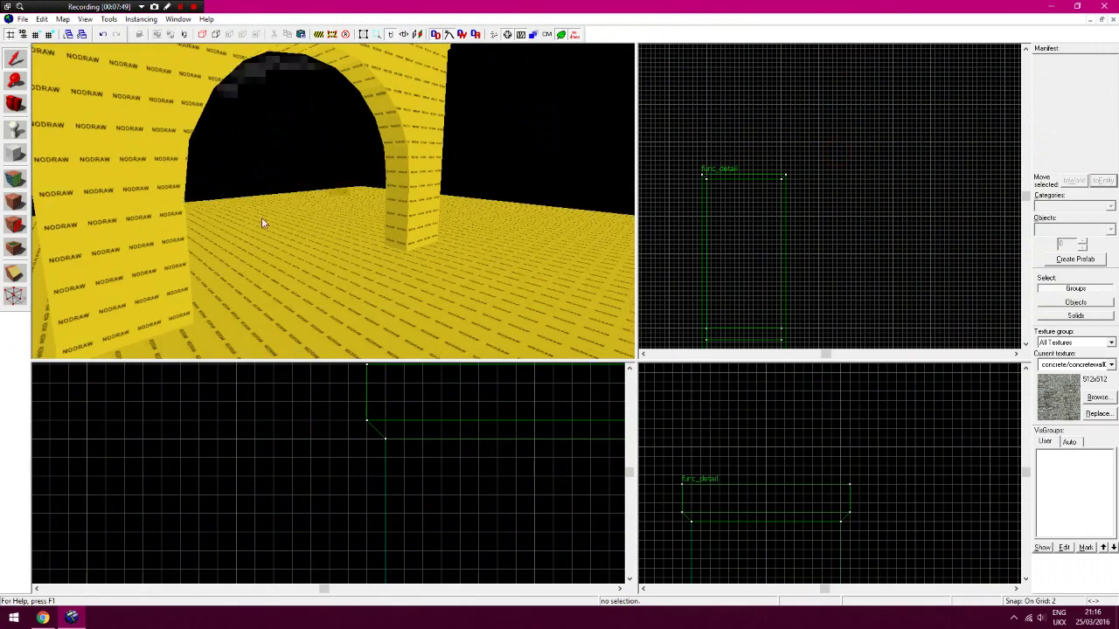
Apply the concretewall032a texture to the pillar faces, the beam above them and the arch faces on this side
key(s)
click(15, 179)
right_click(130, 185)
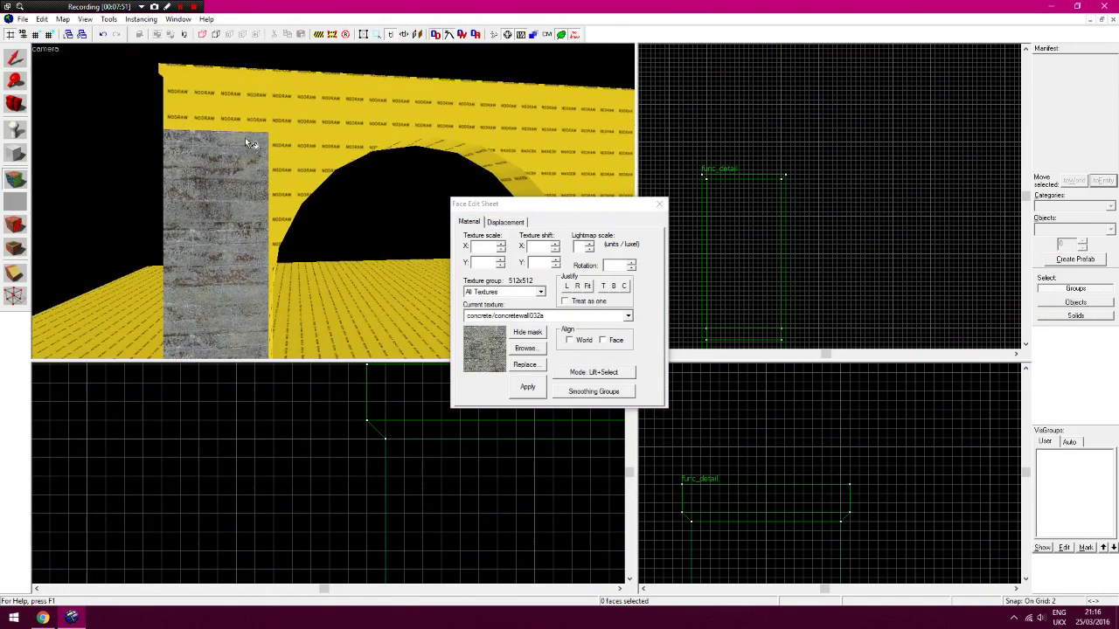
right_click(262, 124)
right_click(420, 161)
drag(422, 167, 254, 146)
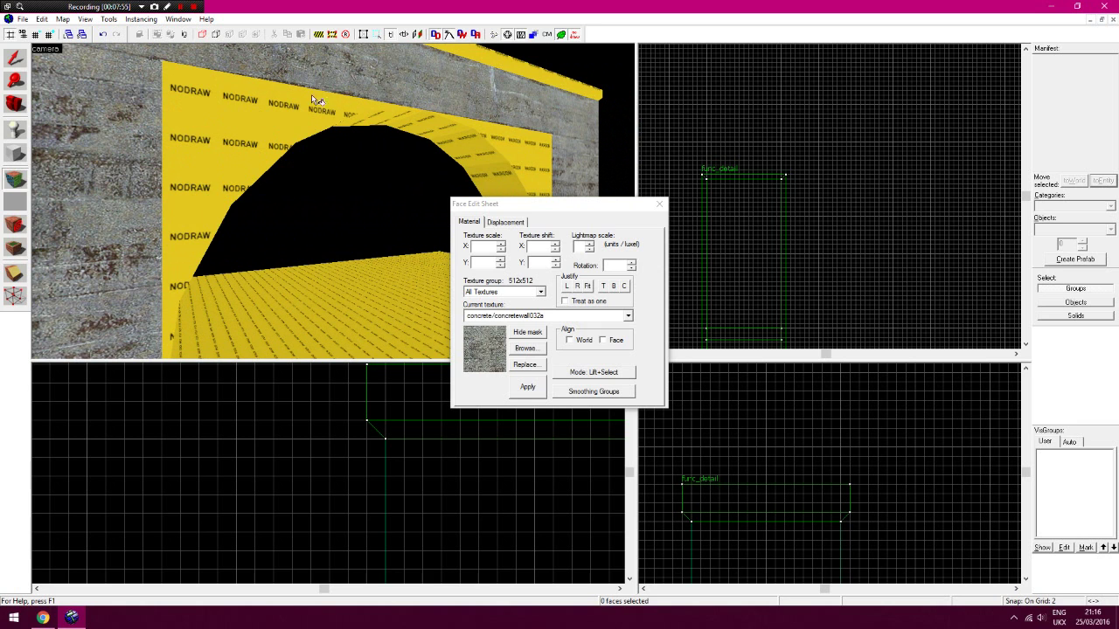
drag(180, 131, 333, 208)
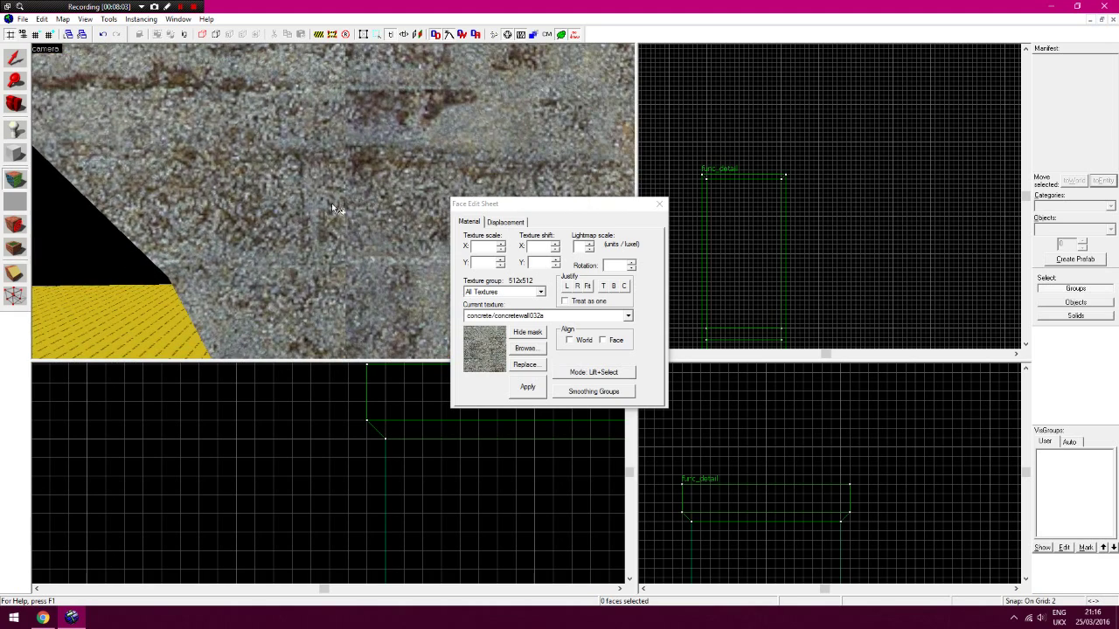
Set the X texture scale of the thin triangular arch face to -0.25 and hide the selection mask
click(340, 249)
click(476, 248)
text(-)
key(Return)
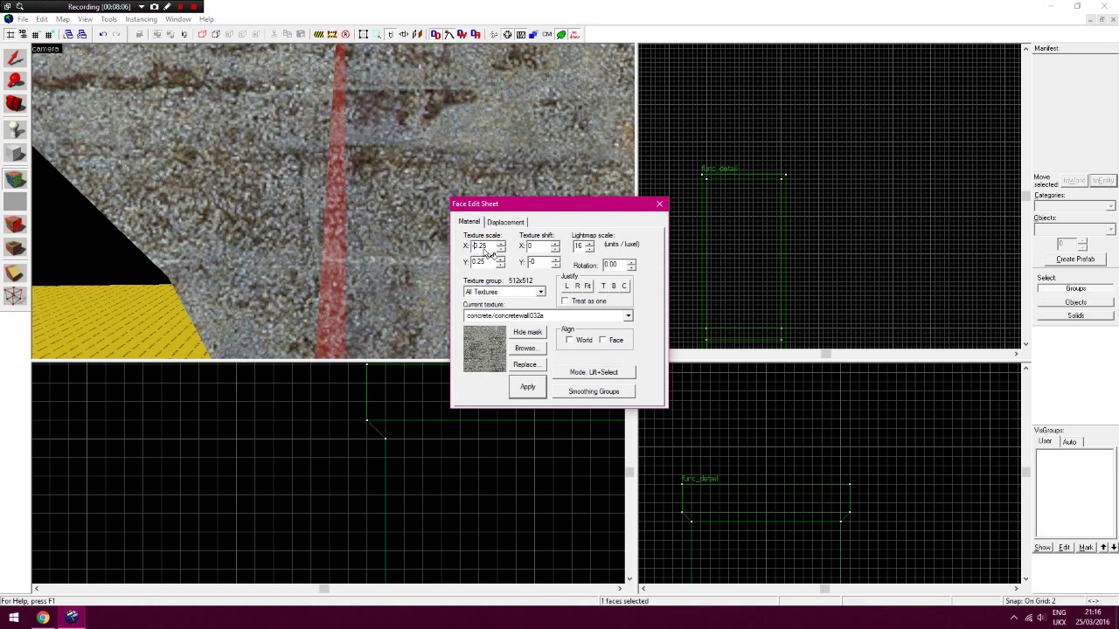
click(518, 333)
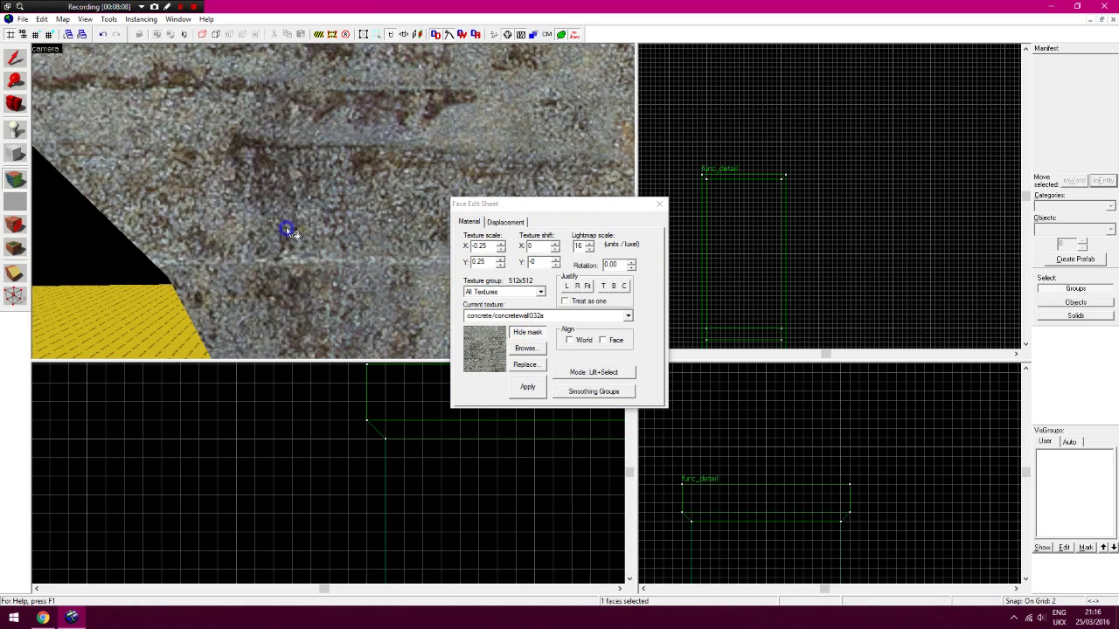
Lift the concretewall032a texture from the beam and apply it to the pillar and arch faces on the opposite side
drag(288, 232, 388, 169)
click(446, 117)
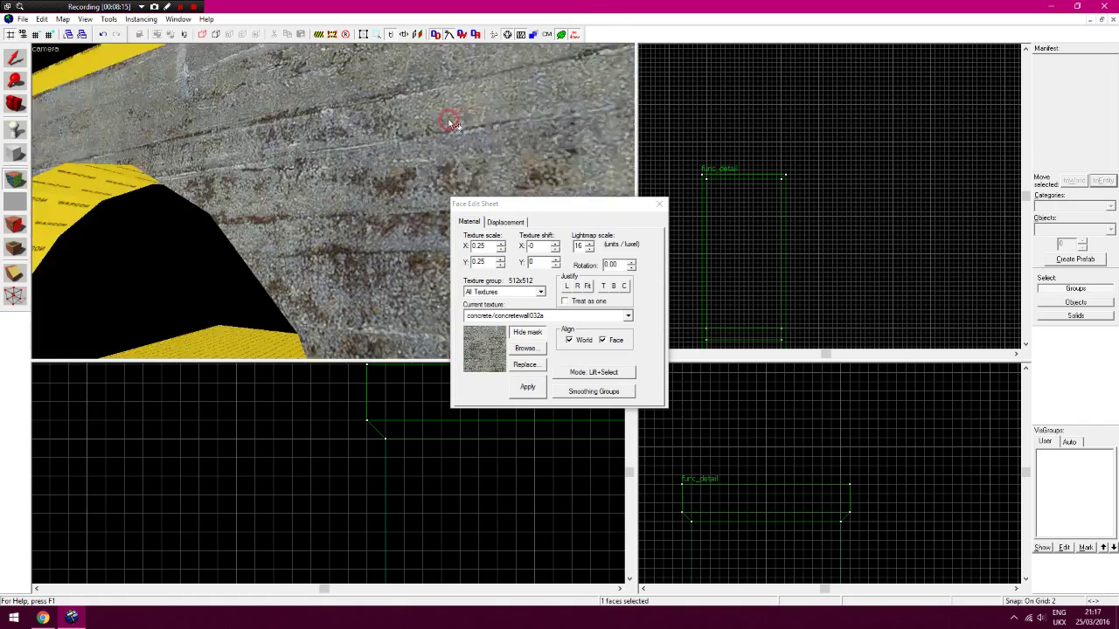
drag(446, 117, 201, 194)
right_click(232, 137)
right_click(126, 201)
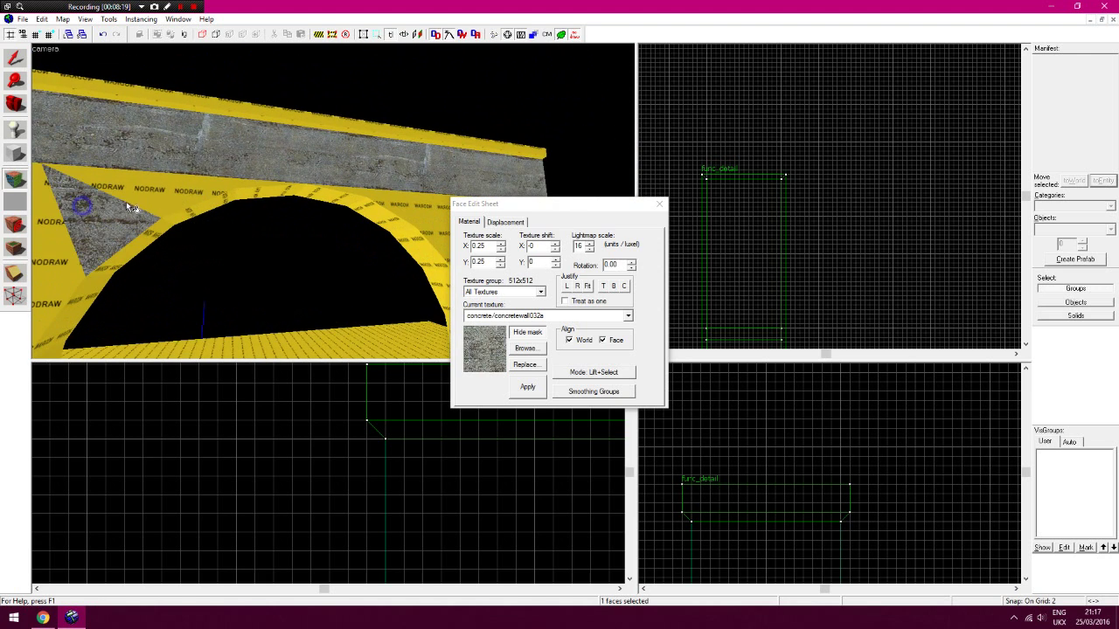
drag(126, 201, 144, 191)
right_click(144, 191)
right_click(245, 193)
right_click(225, 198)
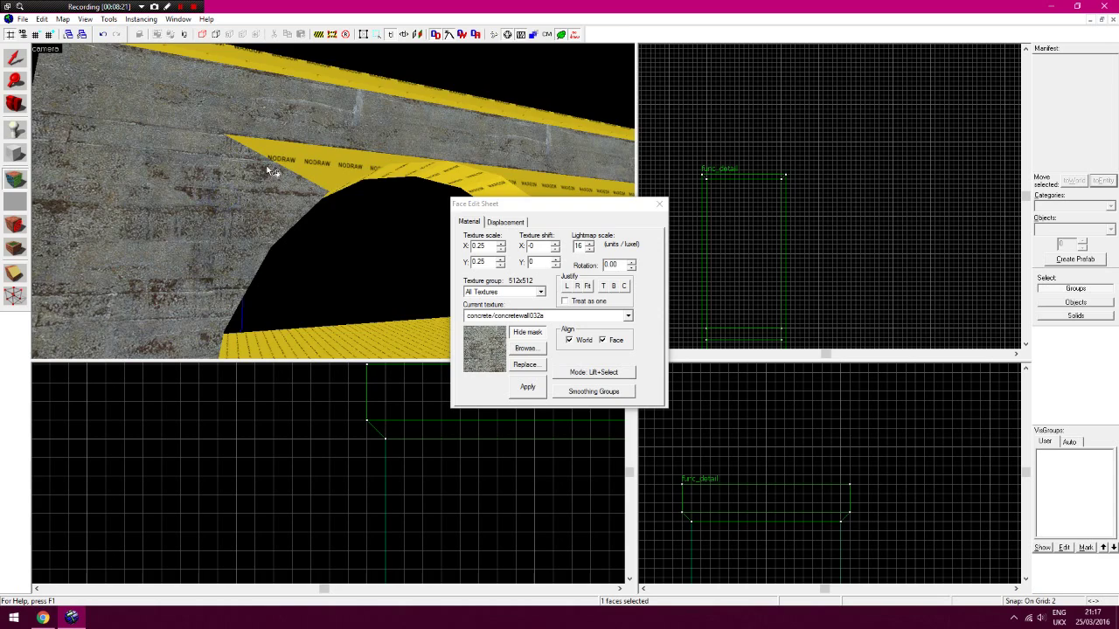
Set the X texture scale of the mismatched concrete face beside the arch opening to -0.25
drag(266, 167, 264, 171)
right_drag(264, 172, 263, 174)
key(w)
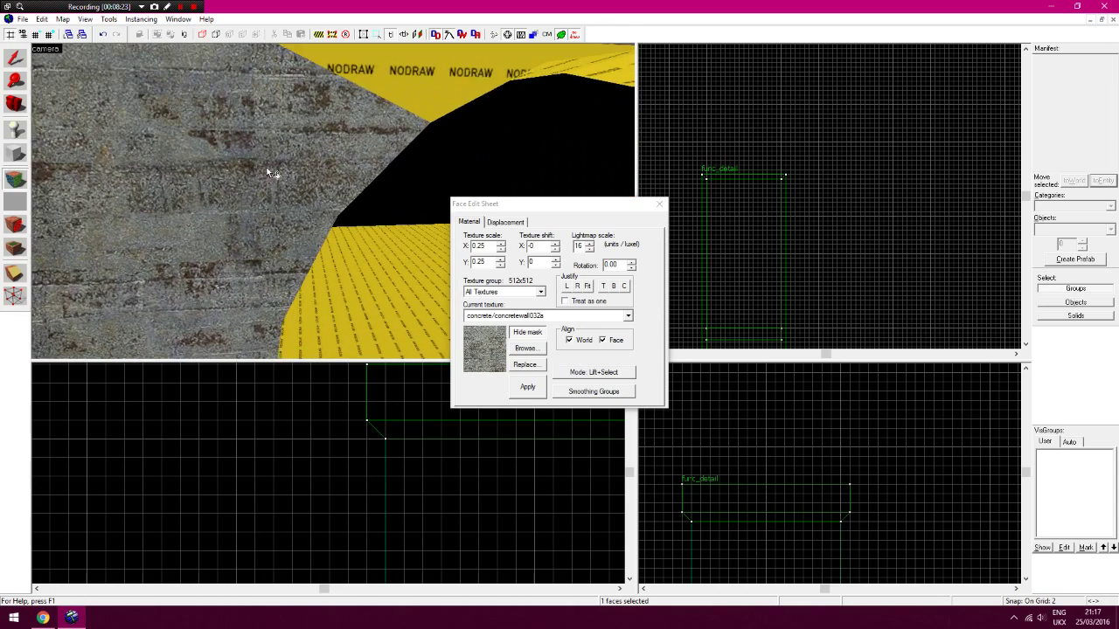
drag(256, 172, 223, 178)
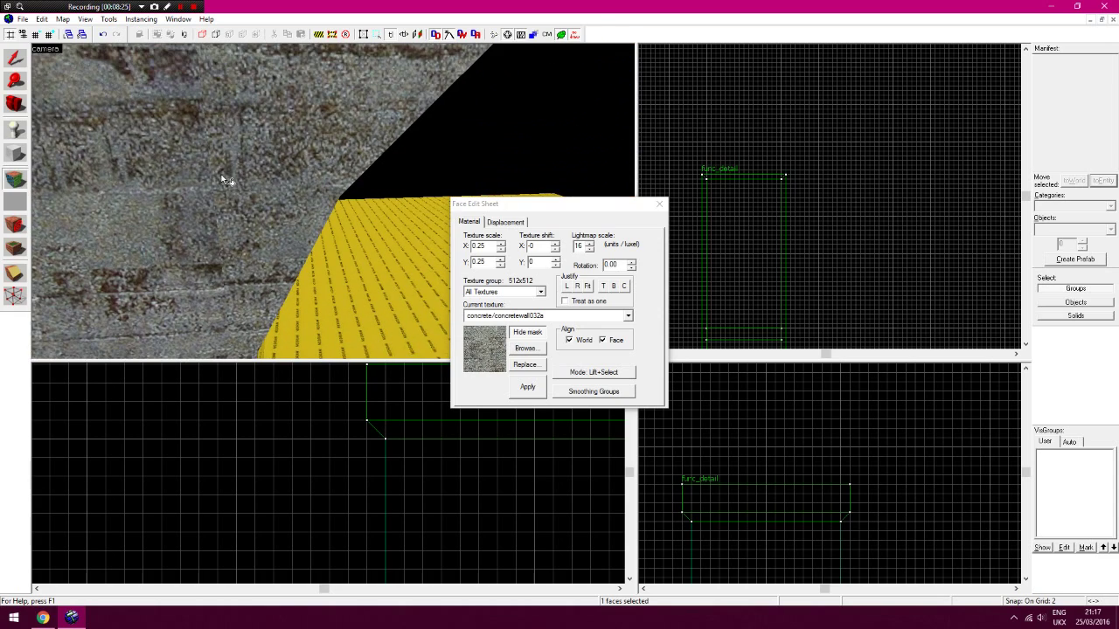
click(472, 248)
text(-)
Apply concretewall032a to the remaining nodraw arch faces and the far pillar face on this side
drag(215, 185, 311, 190)
right_click(403, 129)
right_click(473, 87)
click(478, 55)
key(d)
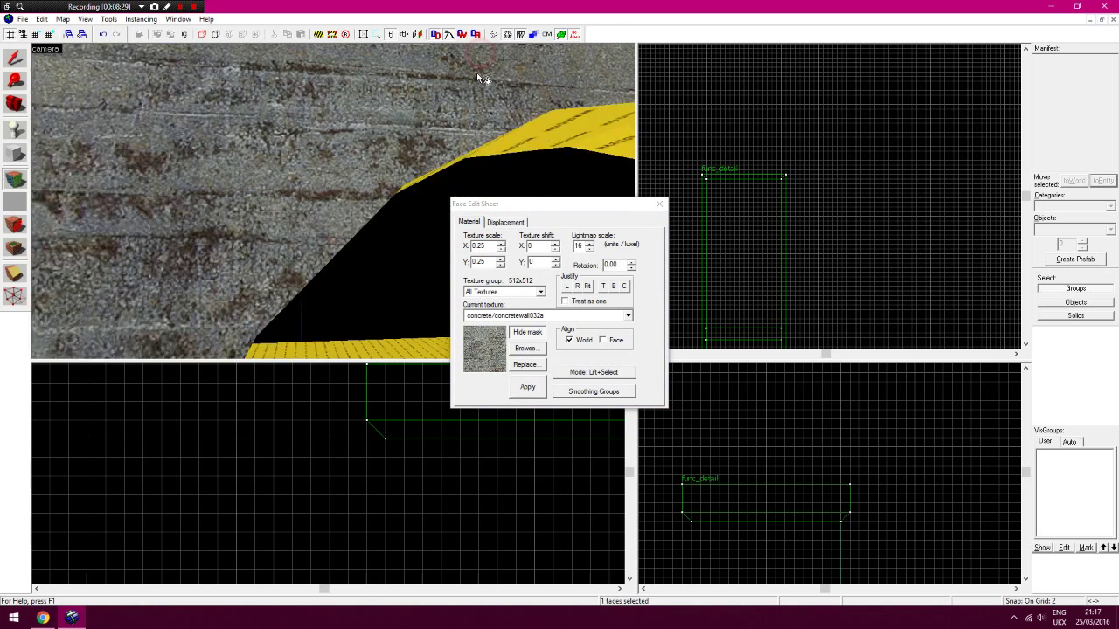
right_click(331, 135)
right_click(212, 107)
right_click(232, 111)
right_click(350, 210)
right_click(419, 255)
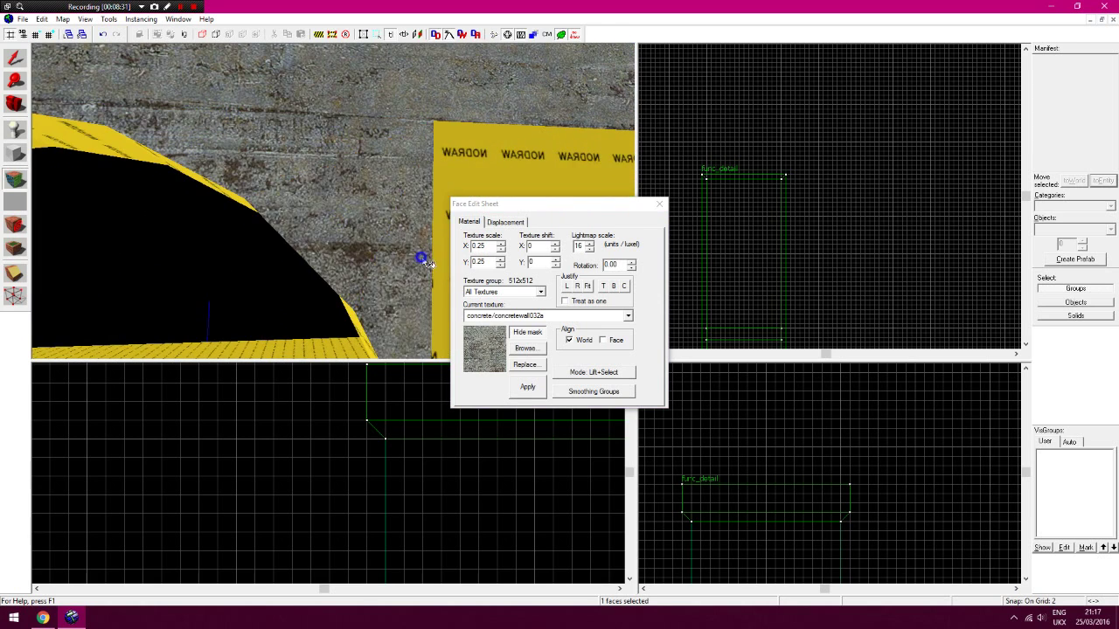
Apply concretewall032a to the outer end faces of the pillar and the beam
key(z)
key(z)
right_click(351, 225)
right_click(335, 234)
key(z)
key(s)
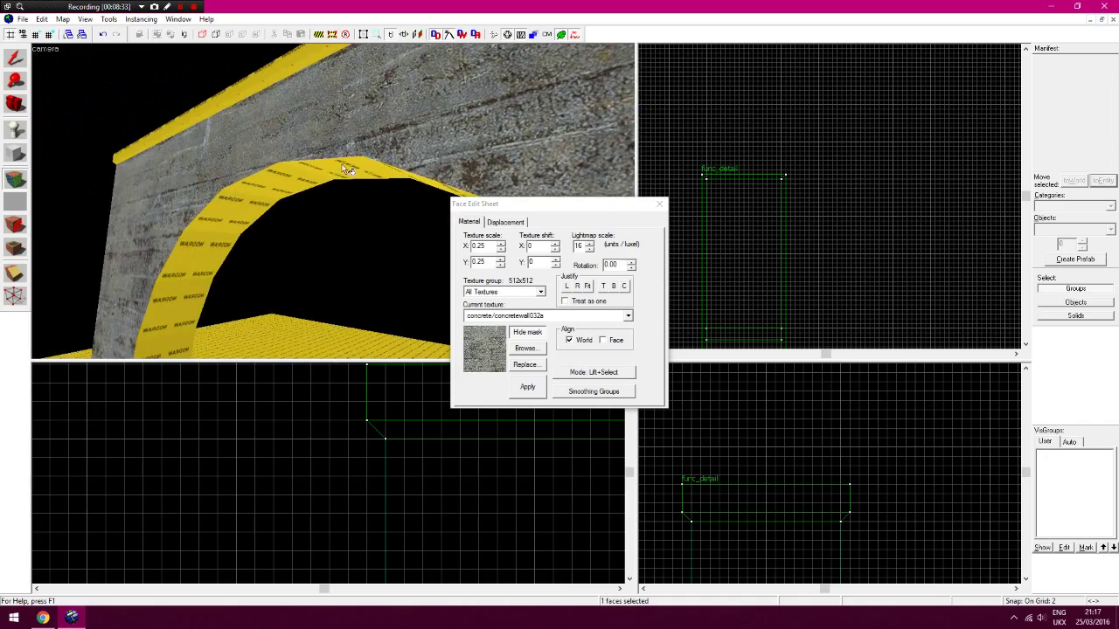
key(w)
key(d)
key(s)
key(z)
right_click(301, 161)
right_click(298, 217)
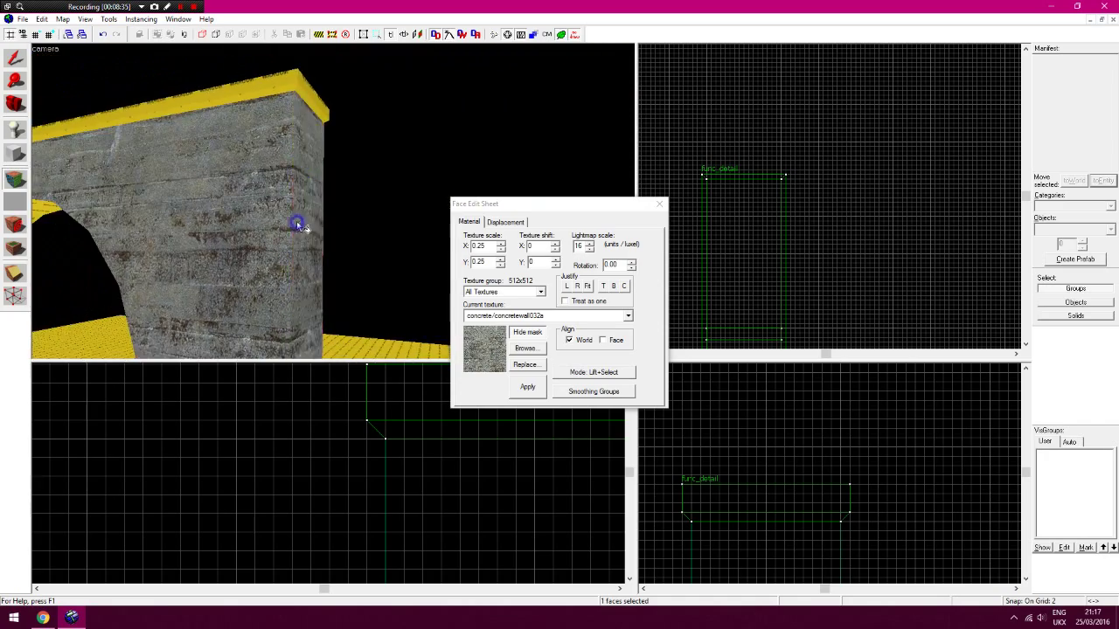
Choose concrete/concretewall041g as the current texture and apply it to the inner face of the pillar
key(z)
key(w)
key(s)
key(w)
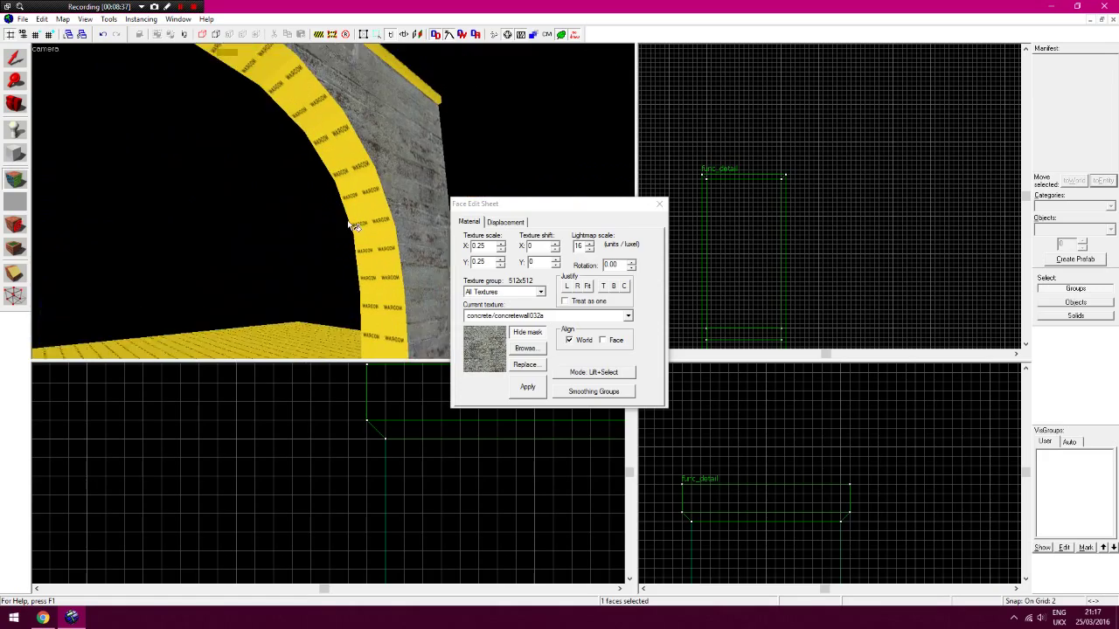
key(z)
click(525, 348)
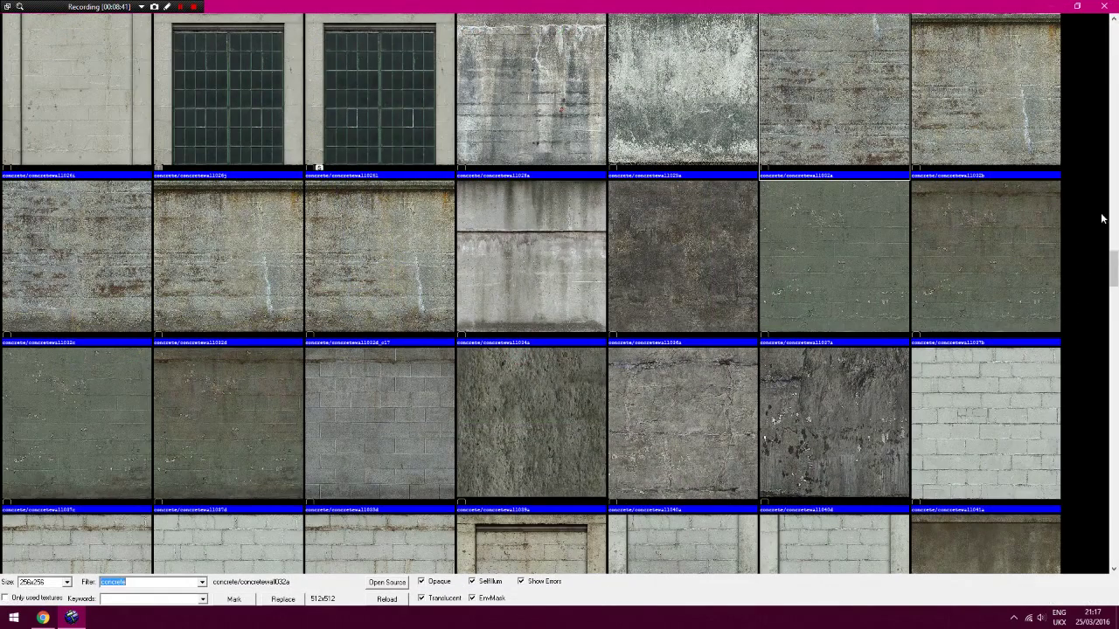
drag(1114, 269, 1113, 291)
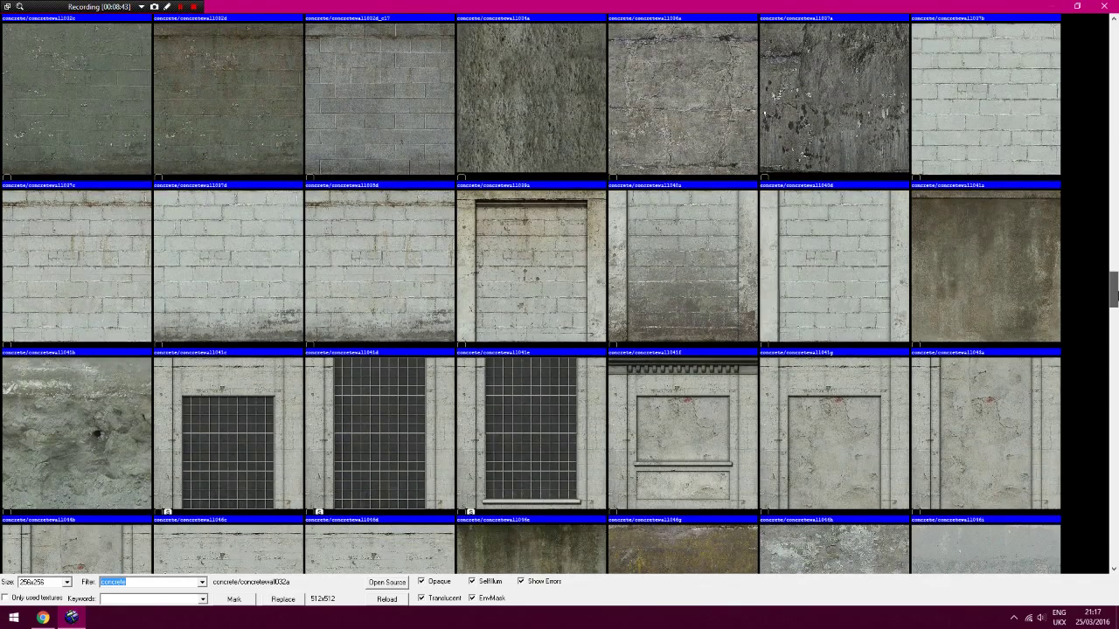
double_click(857, 281)
key(d)
key(z)
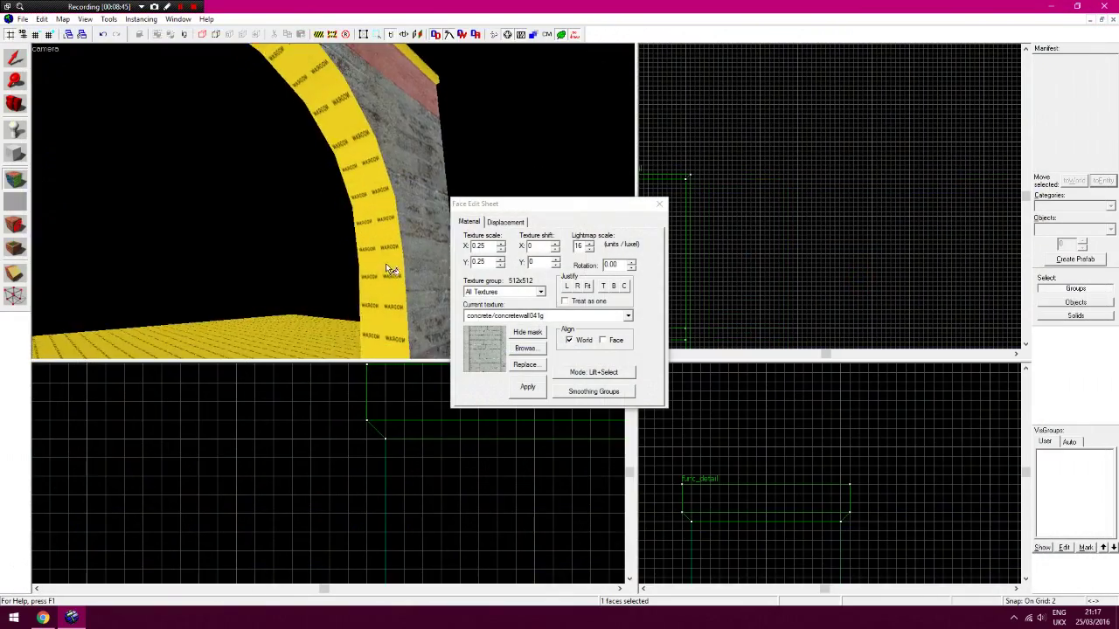
right_click(259, 183)
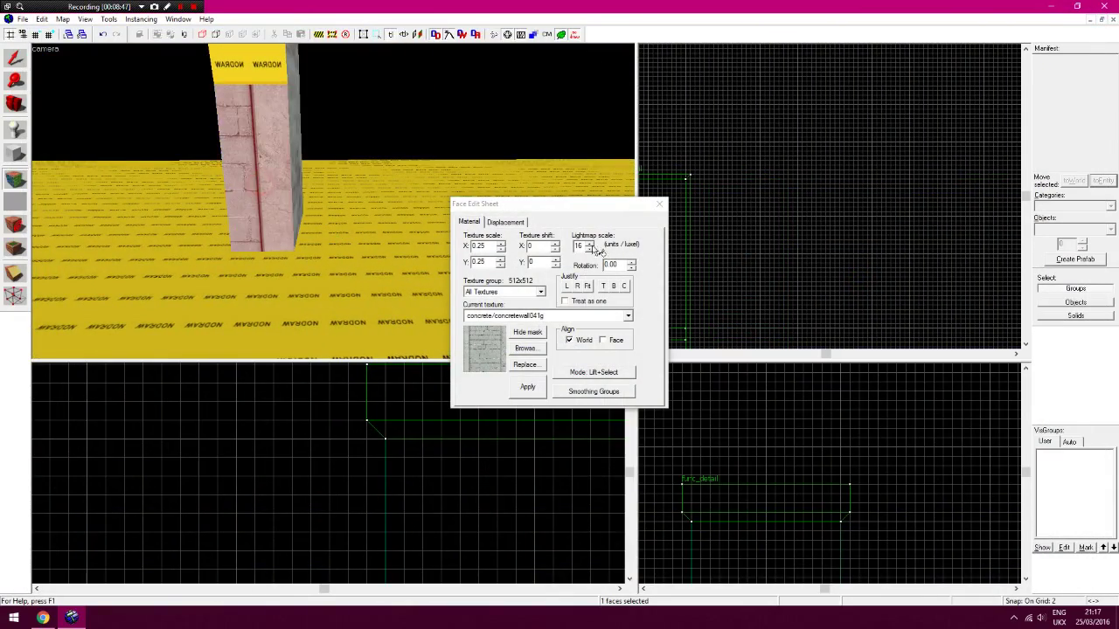
Hide the selection mask and set the X texture shift of the pillar's inner face to -65
click(528, 333)
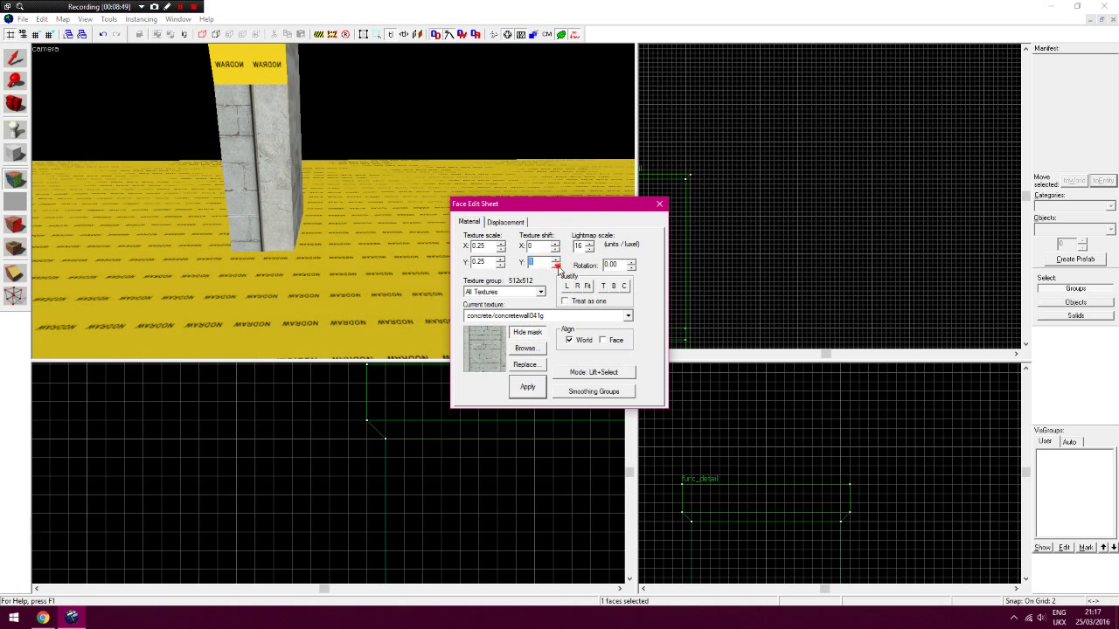
click(557, 244)
click(557, 250)
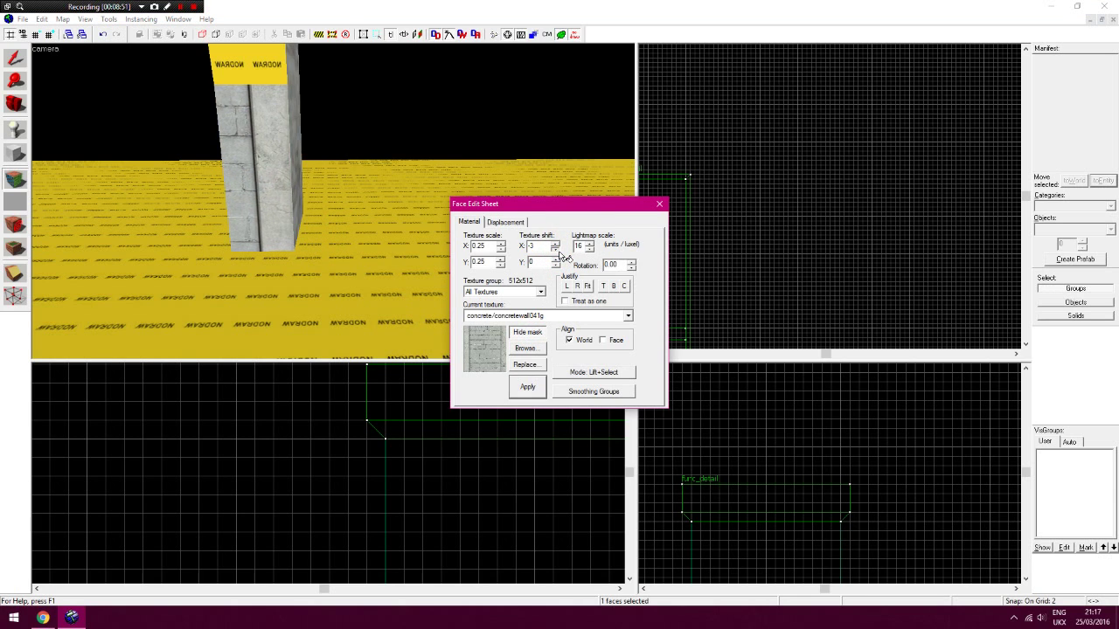
click(556, 250)
click(556, 249)
click(556, 250)
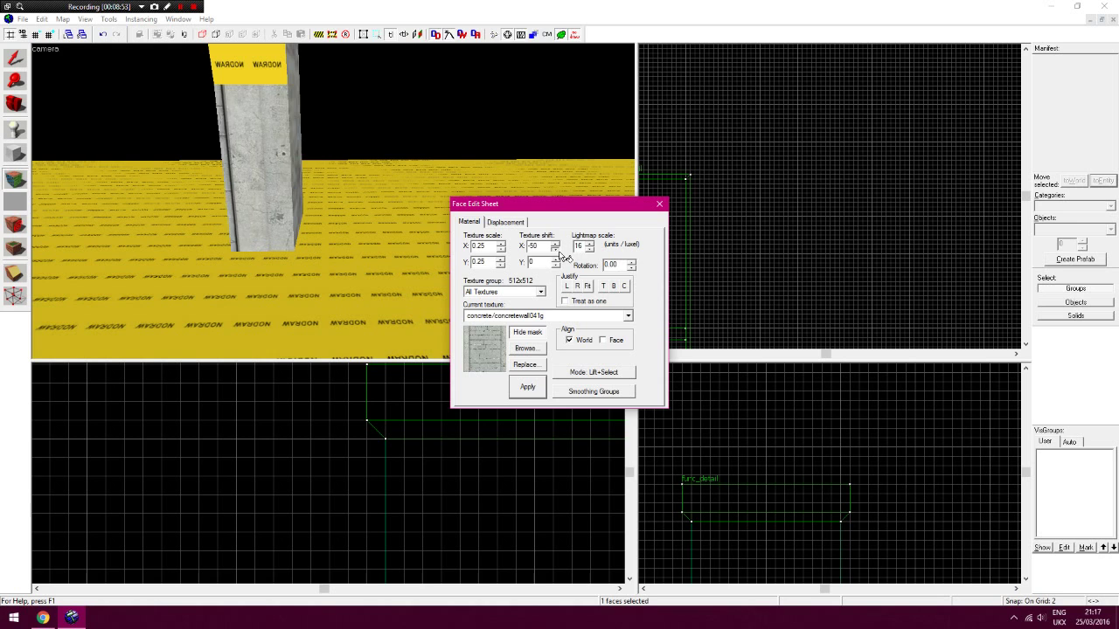
click(555, 250)
click(556, 250)
click(556, 250)
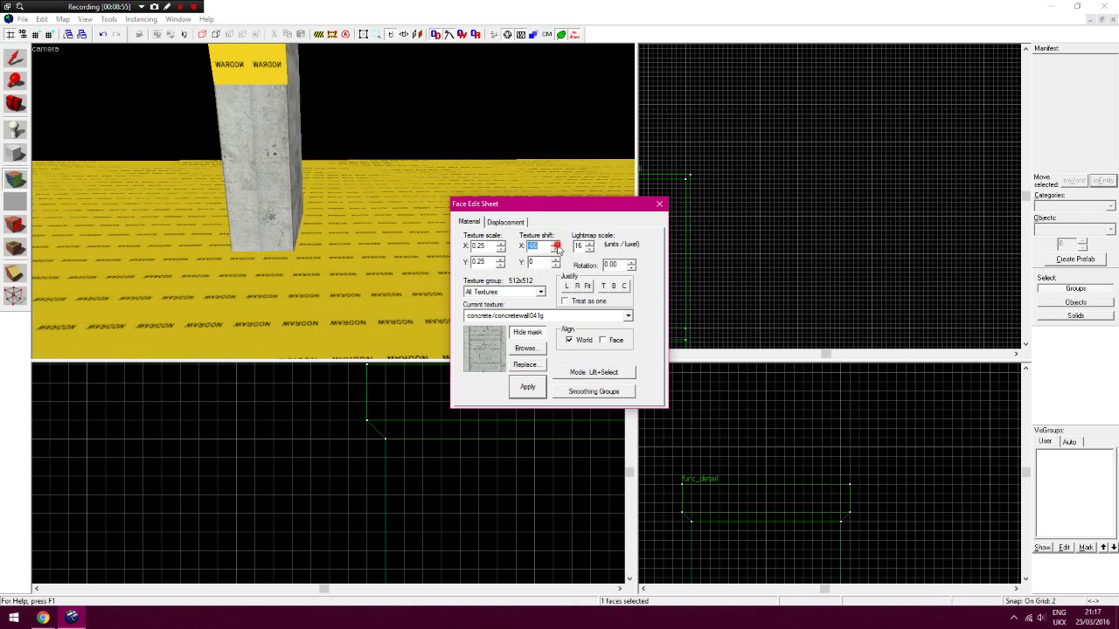
click(557, 246)
Apply the shifted concretewall041g texture to the arch's underside faces, working up from the pillar
key(Up)
right_click(262, 228)
right_click(262, 266)
right_click(254, 128)
key(Up)
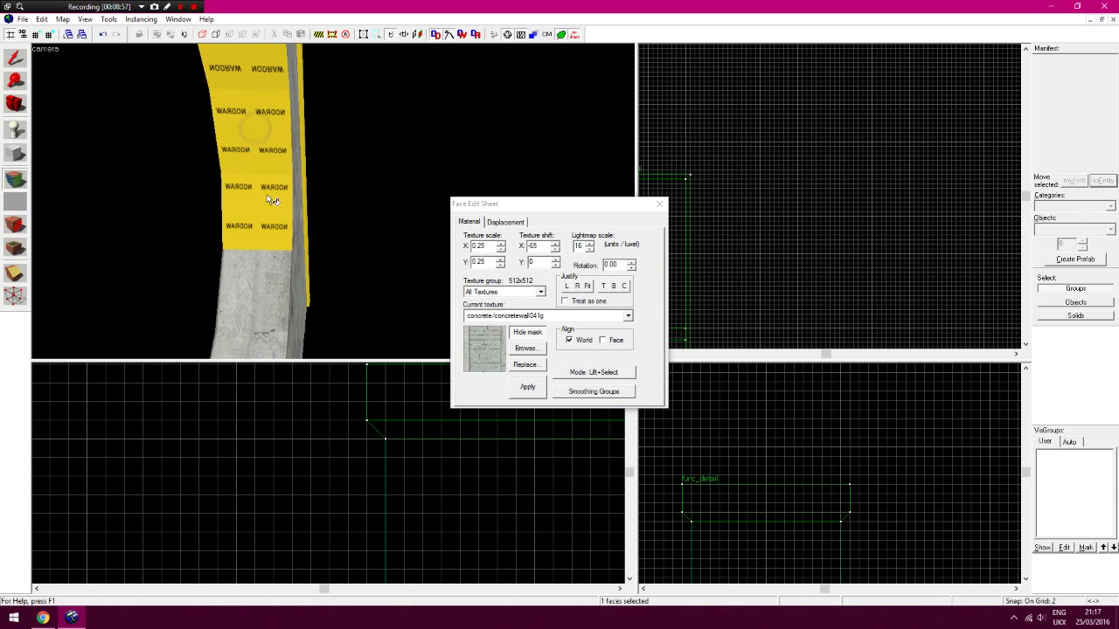
Set the texture rotation of the arch's underside face to 180 and apply concretewall041g to the remaining underside faces
drag(272, 200, 356, 160)
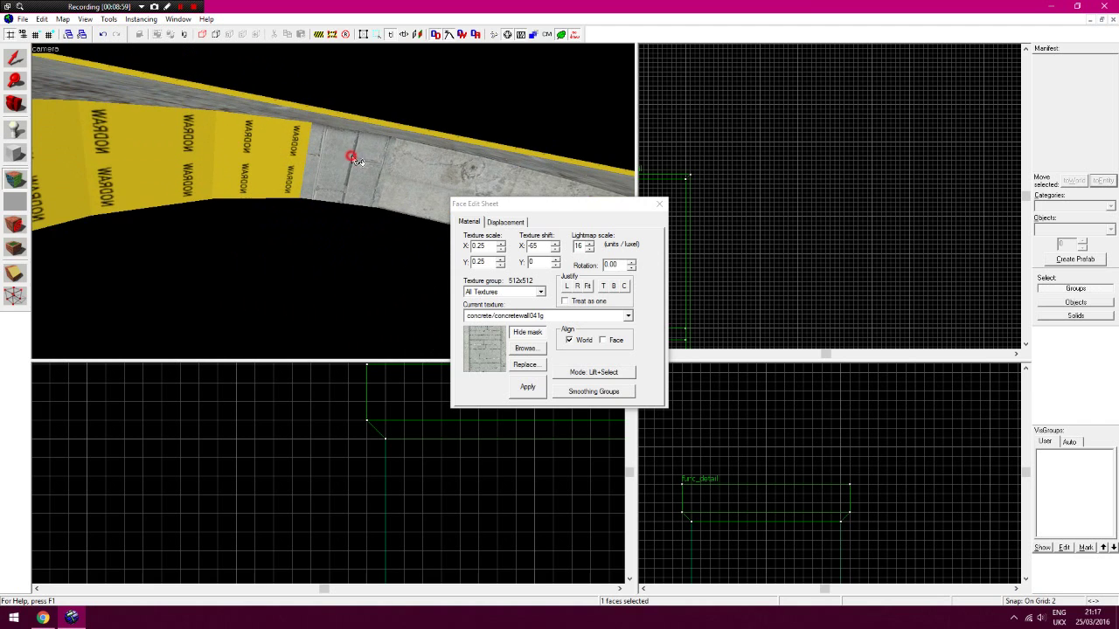
drag(622, 266, 594, 266)
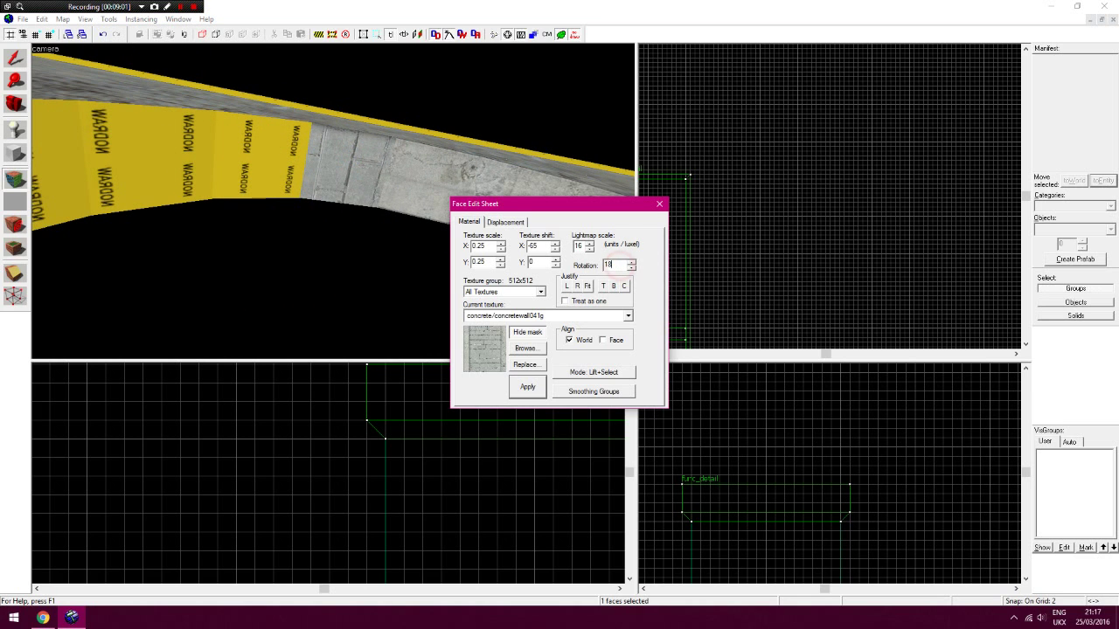
text(180)
drag(381, 189, 190, 200)
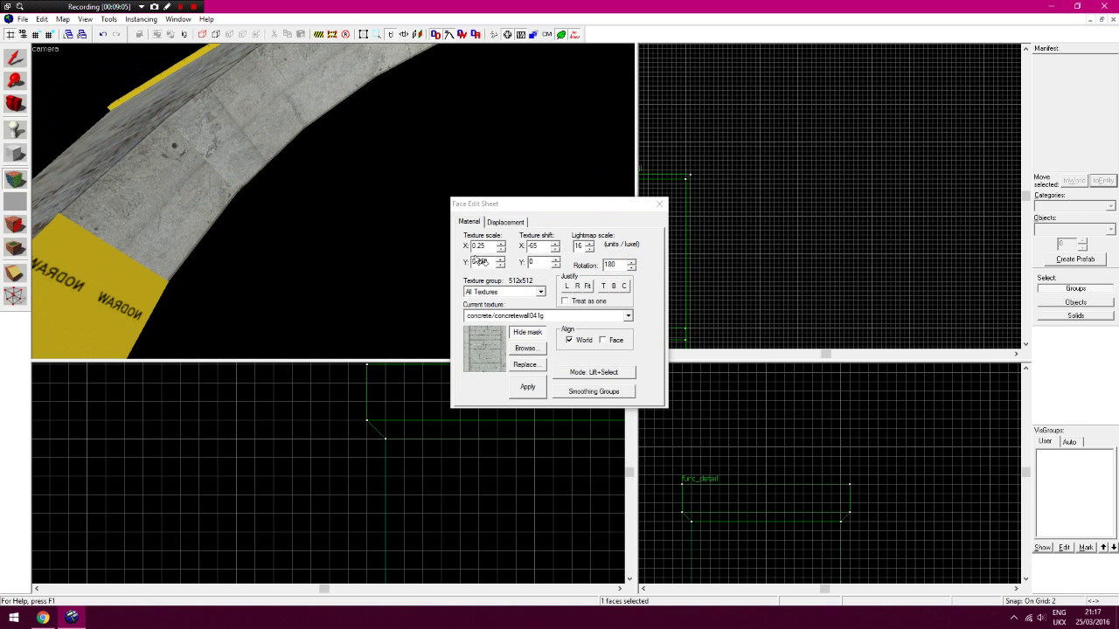
drag(201, 272, 277, 137)
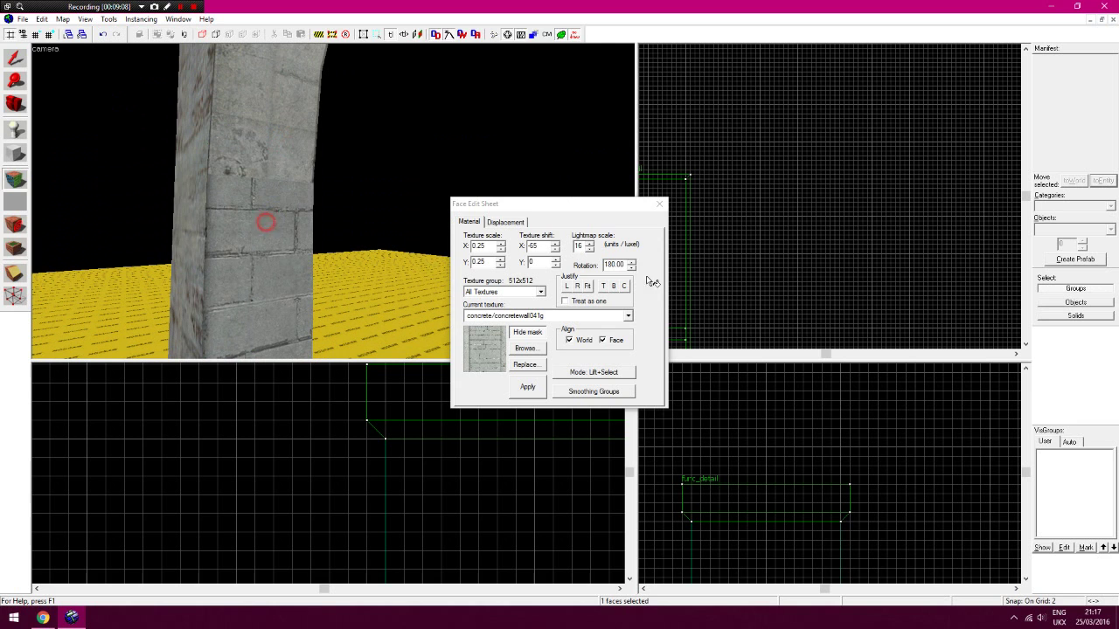
Set the texture rotation of the opposite pillar's inner face to 0 and close the Face Edit Sheet
drag(625, 268, 602, 265)
text(0)
drag(259, 239, 320, 242)
scroll(292, 229, up, 4)
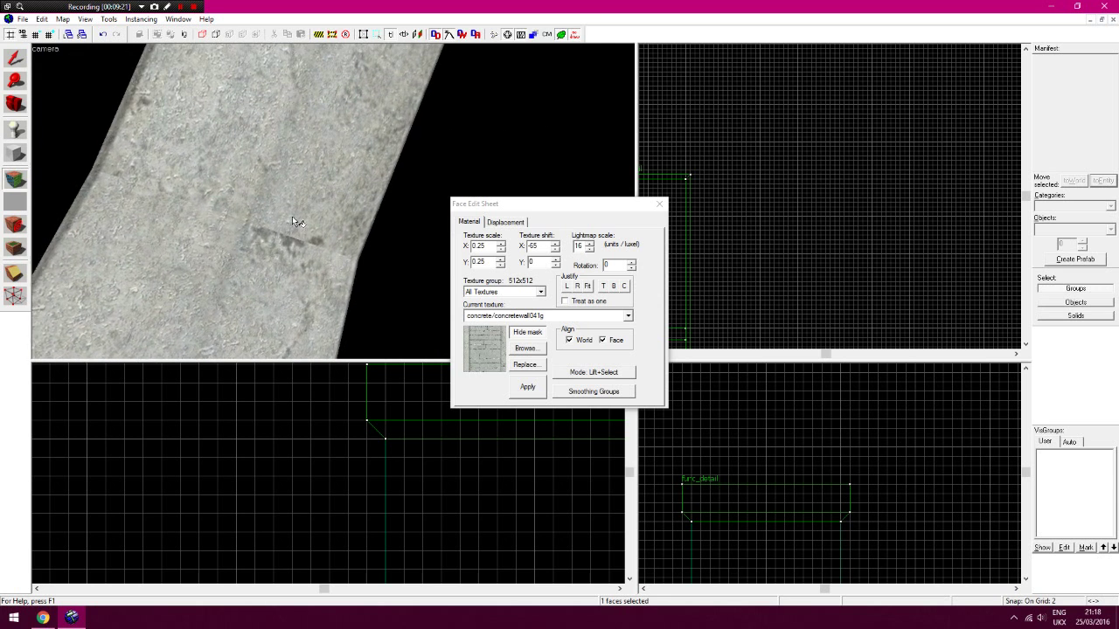
click(297, 213)
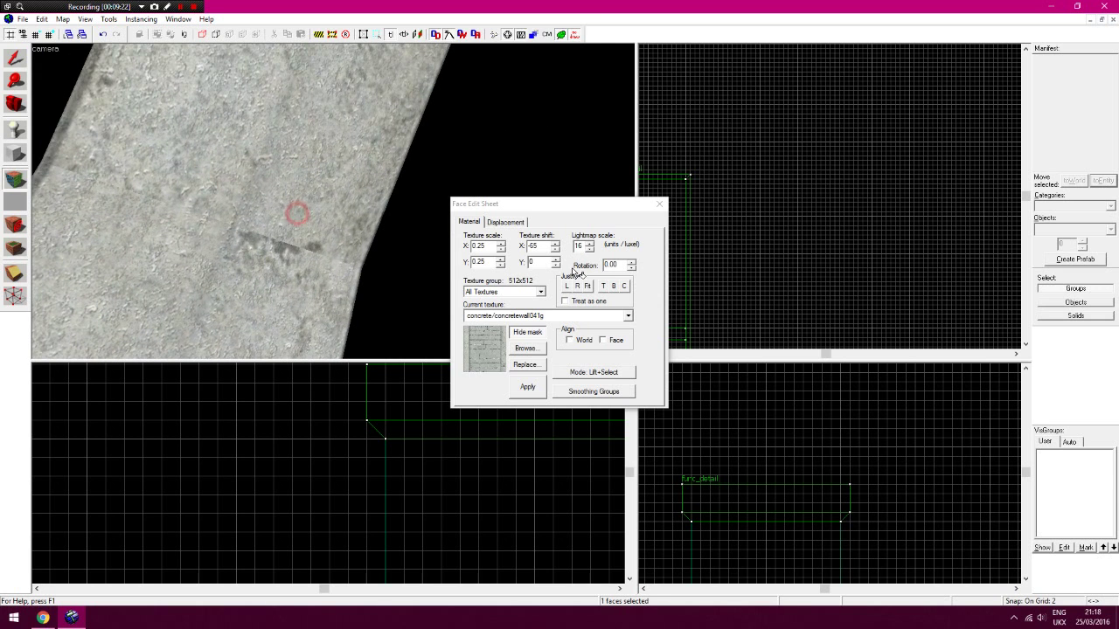
click(659, 205)
Make tools/toolsnodraw the current texture and activate the Block tool for a new brush beside the archway
drag(297, 146, 16, 107)
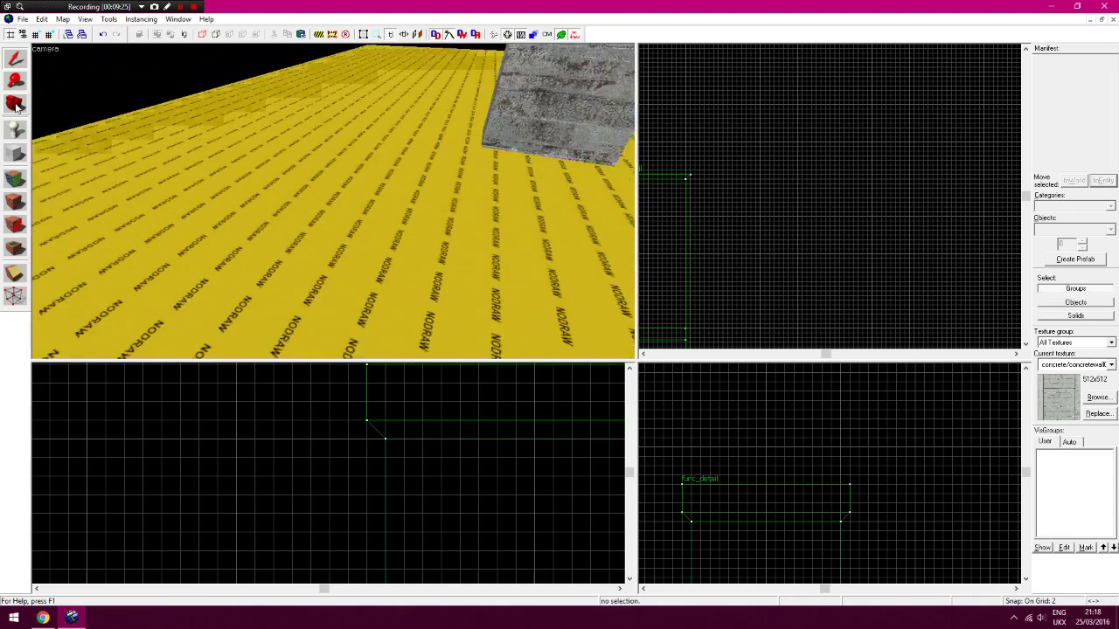
key(Right)
key(Up)
click(15, 82)
right_click(804, 146)
right_click(806, 150)
click(807, 153)
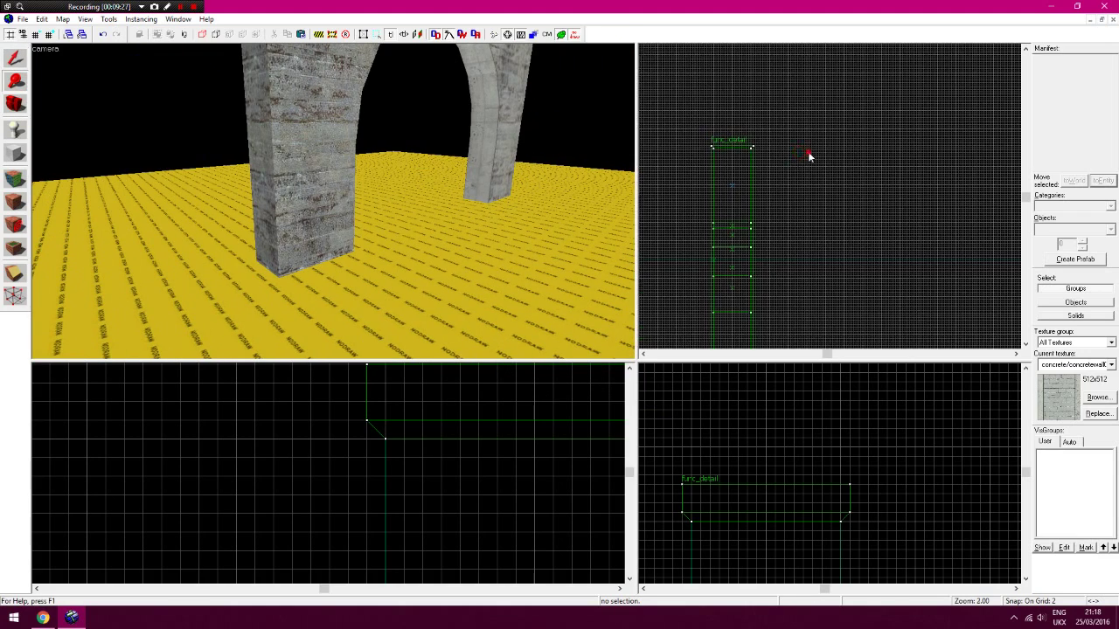
scroll(809, 155, up, 2)
click(1092, 366)
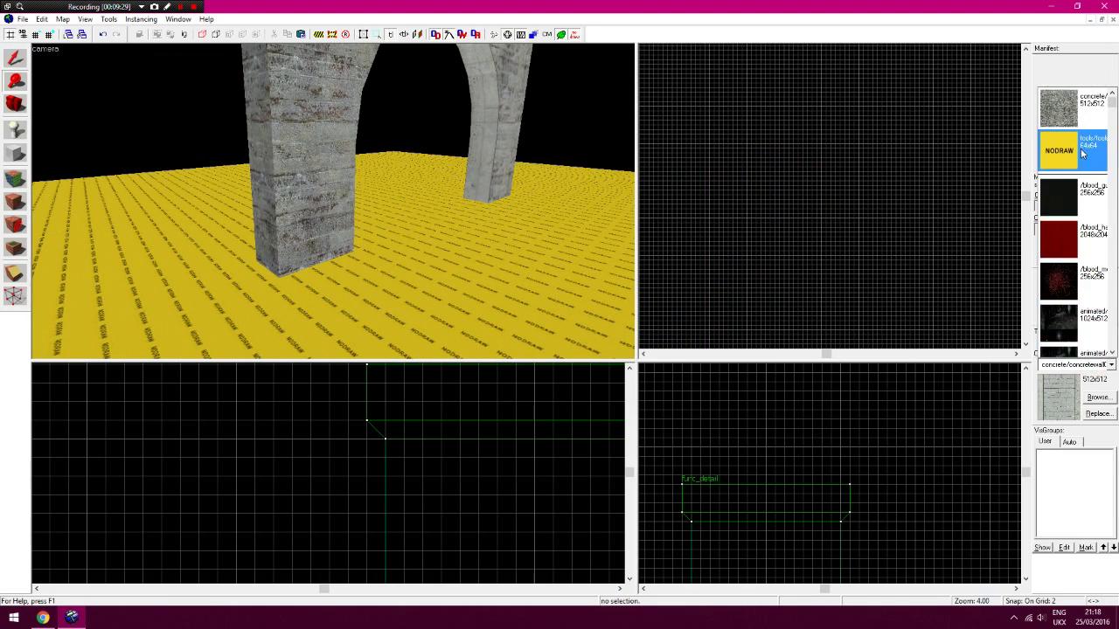
click(1078, 151)
click(15, 153)
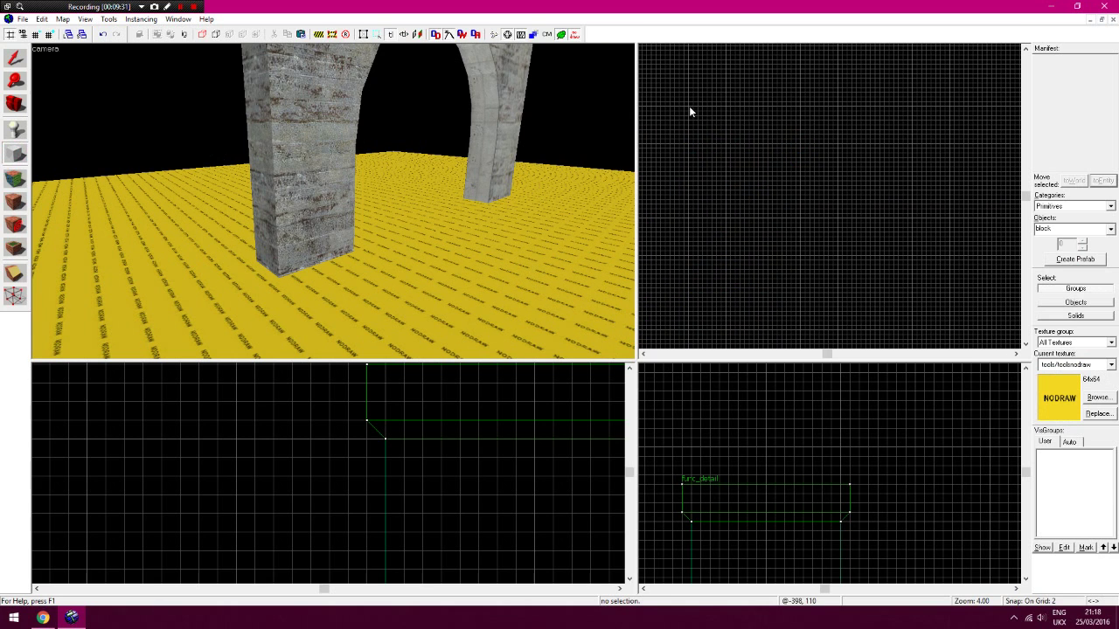
Create a 64 × 64 × 152 unit nodraw block standing on the floor beside the archway
drag(685, 104, 839, 259)
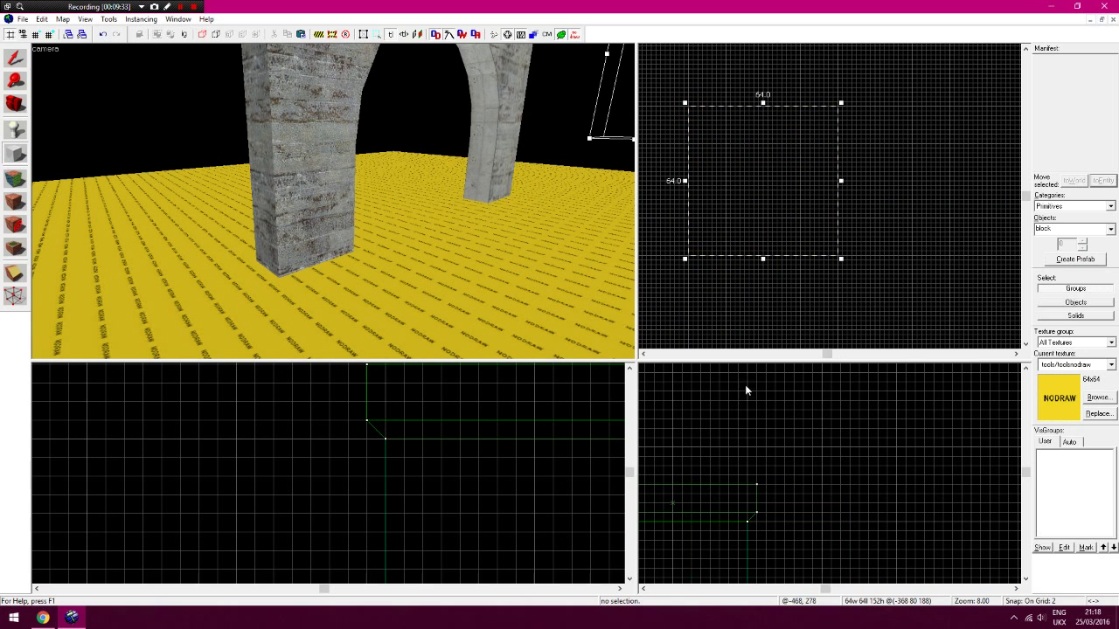
click(15, 86)
right_click(242, 408)
right_click(243, 408)
right_click(249, 412)
right_click(253, 414)
click(179, 461)
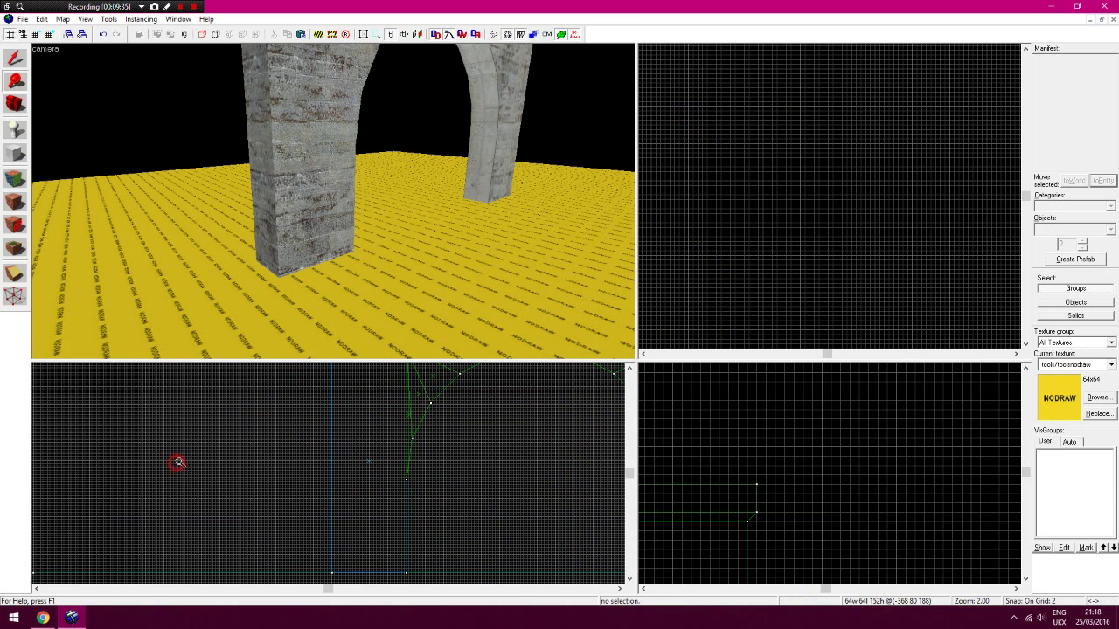
click(13, 156)
drag(262, 164, 358, 147)
mouse_move(560, 419)
mouse_down()
mouse_move(419, 457)
mouse_move(275, 459)
mouse_move(270, 486)
mouse_up()
key(Return)
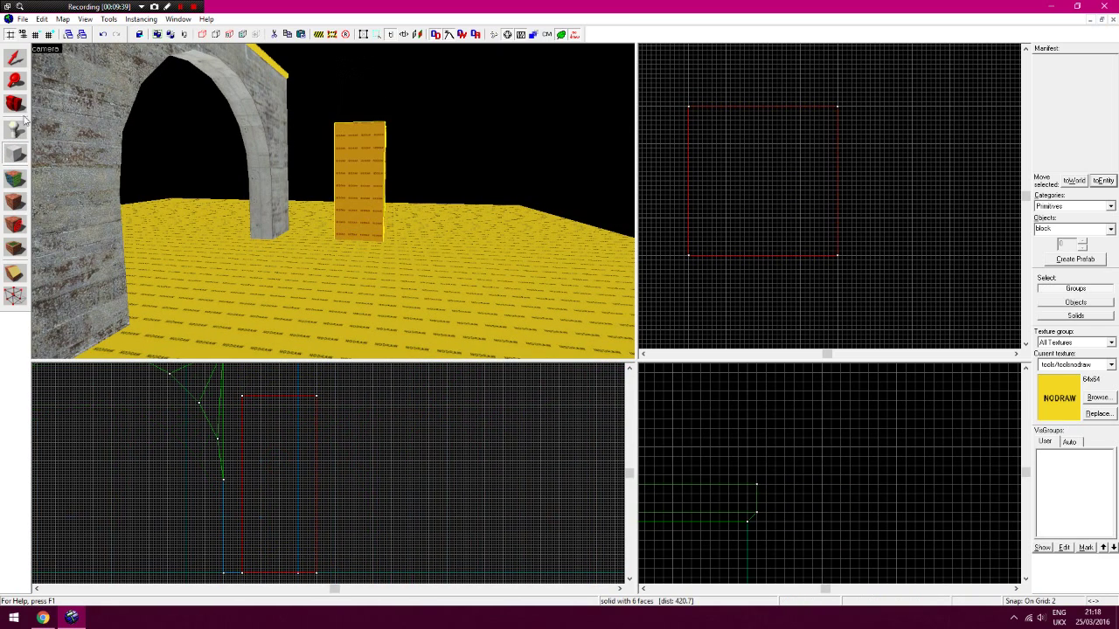
Clip one vertical corner of the nodraw block diagonally by about 16 units on the archway side and deselect the block
click(22, 106)
key(w)
mouse_move(310, 168)
mouse_down()
mouse_move(334, 200)
mouse_move(319, 166)
mouse_move(333, 165)
mouse_up()
click(25, 85)
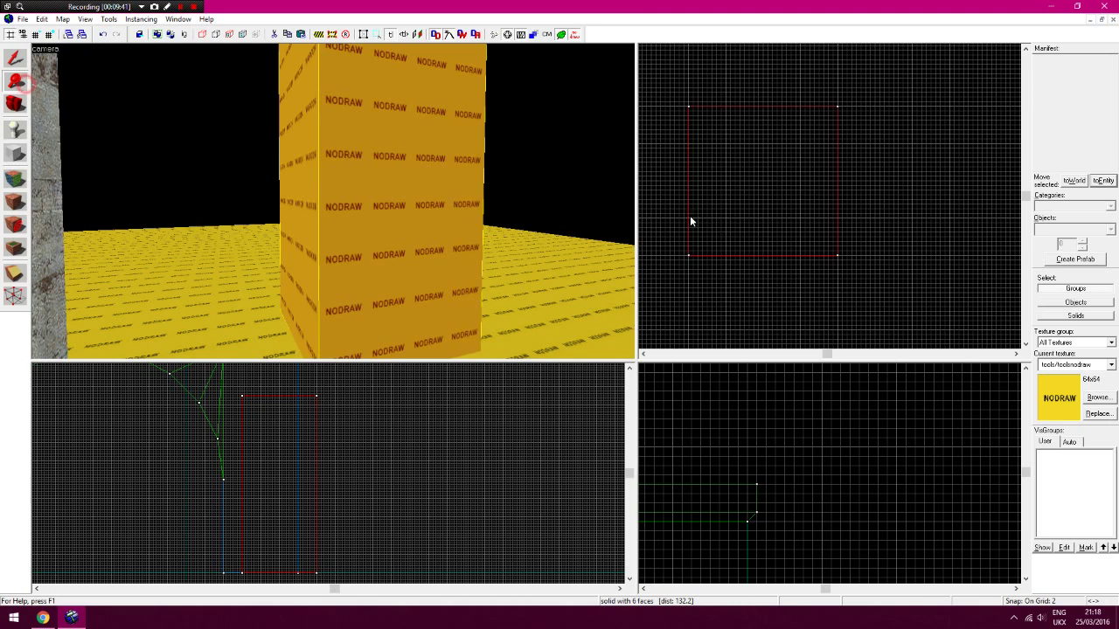
scroll(710, 234, up, 1)
click(13, 275)
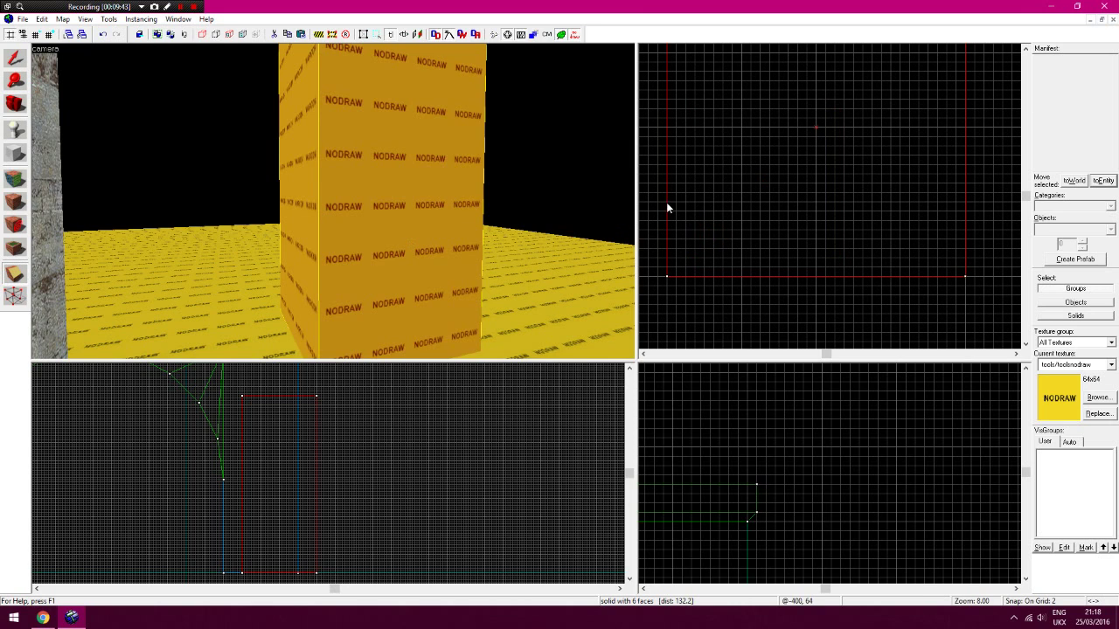
drag(664, 201, 662, 198)
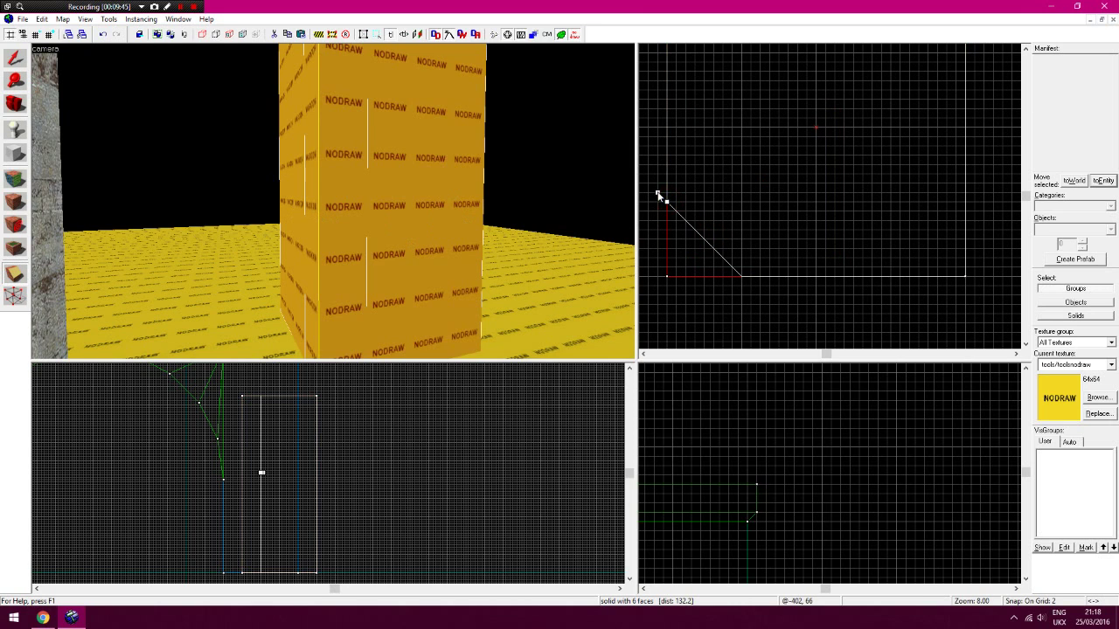
key(Return)
click(10, 53)
click(778, 334)
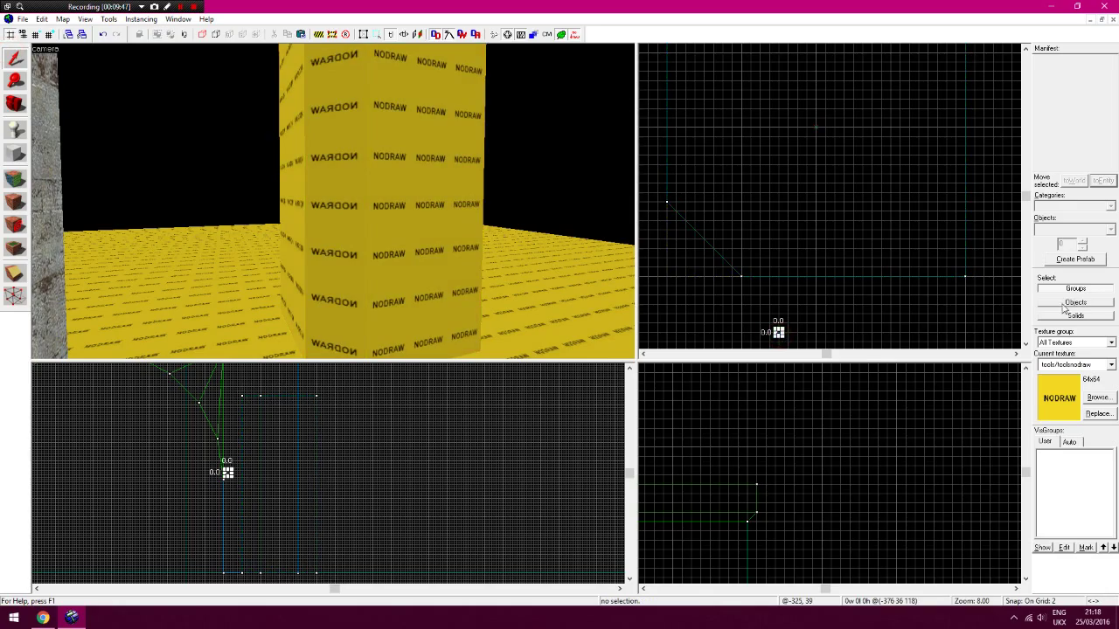
Find the brick textures in the texture browser and make brick/brickwall021a the current texture
click(860, 354)
click(920, 291)
click(1110, 365)
click(1109, 364)
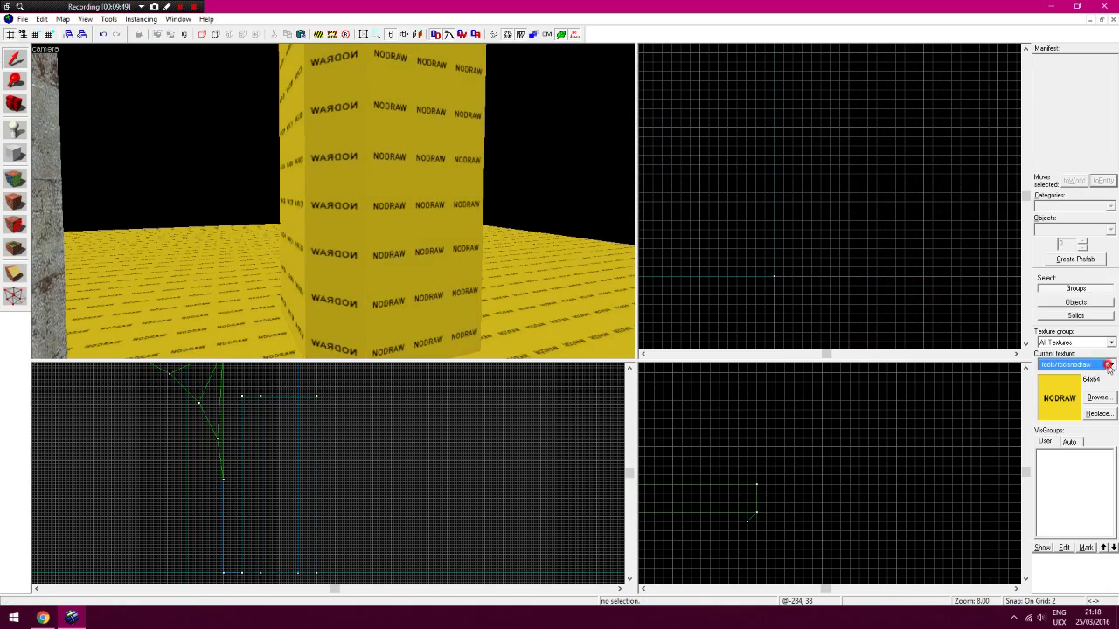
click(1098, 396)
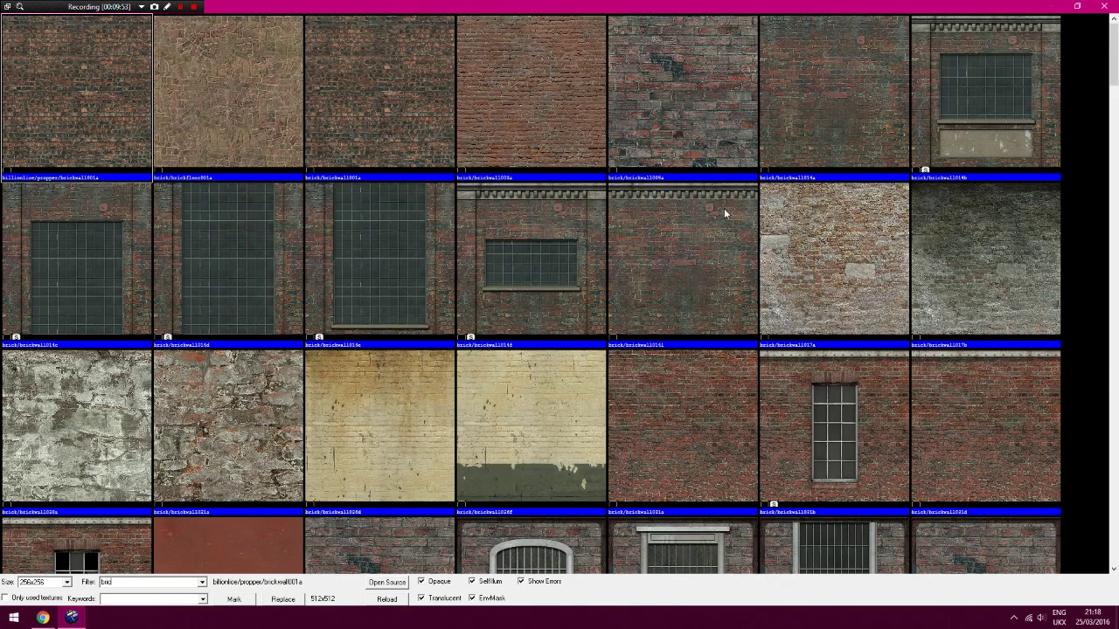
key(BackSpace)
key(BackSpace)
key(BackSpace)
key(BackSpace)
double_click(225, 431)
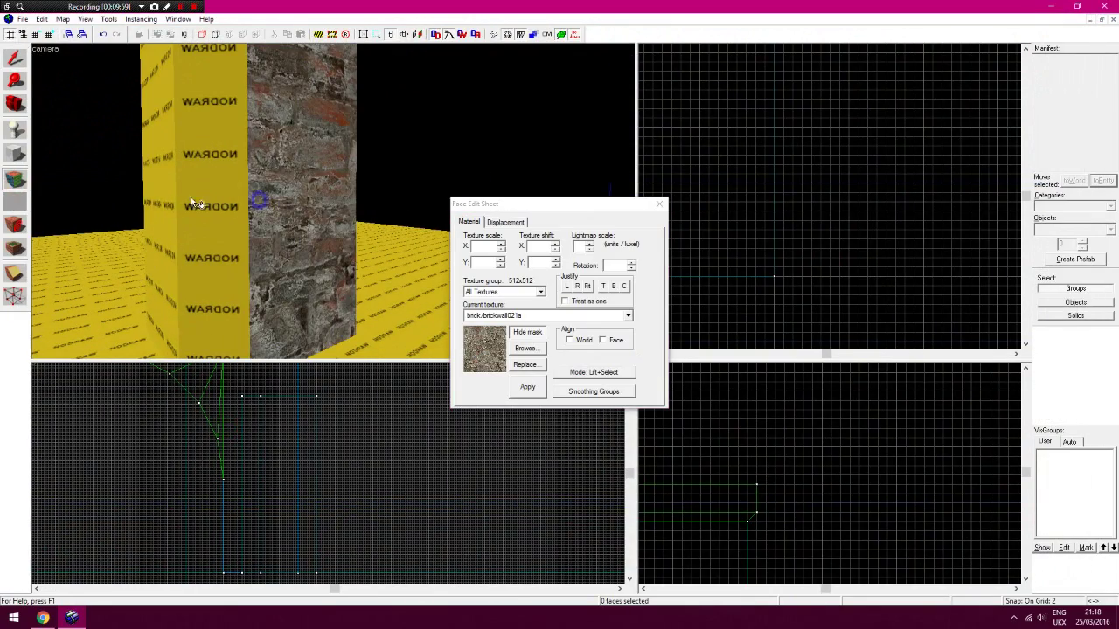
Apply brick/brickwall021a to the pillar's bevelled corner face and the two faces adjoining it
right_click(157, 194)
right_click(206, 195)
key(Right)
key(a)
key(w)
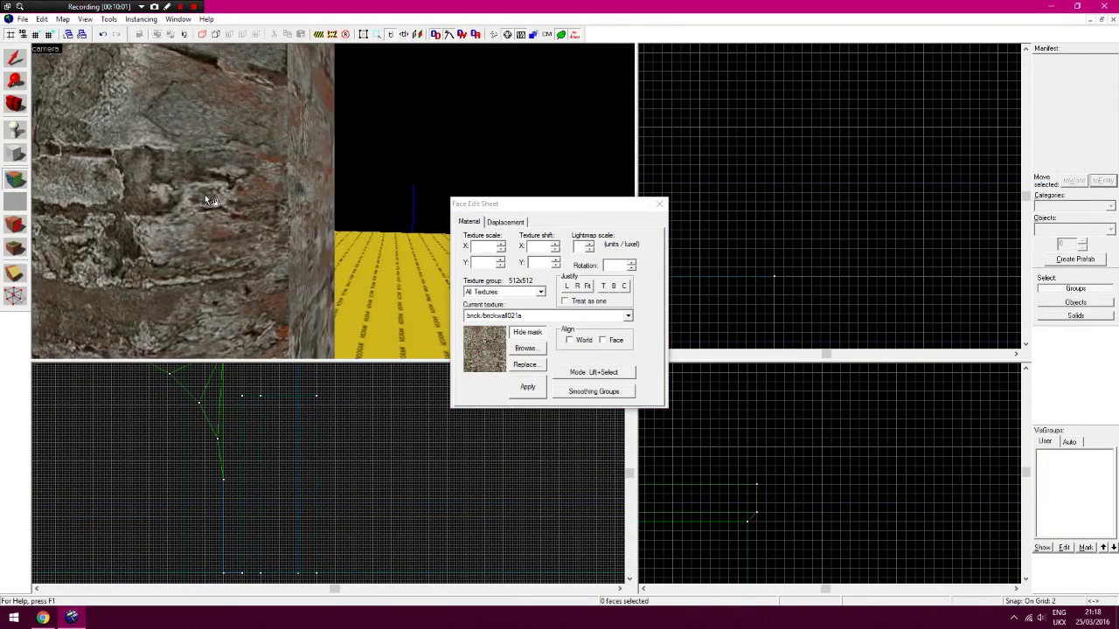
key(s)
key(a)
key(Up)
key(Down)
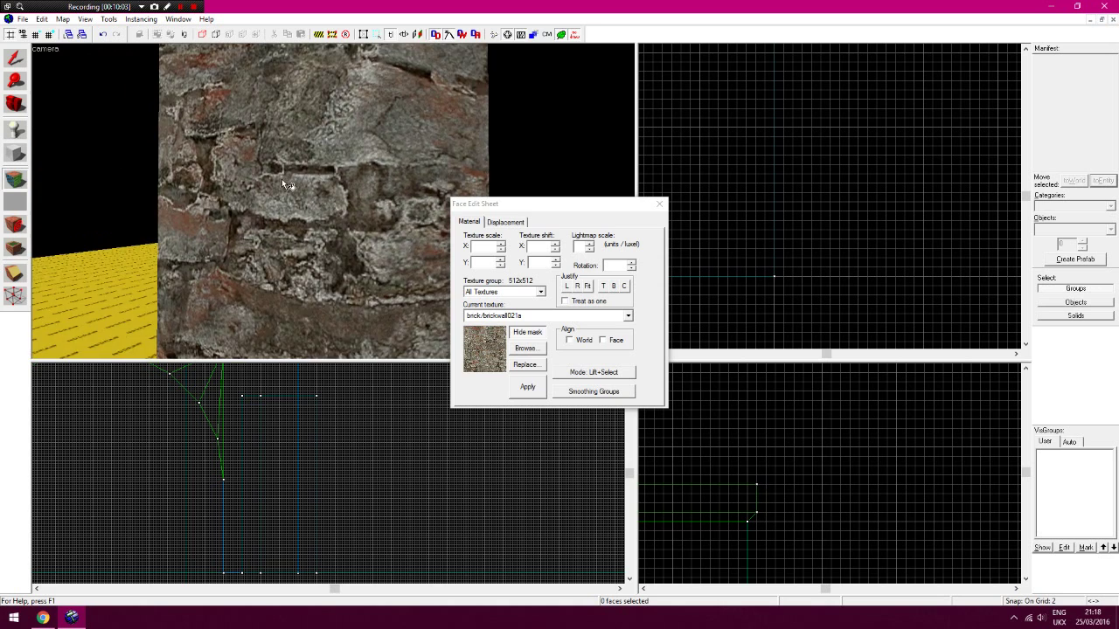
key(d)
key(w)
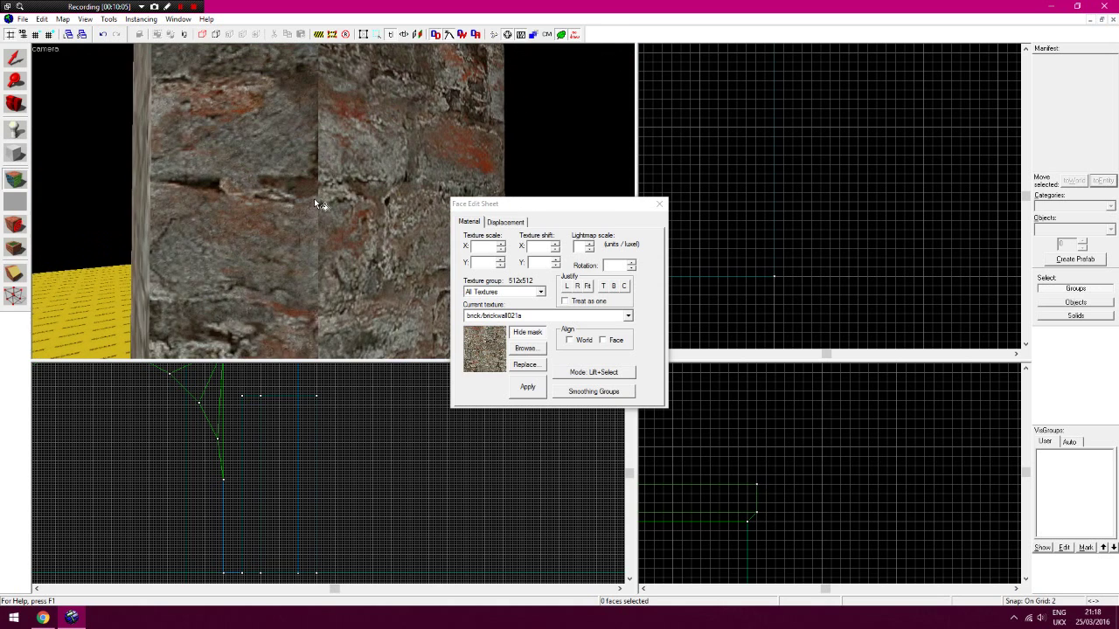
Set the X texture shift to -320 and the X scale to -0.25 on the pillar face beside the bevelled corner
click(554, 251)
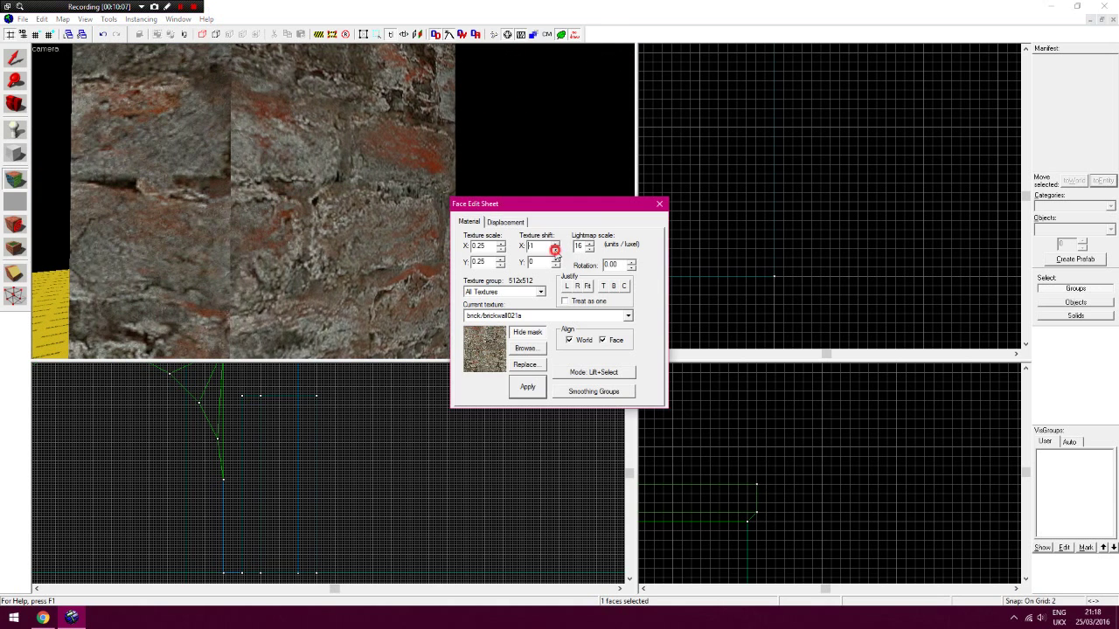
drag(555, 251, 555, 249)
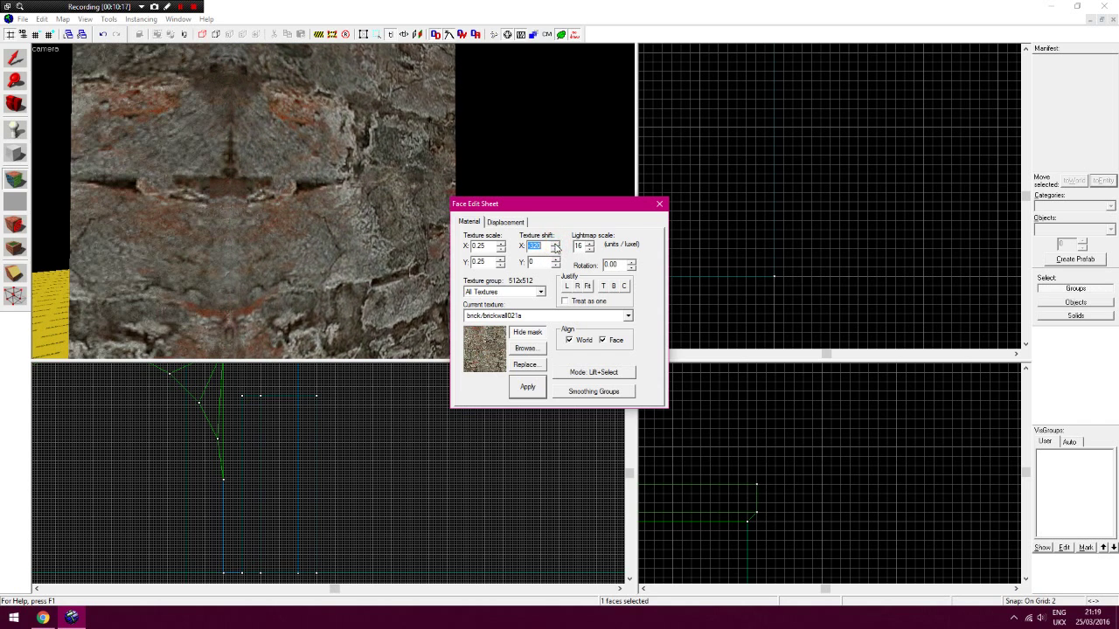
click(278, 208)
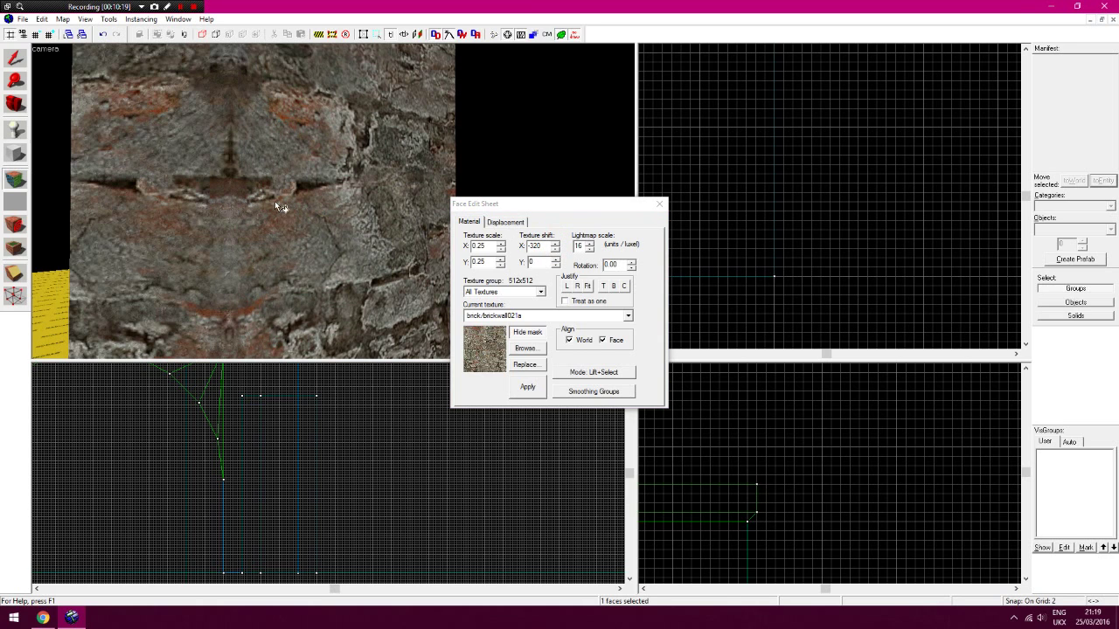
click(477, 249)
text(-)
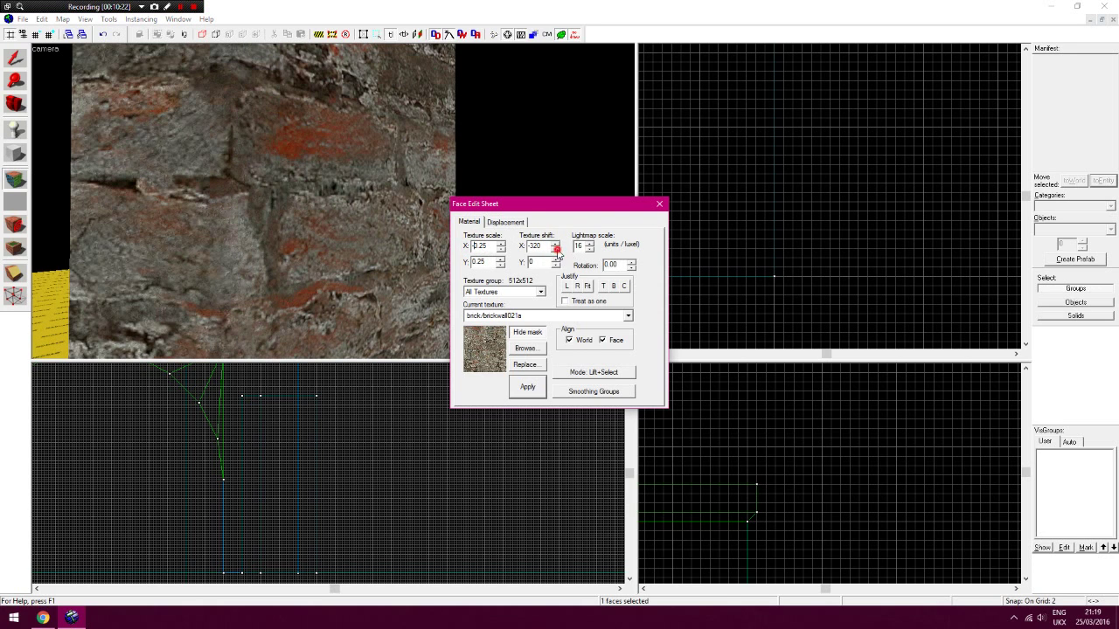
Fine-tune the X texture shift of that face to -320 while checking the seam with the bevel up close
drag(556, 250, 557, 251)
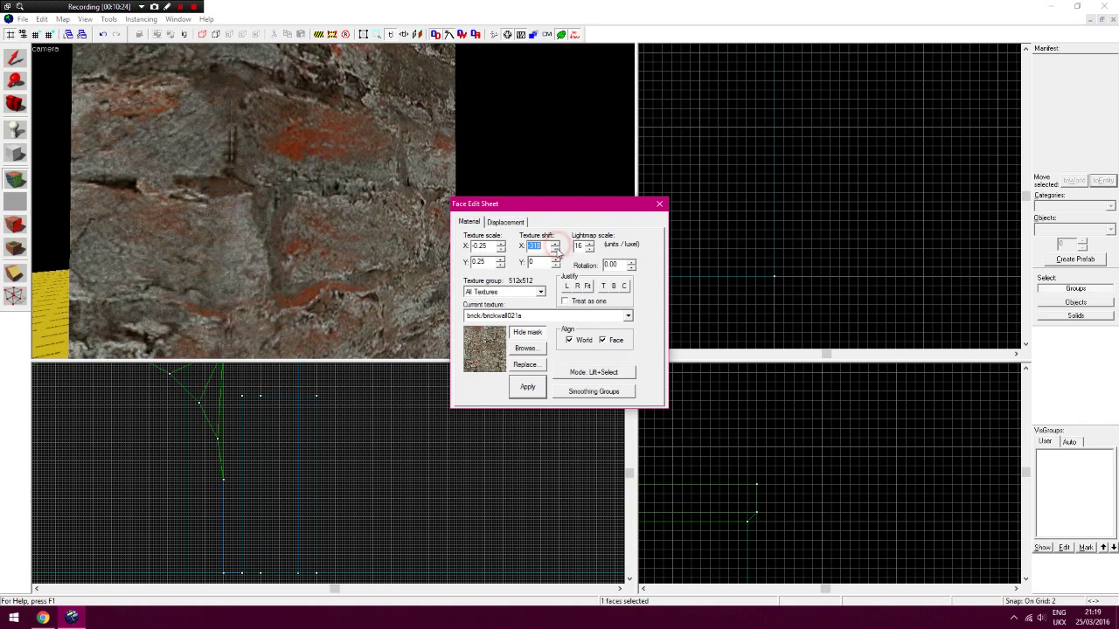
click(193, 116)
click(15, 106)
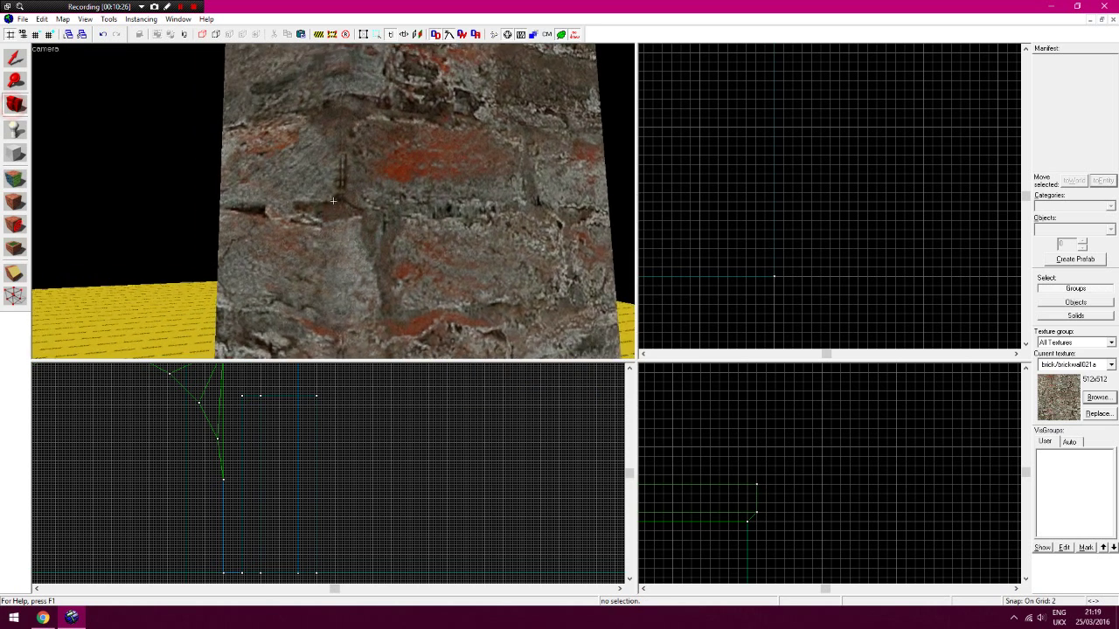
scroll(454, 161, up, 5)
drag(454, 160, 333, 201)
click(10, 179)
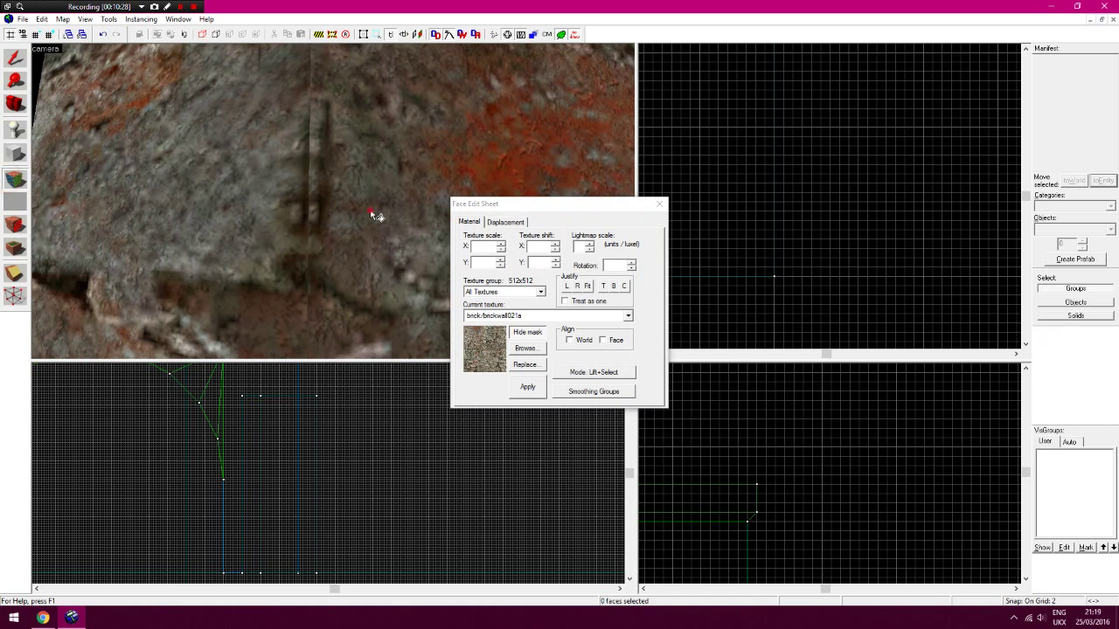
click(554, 249)
click(554, 249)
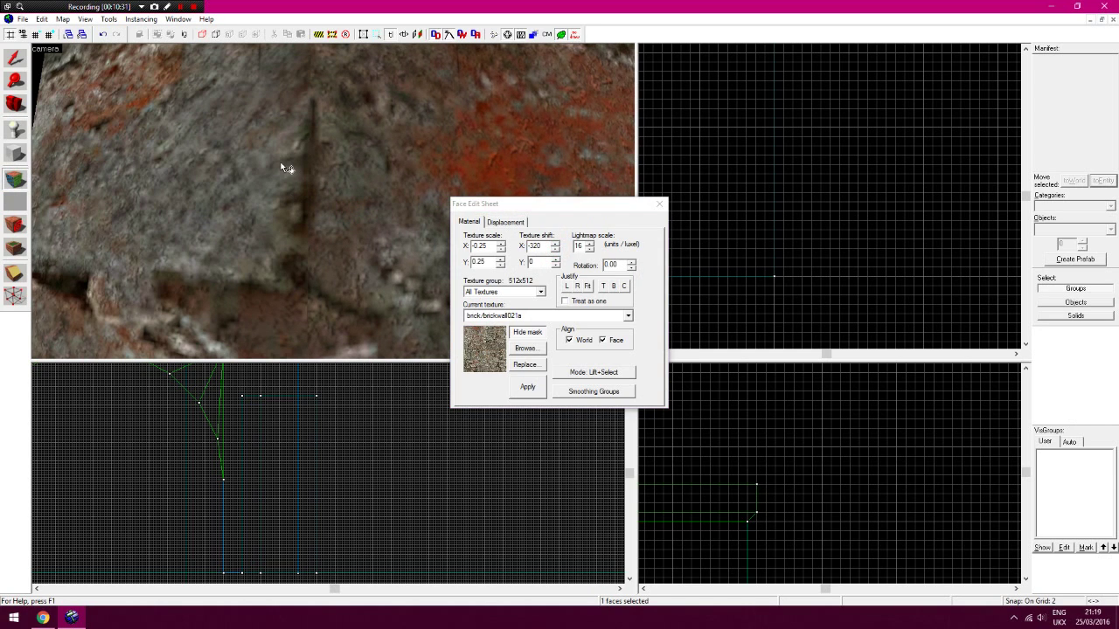
Examine how the brick texture runs across the pillar's bevelled corner from several sides
click(16, 108)
scroll(394, 156, down, 5)
drag(393, 156, 333, 201)
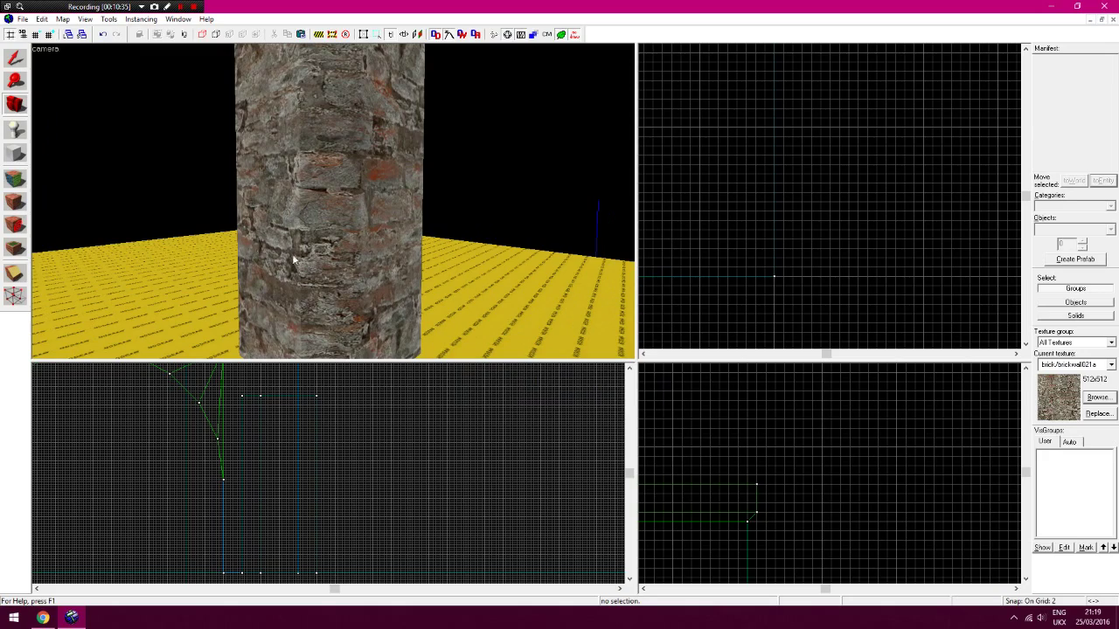
drag(289, 188, 333, 204)
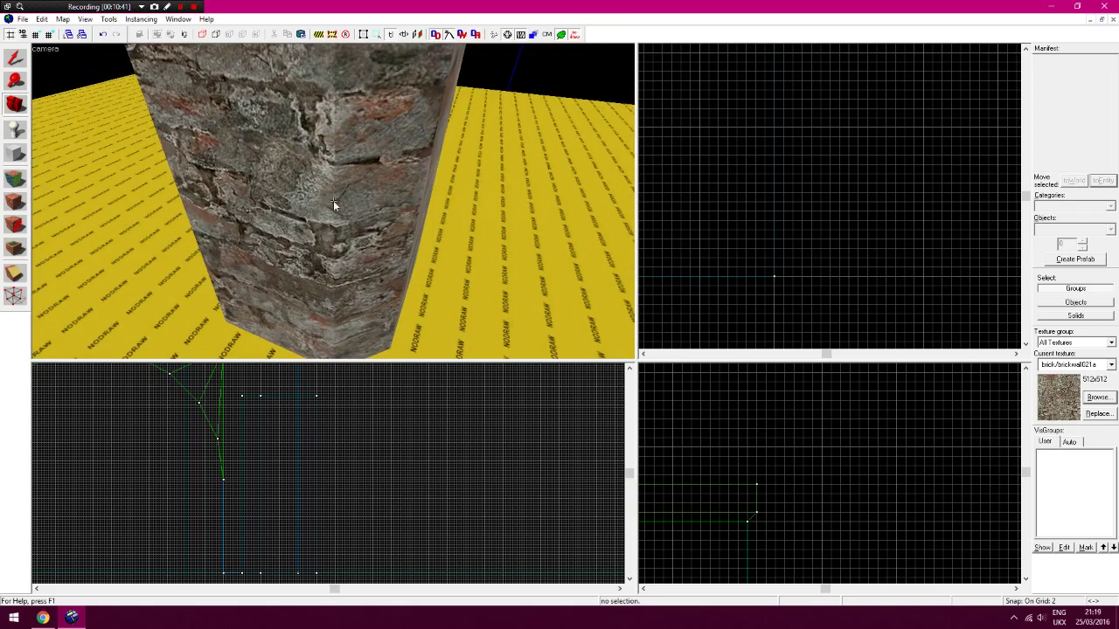
drag(335, 245, 284, 232)
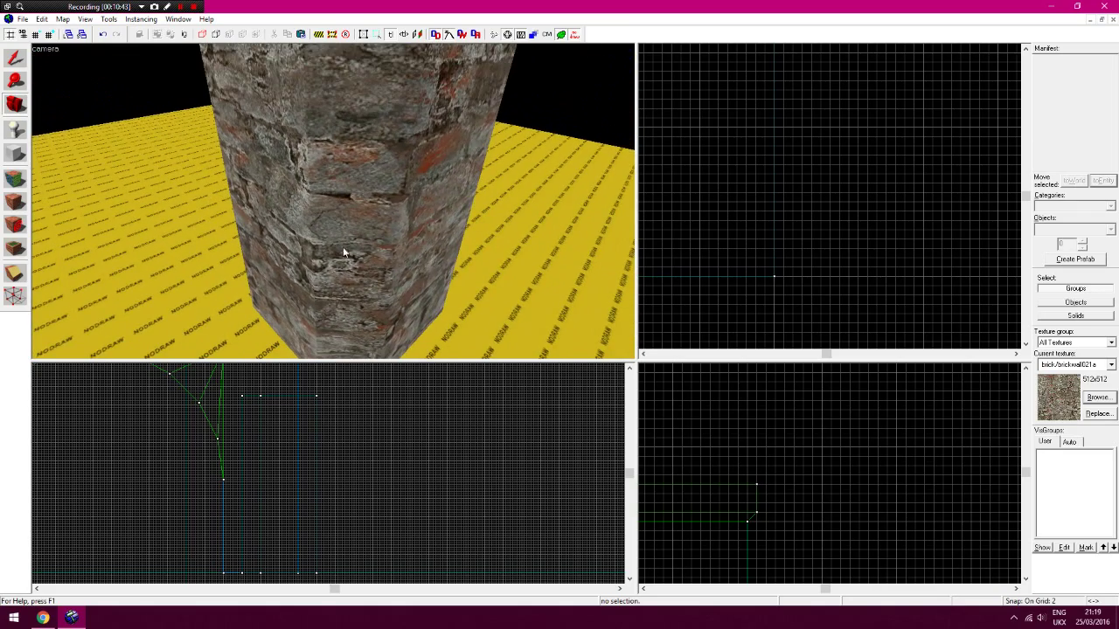
key(z)
key(s)
key(w)
key(z)
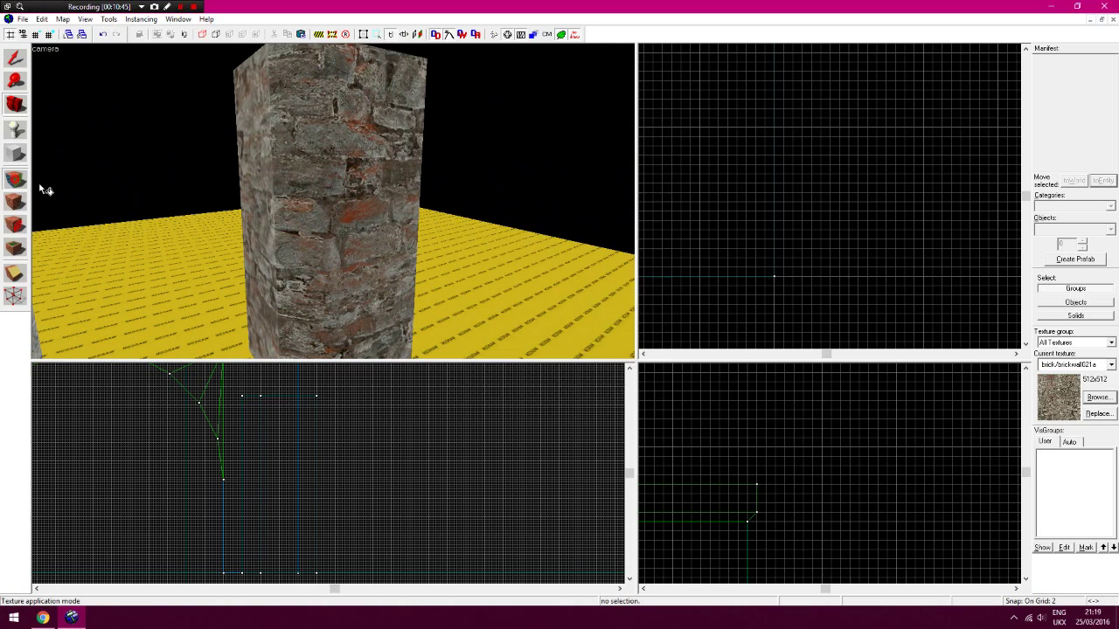
Try reapplying brick/brickwall021a at default alignment to the pillar face beside the bevel, and undo it
click(15, 178)
click(375, 224)
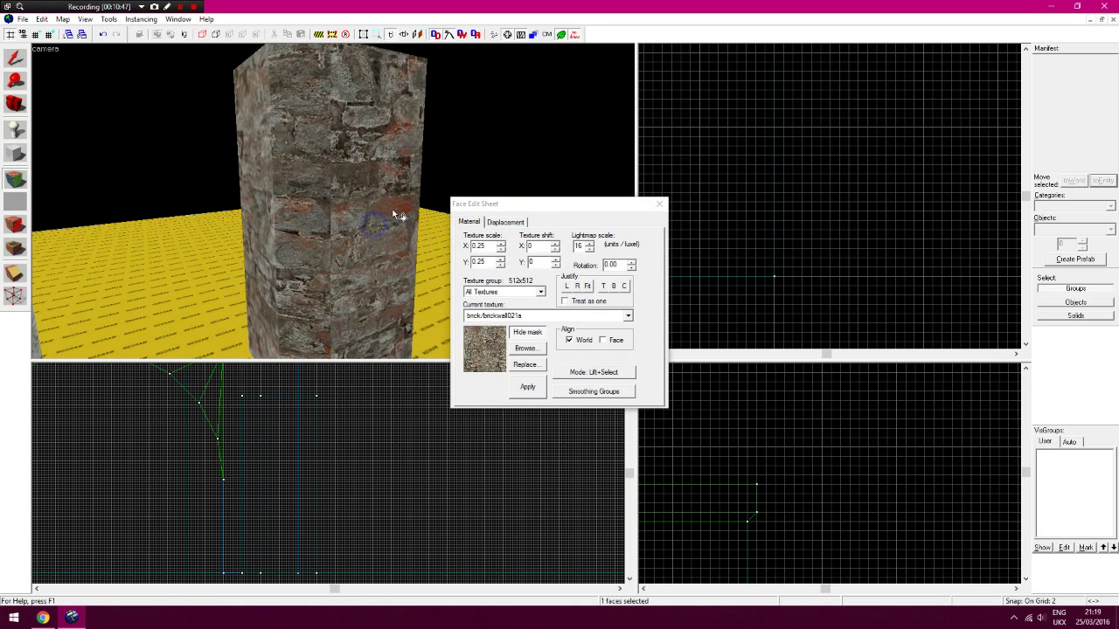
key(z)
key(a)
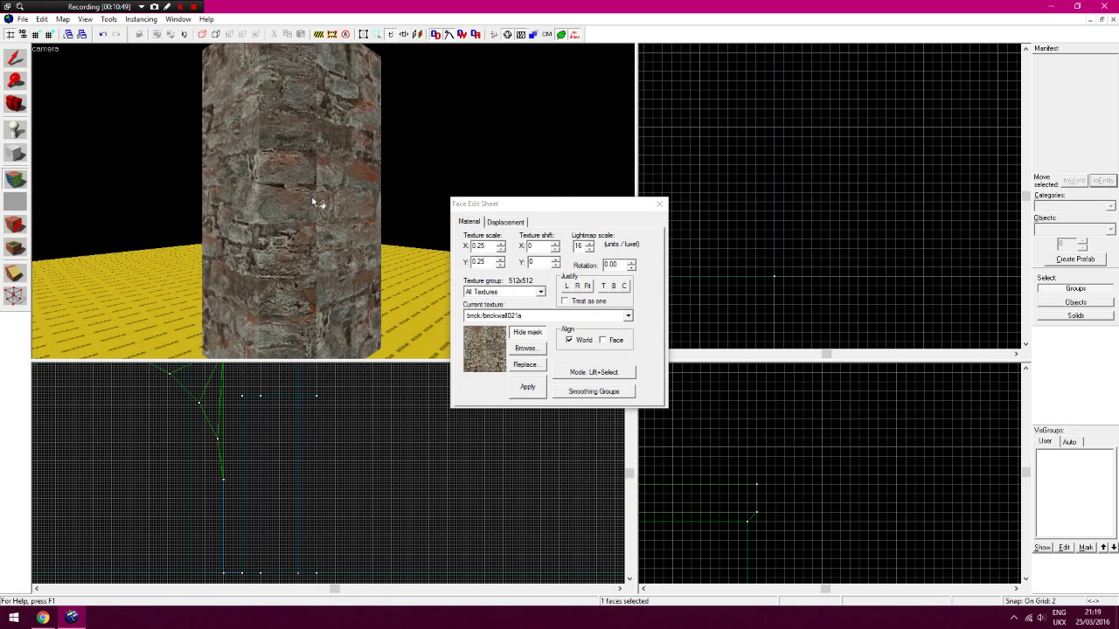
click(328, 216)
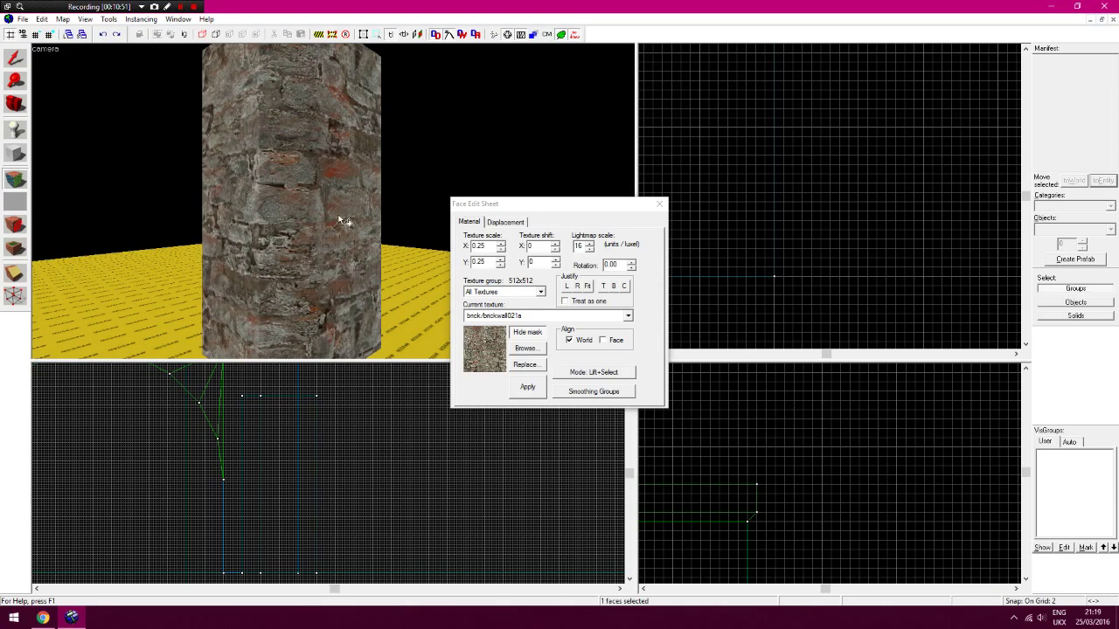
click(15, 107)
Filter the texture browser for trim and make nmrih/rooftop/rc_rooftrim_b3 the current texture
key(z)
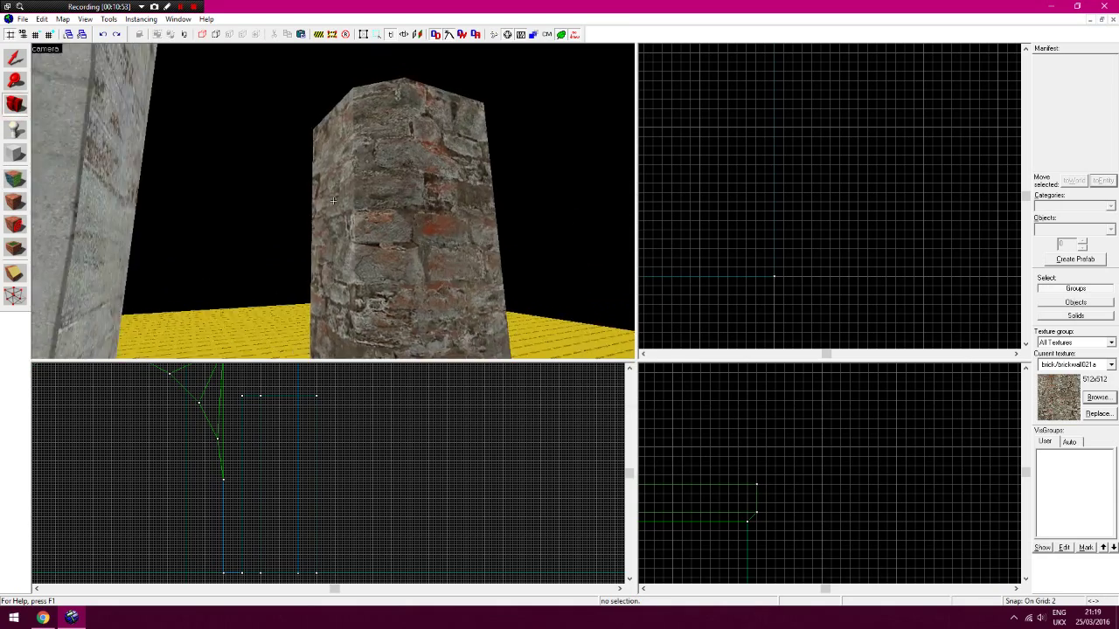
key(d)
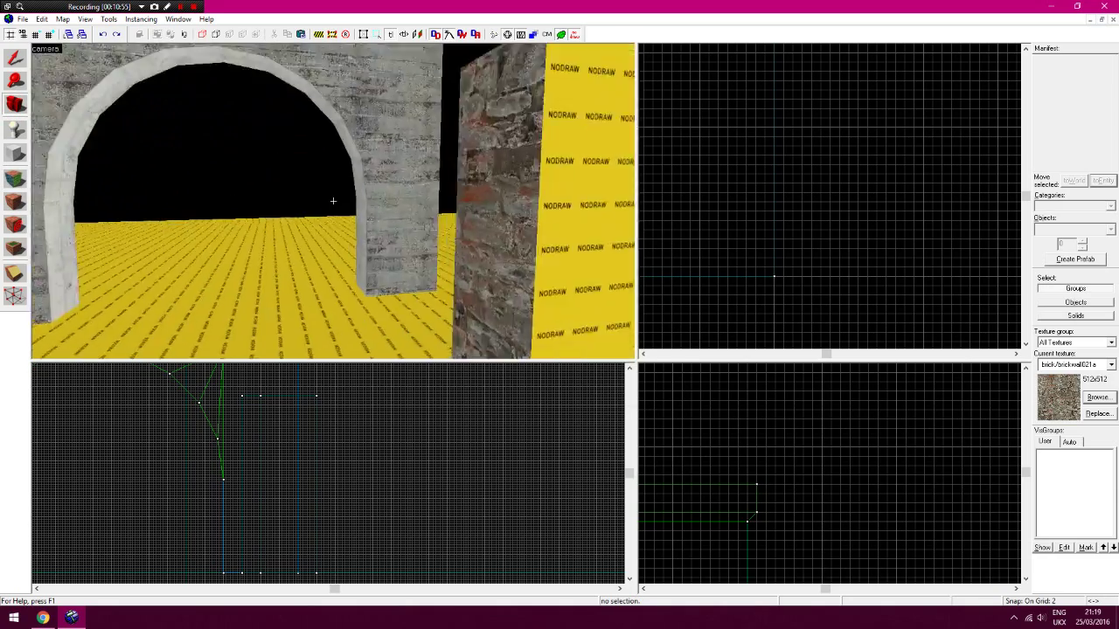
key(s)
key(w)
key(a)
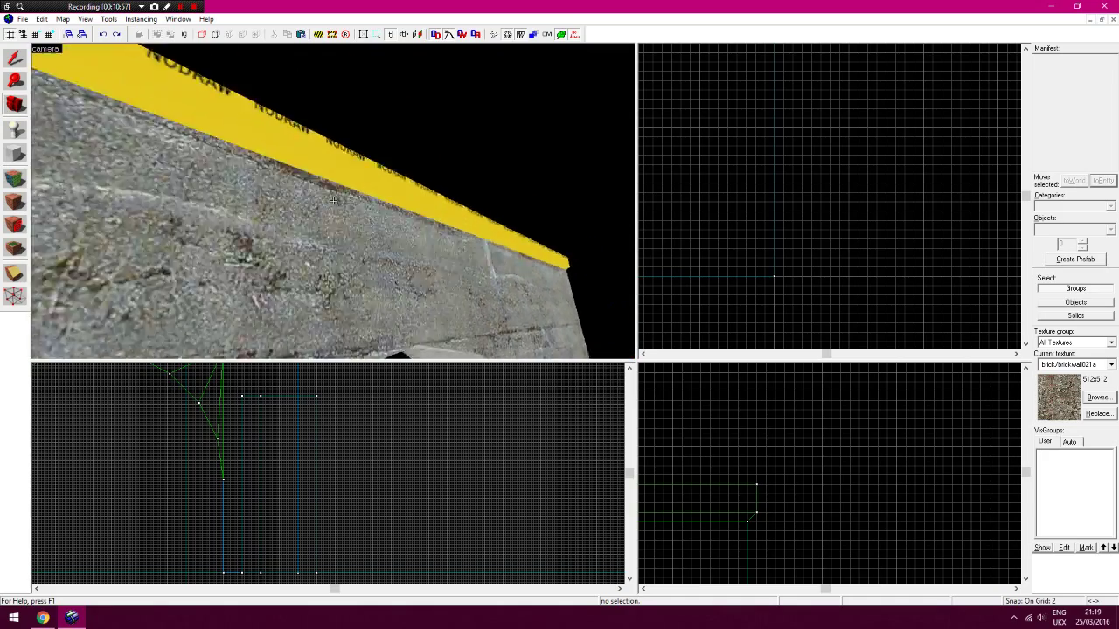
key(s)
key(z)
click(1097, 398)
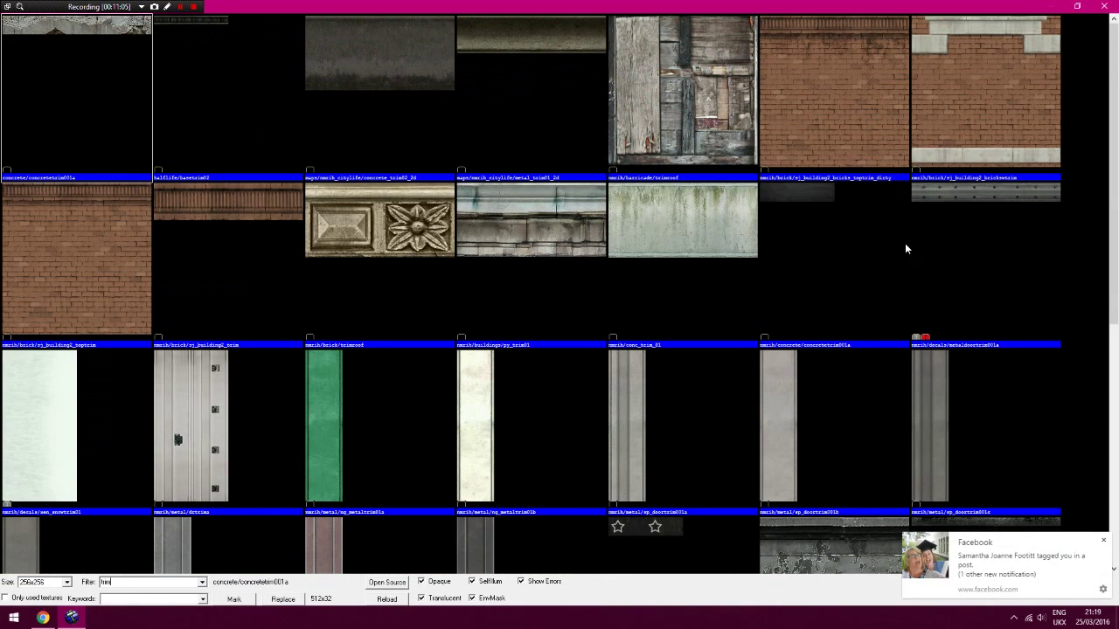
scroll(827, 365, down, 4)
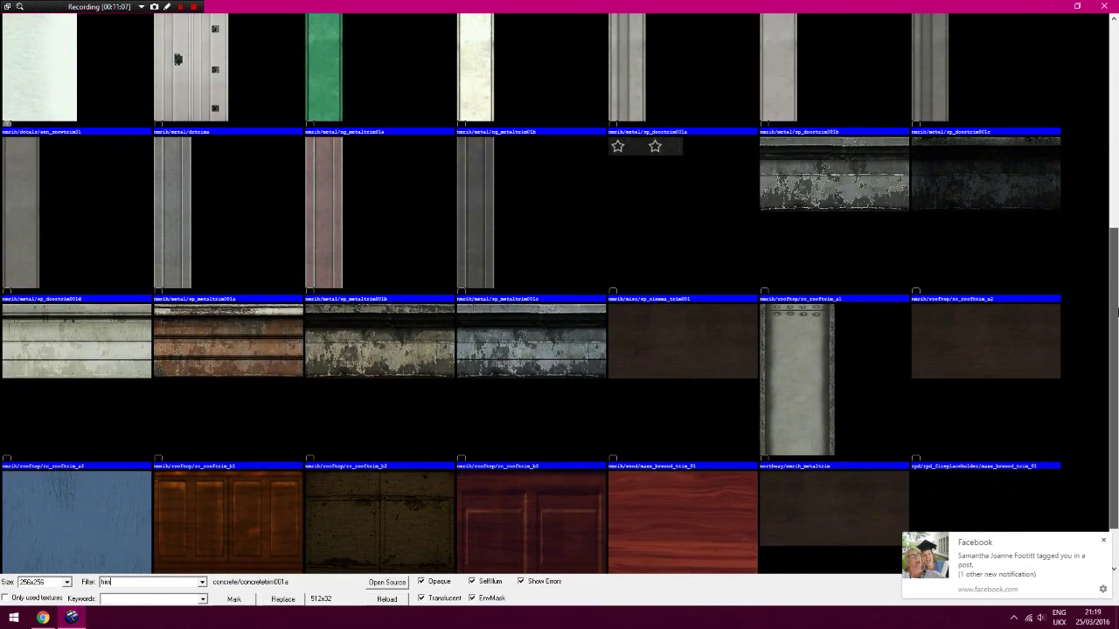
double_click(552, 310)
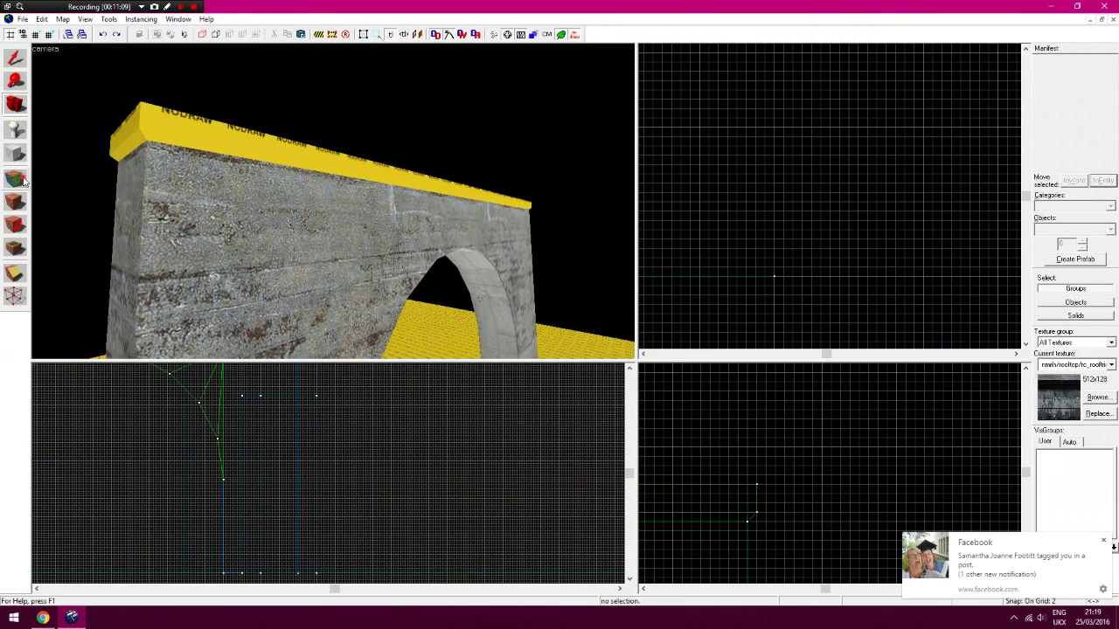
Apply rc_rooftrim_b3 to the long front face of the nodraw ledge on top of the archway
key(shift+a)
right_click(186, 123)
right_click(185, 142)
click(186, 143)
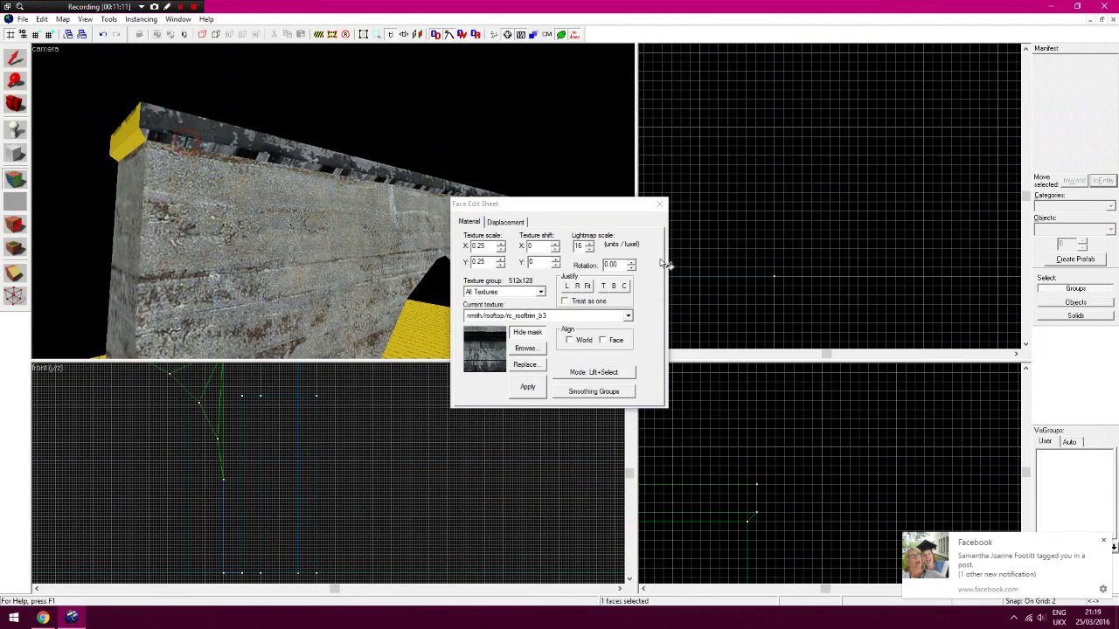
Try a texture rotation of 90 on the ledge's front face, then set rotation to 0 and Y shift to 31
text(90)
right_click(257, 138)
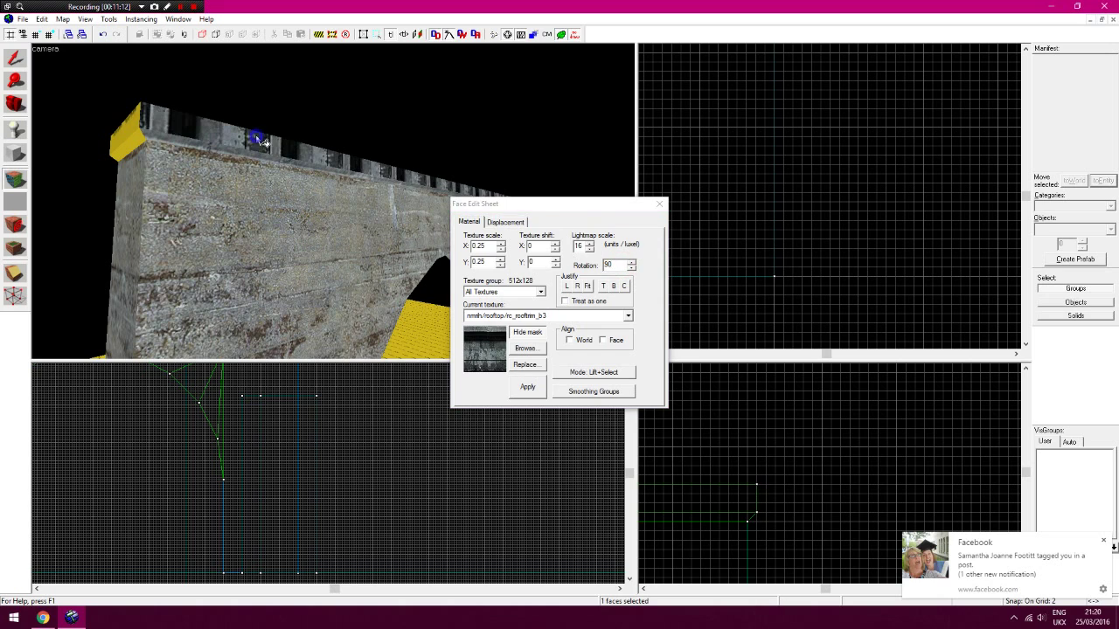
double_click(622, 265)
text(0)
click(556, 260)
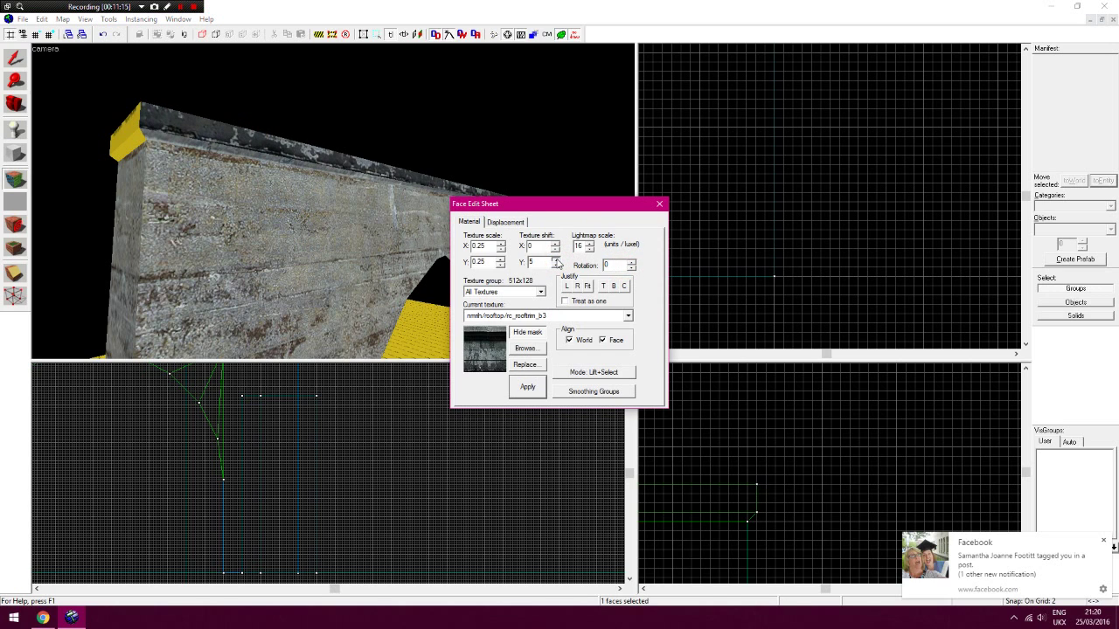
click(557, 259)
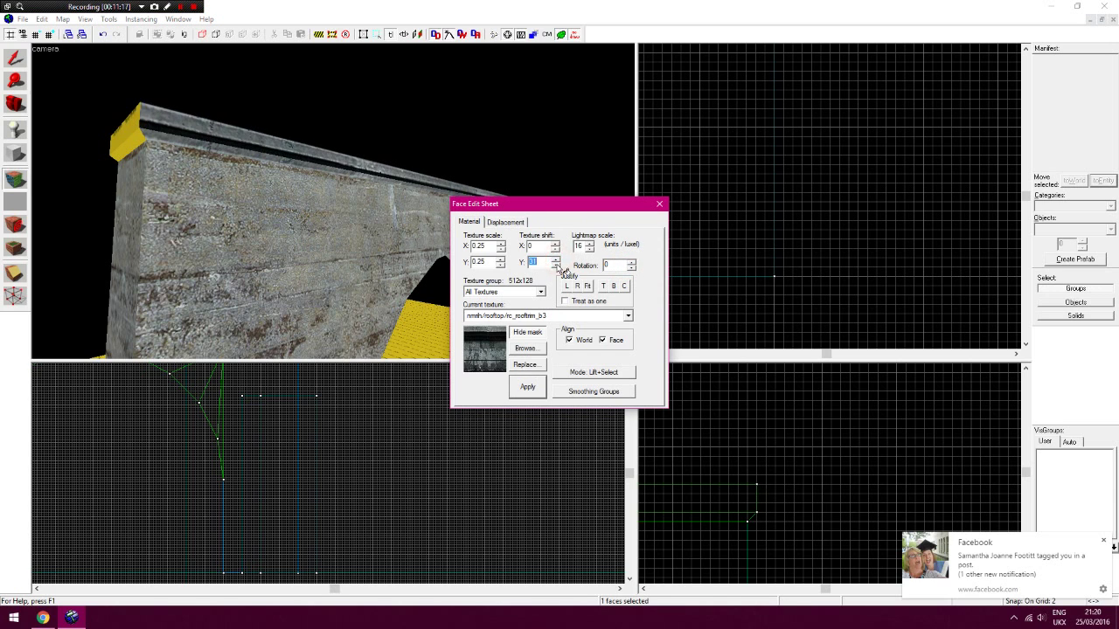
Set the texture Y shift of the ledge's long front face to 30
click(557, 265)
click(557, 265)
click(556, 260)
Apply the roof trim to the sloped face beneath the ledge's front and set its texture rotation to 90
right_click(239, 151)
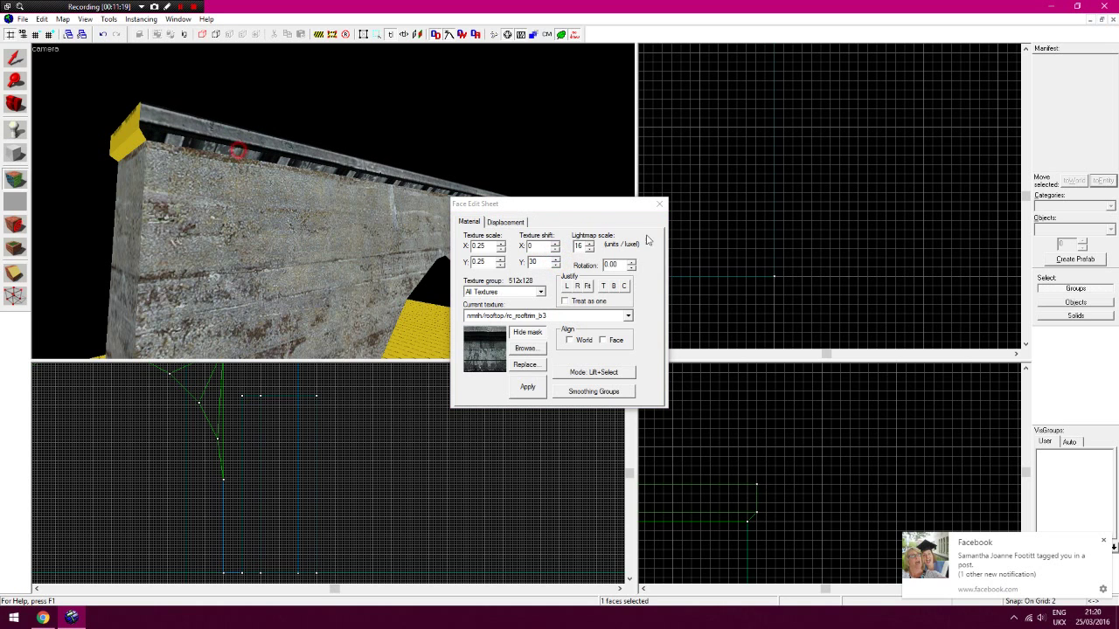
double_click(622, 264)
text(90wa)
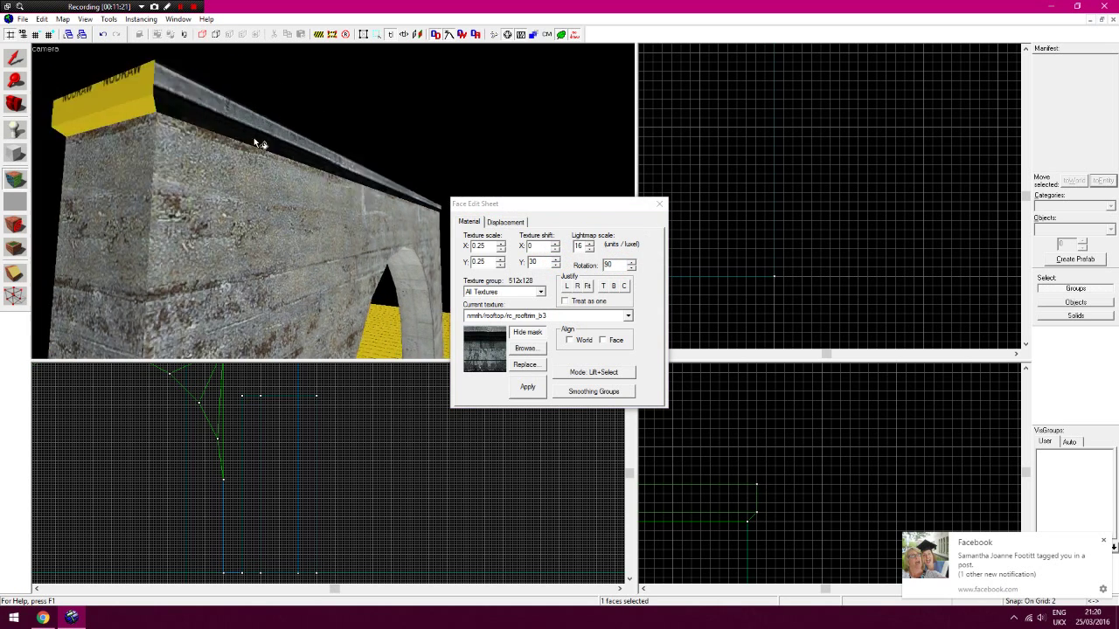
Apply the roof trim to the nodraw upper and sloped faces at the ledge's near end, with rotation 0 on the sloped face
right_click(218, 110)
right_click(212, 112)
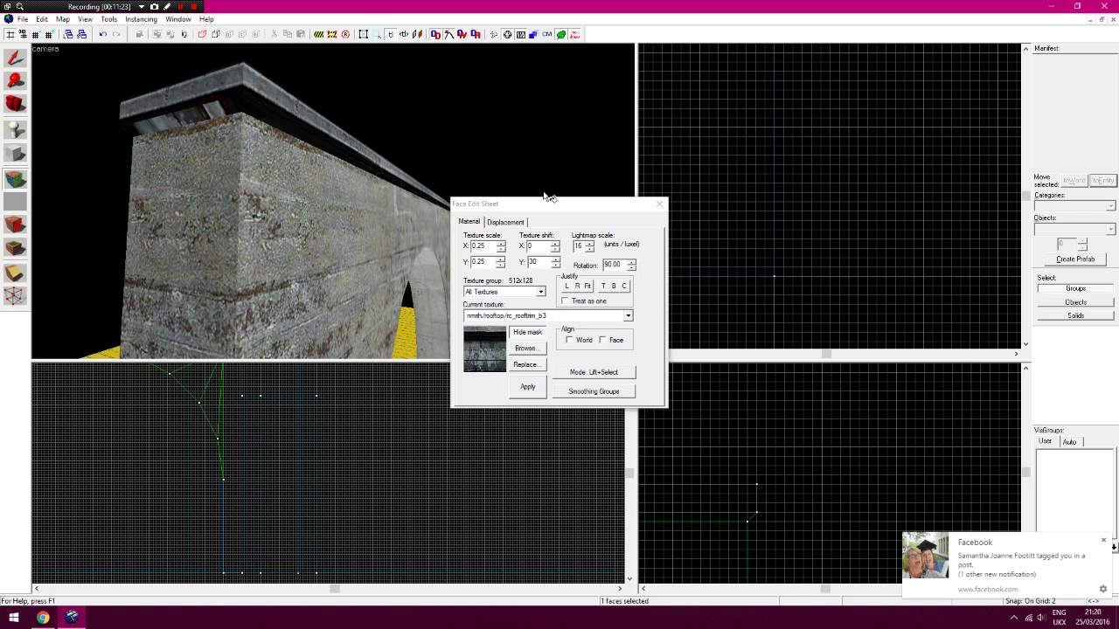
double_click(621, 264)
text(0za)
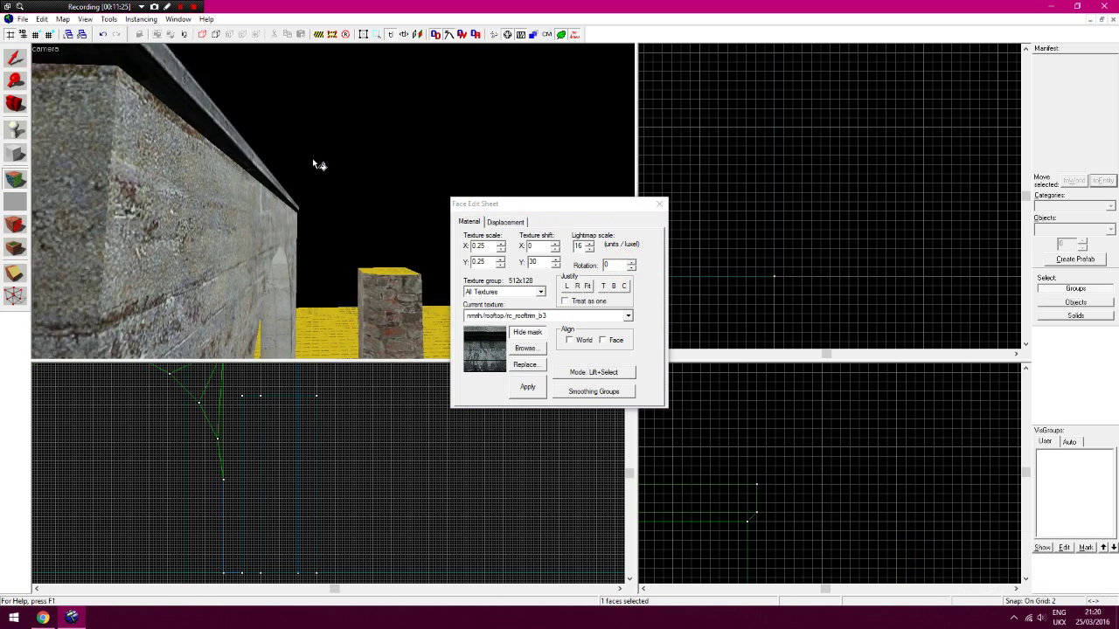
Apply the roof trim to the ledge's opposite long side and the sloped face beneath it, setting the sloped face's rotation to 90
text(a)
right_click(357, 144)
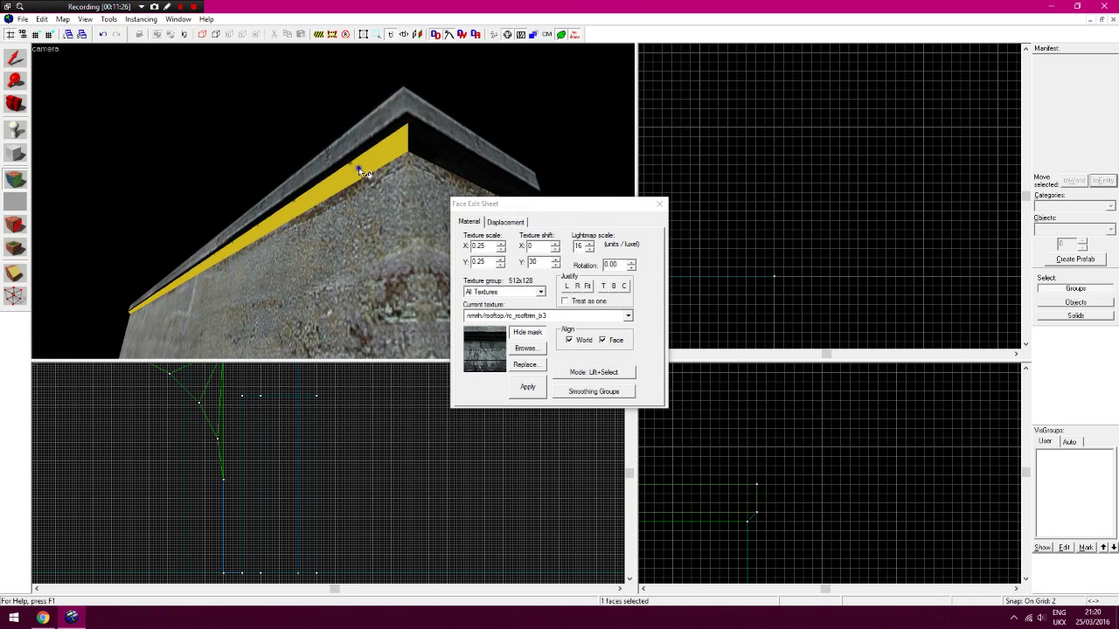
right_click(359, 167)
click(619, 266)
double_click(618, 266)
text(90)
click(346, 136)
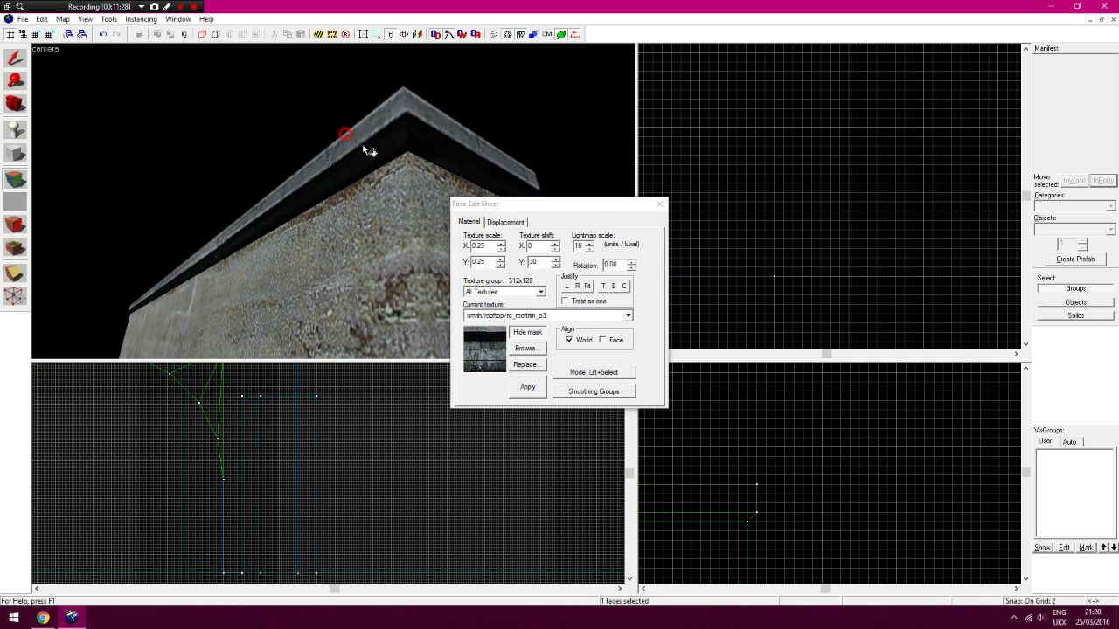
Apply the roof trim to the upper and sloped faces at the ledge's remaining end, with rotation 0 on the sloped face
key(z)
key(a)
drag(382, 157, 248, 128)
right_click(239, 125)
click(283, 158)
right_click(248, 154)
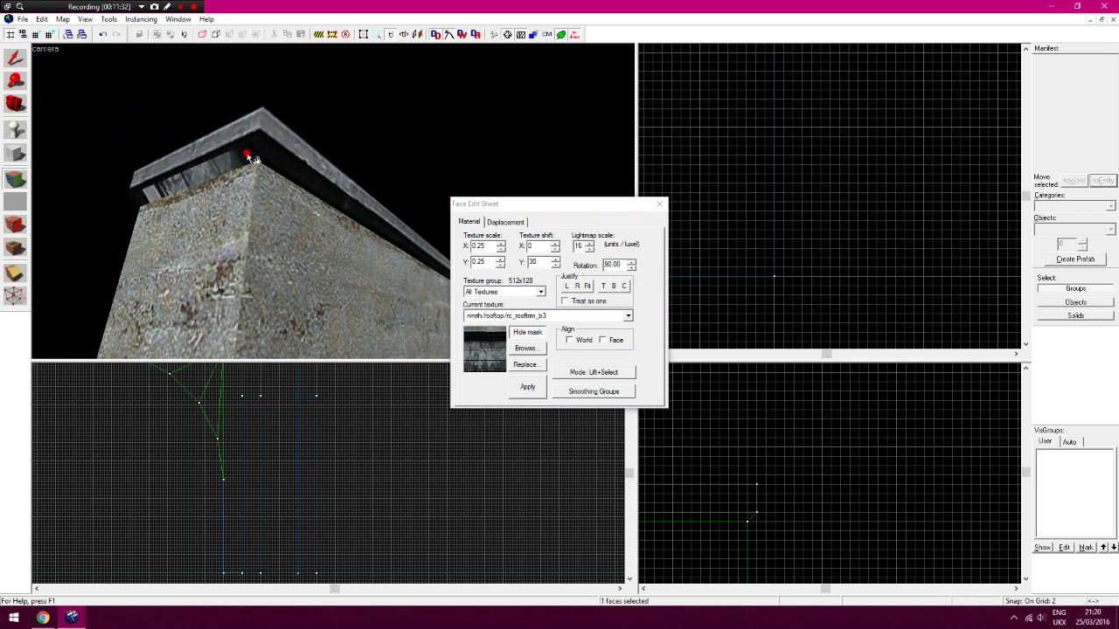
drag(622, 265, 594, 263)
text(0)
Examine the textured archway from a distance and bring its top ledge into view in the 2D views
click(15, 103)
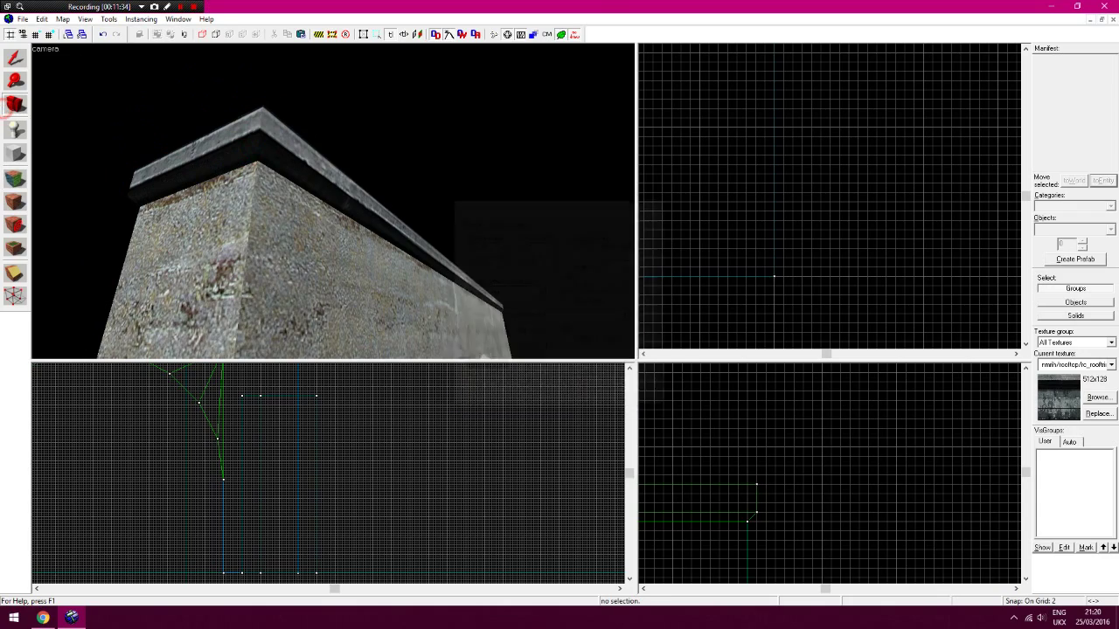
key(z)
key(s)
key(d)
key(s)
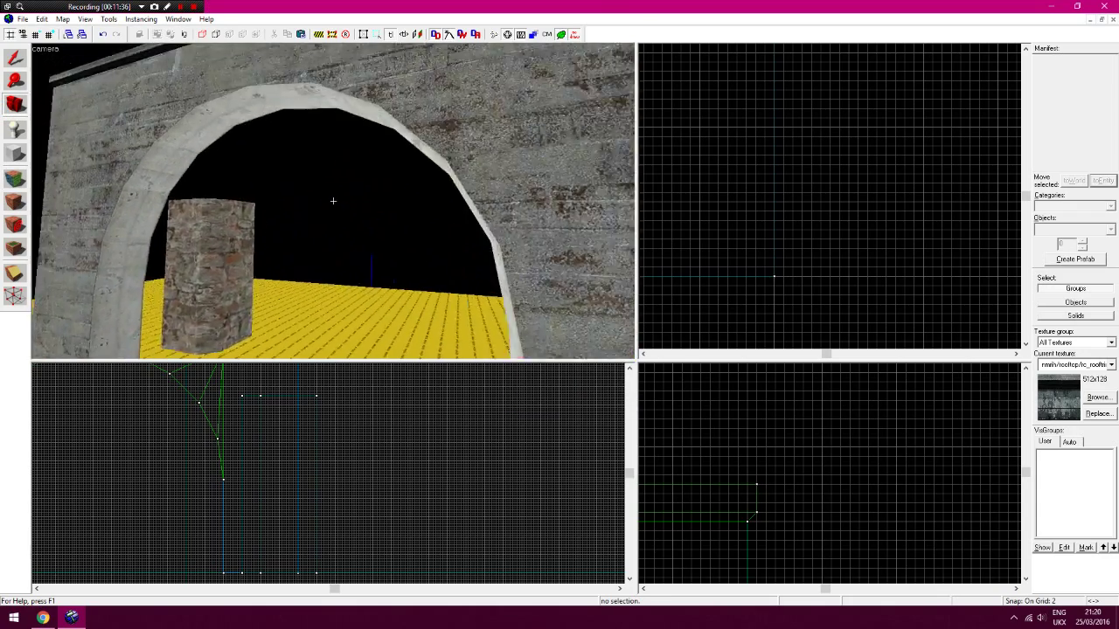
key(z)
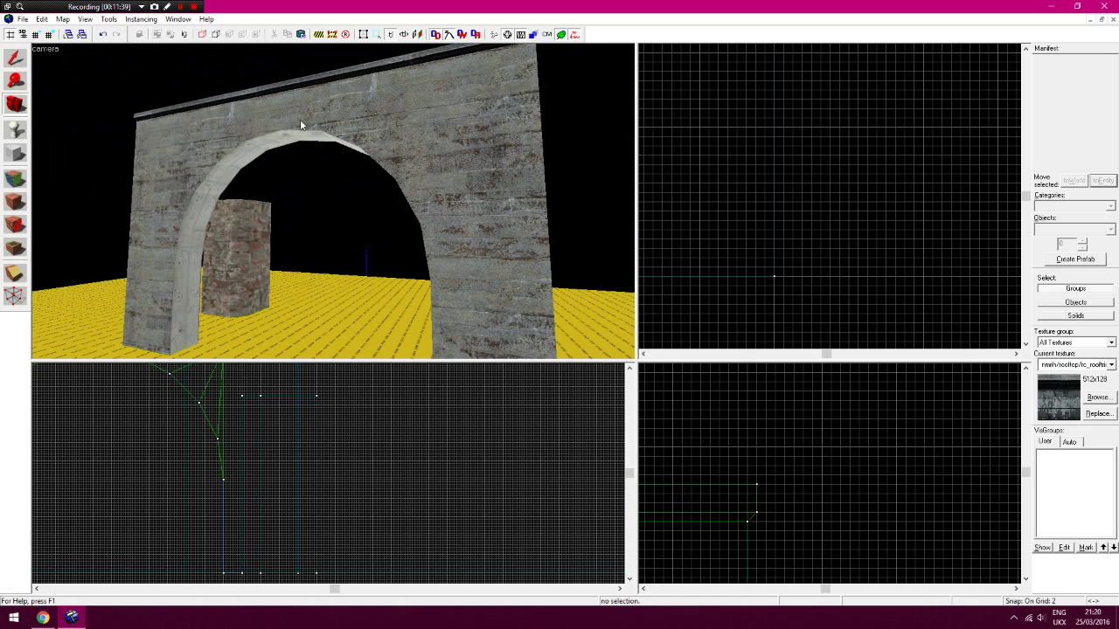
click(13, 85)
right_click(929, 217)
right_click(903, 218)
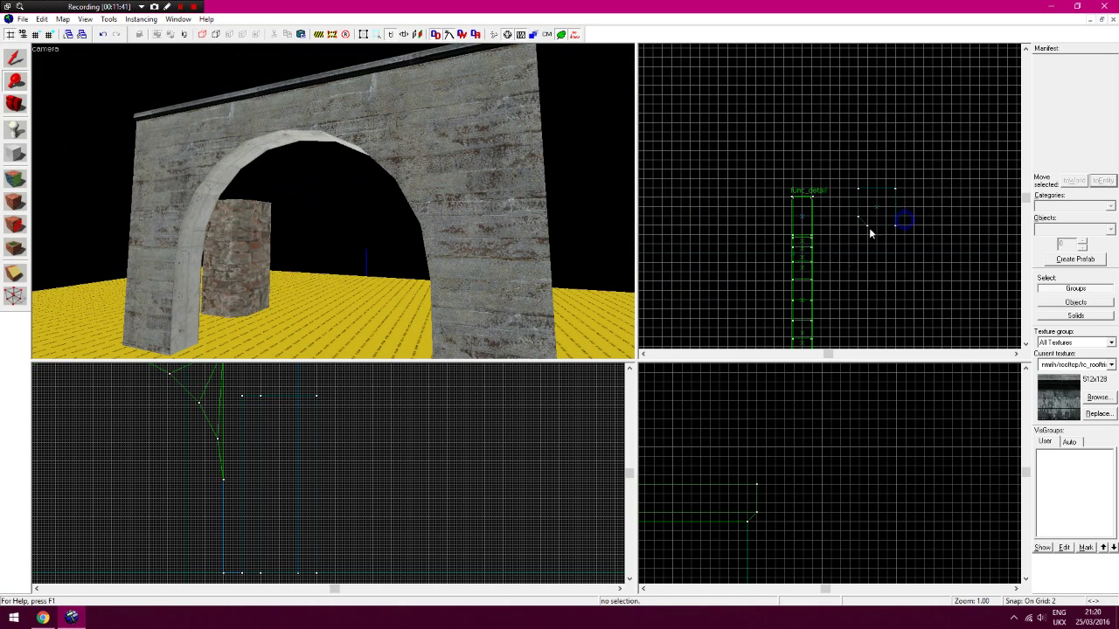
key(Down)
key(Down)
click(819, 150)
right_click(277, 403)
key(Left)
click(340, 393)
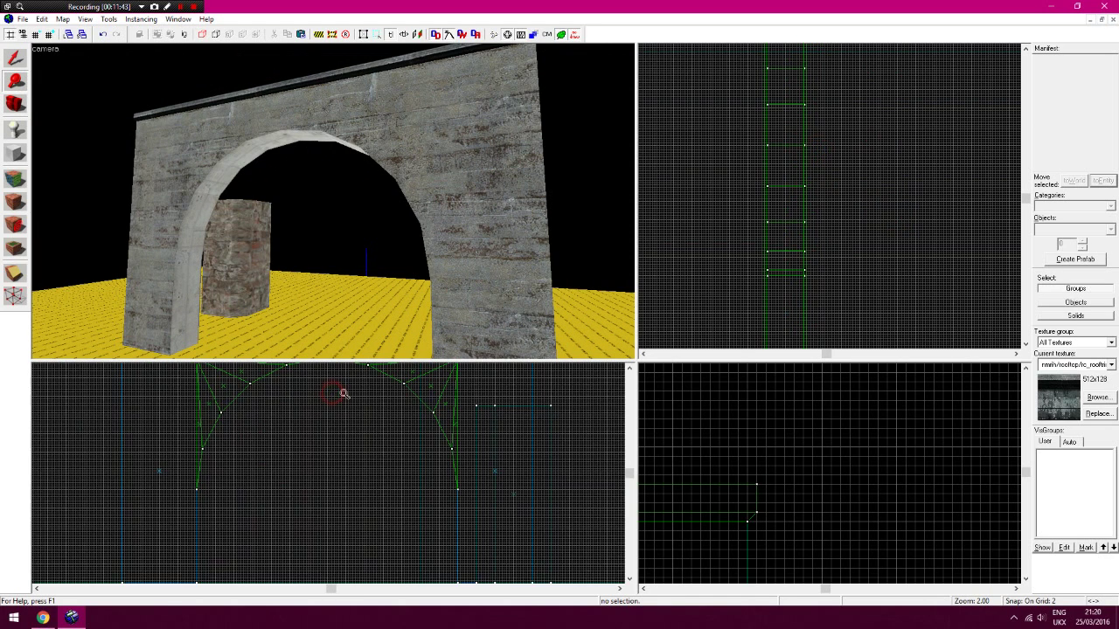
key(Up)
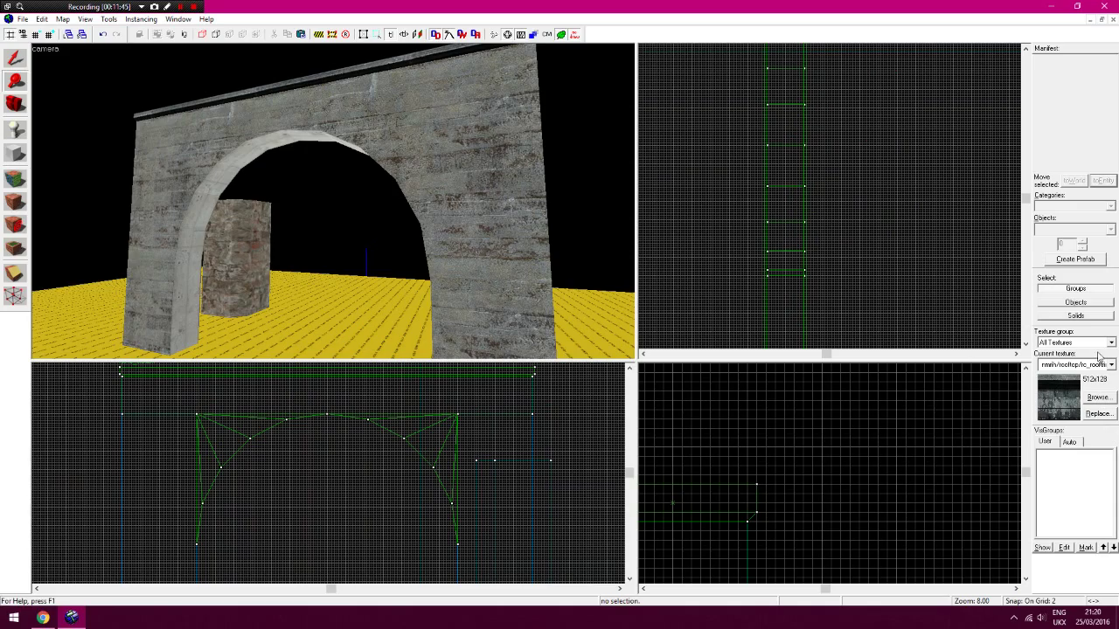
Filter the texture browser for nodraw and make tools/toolsnodraw the current texture
click(1097, 398)
text(nod)
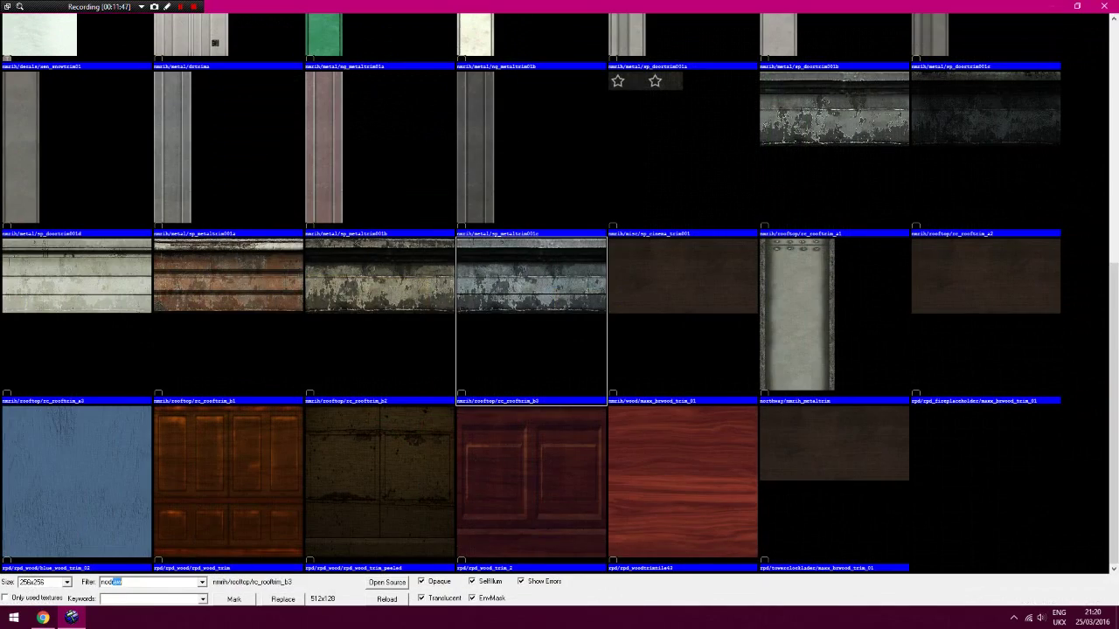
text(raw)
double_click(104, 118)
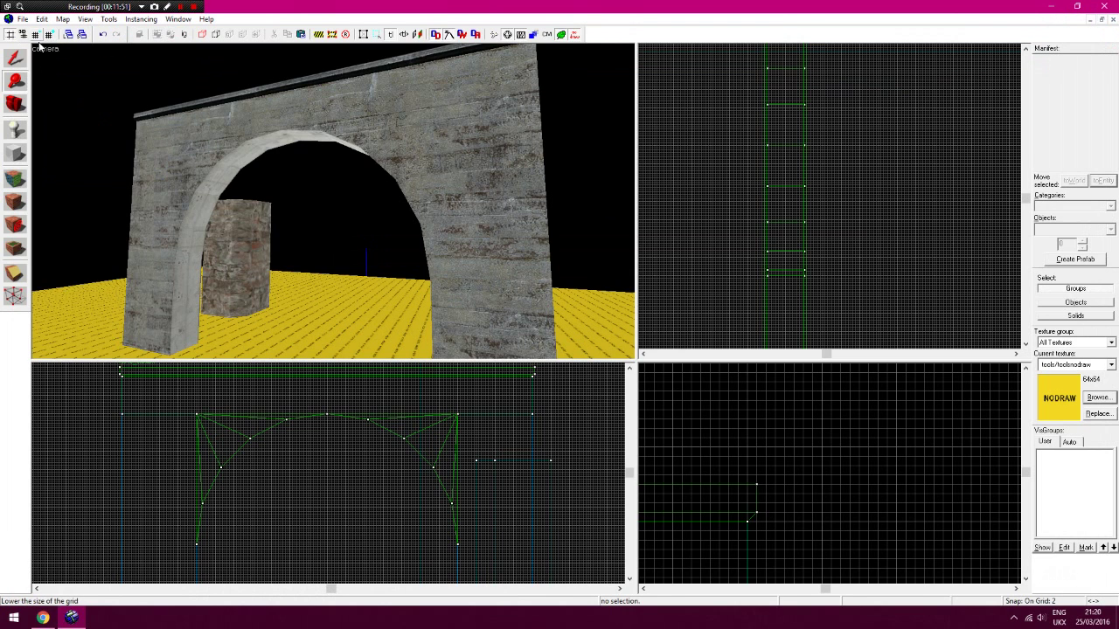
Select the roof-trim ledge on top of the archway, move it sideways clear of the arch to about X -224, and deselect it
click(19, 56)
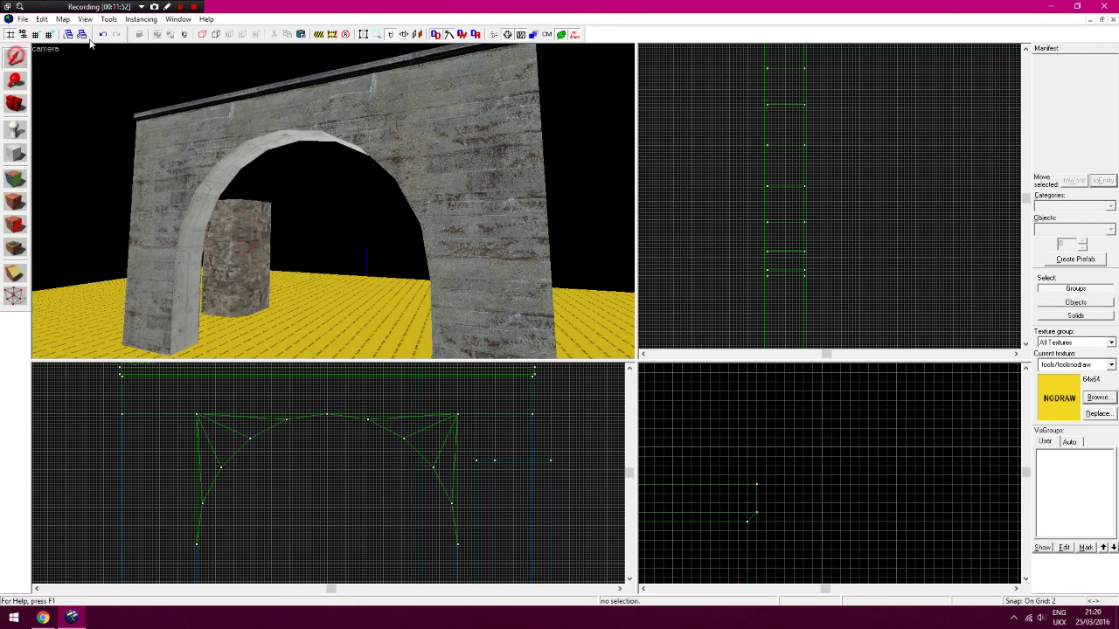
click(212, 100)
scroll(772, 170, up, 3)
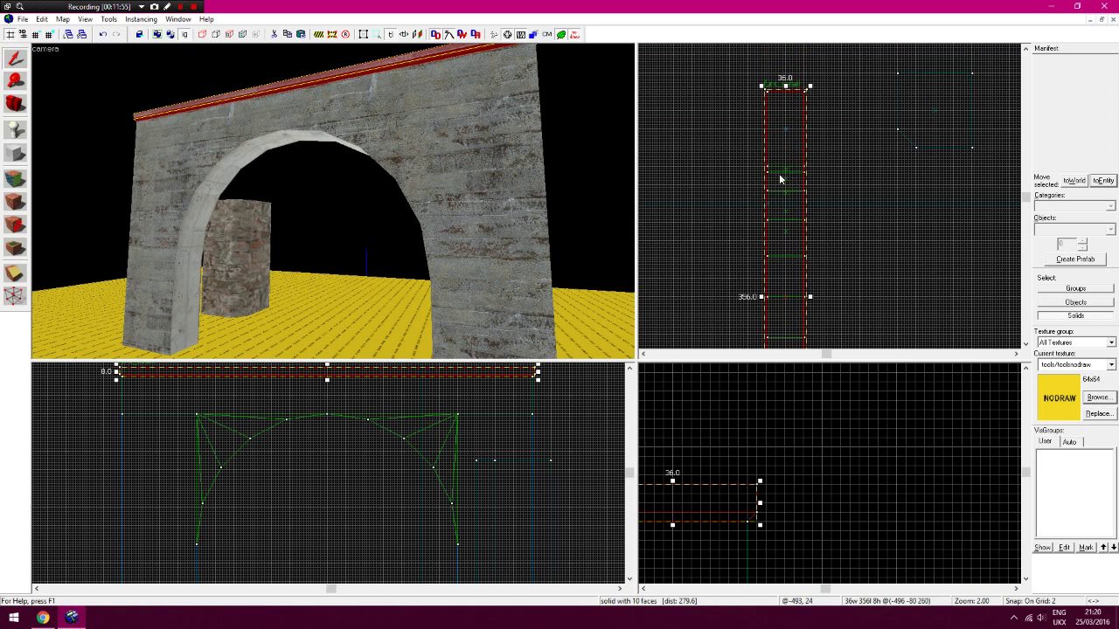
key(Up)
drag(778, 172, 811, 175)
key(Right)
key(Right)
key(Right)
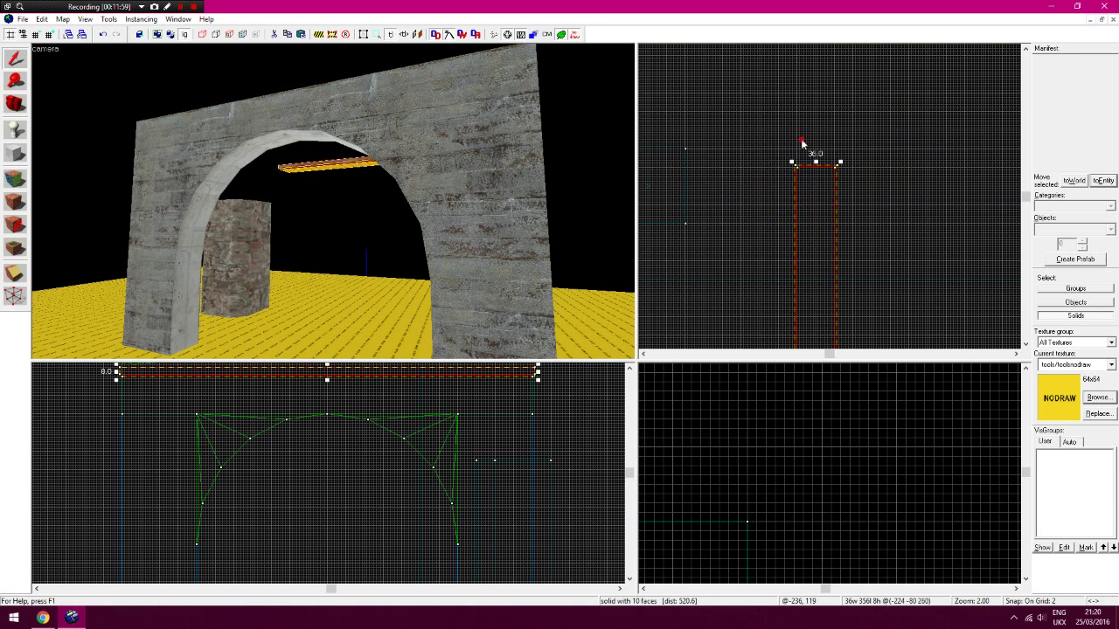
click(802, 139)
key(Left)
Create a nodraw block 224 by 224 and 8 units high on grid 4, lowered into the upper part of the arch opening
click(15, 153)
key(Down)
key(Left)
key(Left)
key(Left)
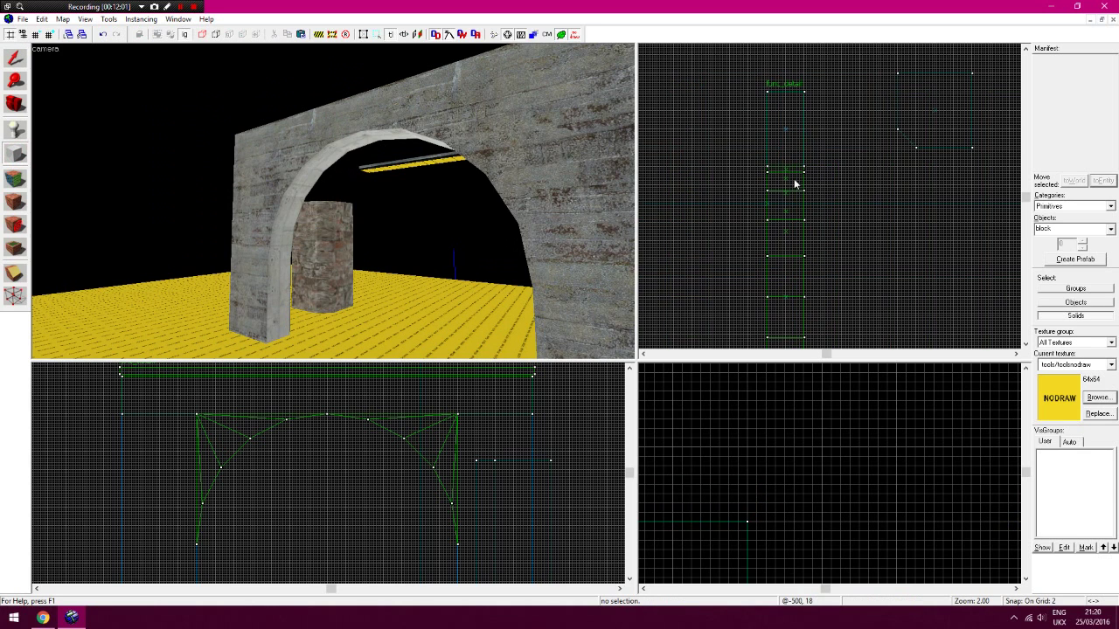
drag(767, 166, 945, 278)
click(50, 34)
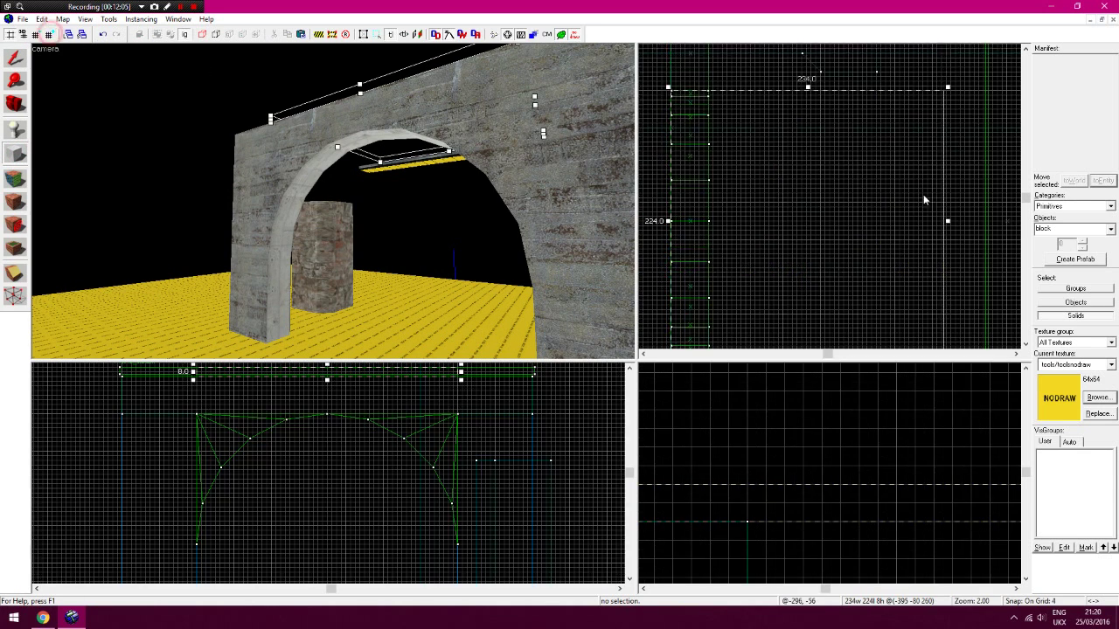
mouse_move(949, 222)
mouse_down()
mouse_move(965, 220)
mouse_move(934, 224)
mouse_up()
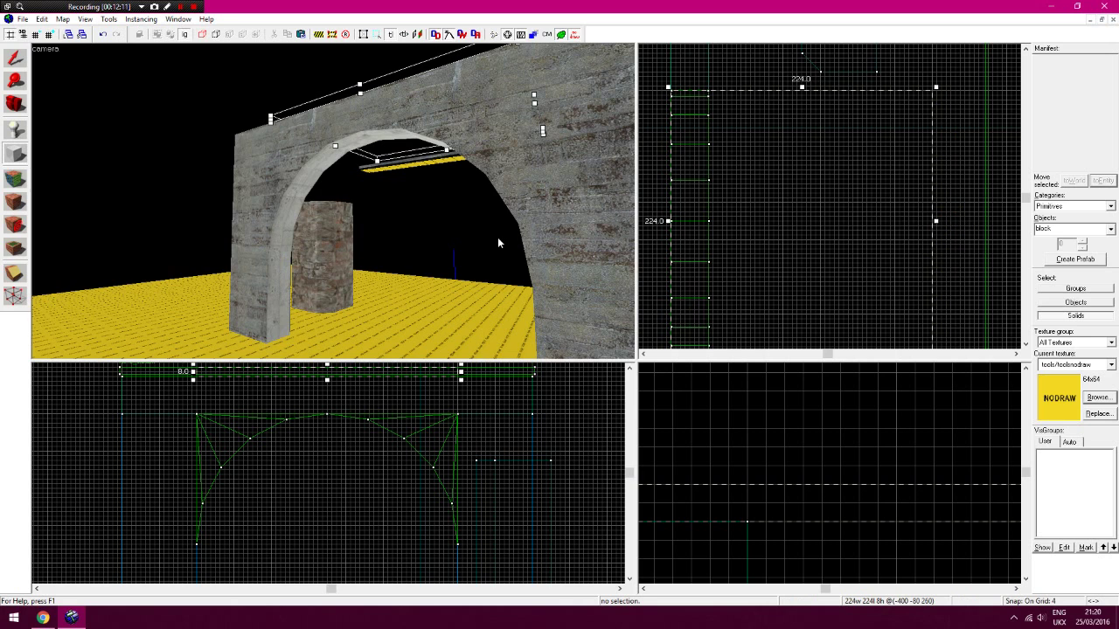
drag(370, 381, 370, 445)
key(Return)
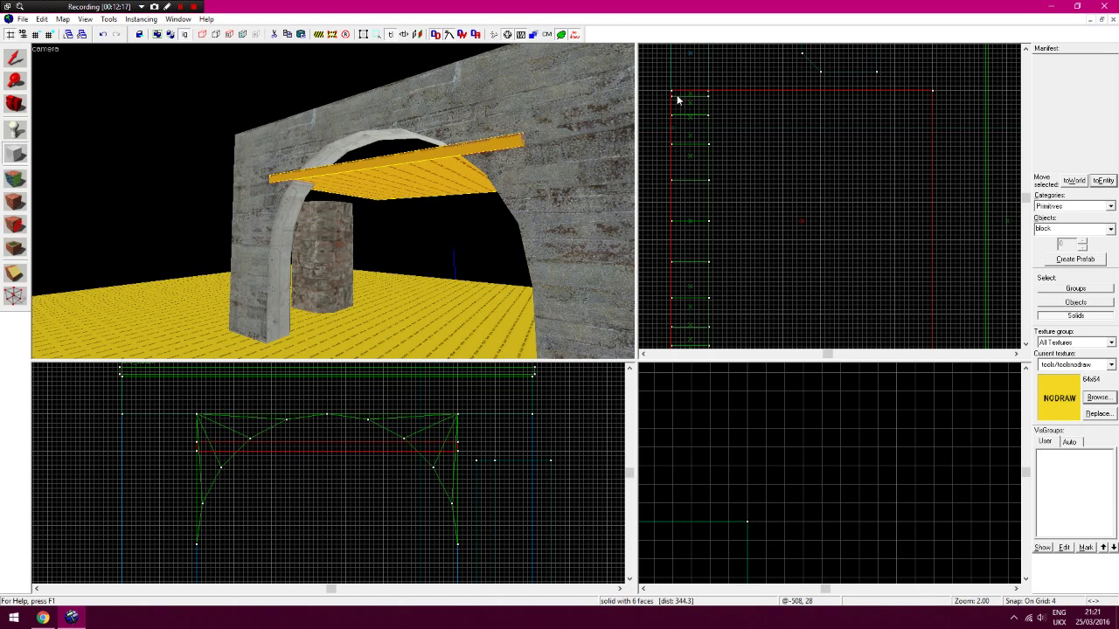
Try replacing the block with a slightly smaller one level with the archway's top, and delete it
drag(672, 91, 930, 276)
key(Delete)
key(Return)
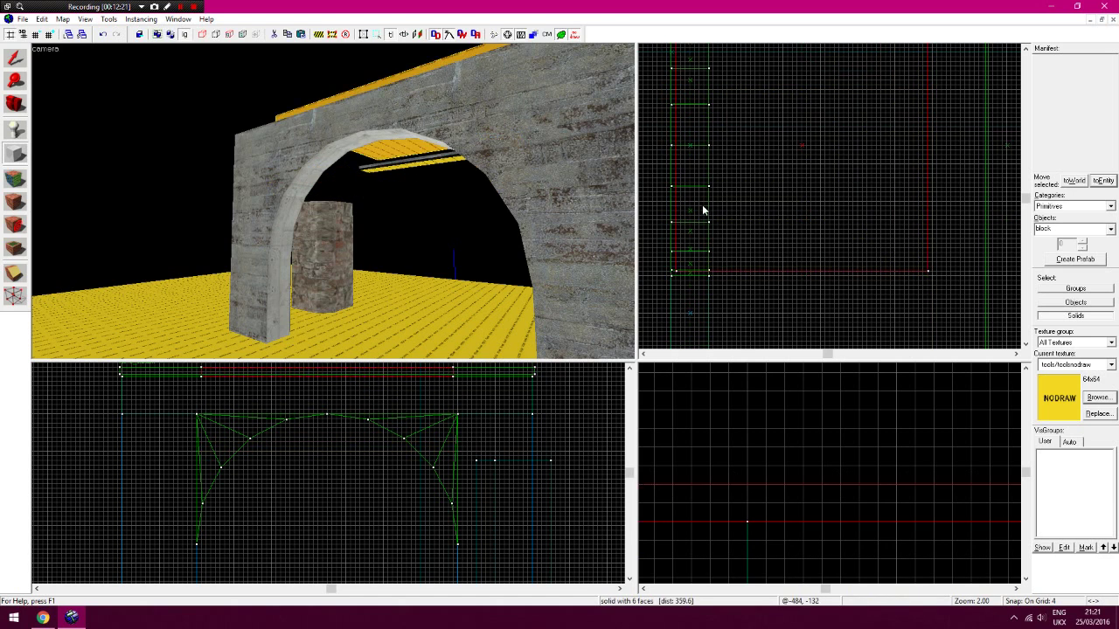
key(Delete)
Create a 20-sided nodraw cylinder 224 by 224 and 8 units high at the archway's top, matching the opening's width
click(9, 58)
click(15, 153)
click(1110, 229)
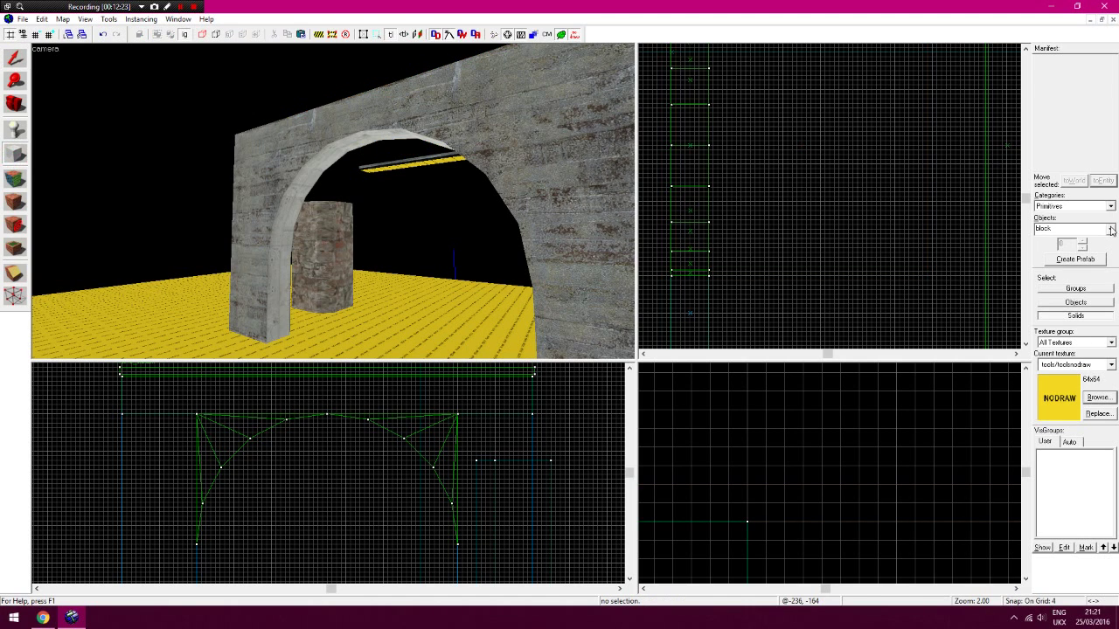
click(1106, 260)
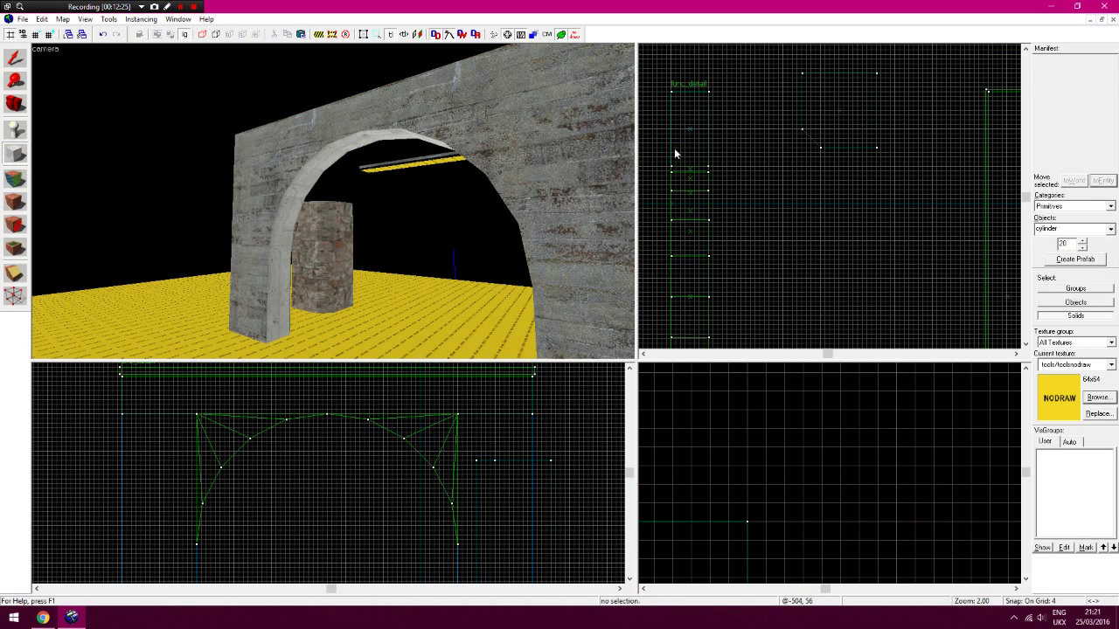
drag(673, 172, 934, 277)
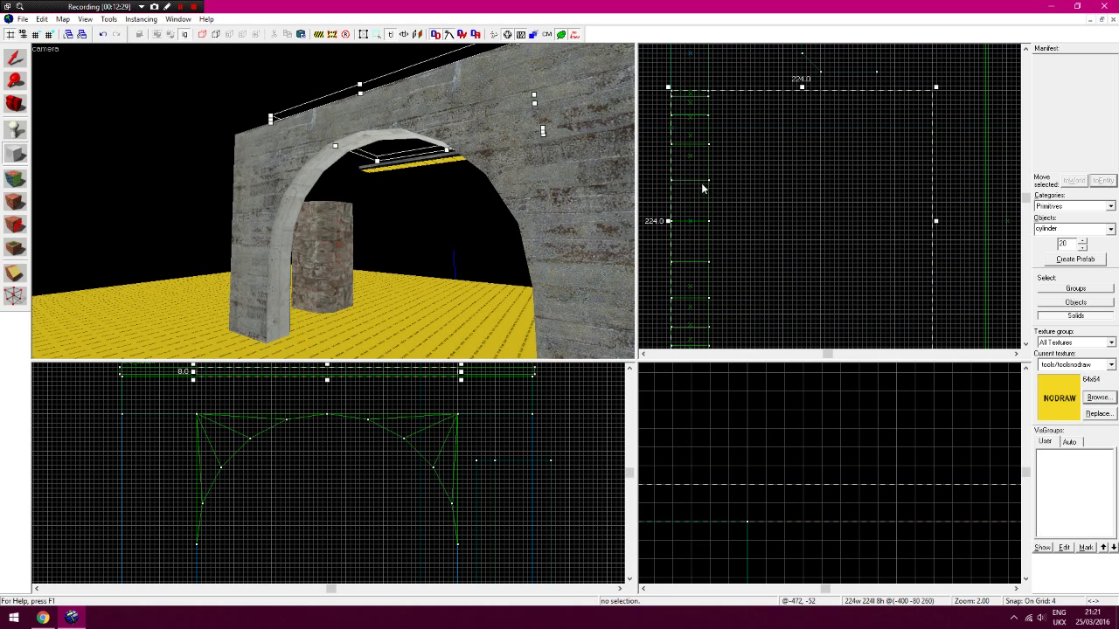
key(Up)
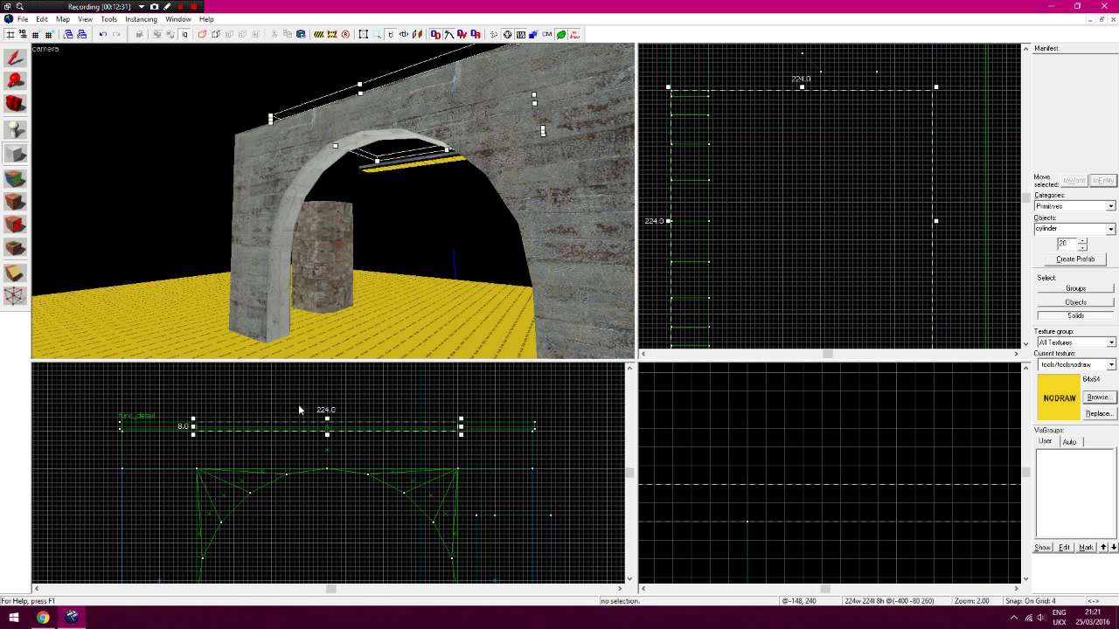
key(Return)
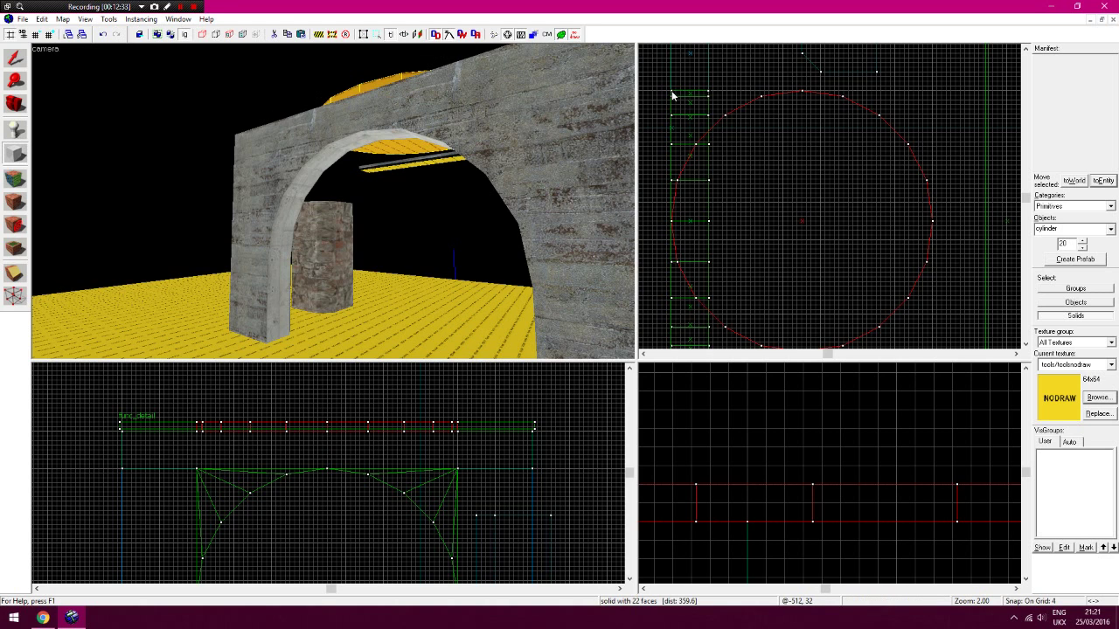
Create a second 20-sided cylinder inside the first, 220 by 220 and 8 units high
key(Down)
drag(671, 90, 933, 277)
key(Up)
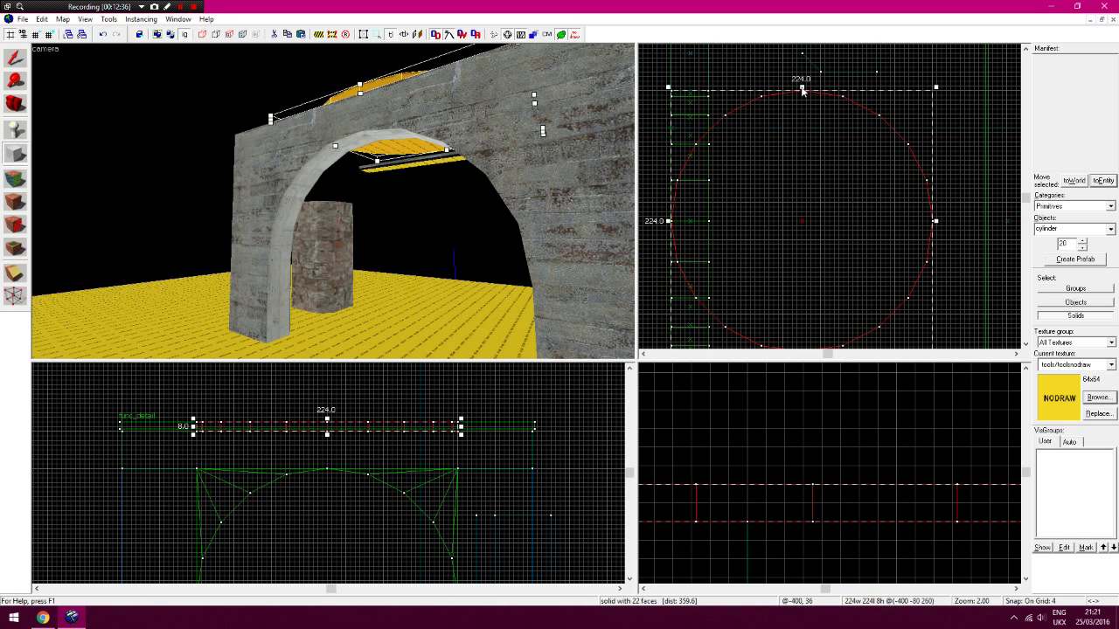
drag(802, 90, 799, 99)
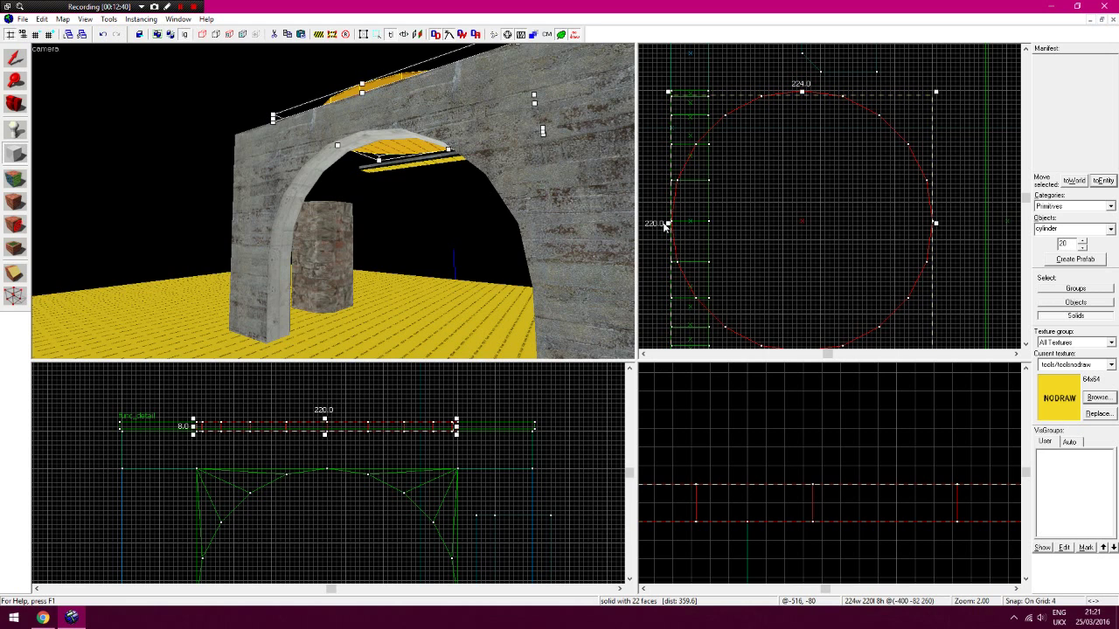
drag(666, 224, 671, 224)
key(Return)
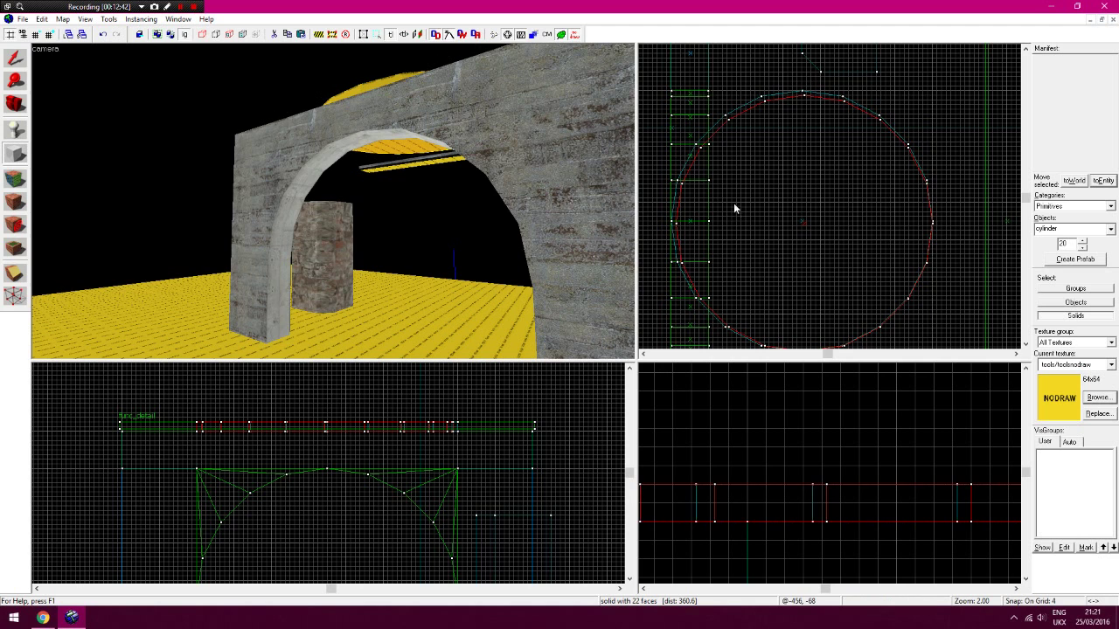
Reduce the grid to 2, centre the smaller cylinder inside the larger one, and deselect it
click(15, 58)
key(bracketleft)
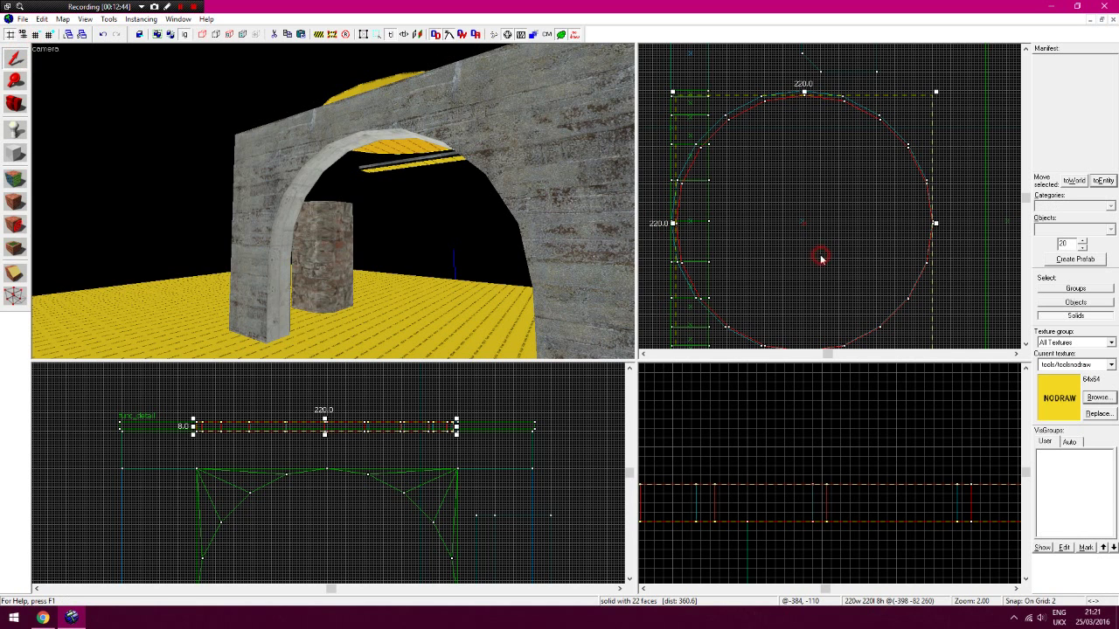
drag(820, 255, 818, 256)
click(949, 188)
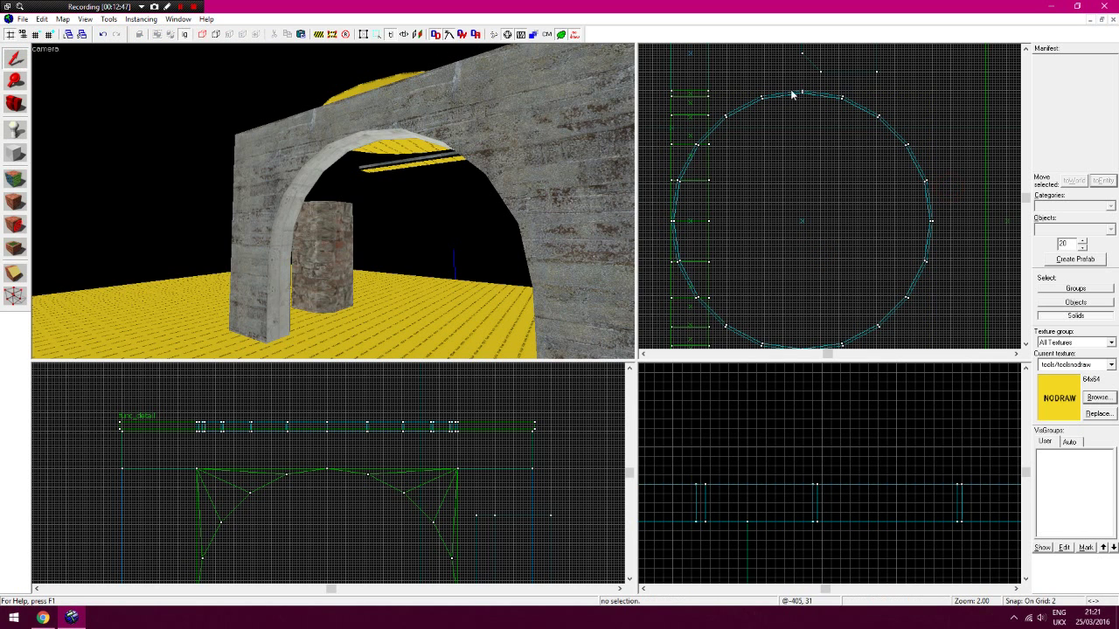
Select both nested cylinders and rotate them 90 degrees about the Y axis
click(363, 85)
drag(742, 74, 765, 121)
key(Return)
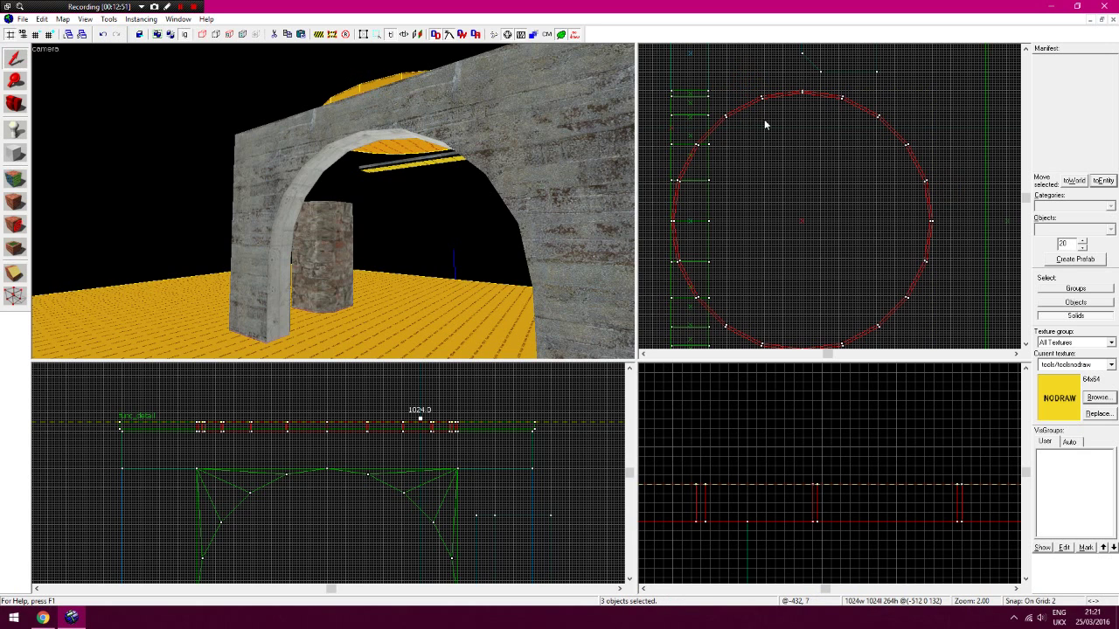
ctrl+click(393, 308)
key(ctrl+m)
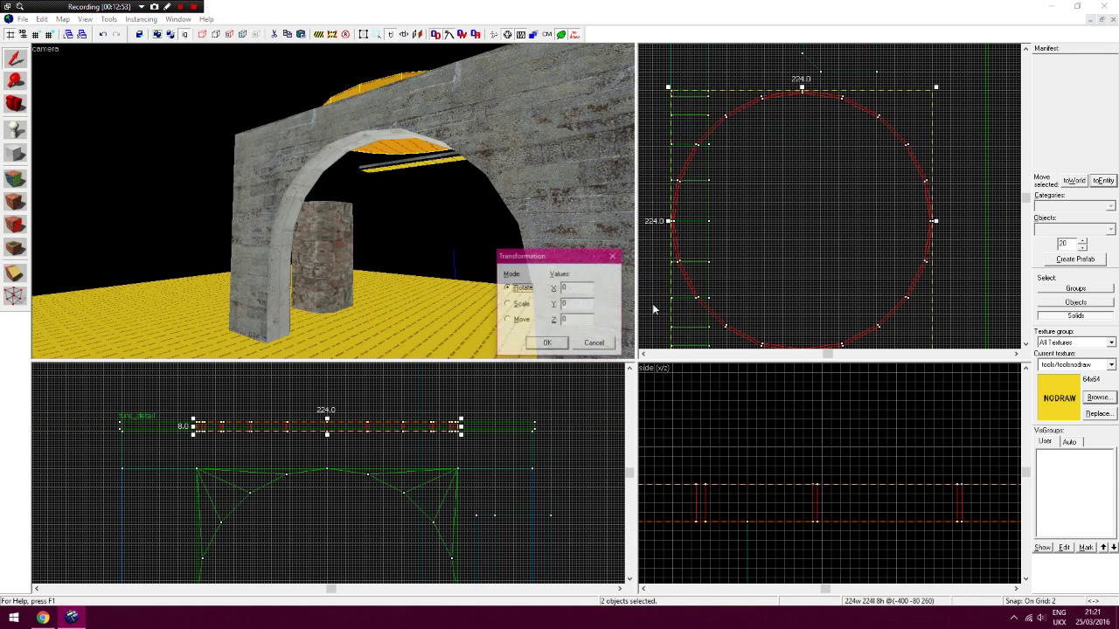
drag(559, 304, 609, 299)
text(90)
key(Return)
Lower the upright cylinders until their rim meets the crown of the arch opening, and deselect them
drag(274, 409, 297, 491)
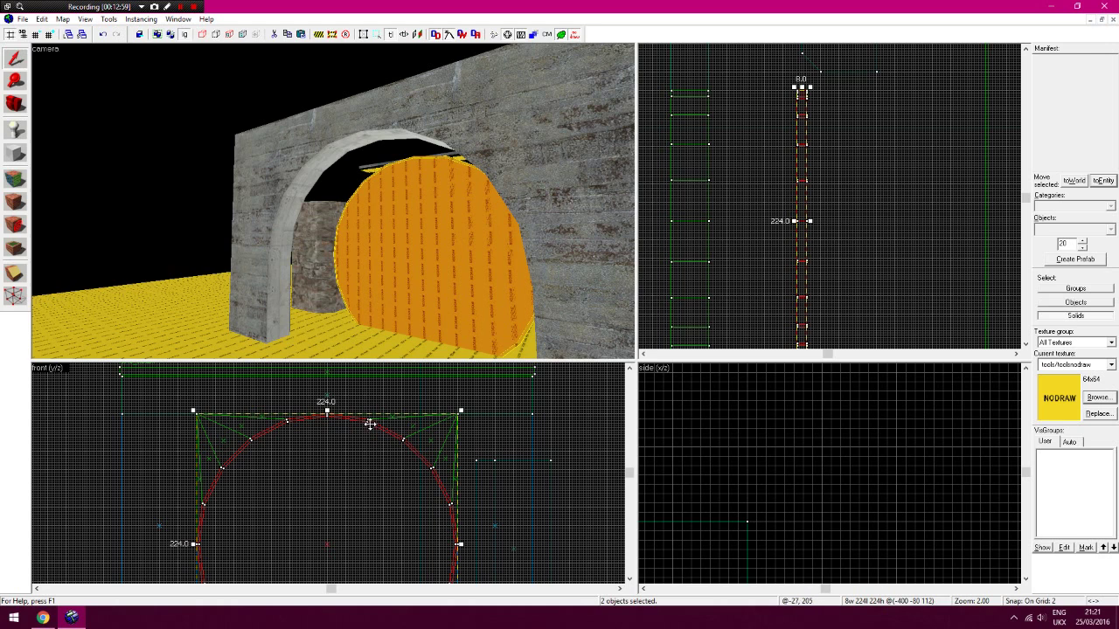
key(shift+g)
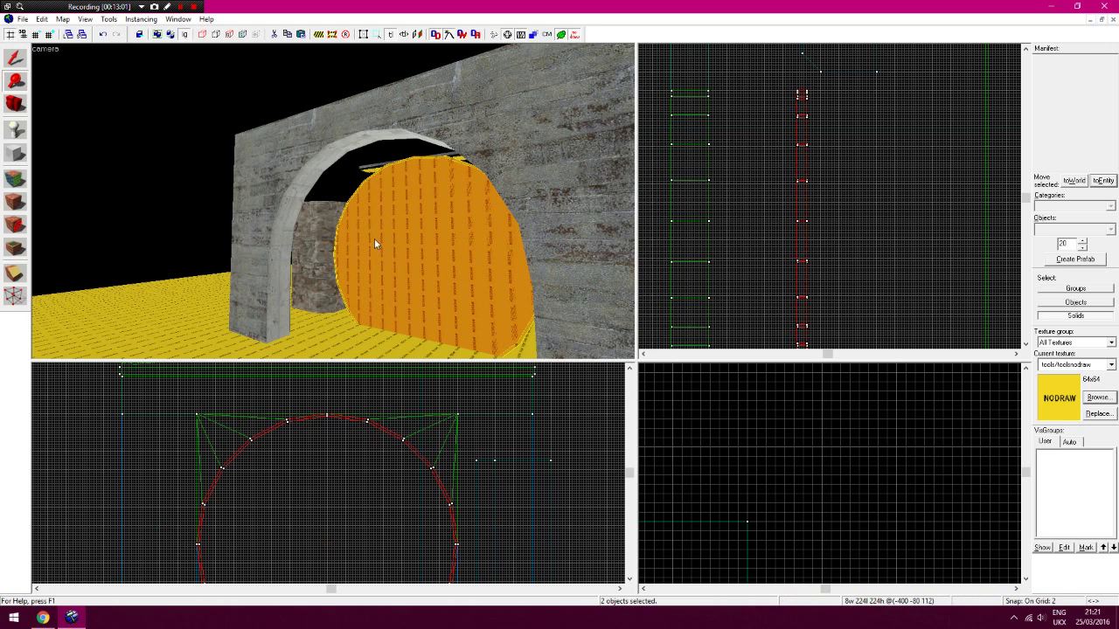
key(z)
key(w)
key(z)
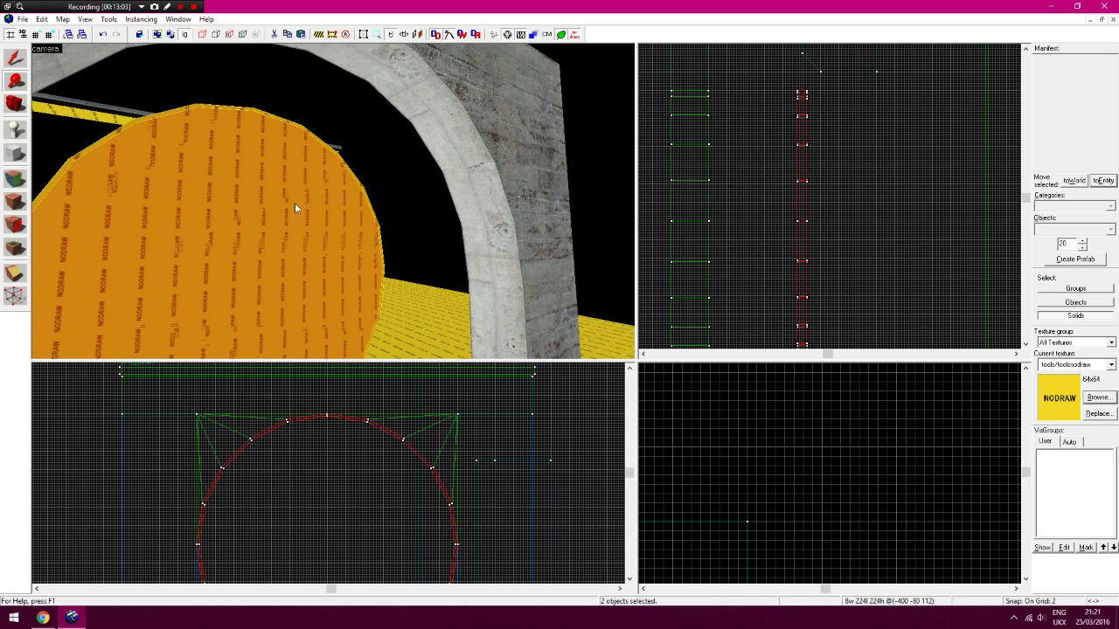
click(344, 426)
click(345, 415)
click(365, 417)
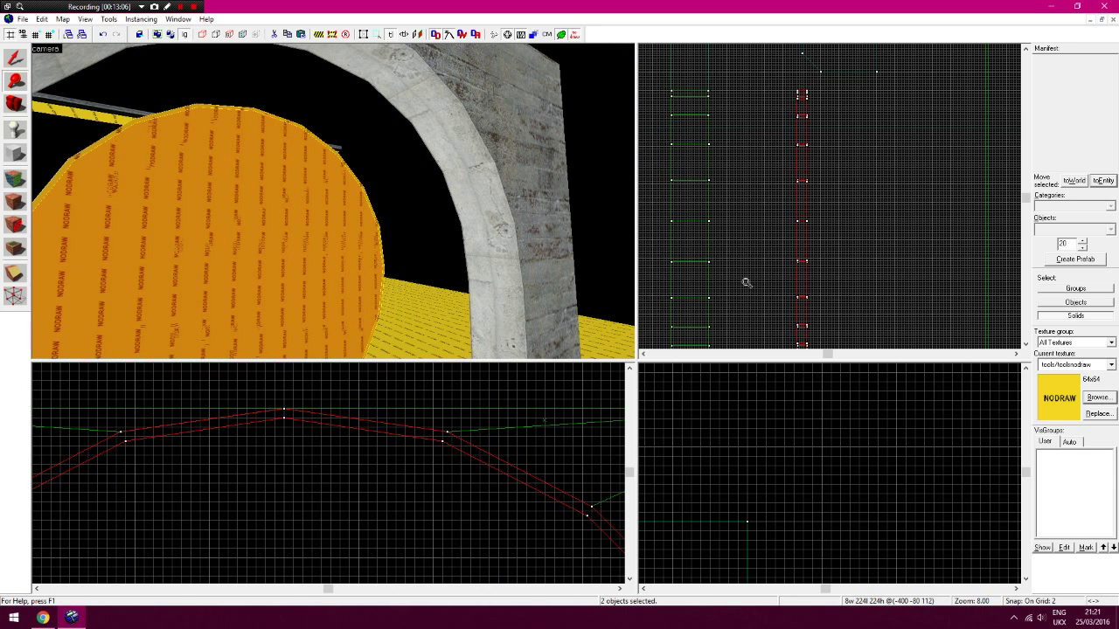
click(671, 106)
key(shift+s)
click(666, 140)
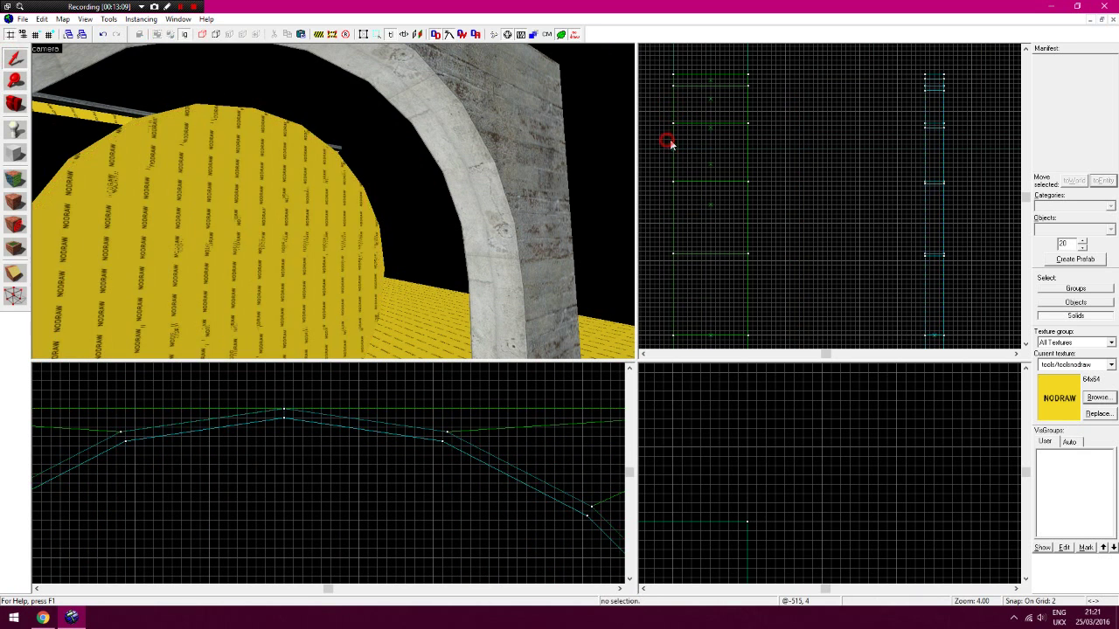
Create a nodraw block 8 wide, 36 long and 10 high spanning the ring's first segment, set beside the cylinders
click(14, 152)
click(1110, 228)
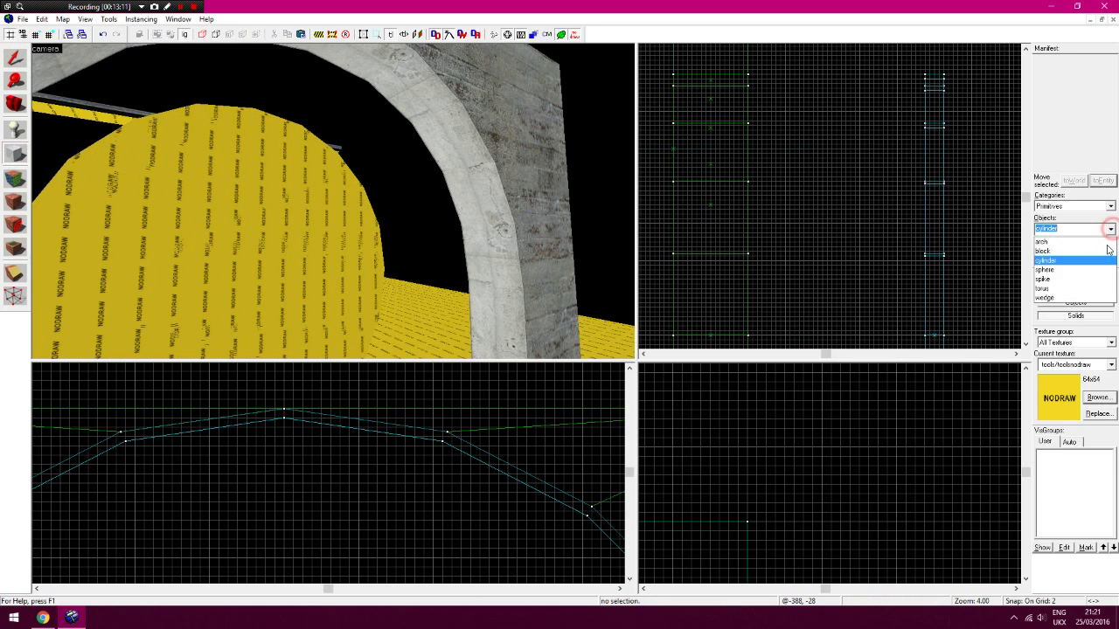
click(1107, 250)
drag(283, 408, 451, 456)
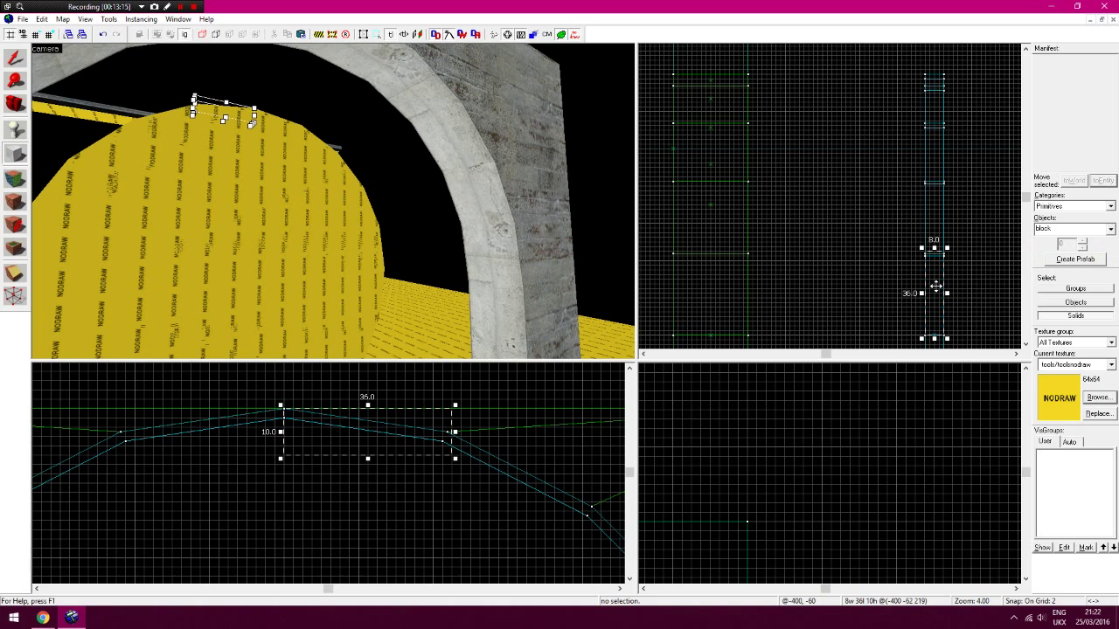
drag(935, 287, 831, 282)
key(Return)
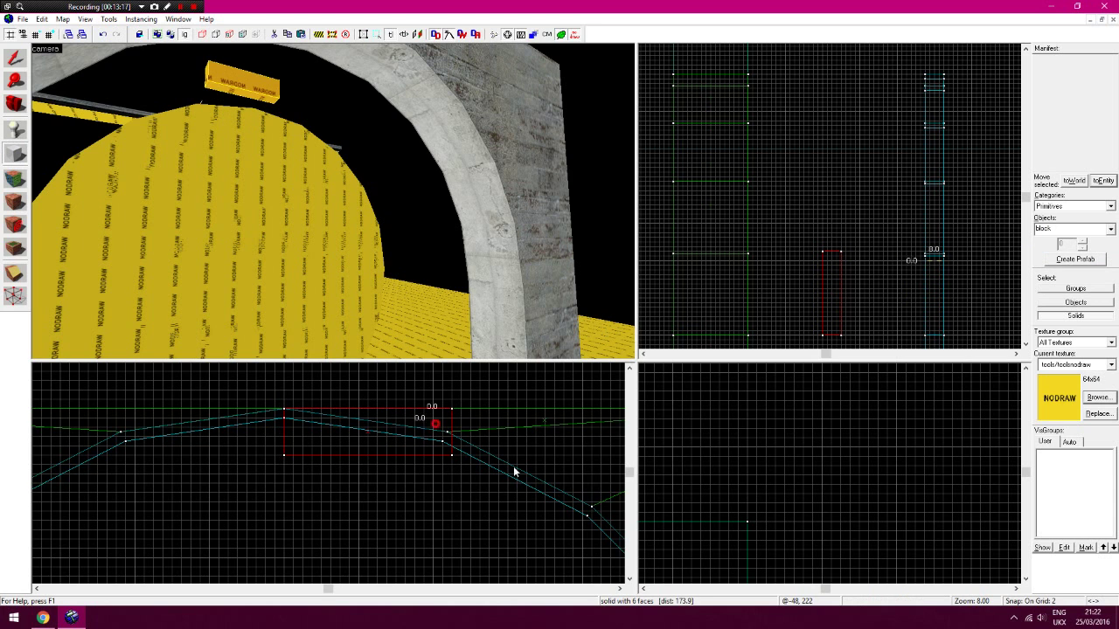
Create a second block 8 wide, 36 long and 22 high spanning the ring's next segment, in line with the first
drag(432, 419, 600, 521)
drag(935, 254, 835, 259)
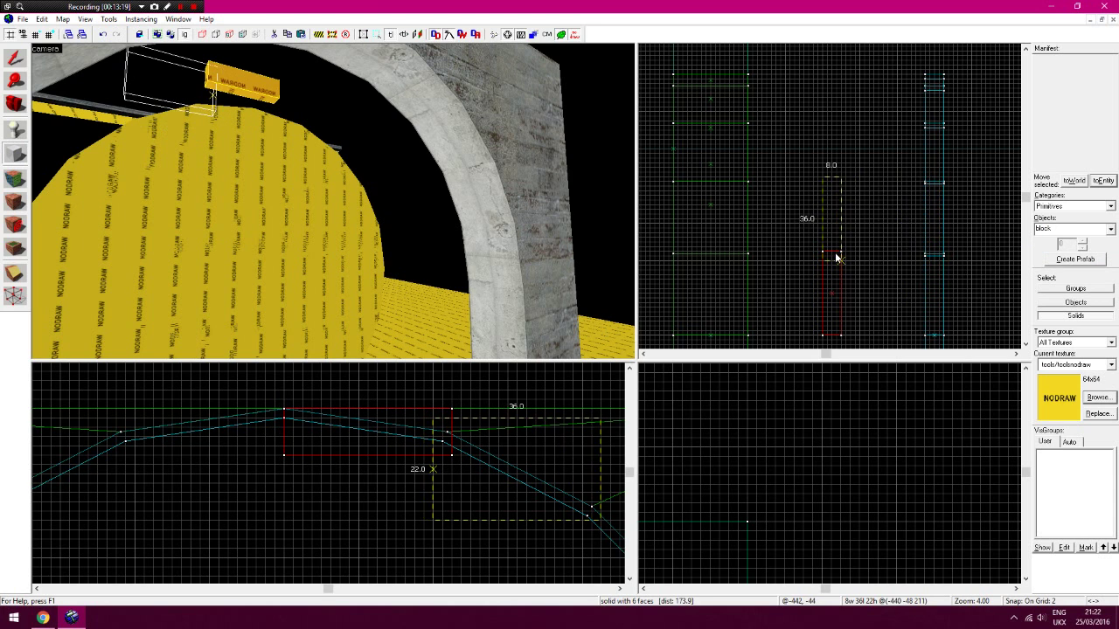
drag(836, 254, 837, 256)
key(Return)
Create a third block 8 wide, 50 long and 36 high spanning the ring's third segment, in line with the others
middle_drag(551, 467, 263, 366)
drag(263, 365, 501, 534)
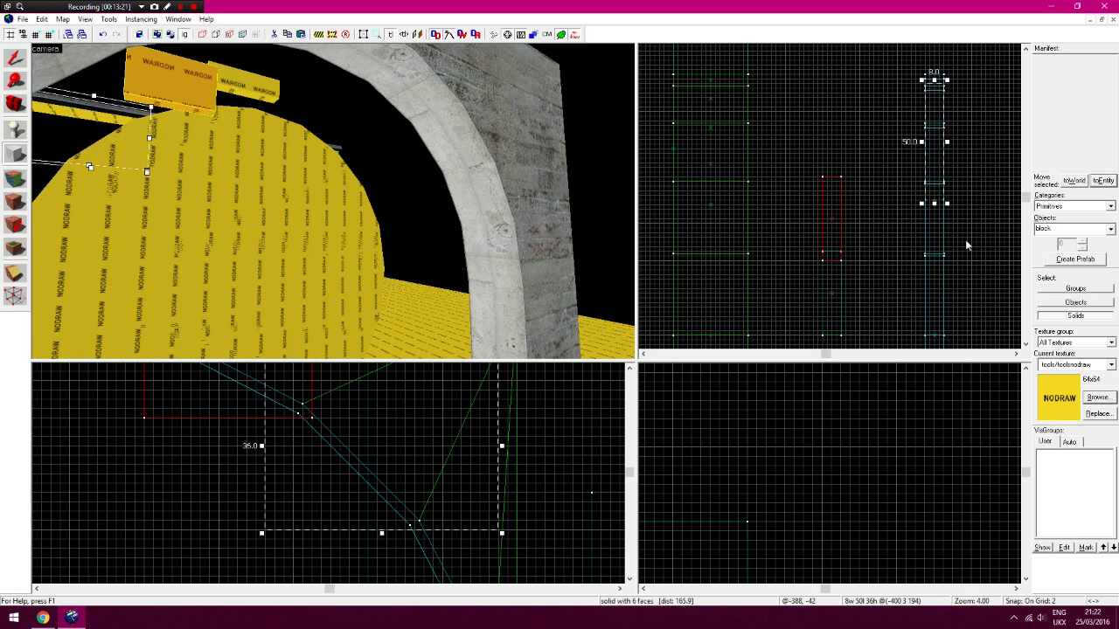
drag(942, 194, 841, 187)
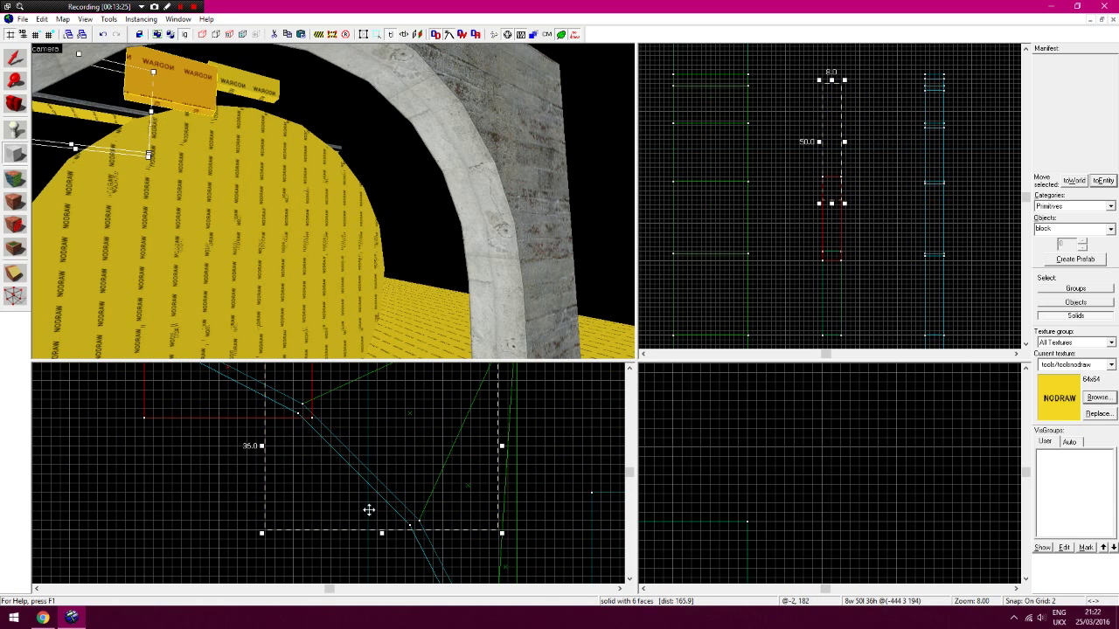
key(Return)
key(Down)
Try twice to add a 56-unit-wide block over the ring's fourth segment, removing each one
drag(376, 432, 522, 567)
mouse_move(934, 152)
mouse_down()
mouse_move(835, 122)
mouse_move(803, 70)
mouse_up()
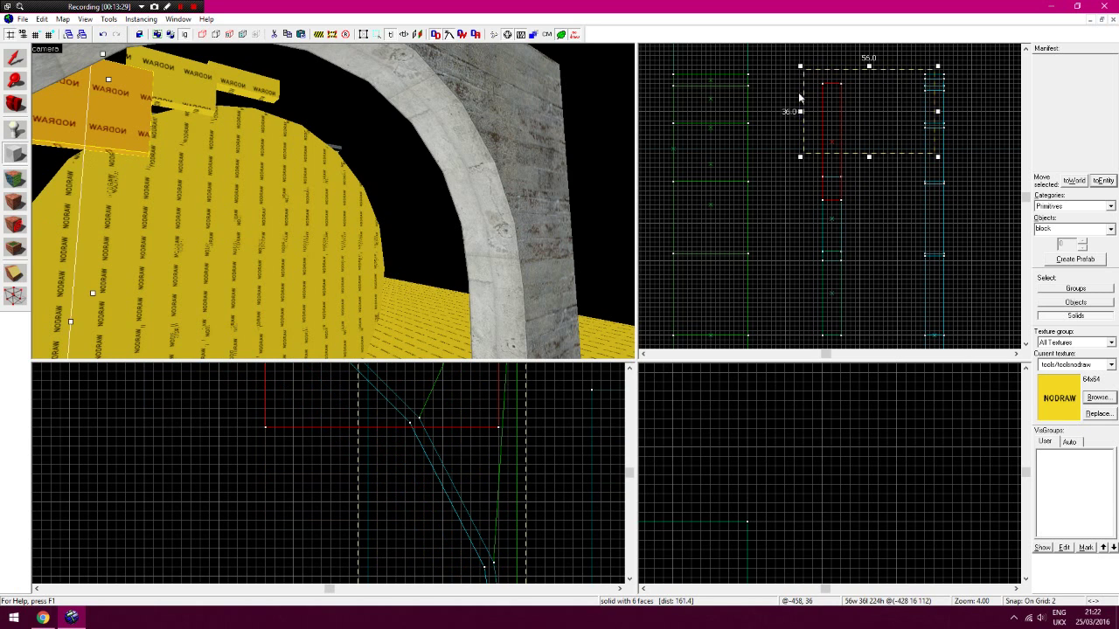
key(Return)
click(13, 52)
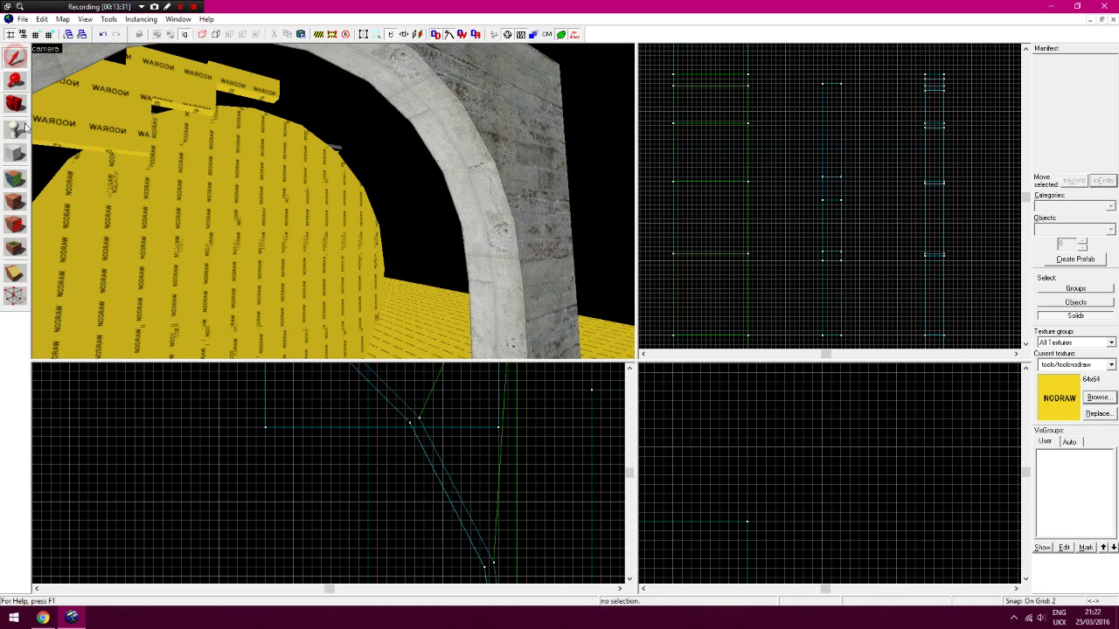
click(15, 153)
drag(374, 401, 513, 586)
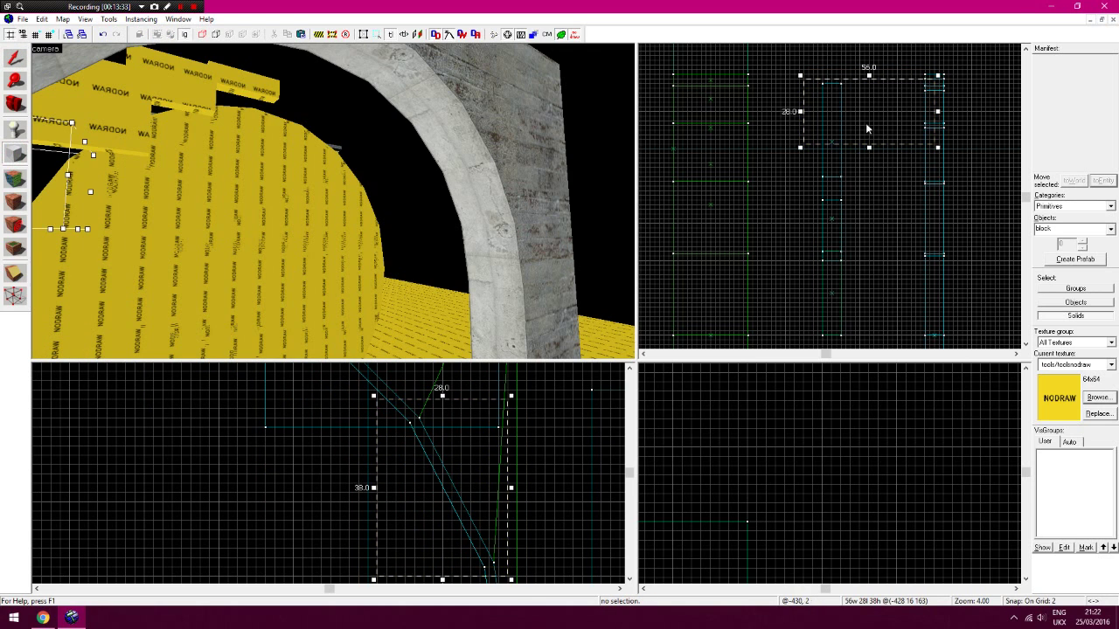
click(13, 58)
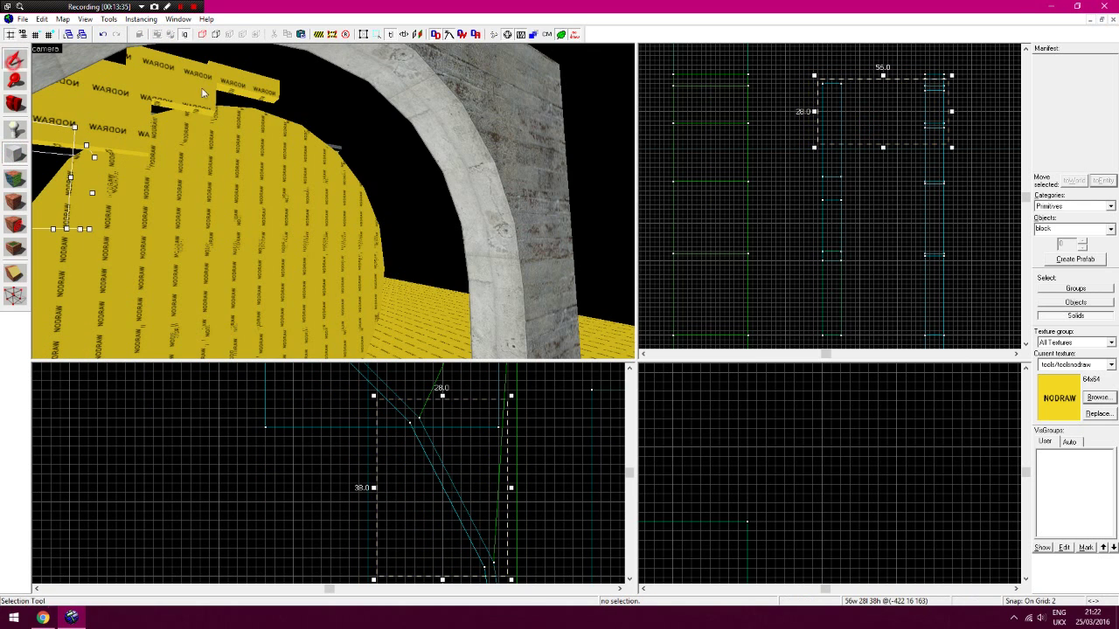
click(15, 153)
key(Return)
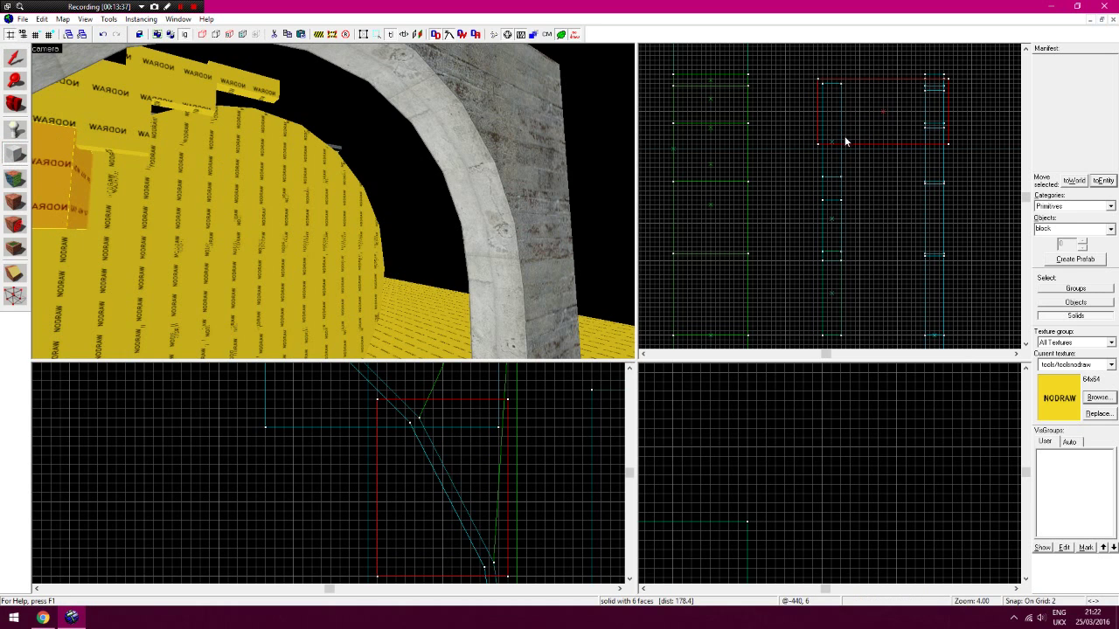
click(15, 58)
click(822, 162)
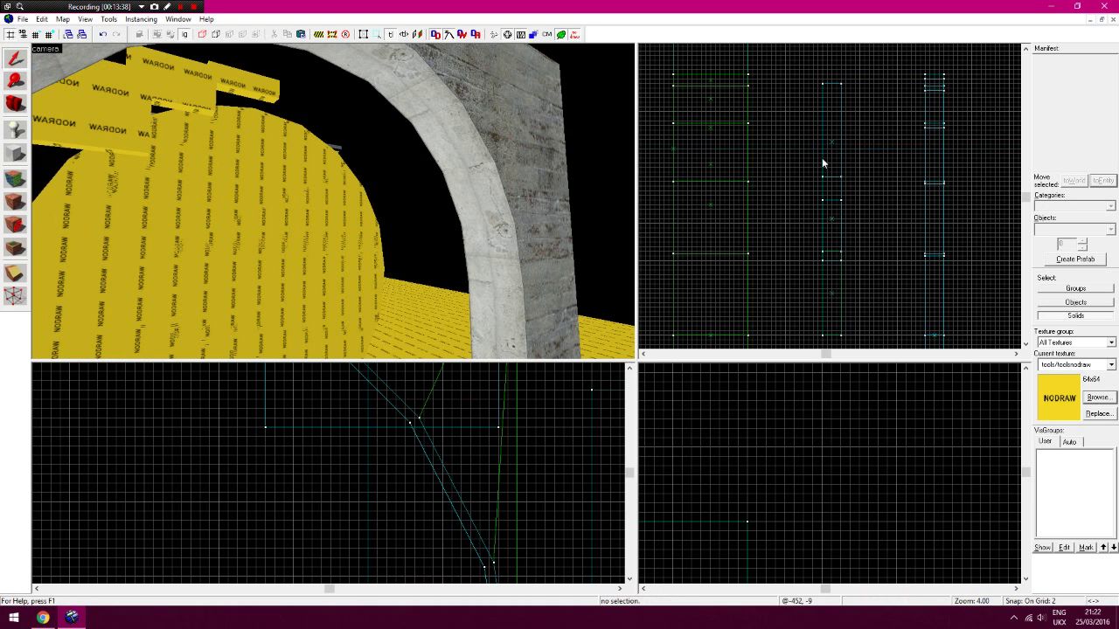
Reuse the third block's 8-unit thickness to create a block 36 long and 40 high over the ring's fourth segment
click(836, 143)
scroll(410, 455, up, 2)
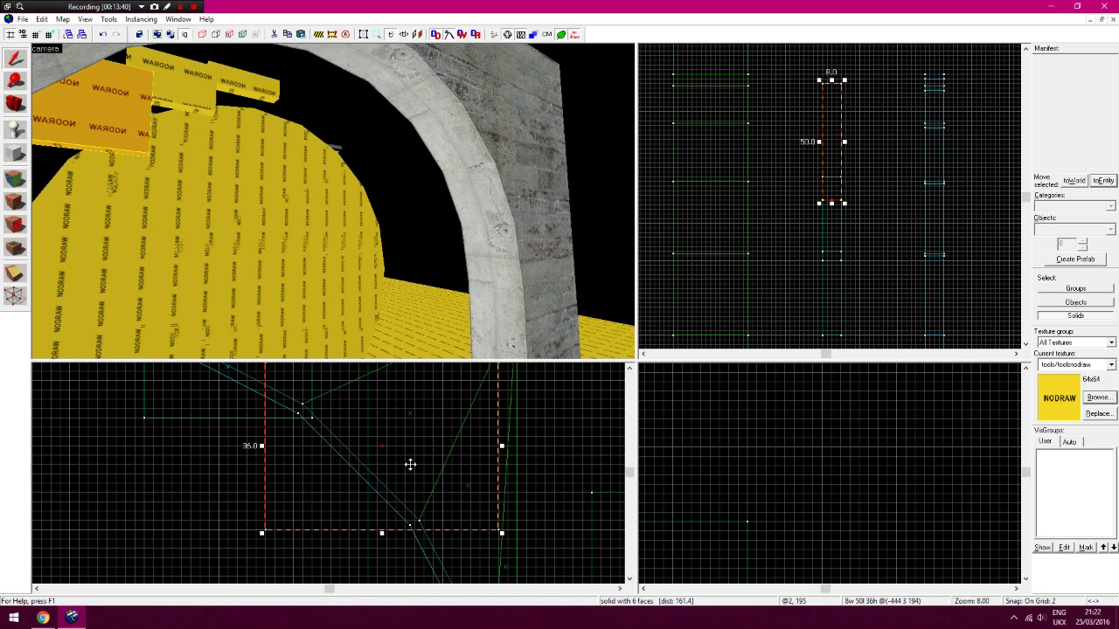
scroll(402, 472, down, 2)
click(362, 491)
click(11, 154)
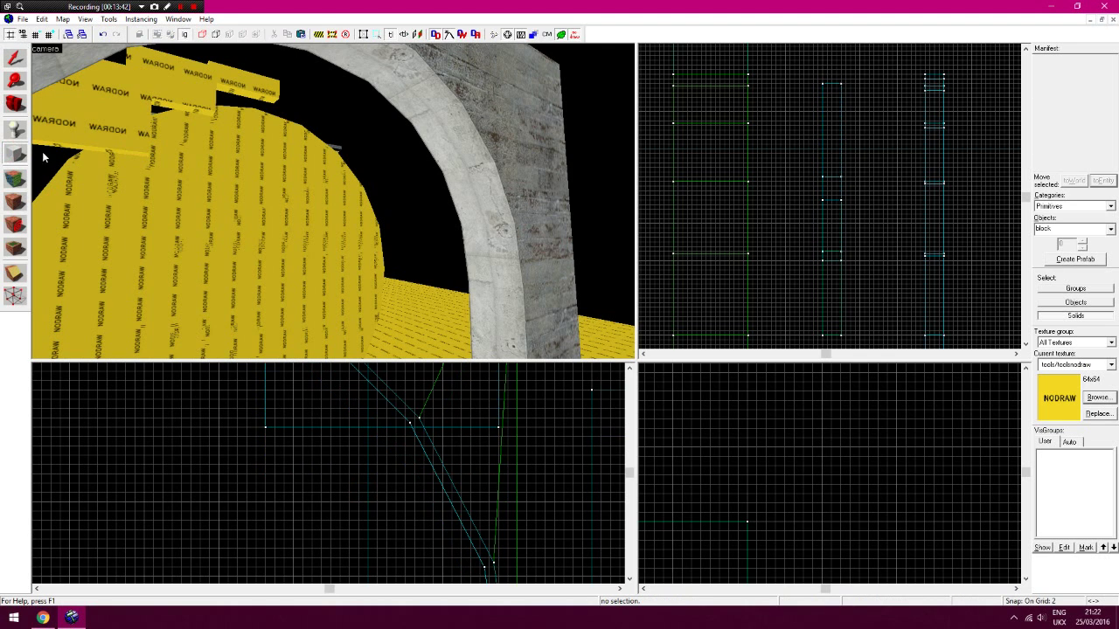
drag(352, 382, 520, 520)
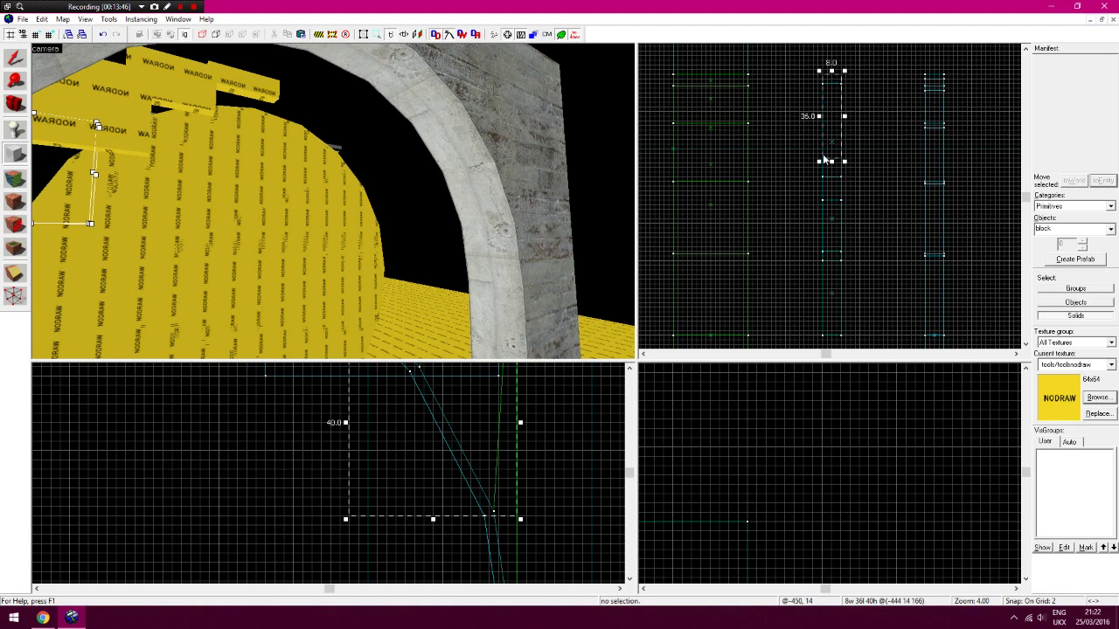
key(Up)
key(Down)
key(Down)
key(Return)
Create a fifth block 8 wide, 12 long and 42 high spanning the ring's last segment down to mid-height
drag(459, 425, 519, 522)
key(Down)
key(Down)
key(Return)
Clip the first block along both cylinder outlines and across the joint, leaving only the thin ring segment
key(Up)
key(Up)
key(Up)
key(Left)
key(Up)
key(Up)
key(Up)
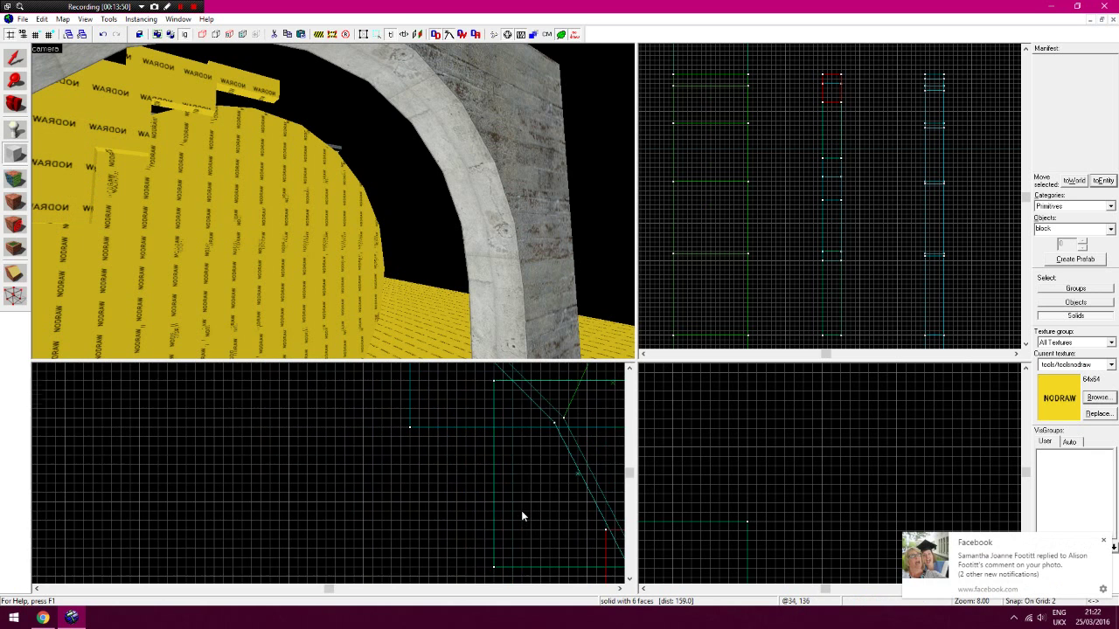
key(Up)
key(Up)
key(Up)
click(21, 62)
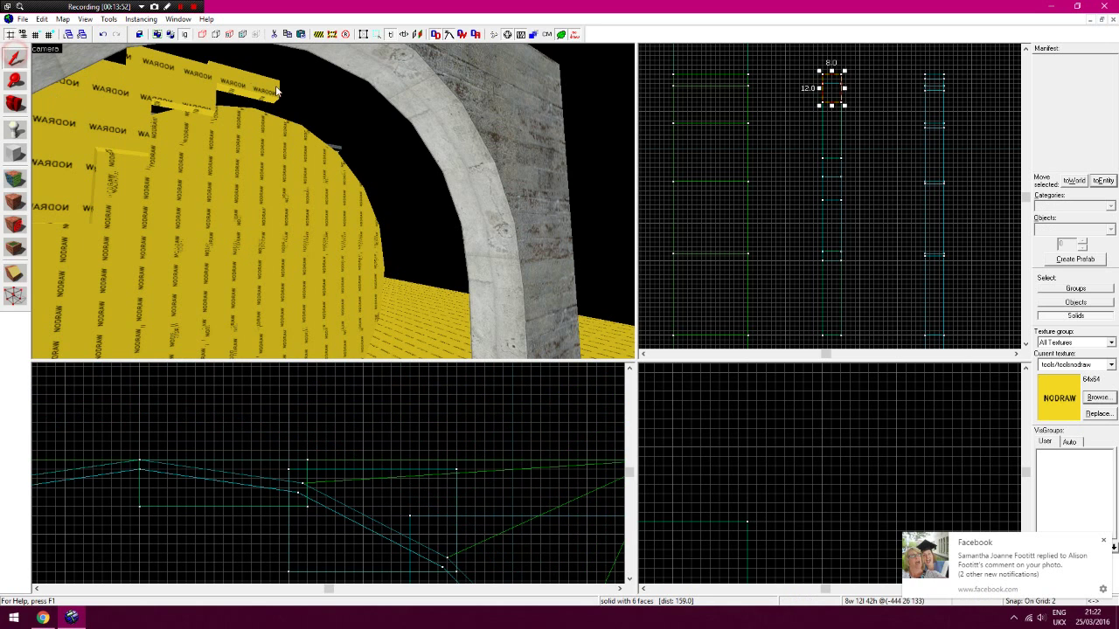
click(245, 81)
click(15, 80)
click(205, 504)
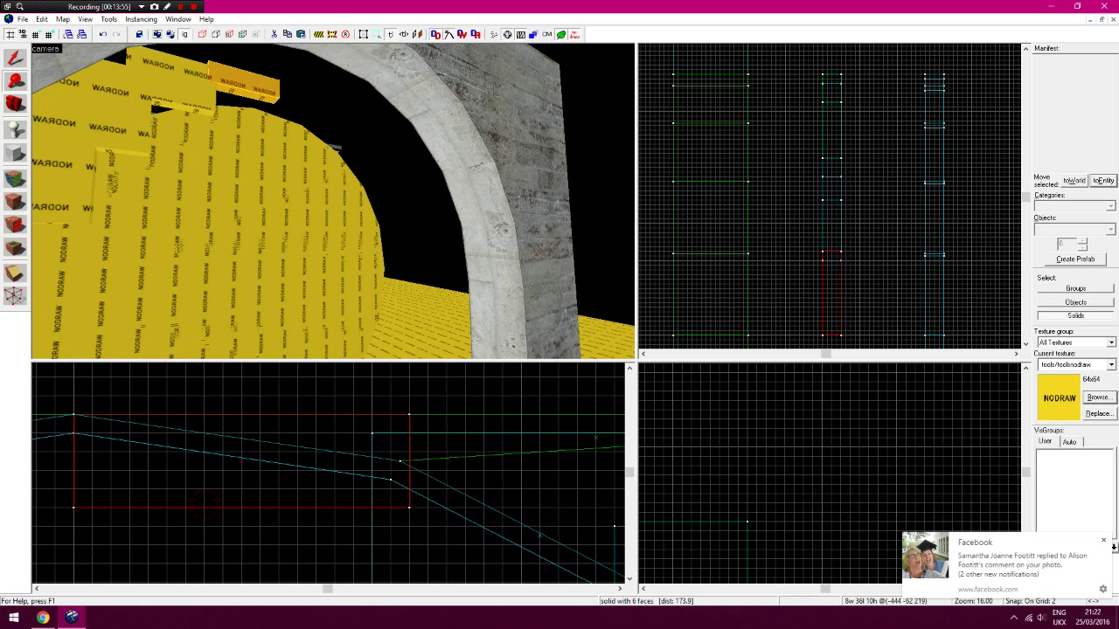
click(14, 272)
click(73, 413)
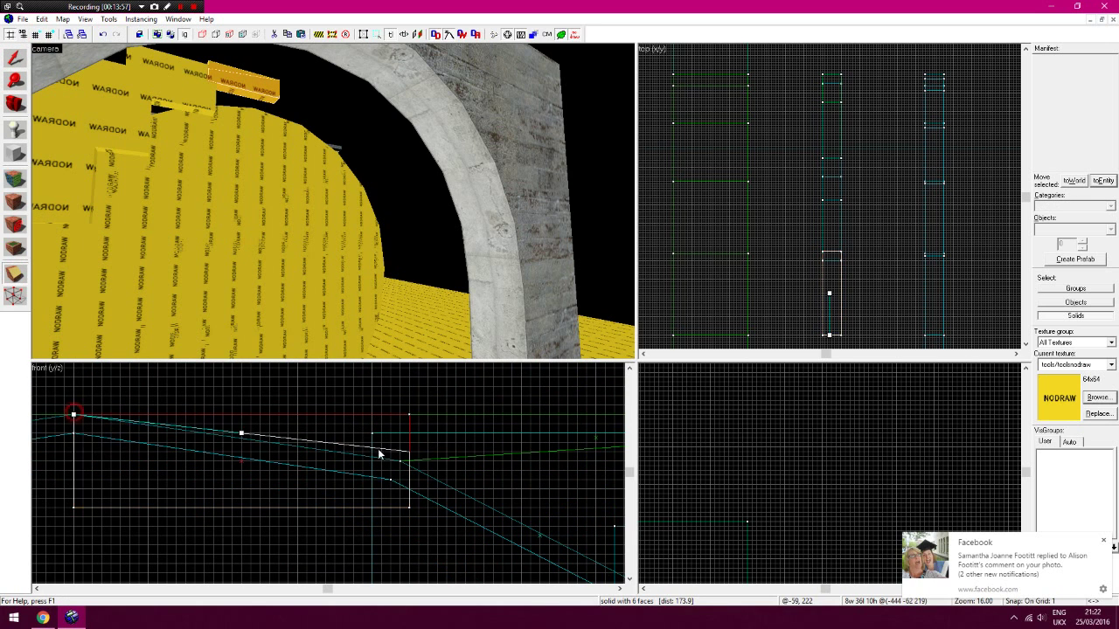
drag(379, 453, 73, 433)
key(Return)
key(Return)
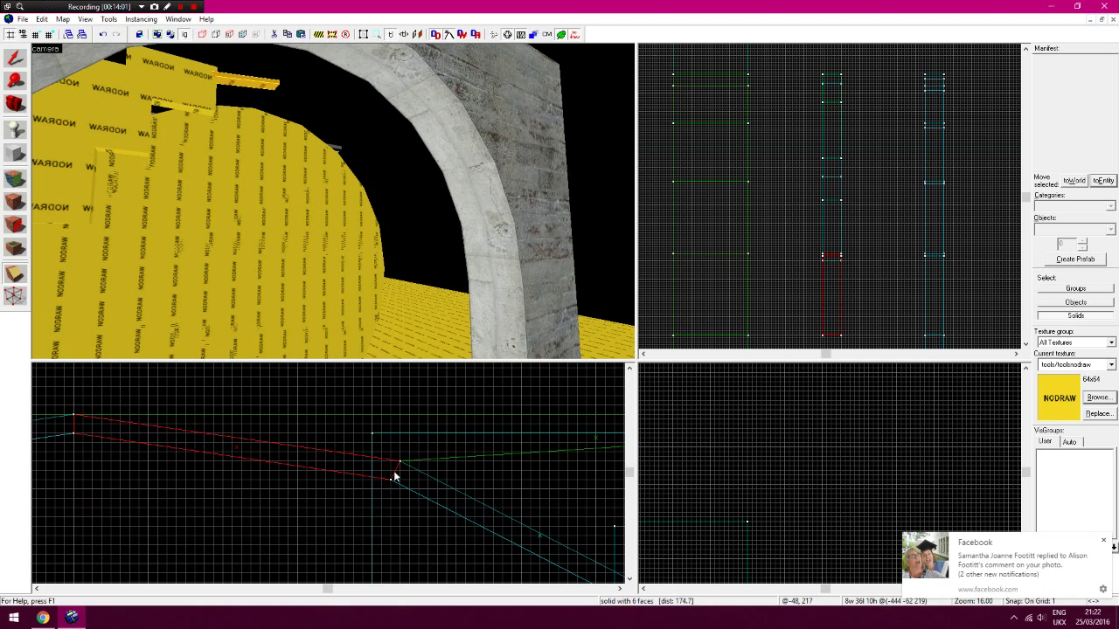
Clip the second block along the two cylinder outlines and at both joints to match the ring's second segment
key(Right)
key(Right)
key(Down)
key(Down)
click(14, 58)
click(171, 80)
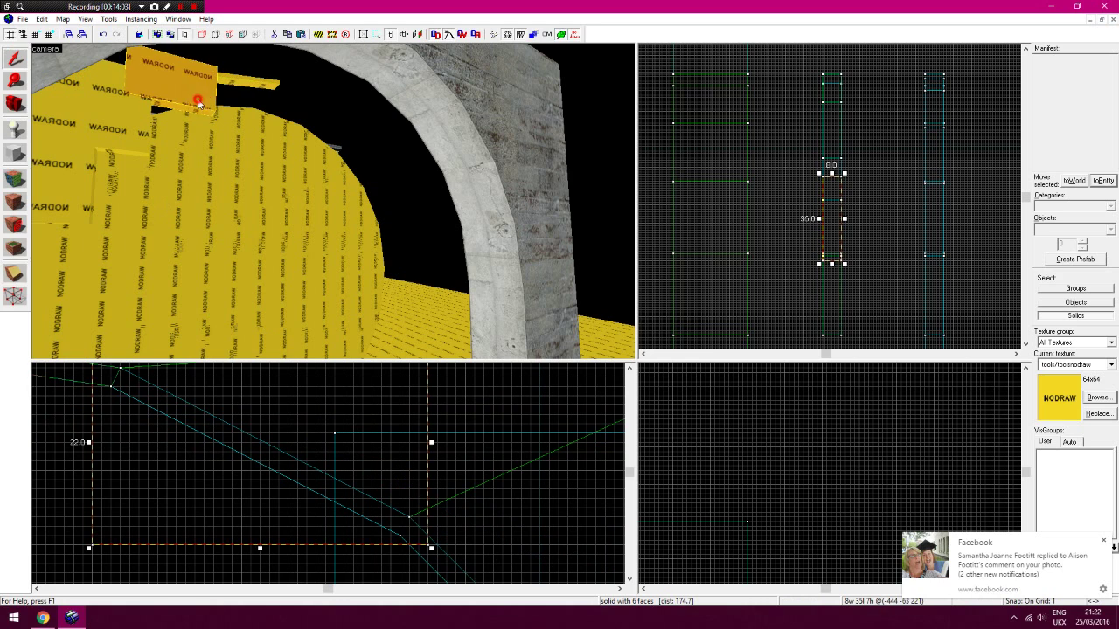
mouse_move(120, 371)
mouse_down()
mouse_move(427, 517)
mouse_move(407, 516)
mouse_move(400, 535)
mouse_move(165, 434)
mouse_move(251, 434)
mouse_move(241, 443)
mouse_move(262, 419)
mouse_up()
key(Return)
key(Left)
key(Up)
key(Return)
key(Return)
Clip the third block down to the ring's third segment between the cylinder outlines, with both ends cut at the joints
key(Right)
key(Down)
key(Right)
key(Down)
key(Right)
key(Down)
key(Down)
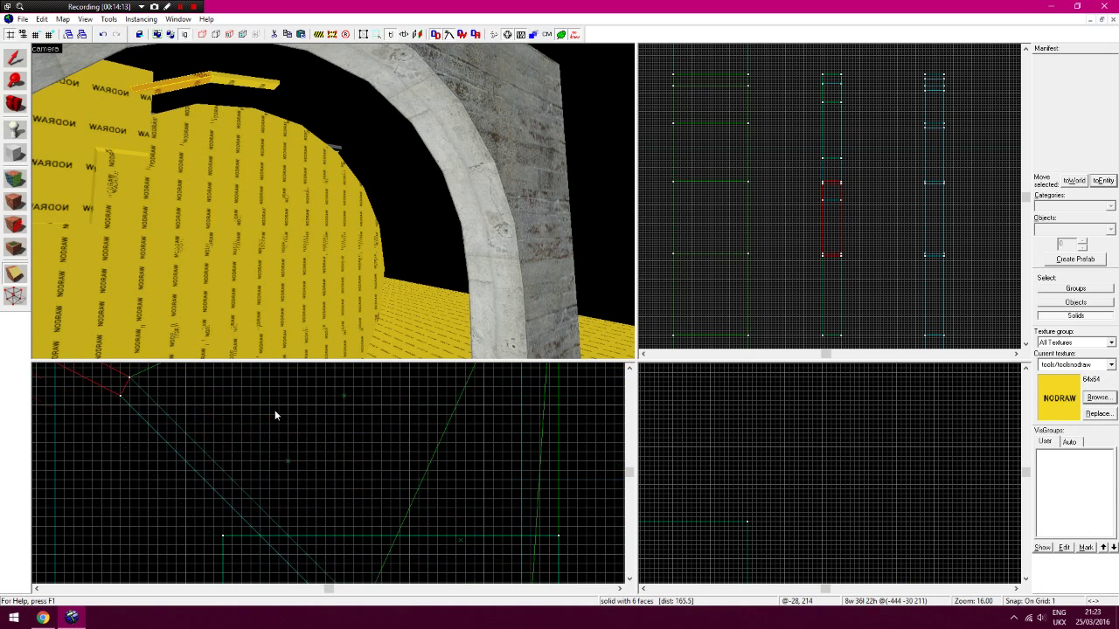
key(shift+s)
click(136, 114)
key(shift+v)
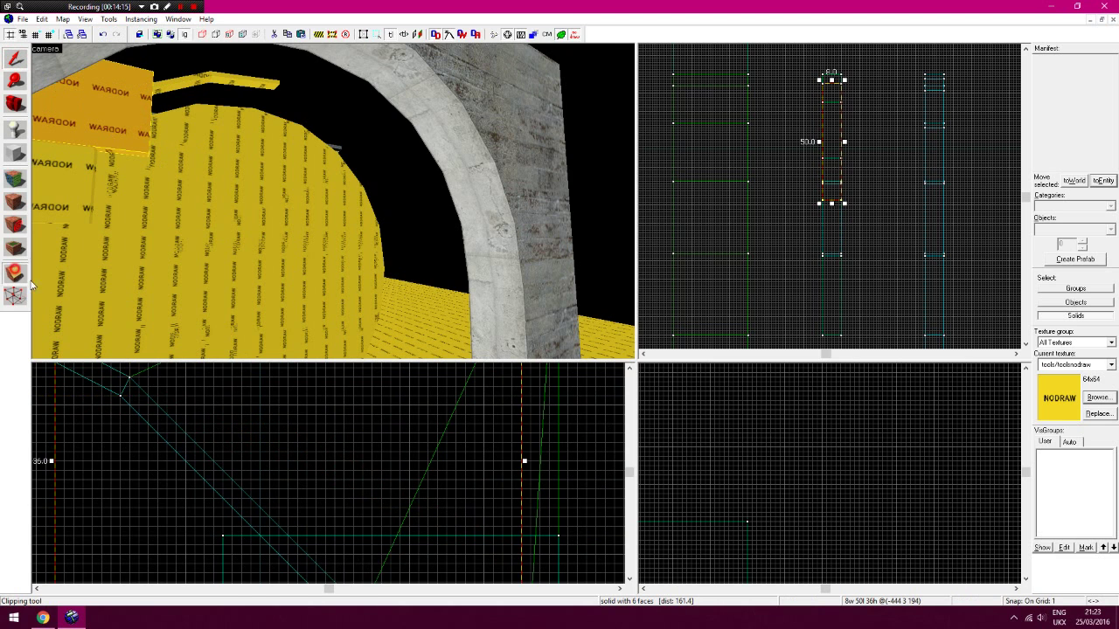
key(Down)
mouse_move(130, 378)
mouse_down()
mouse_move(297, 510)
mouse_move(361, 518)
mouse_move(343, 526)
mouse_move(293, 486)
mouse_move(253, 437)
mouse_move(259, 444)
mouse_move(266, 425)
mouse_up()
key(Down)
key(Return)
key(Return)
key(Up)
key(Left)
key(Up)
key(Left)
key(Return)
Clip the fourth block to the ring's steep fourth segment, following both cylinder outlines and the joint lines
key(shift+s)
click(18, 61)
key(Left)
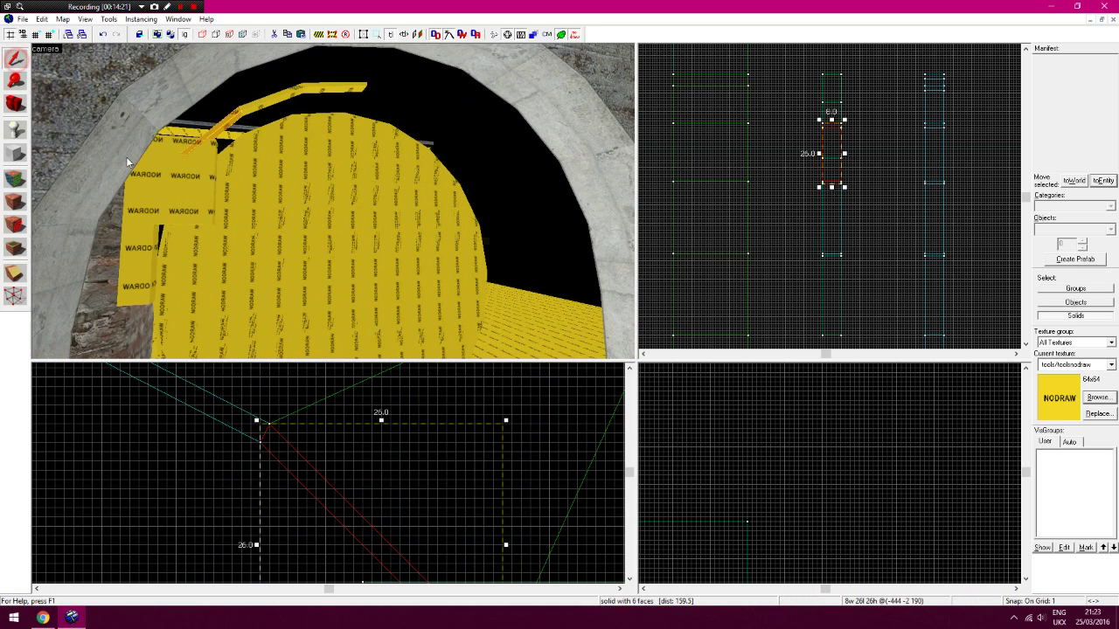
click(178, 178)
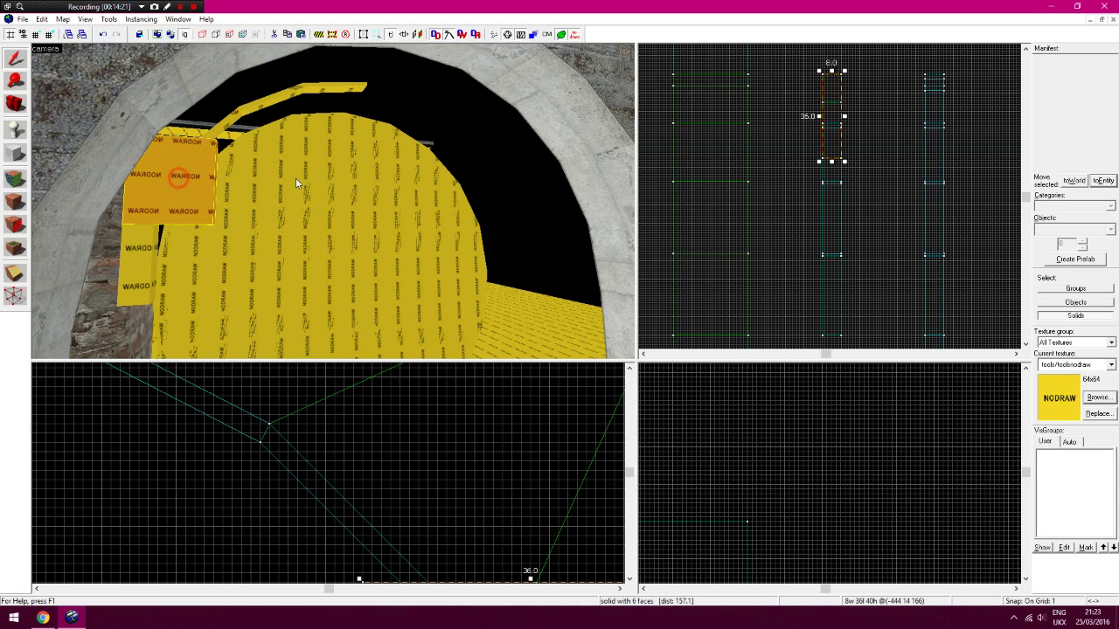
click(16, 272)
key(Right)
key(Right)
key(Right)
key(Right)
key(Right)
key(Right)
key(Down)
key(Down)
key(Down)
key(Down)
key(Down)
key(Down)
key(Down)
key(Down)
key(Down)
mouse_move(224, 424)
mouse_down()
mouse_move(277, 504)
mouse_move(370, 533)
mouse_move(352, 537)
mouse_move(215, 408)
mouse_move(210, 441)
mouse_up()
key(Return)
key(Return)
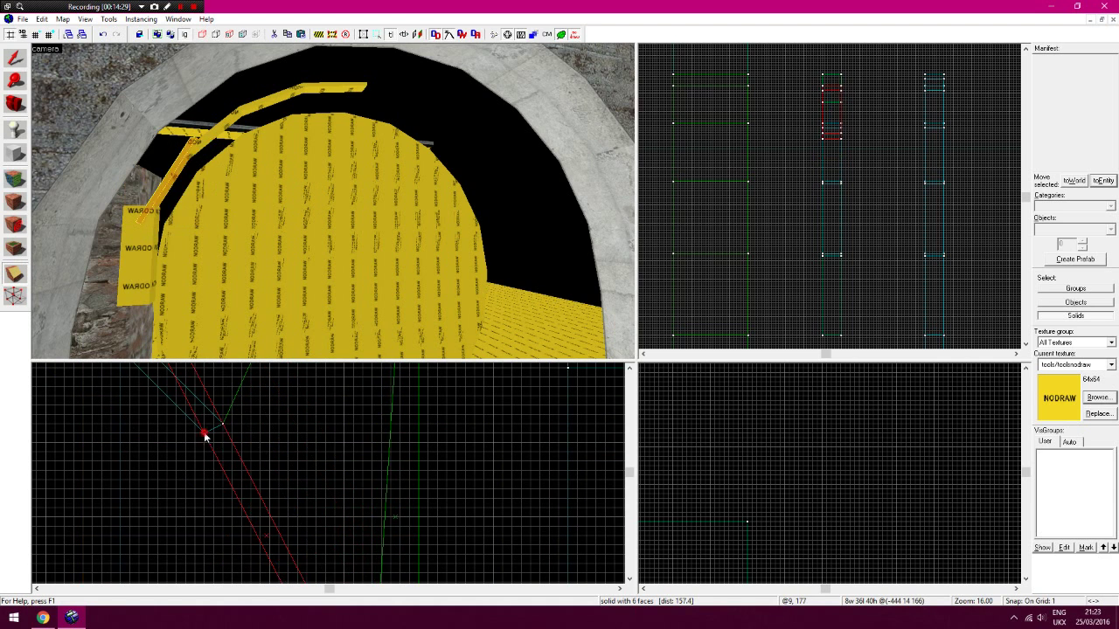
Clip the fifth block to the ring's lowest segment, following the two cylinder outlines and the joint with the fourth segment
click(15, 57)
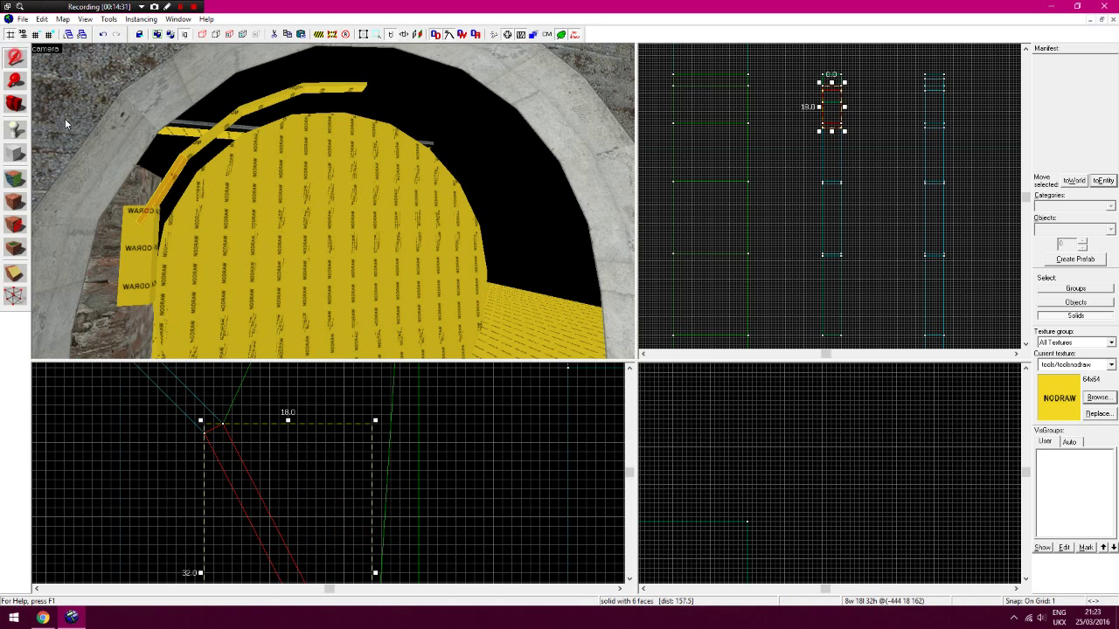
click(132, 281)
click(14, 274)
key(Down)
key(Down)
key(Down)
key(Down)
key(Down)
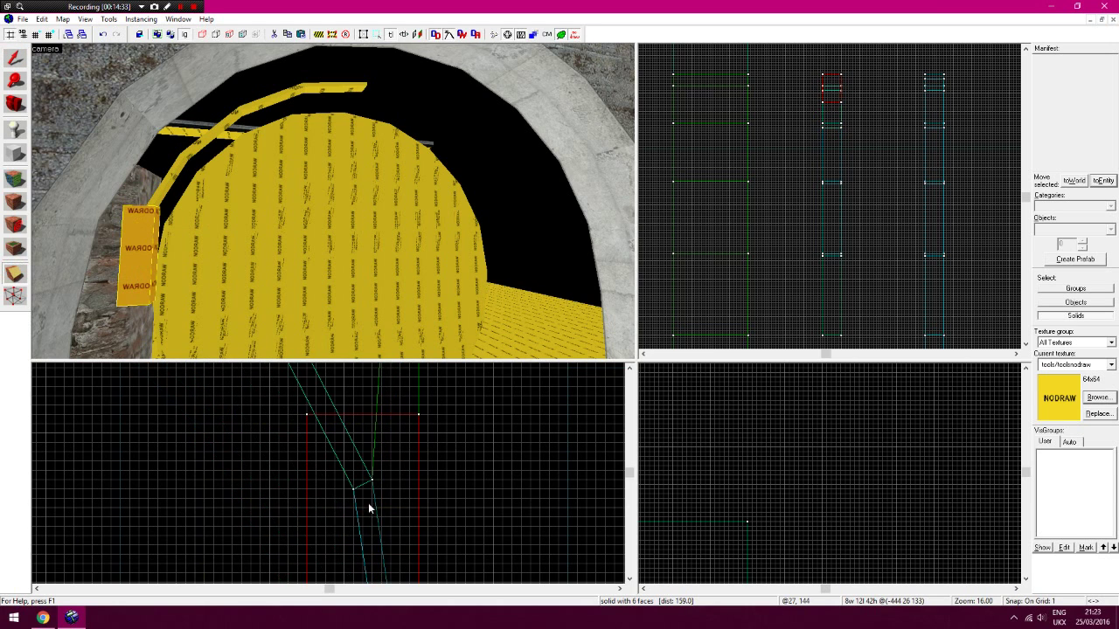
mouse_move(371, 482)
mouse_down()
mouse_move(389, 545)
mouse_move(410, 544)
mouse_move(410, 573)
mouse_up()
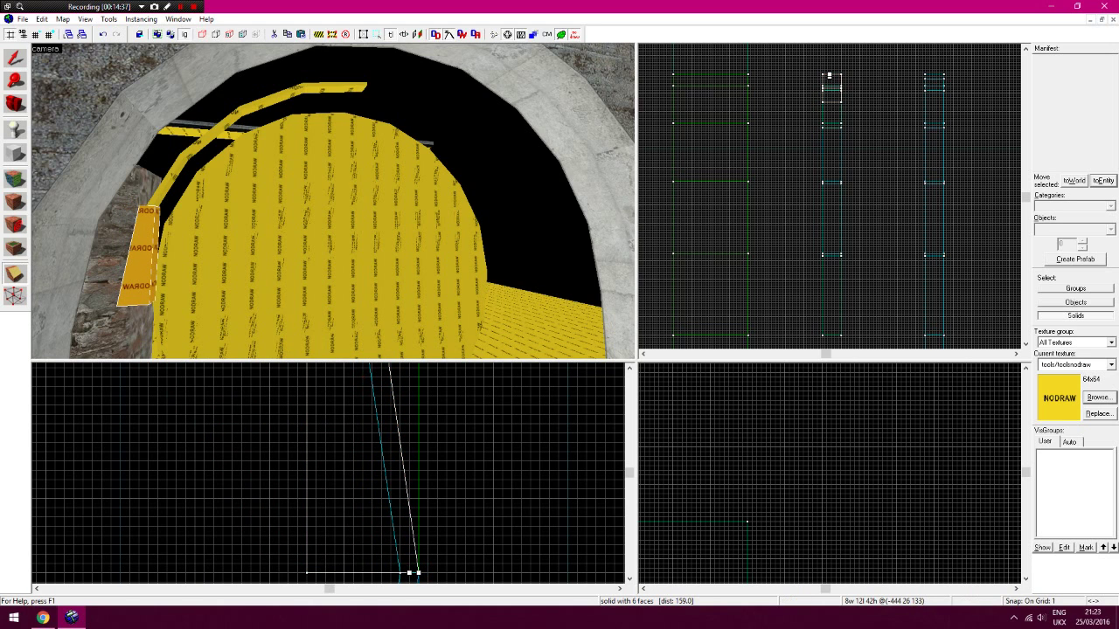
click(17, 58)
click(15, 273)
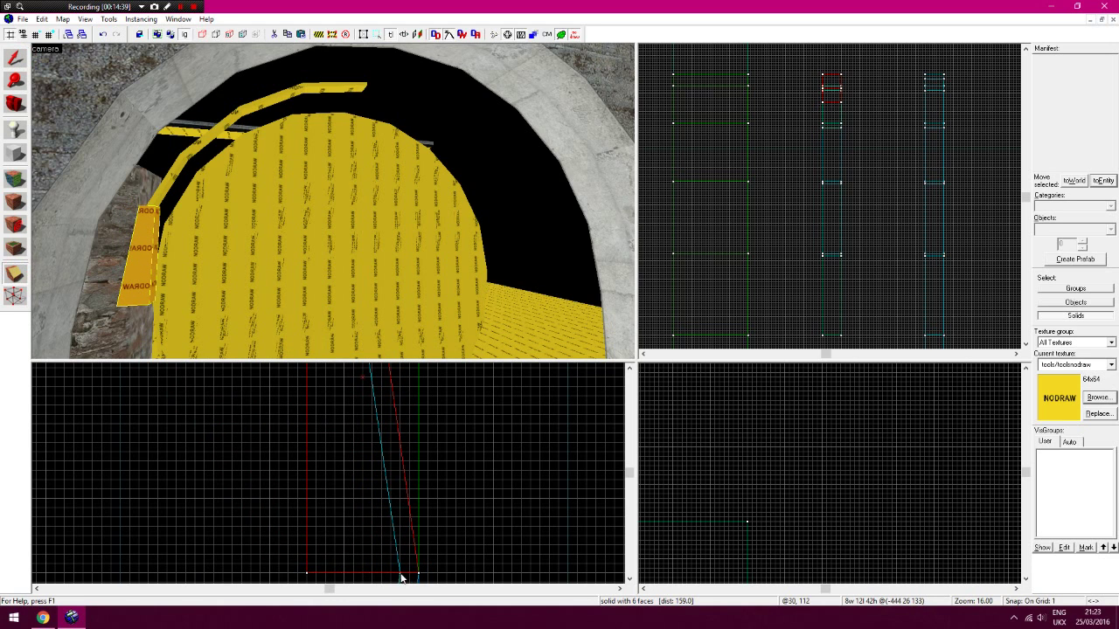
mouse_move(402, 577)
mouse_down()
mouse_move(372, 460)
mouse_move(355, 453)
mouse_up()
key(Return)
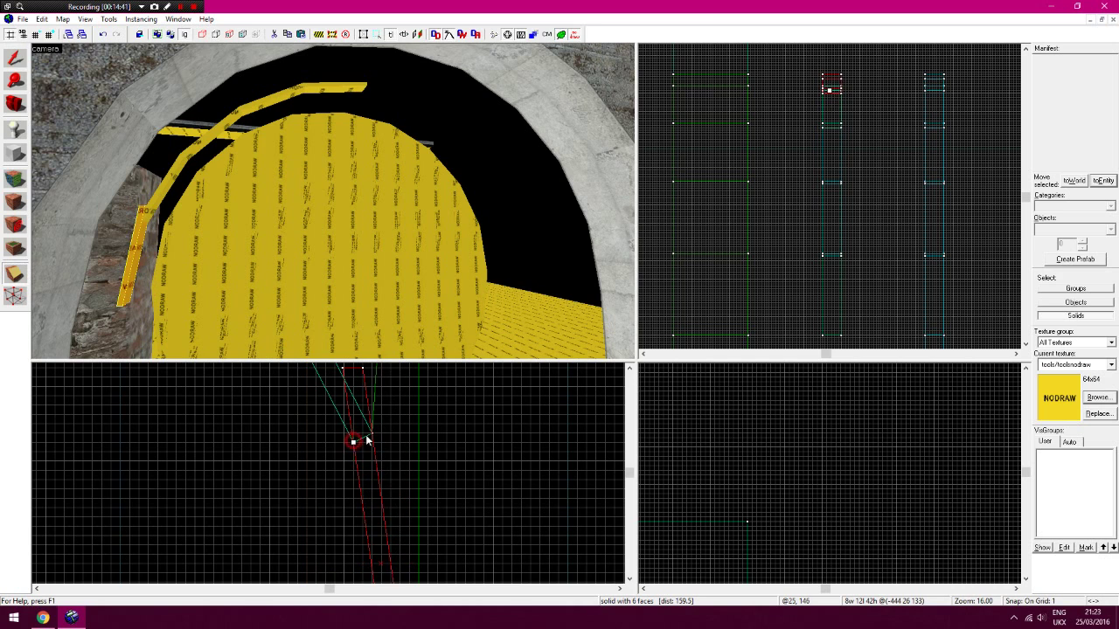
Delete the remaining nodraw guide cylinder inside the ring
key(shift+s)
click(279, 208)
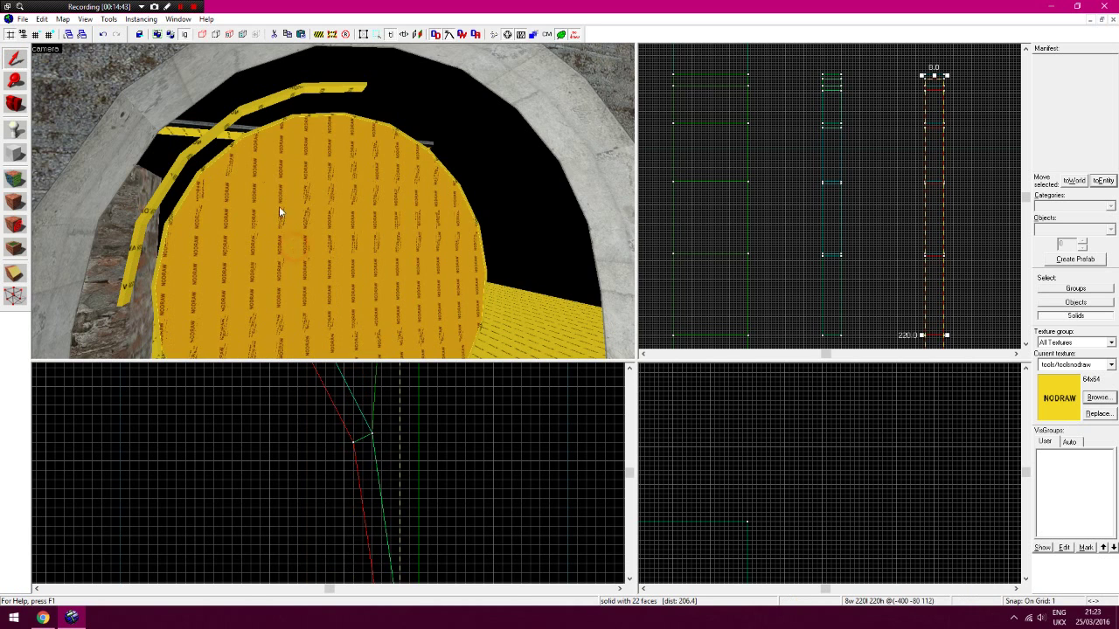
key(Delete)
Select all five ring segments and move them together into the middle of the arch wall's thickness
ctrl+click(155, 209)
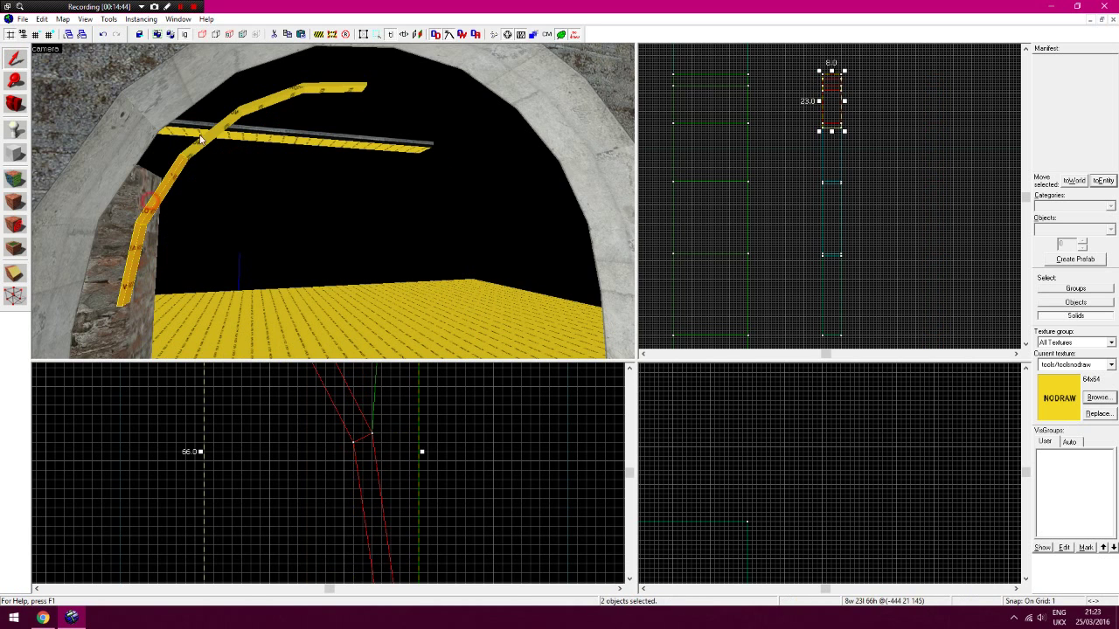
ctrl+click(205, 139)
ctrl+click(249, 108)
ctrl+click(312, 87)
click(14, 80)
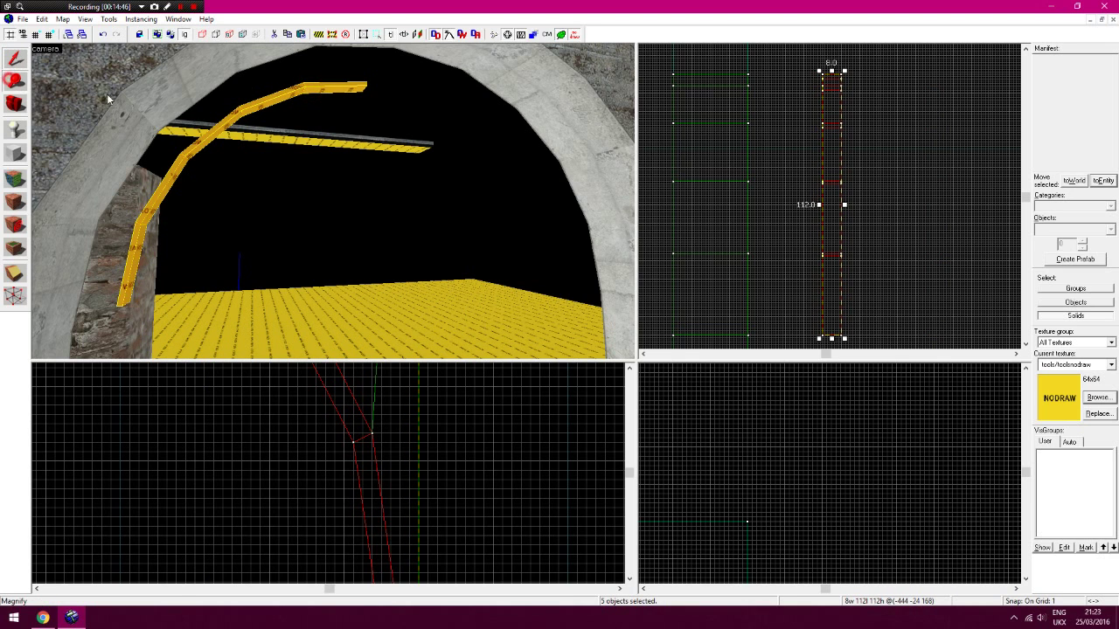
click(812, 166)
click(14, 58)
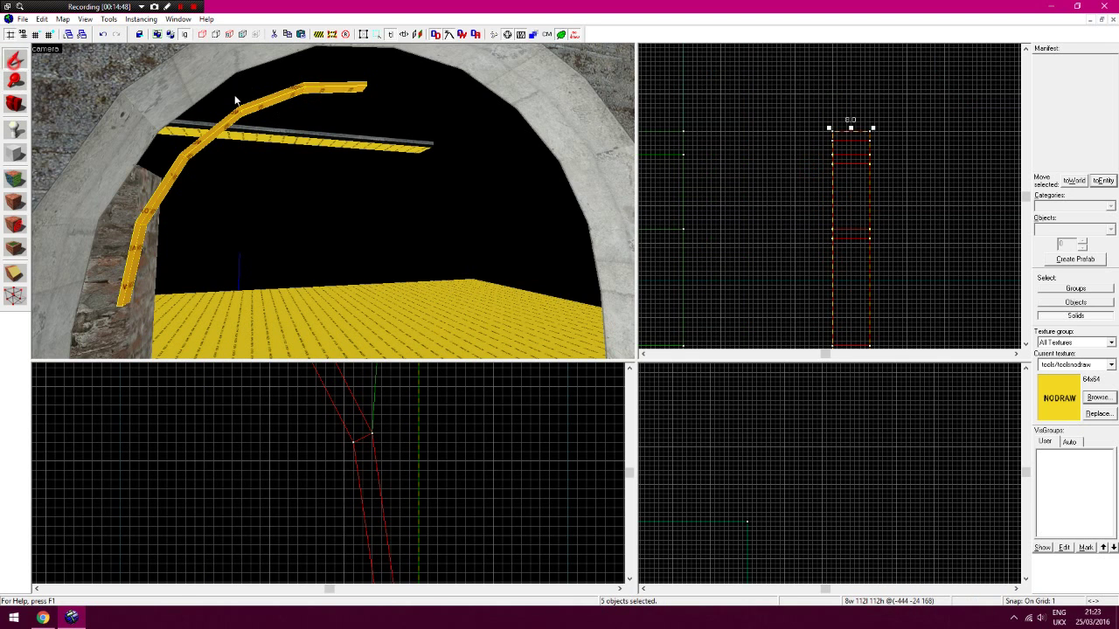
drag(842, 161, 788, 160)
Examine how the five trim segments follow the underside of the arch in the 3D and front views
key(z)
key(d)
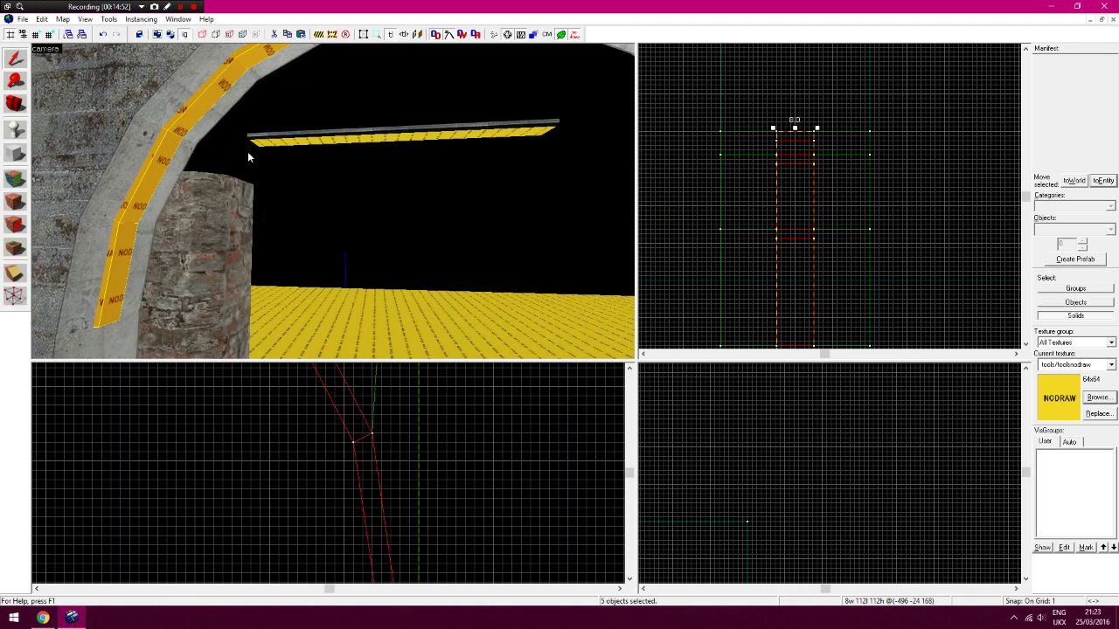
key(Up)
drag(453, 144, 177, 283)
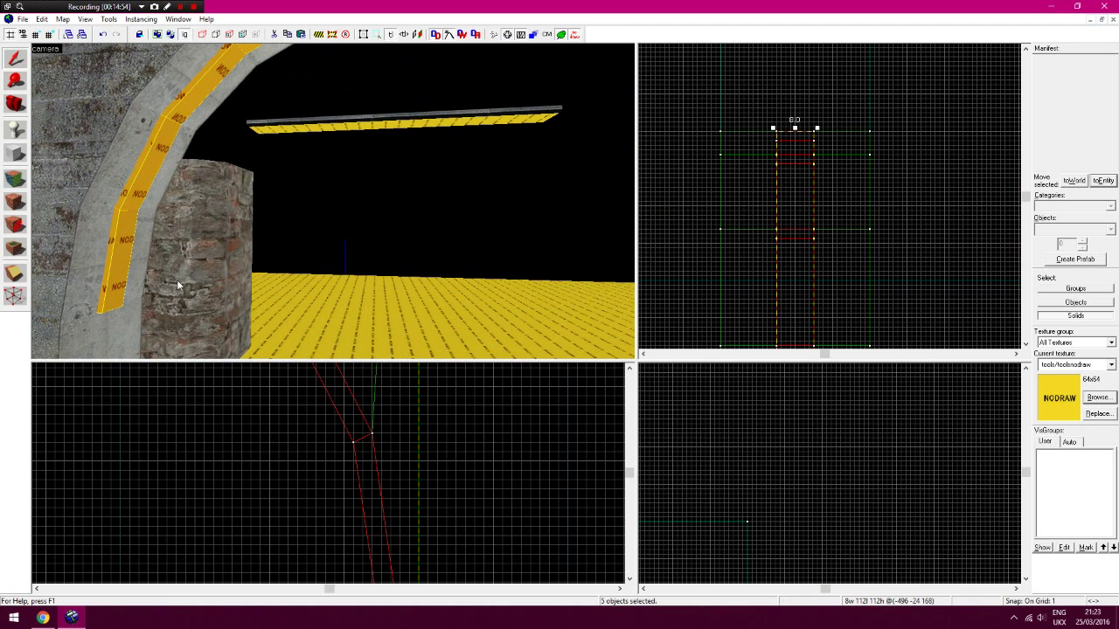
click(12, 81)
scroll(312, 480, down, 3)
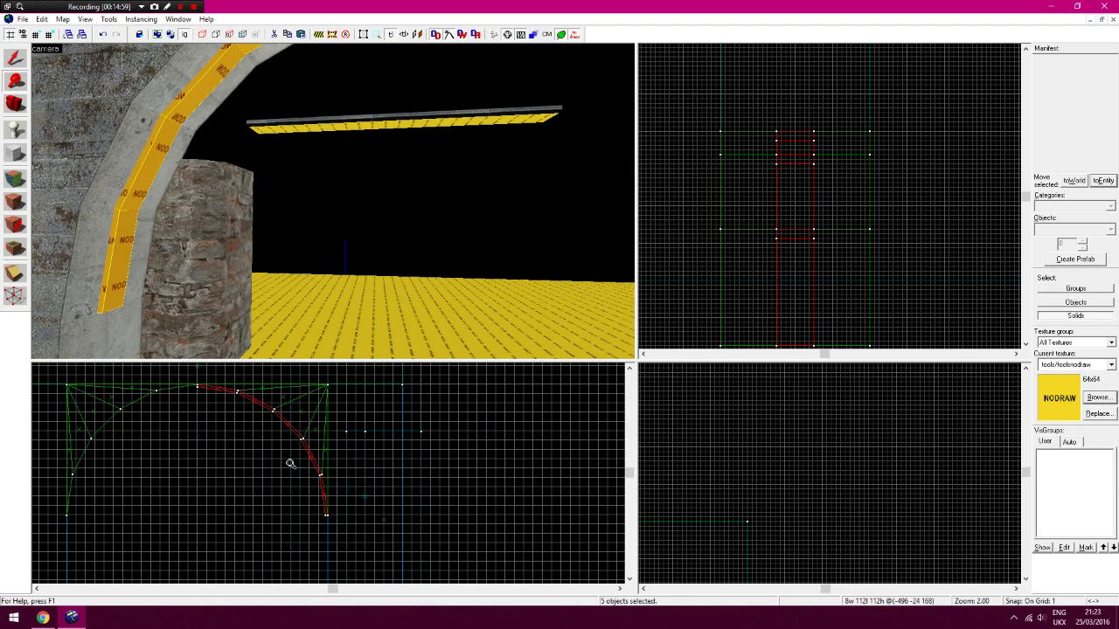
click(216, 393)
click(236, 390)
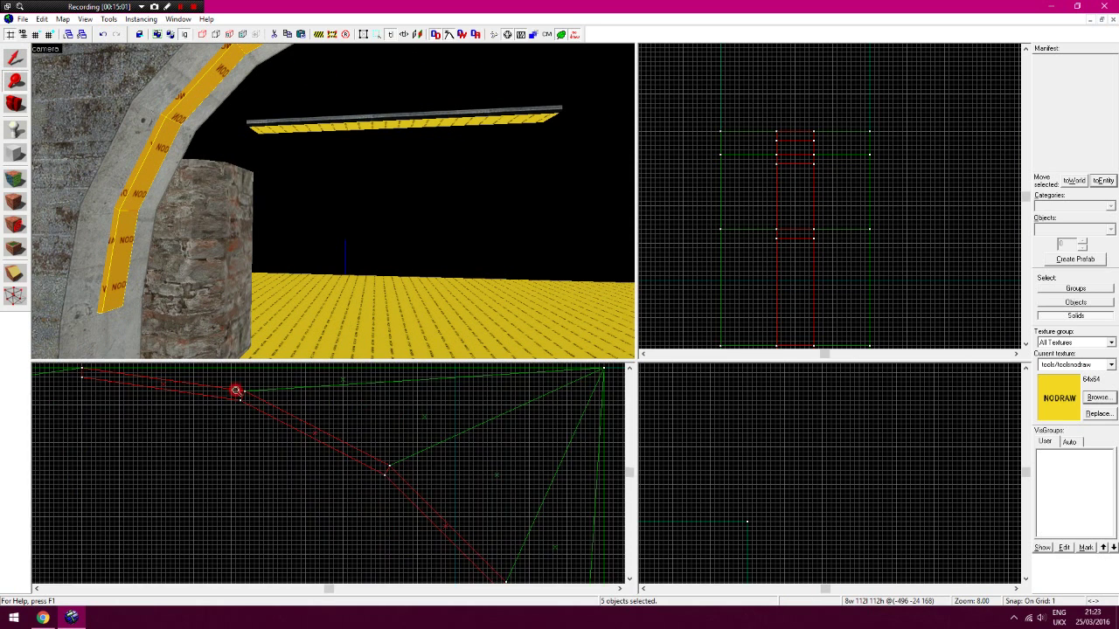
Deselect the trim segments and choose the metal texture sp_metaltrim001c as the current texture
click(16, 59)
click(669, 93)
key(z)
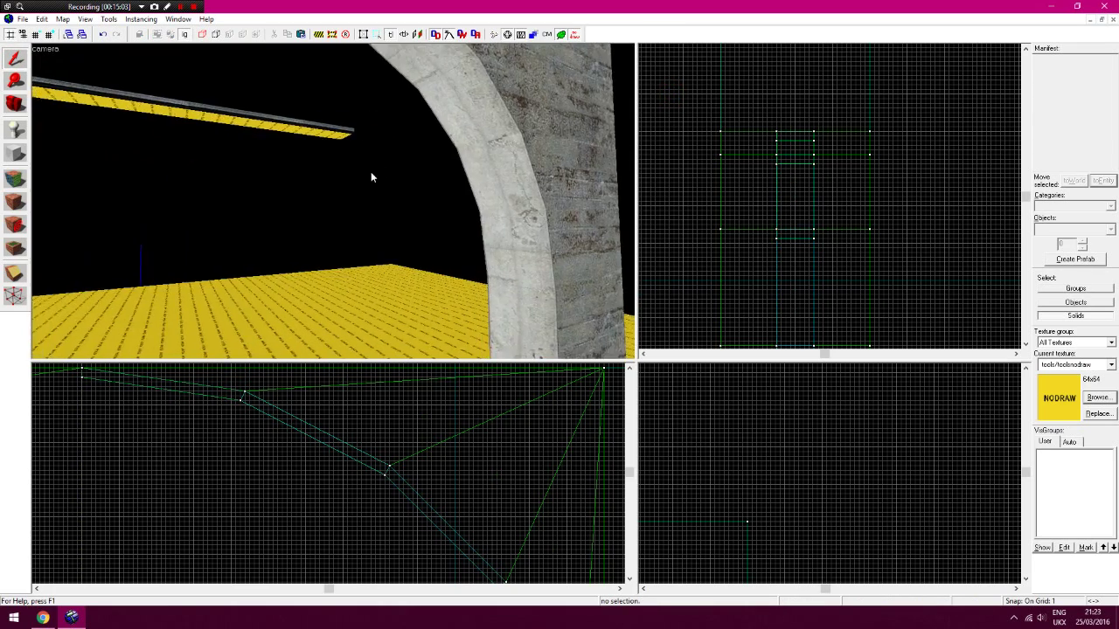
key(d)
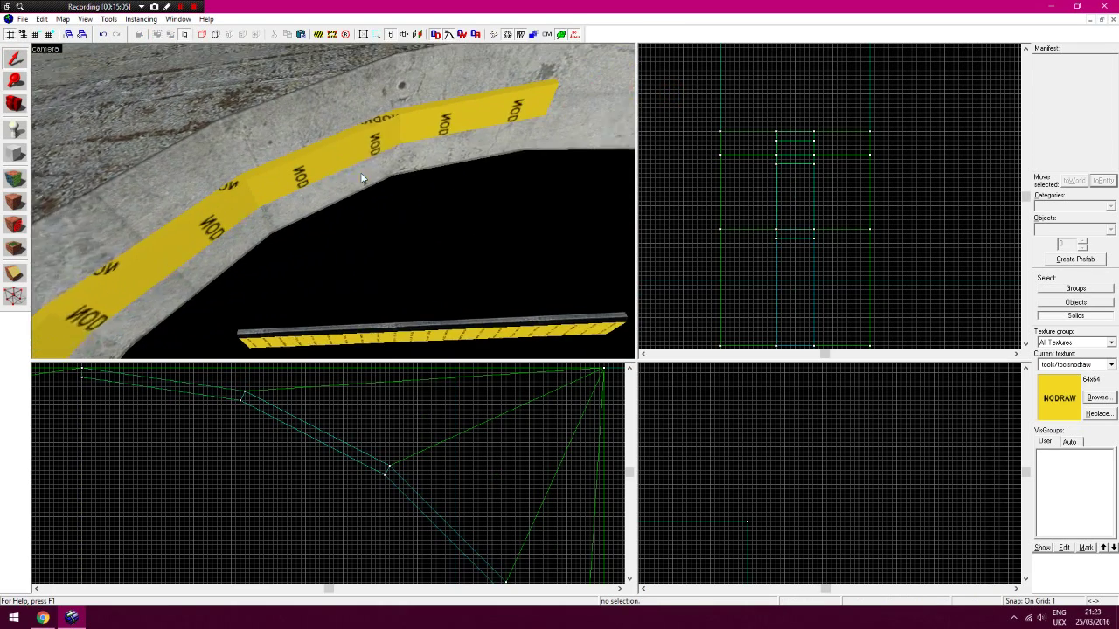
key(z)
click(1096, 398)
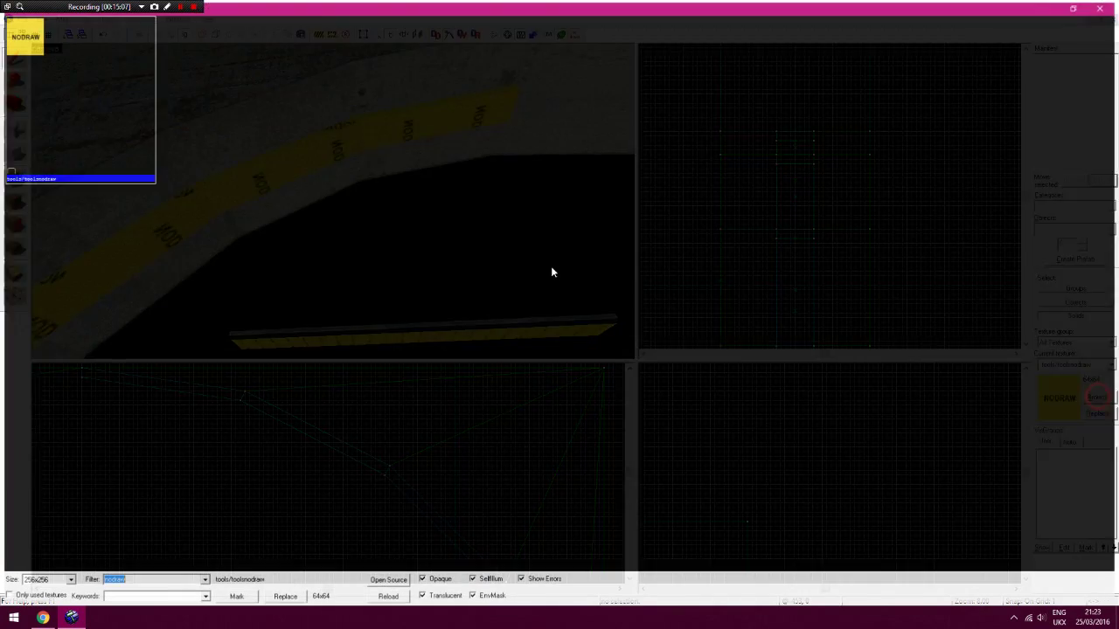
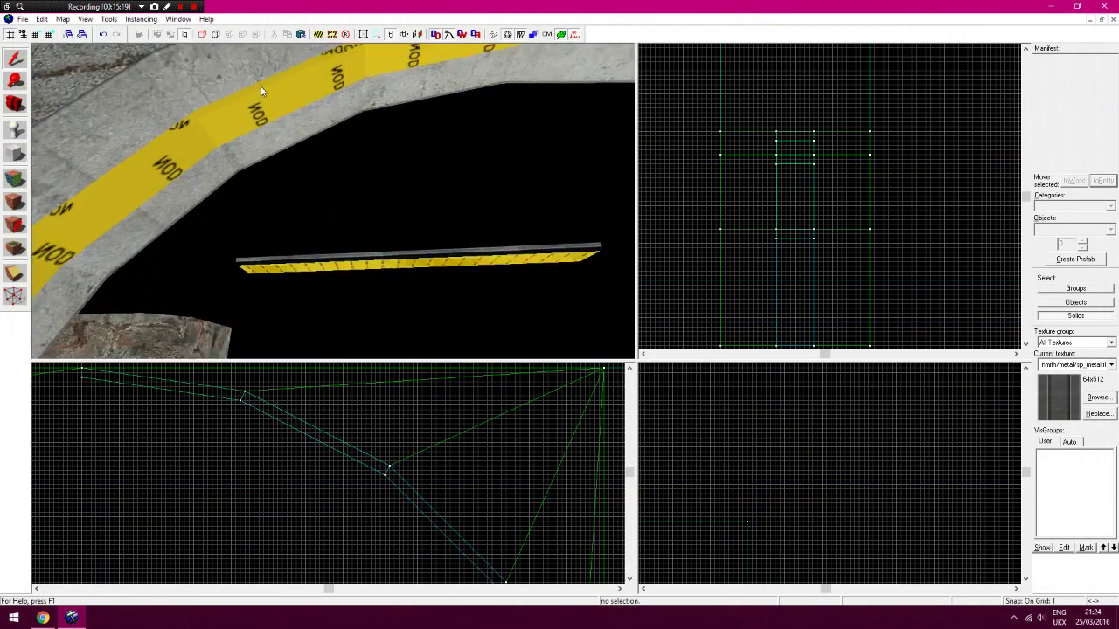
Apply the metal trim texture to the outer edge face of the segment at the arch's crown, with its rotation at 86
click(16, 179)
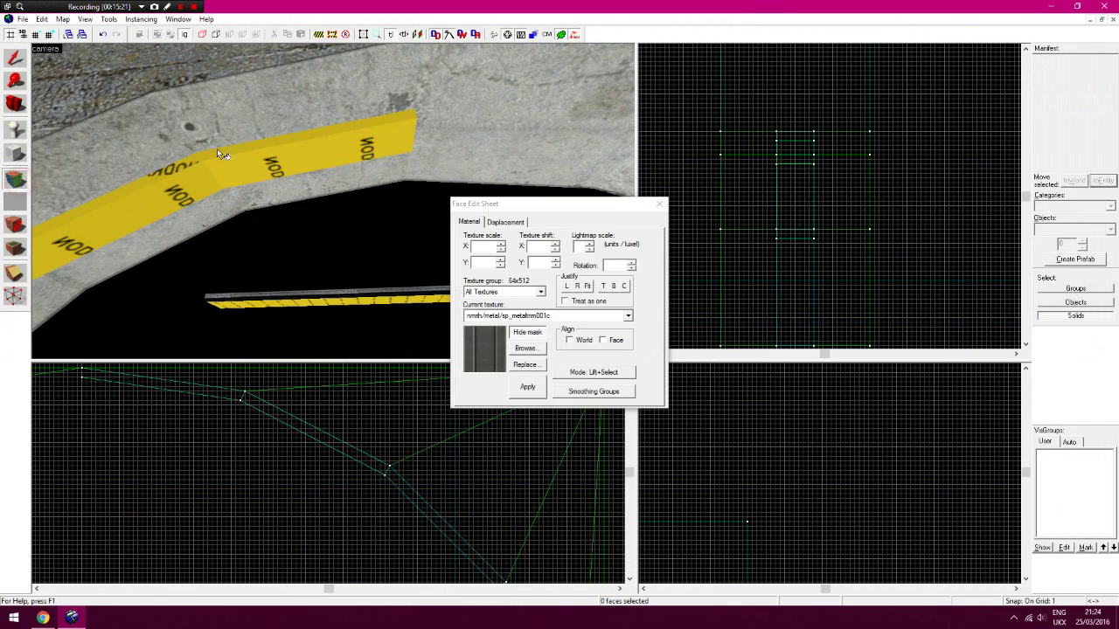
right_click(228, 152)
double_click(612, 264)
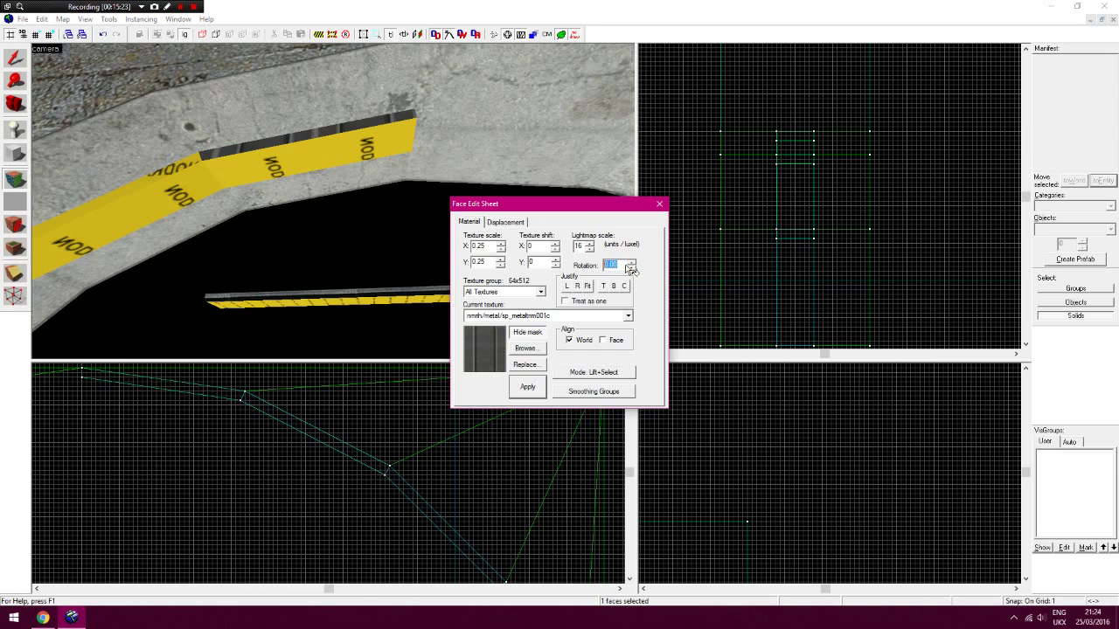
text(90)
click(633, 269)
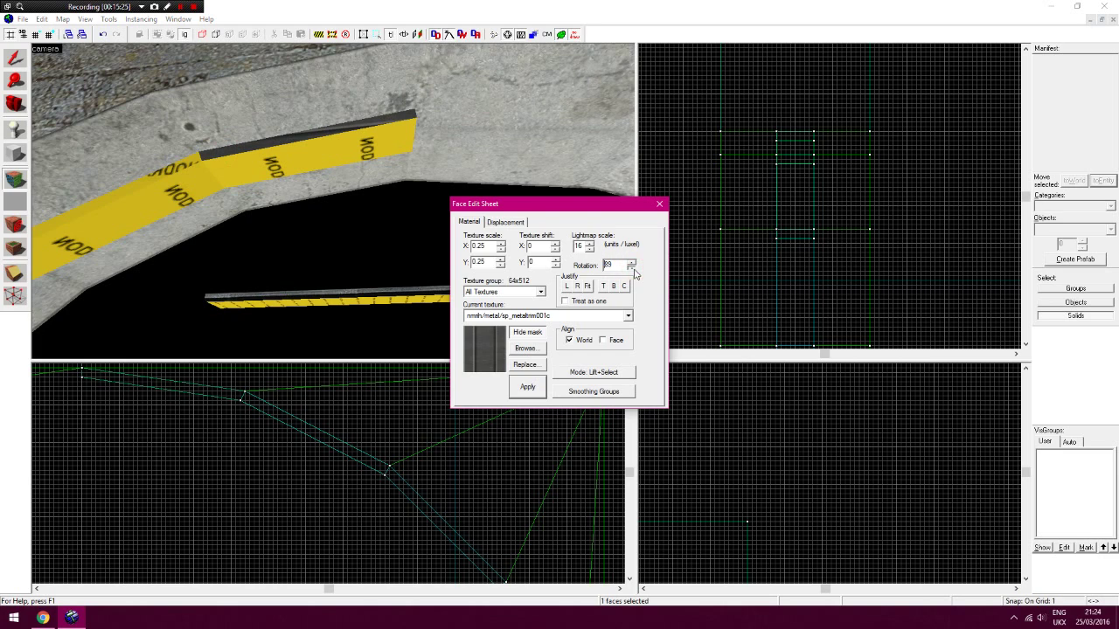
click(633, 269)
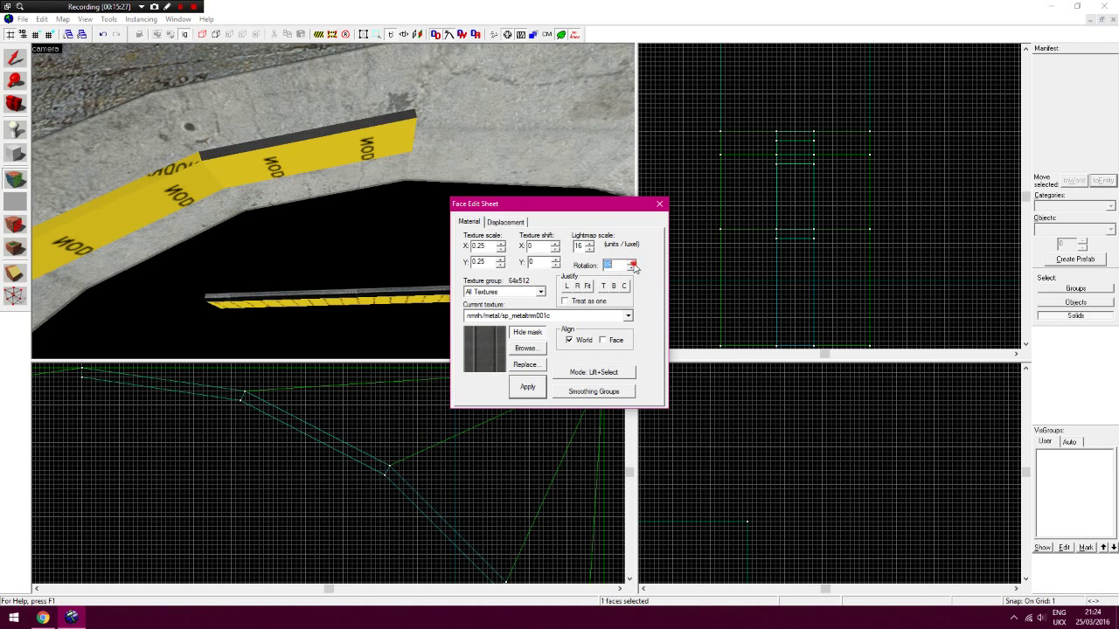
Align the crown face's texture with a rotation of 82, an X shift of -11 and a Y shift of 0
click(556, 265)
click(556, 251)
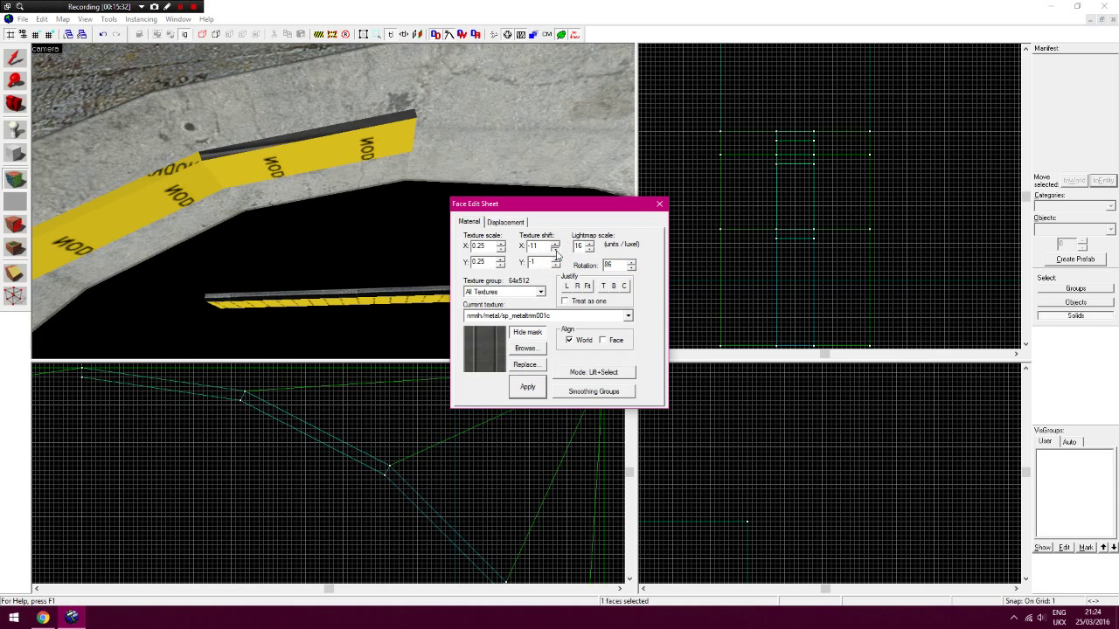
click(635, 263)
click(634, 266)
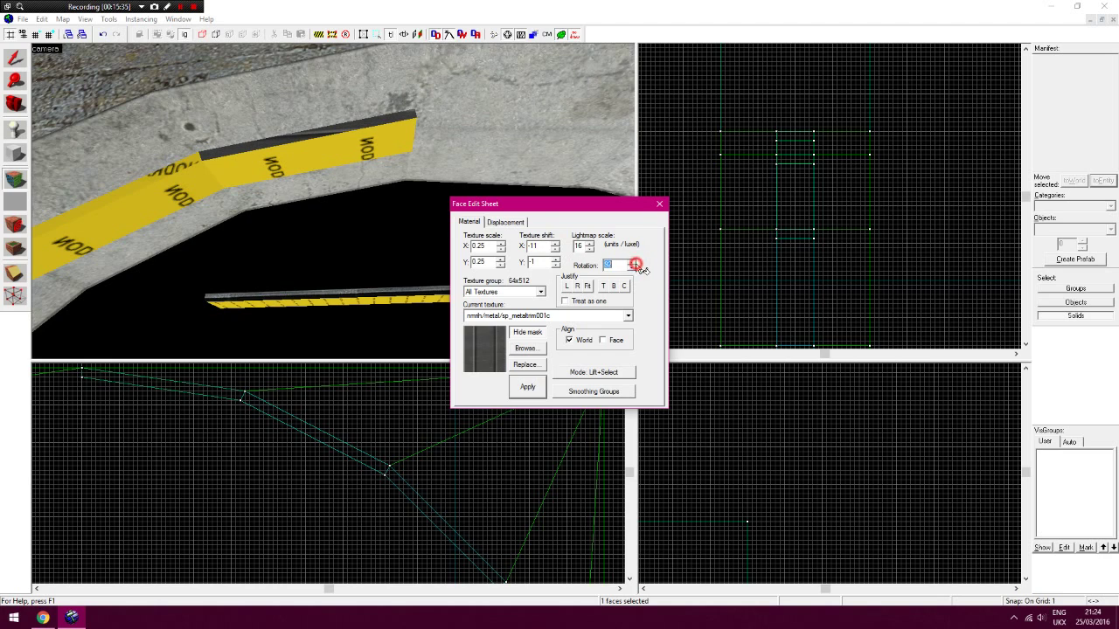
click(633, 266)
click(633, 267)
click(633, 267)
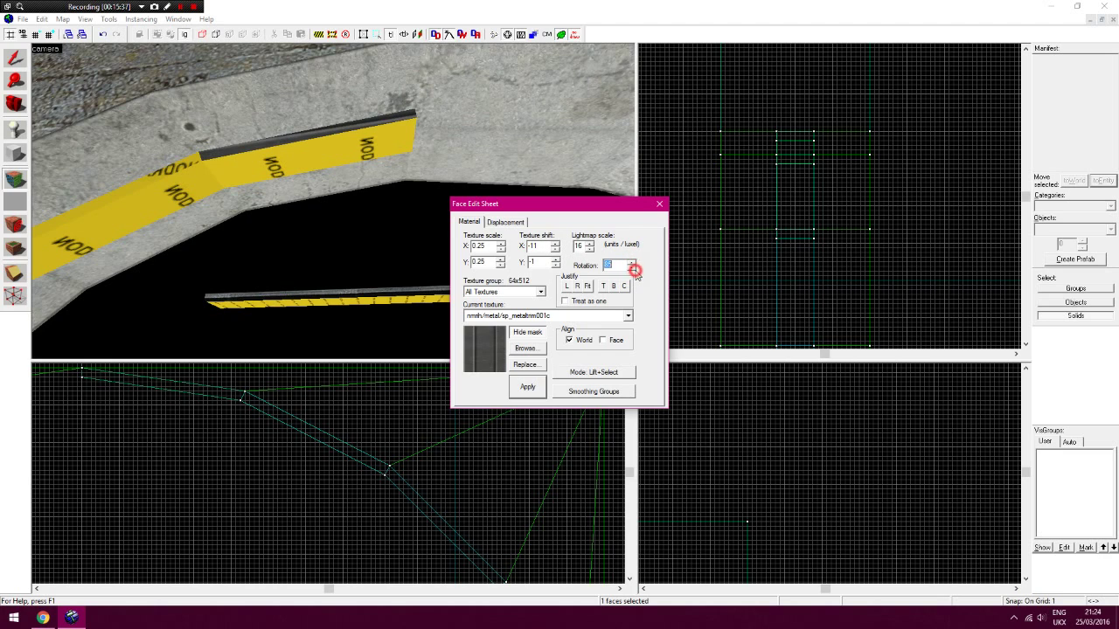
click(632, 266)
click(633, 269)
click(633, 268)
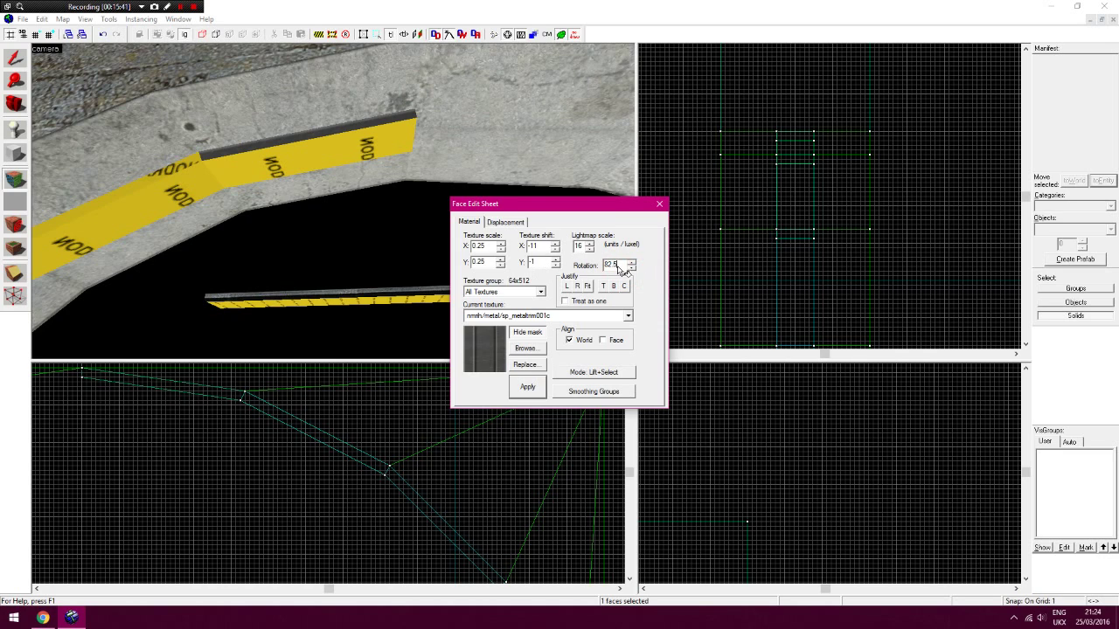
click(556, 250)
click(555, 245)
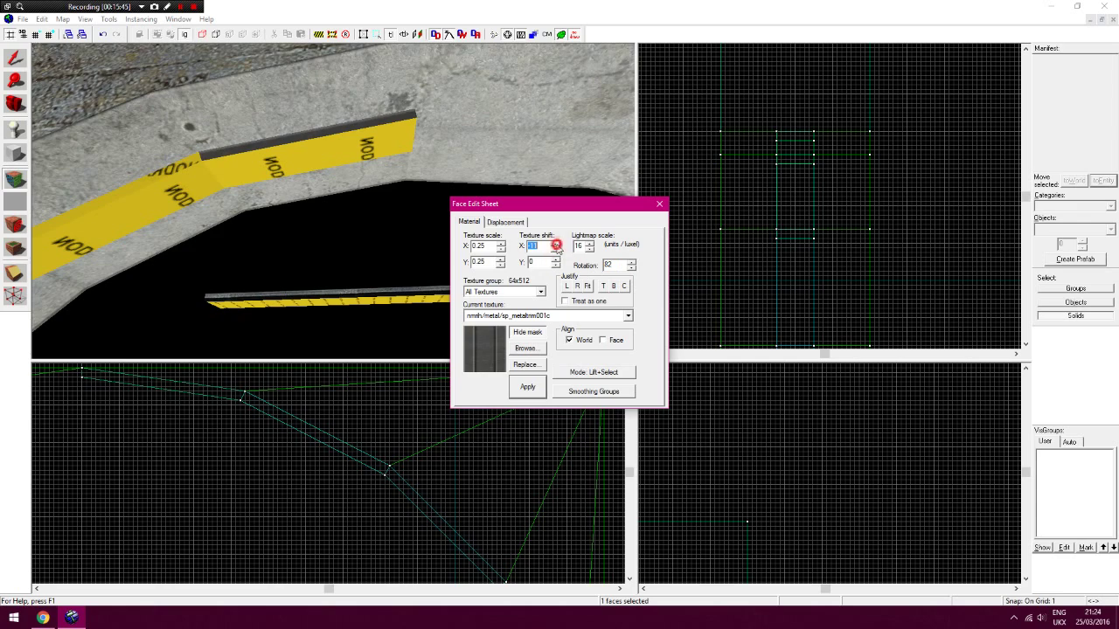
Apply the metal trim texture to the outer edge face of the second segment from the crown
key(z)
key(z)
key(z)
key(z)
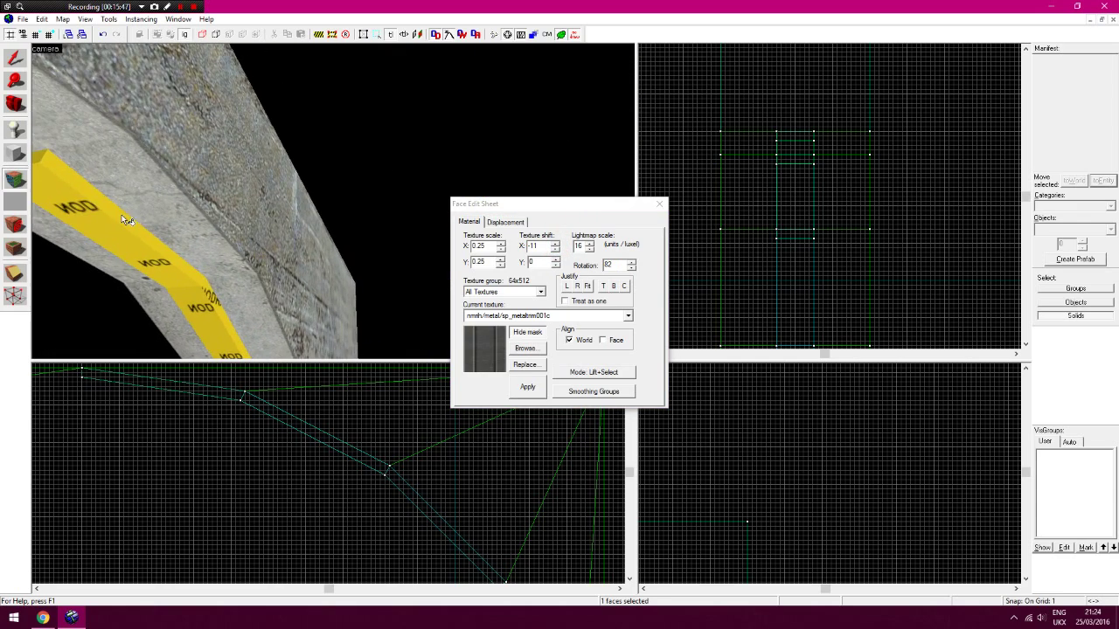
right_click(128, 216)
key(z)
key(z)
drag(304, 242, 367, 204)
Set the second segment's texture rotation to 63 so it follows the slope
click(633, 268)
click(633, 269)
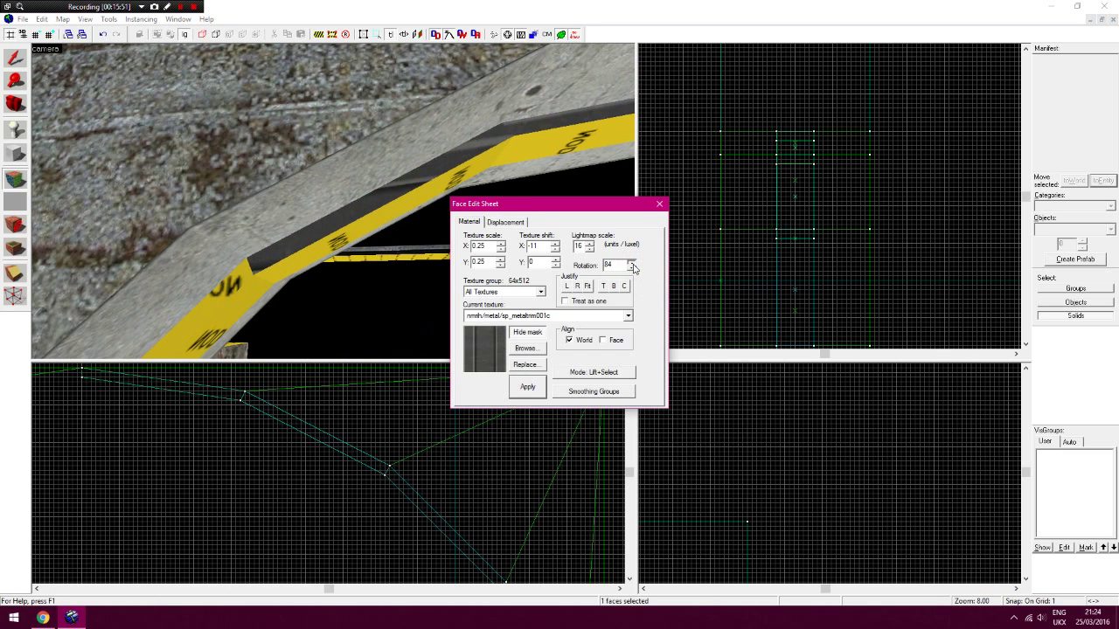
click(633, 268)
click(633, 268)
click(633, 268)
click(633, 268)
click(633, 268)
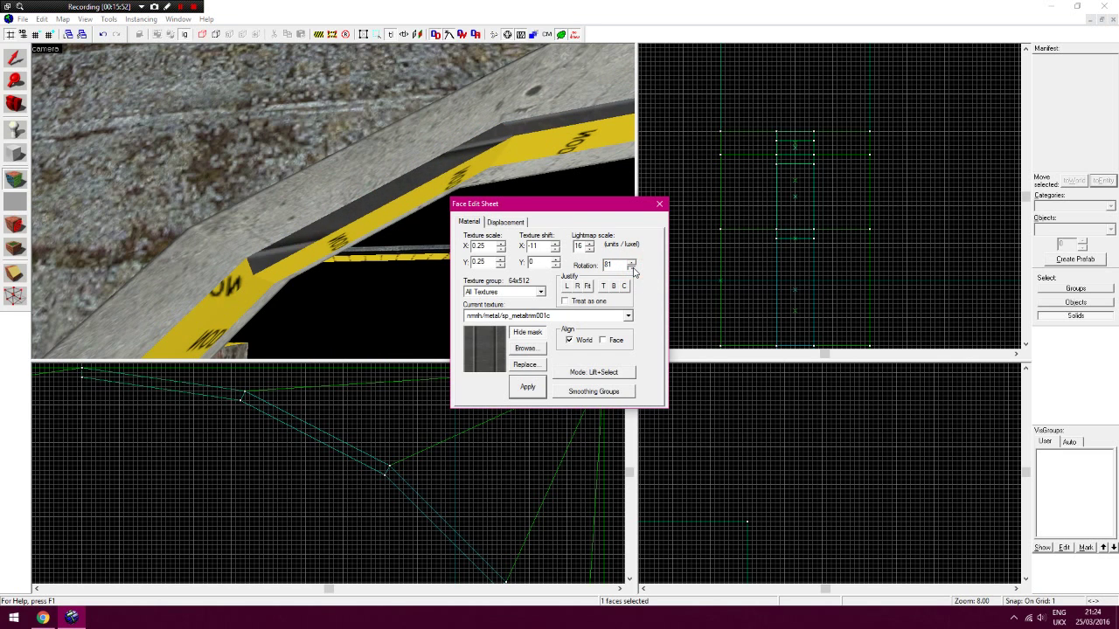
click(633, 269)
click(632, 268)
click(633, 268)
click(633, 268)
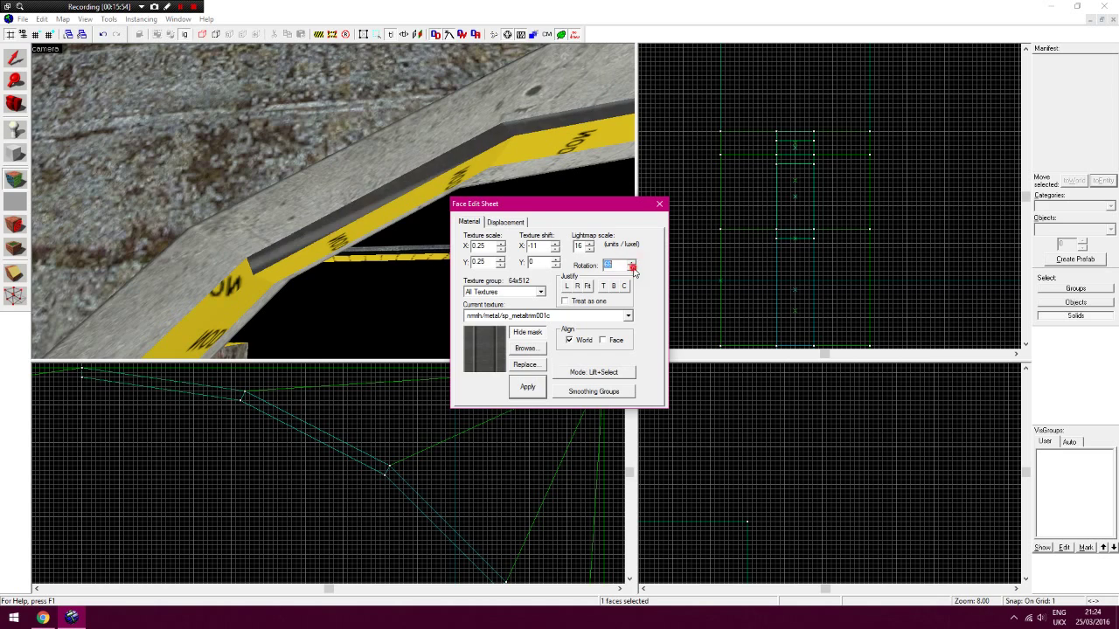
click(633, 268)
click(632, 268)
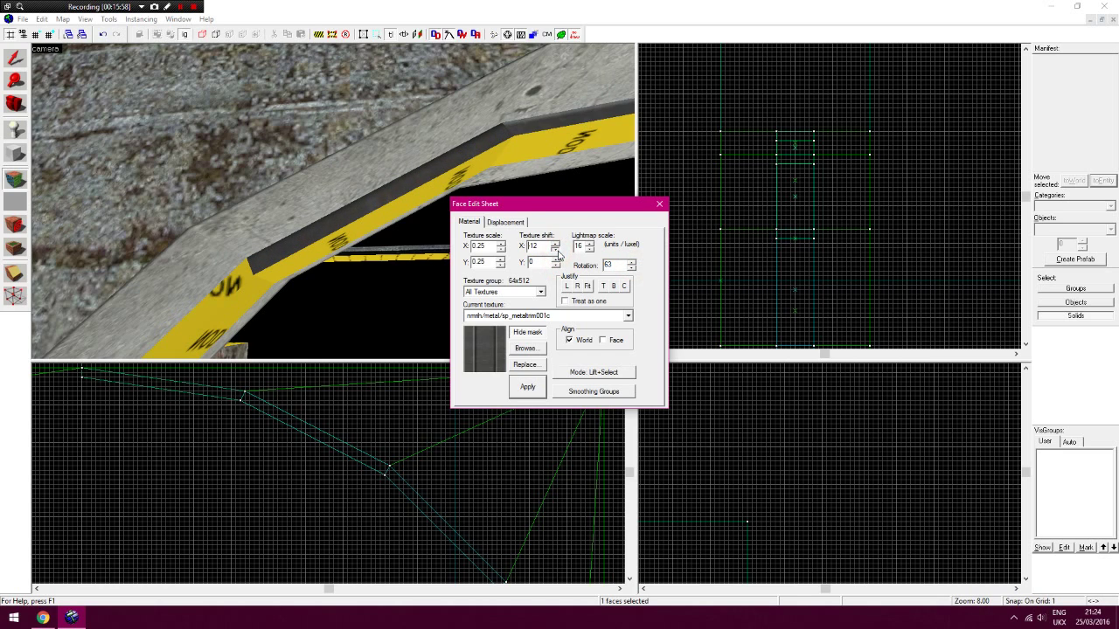
Set the second segment's texture X shift to -43 to line it up with the crown face
click(555, 246)
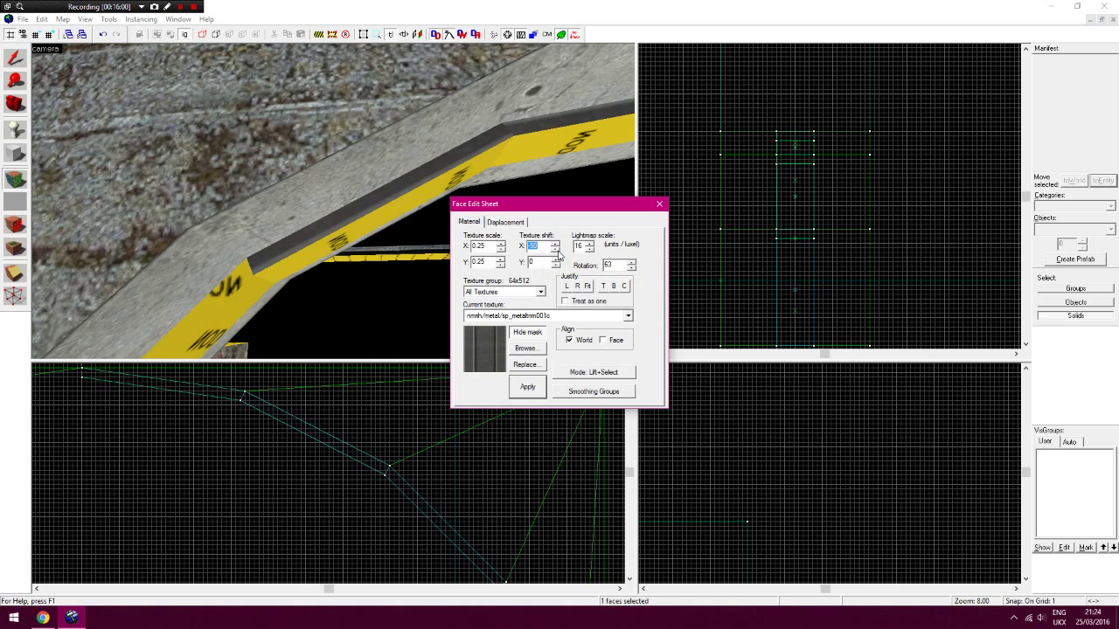
click(554, 245)
click(555, 245)
click(555, 246)
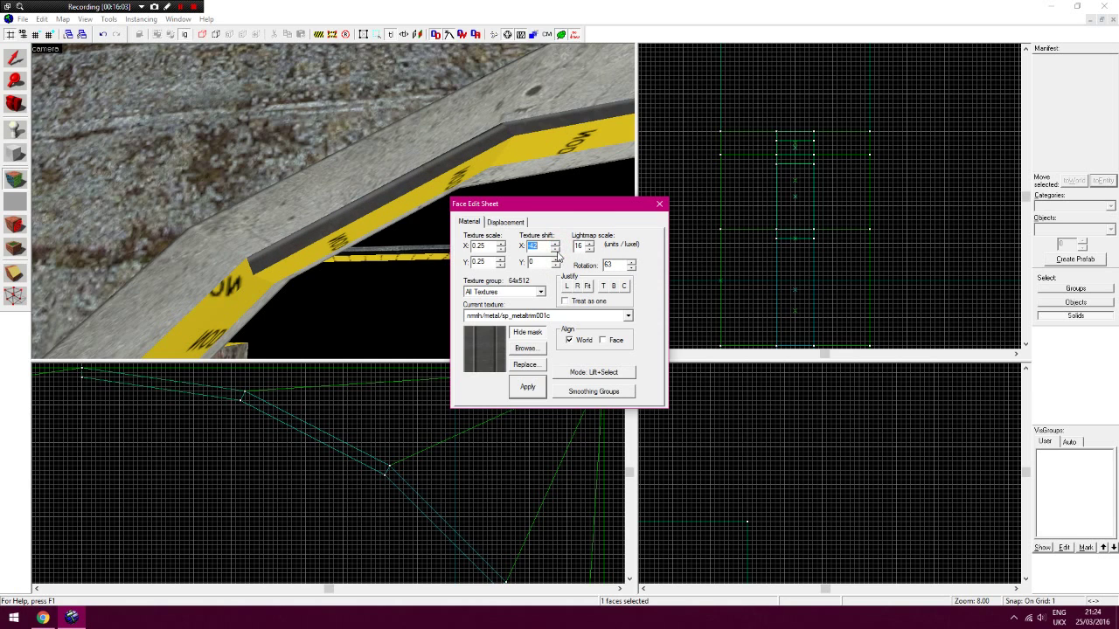
click(555, 246)
Apply the metal trim texture to the outer edge face of the third segment from the crown and set its rotation to 46
right_drag(333, 202, 289, 220)
alt+right_click(286, 214)
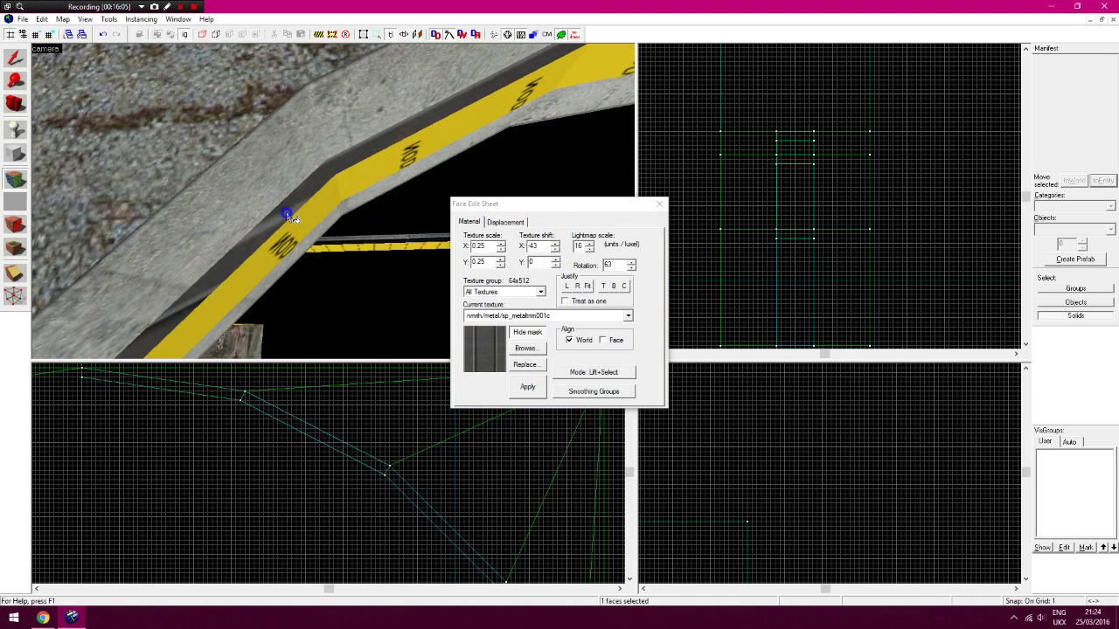
click(631, 263)
click(631, 264)
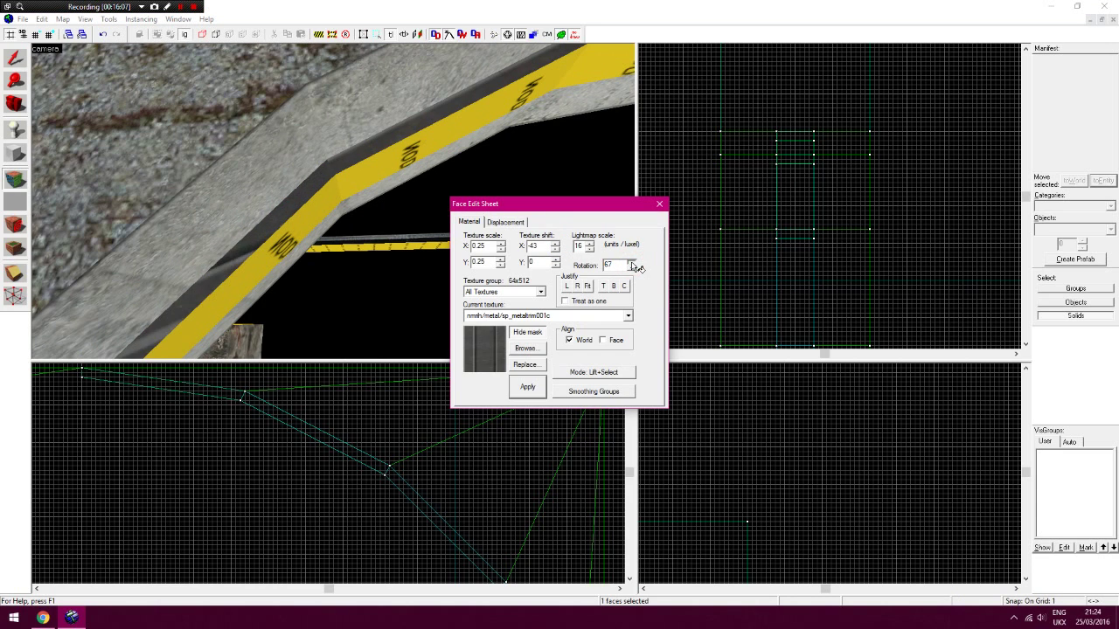
click(631, 264)
click(632, 265)
click(630, 264)
click(631, 264)
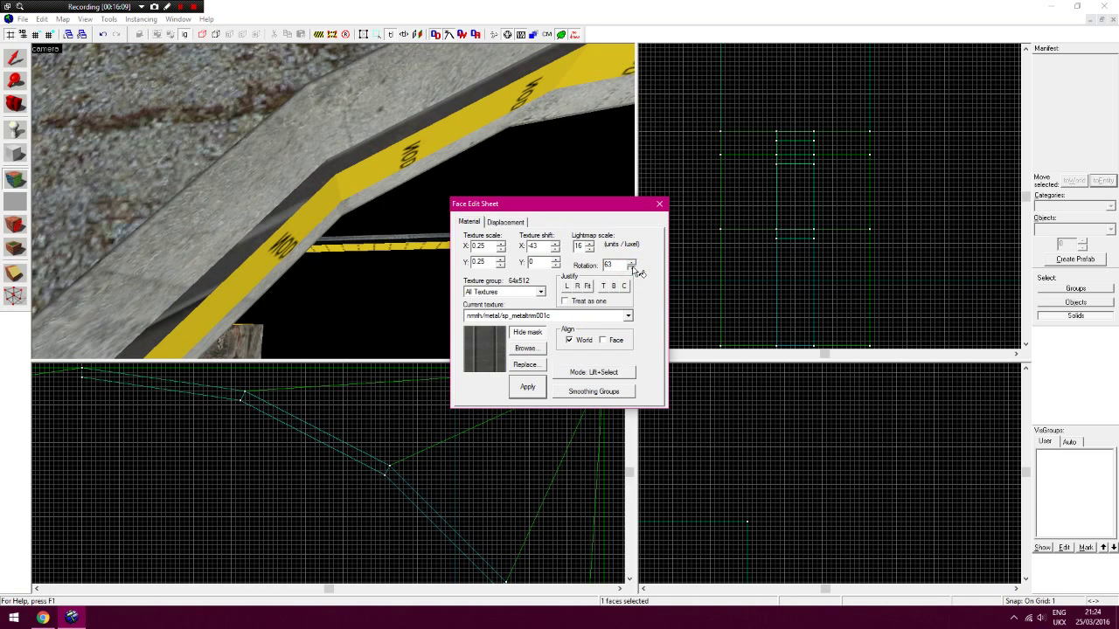
click(631, 264)
click(631, 264)
click(631, 264)
click(631, 264)
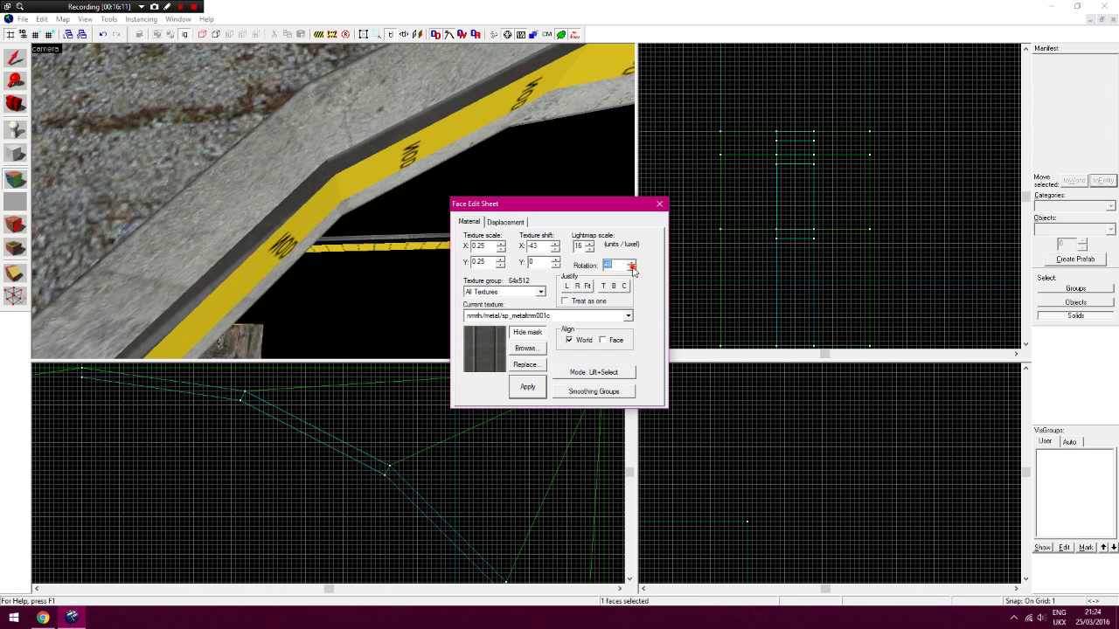
click(631, 264)
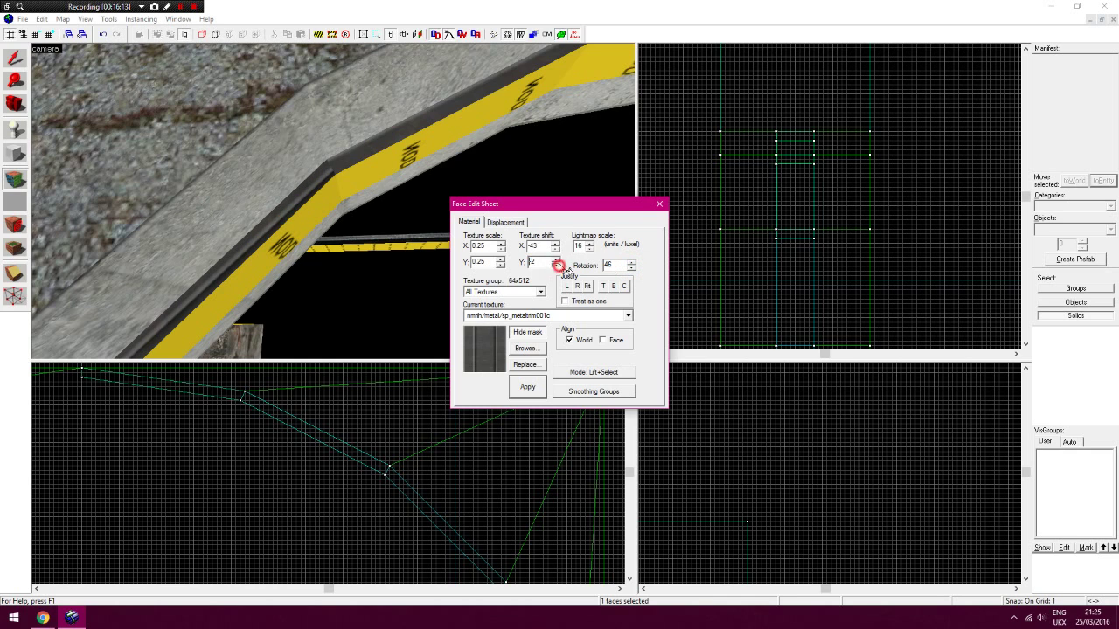
Line up the third segment's texture with an X shift of -81 and a Y shift of 0
click(557, 266)
click(557, 265)
click(555, 249)
click(555, 249)
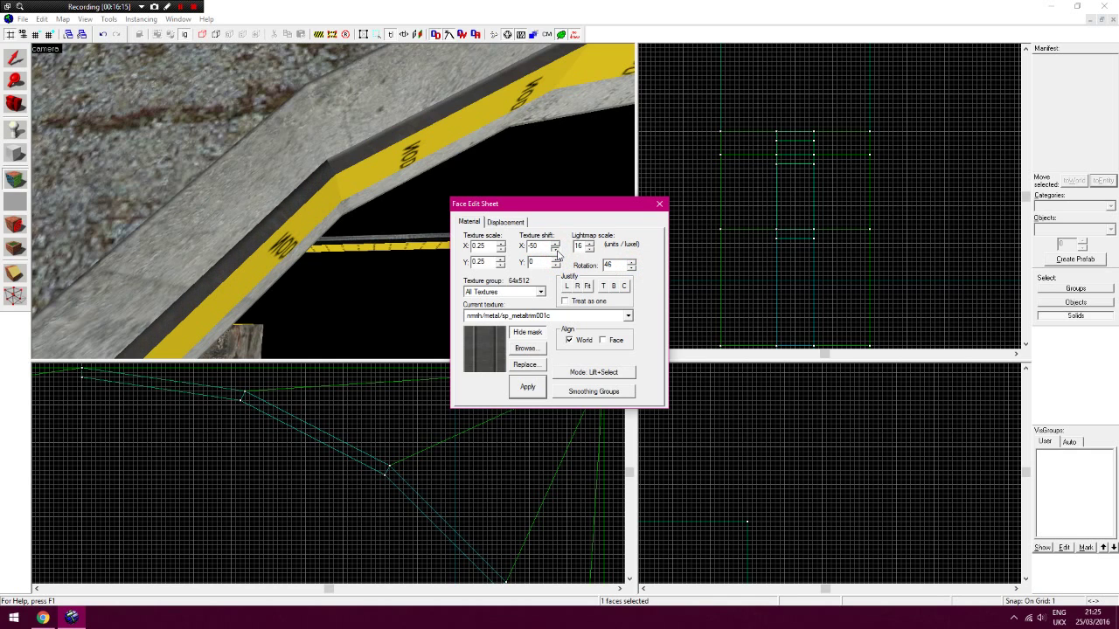
click(555, 249)
click(557, 251)
click(556, 251)
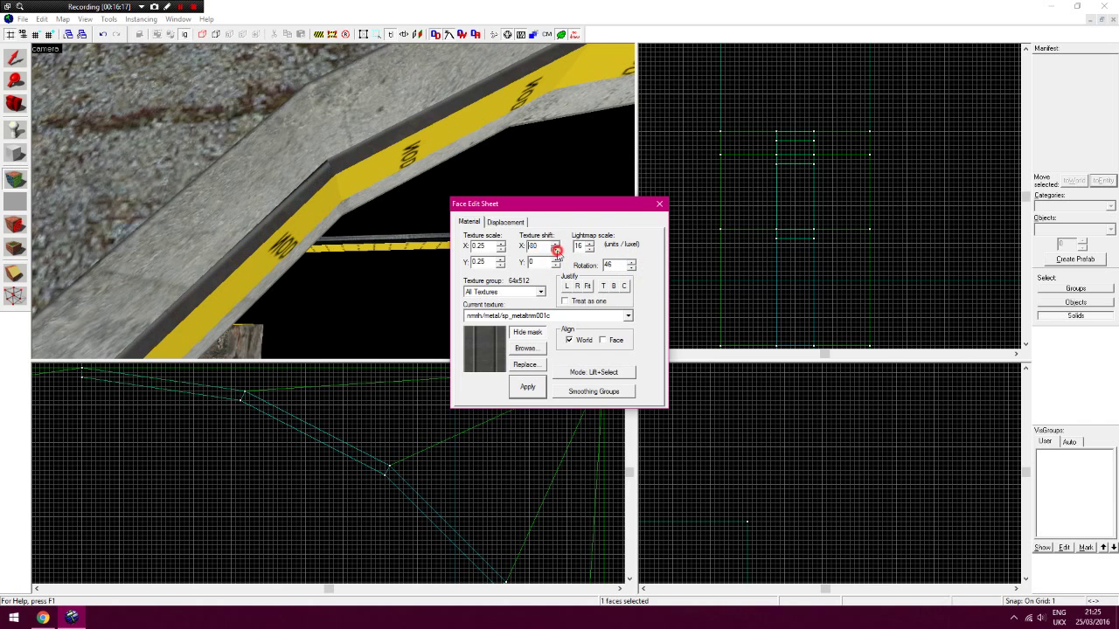
click(556, 251)
Copy the aligned trim texture from the front edge faces onto the matching edge faces on the trim's far side
key(z)
key(w)
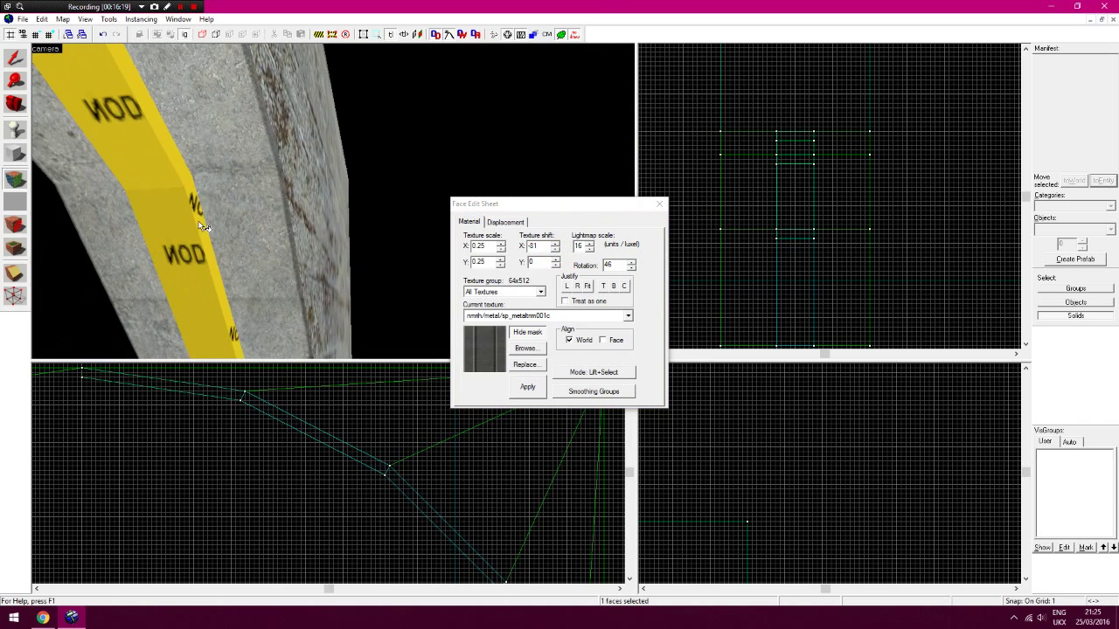
key(a)
click(541, 178)
key(d)
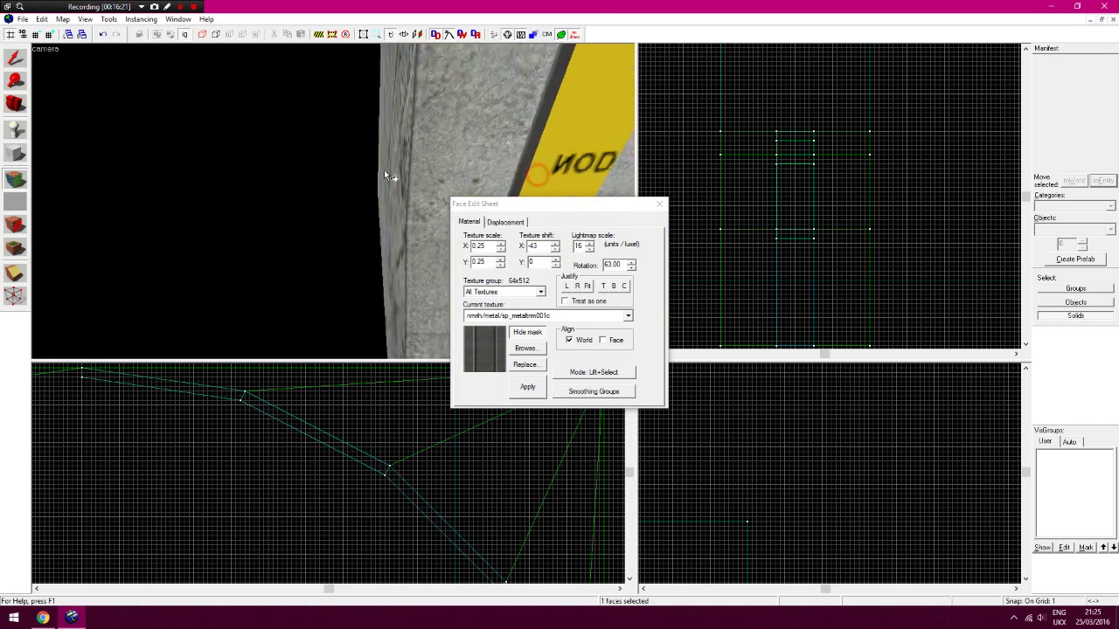
right_click(175, 189)
key(d)
Apply the metal trim texture to the fourth segment's outer edge face and set its rotation to 27
drag(187, 192, 289, 163)
drag(252, 200, 338, 216)
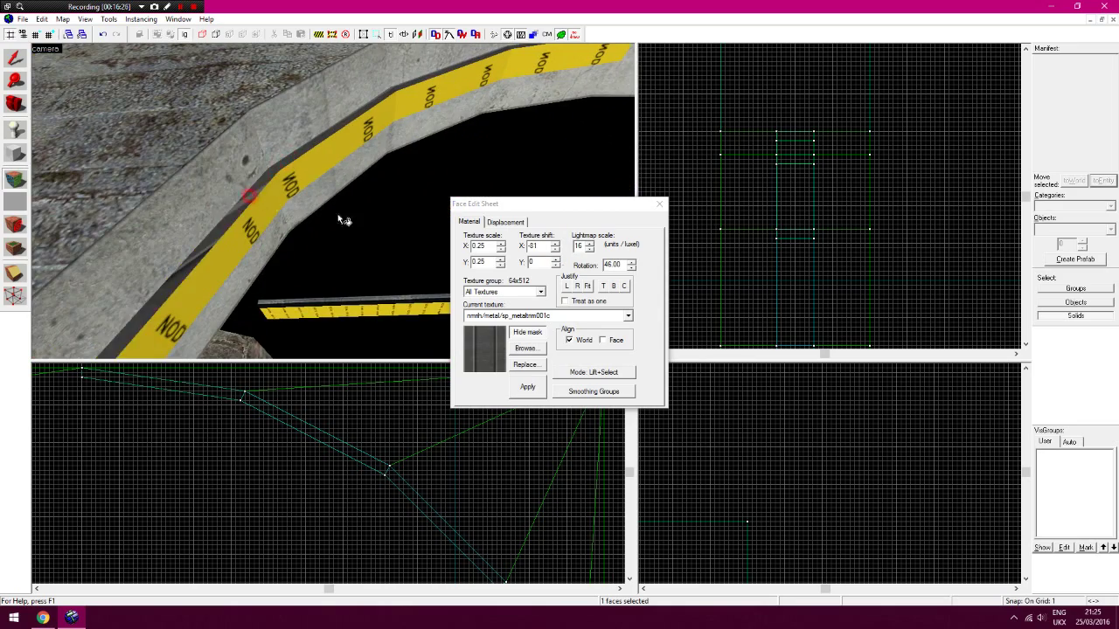
click(631, 267)
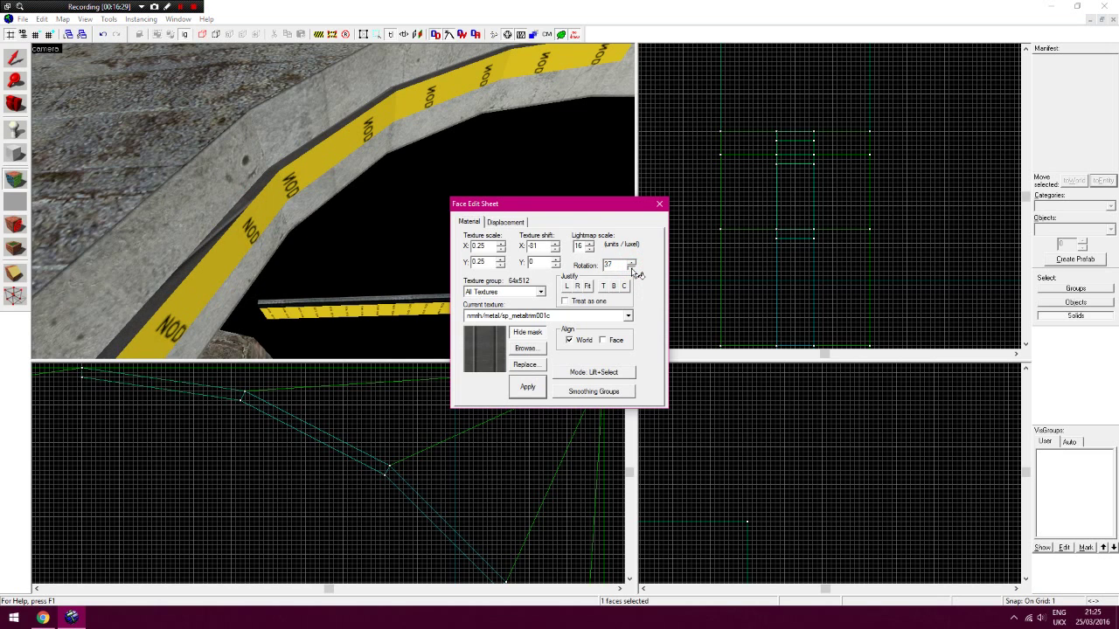
click(632, 268)
click(631, 268)
click(632, 269)
click(632, 268)
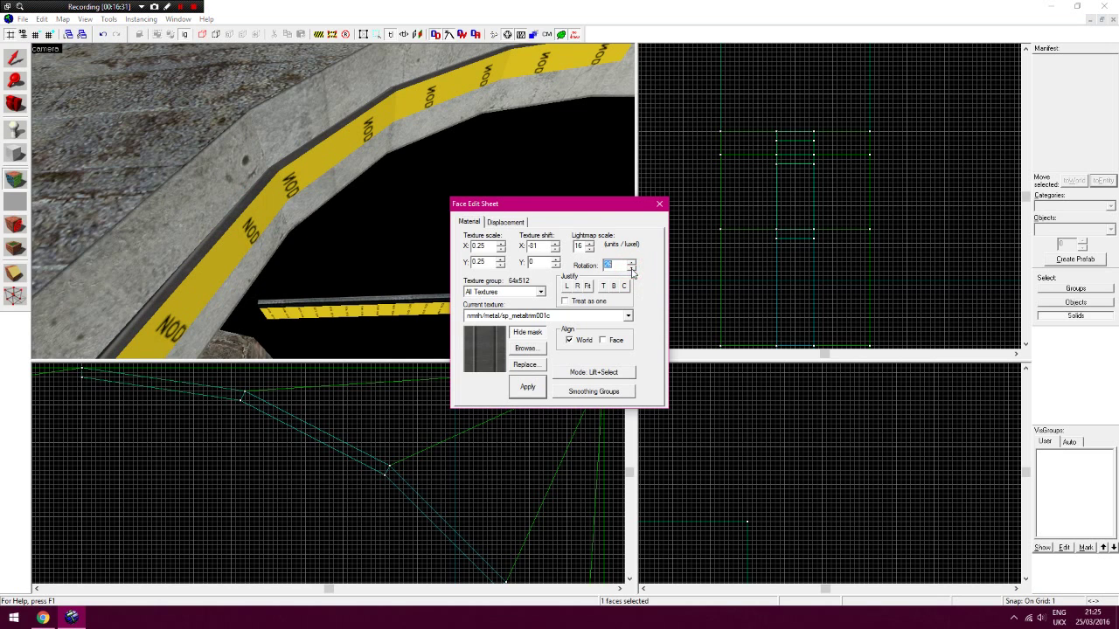
click(632, 262)
Line up the fourth segment's texture with an X shift of -91 and a Y shift of 0
click(556, 264)
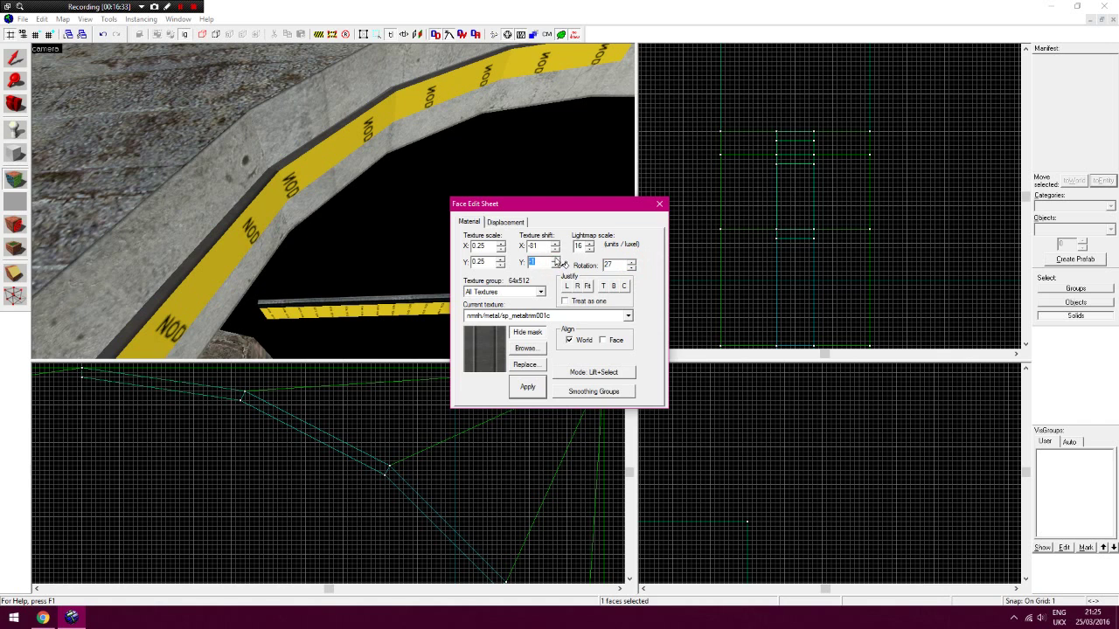
click(555, 250)
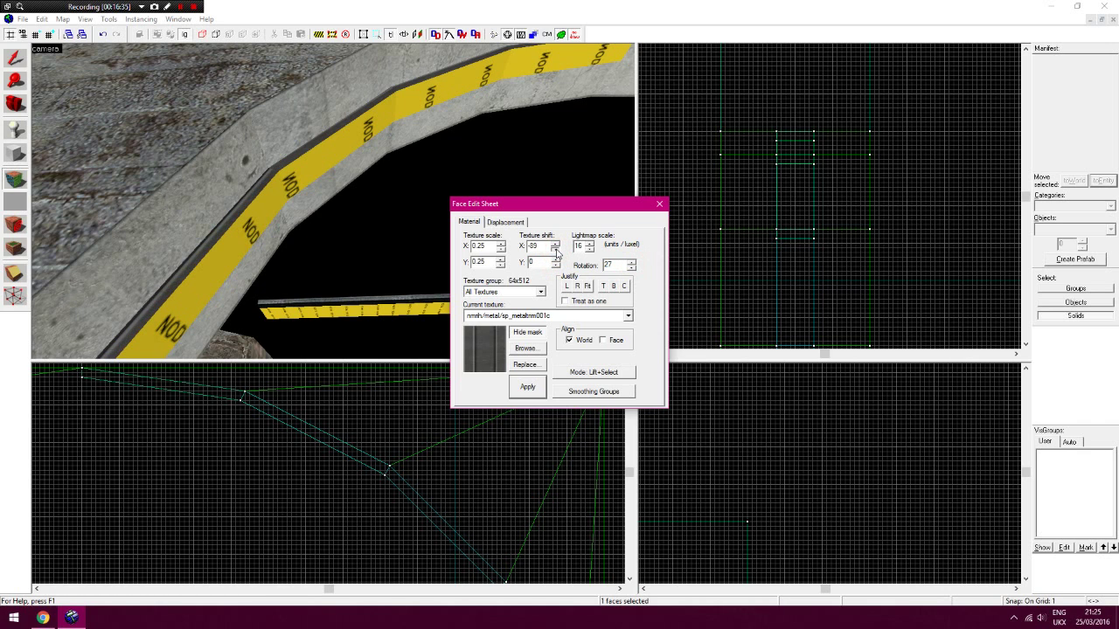
click(555, 250)
Copy the fourth segment's aligned texture onto its matching edge face on the trim's far side
key(z)
key(w)
key(z)
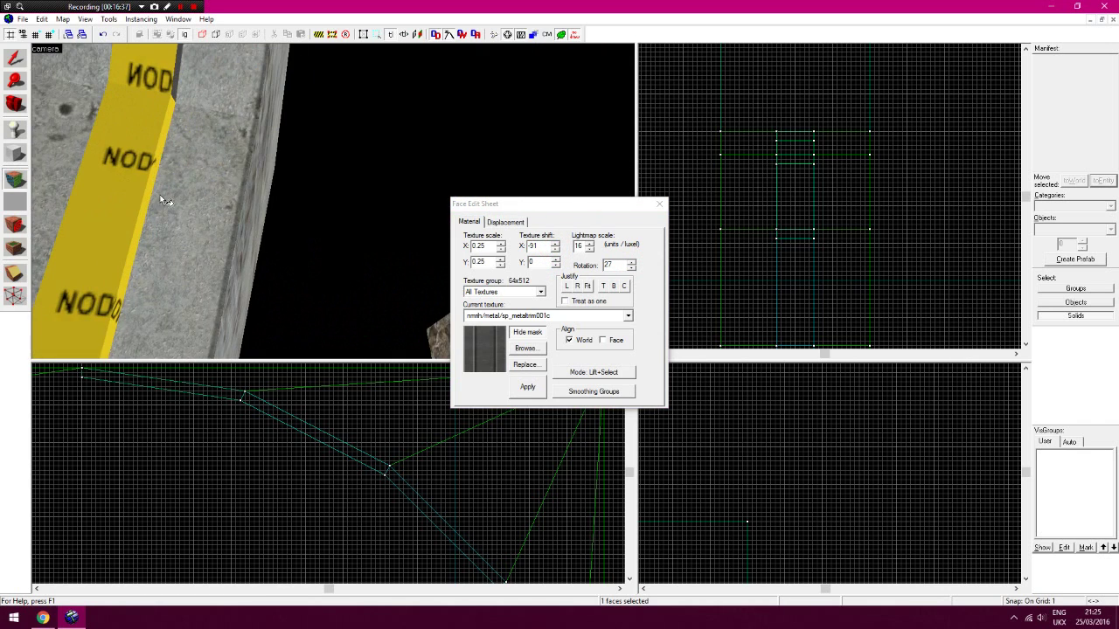
right_click(146, 194)
key(z)
Apply the metal trim texture to the fifth segment's outer edge face and set its rotation to 10
key(a)
key(z)
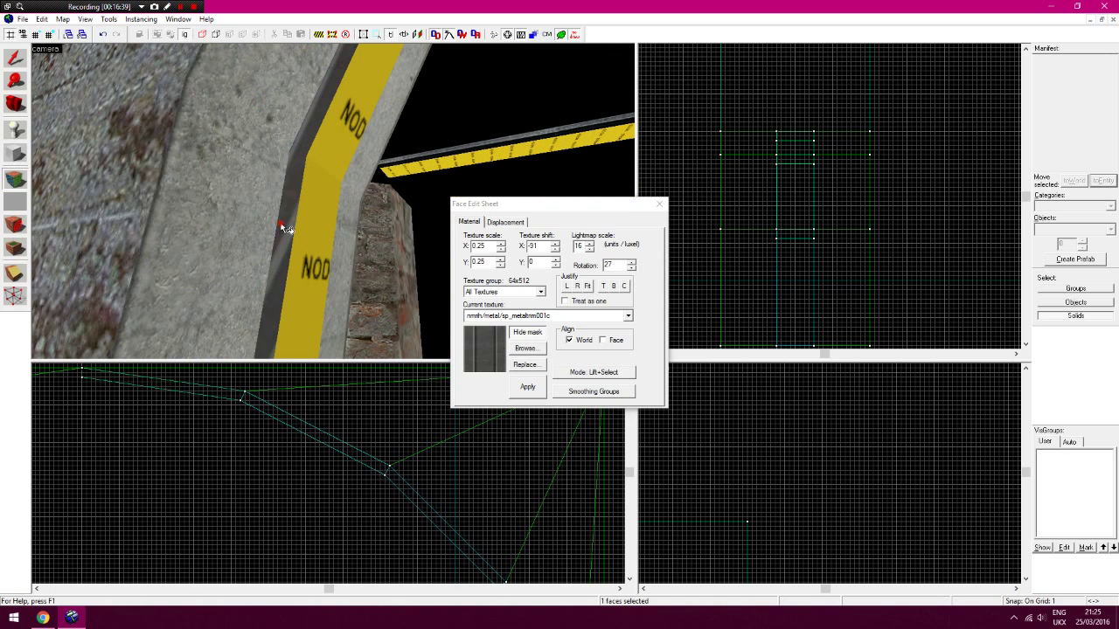
click(634, 265)
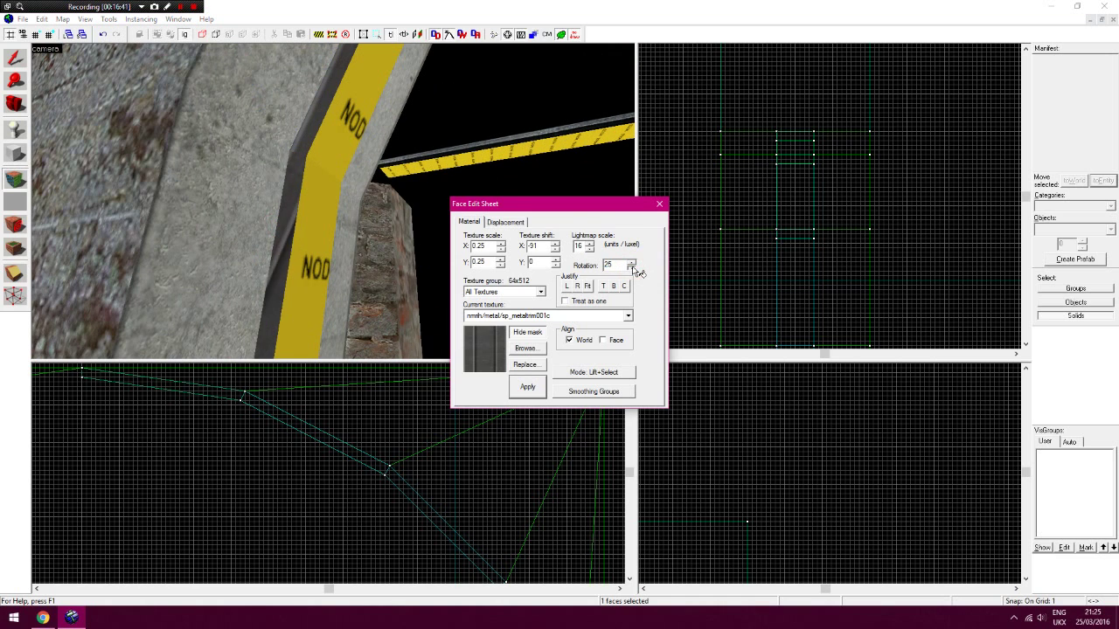
click(633, 267)
click(633, 268)
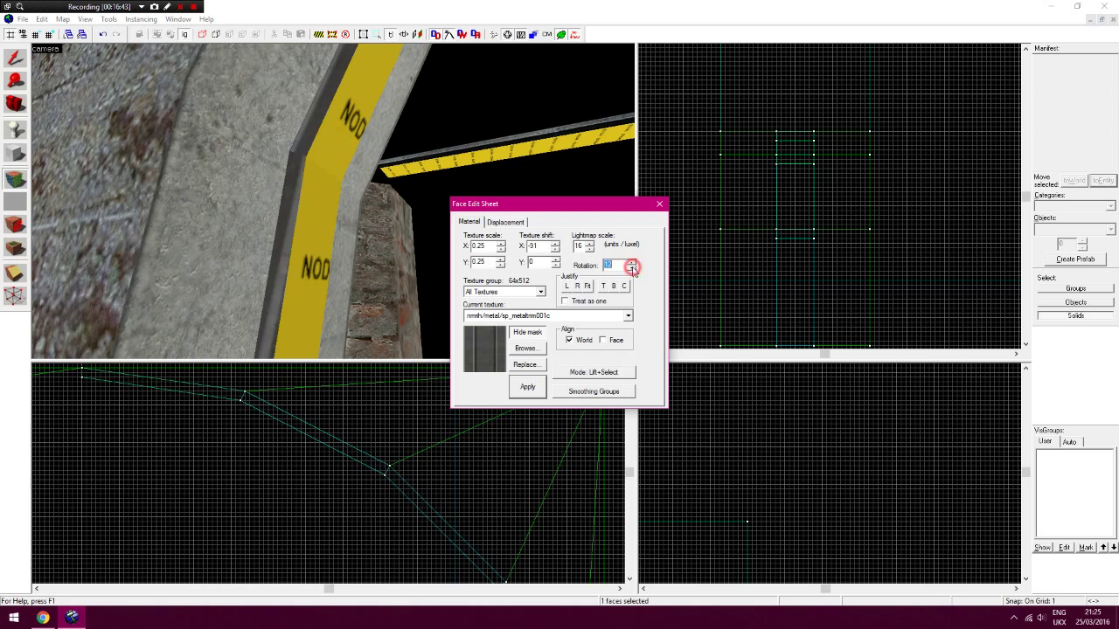
click(633, 267)
click(633, 268)
click(633, 266)
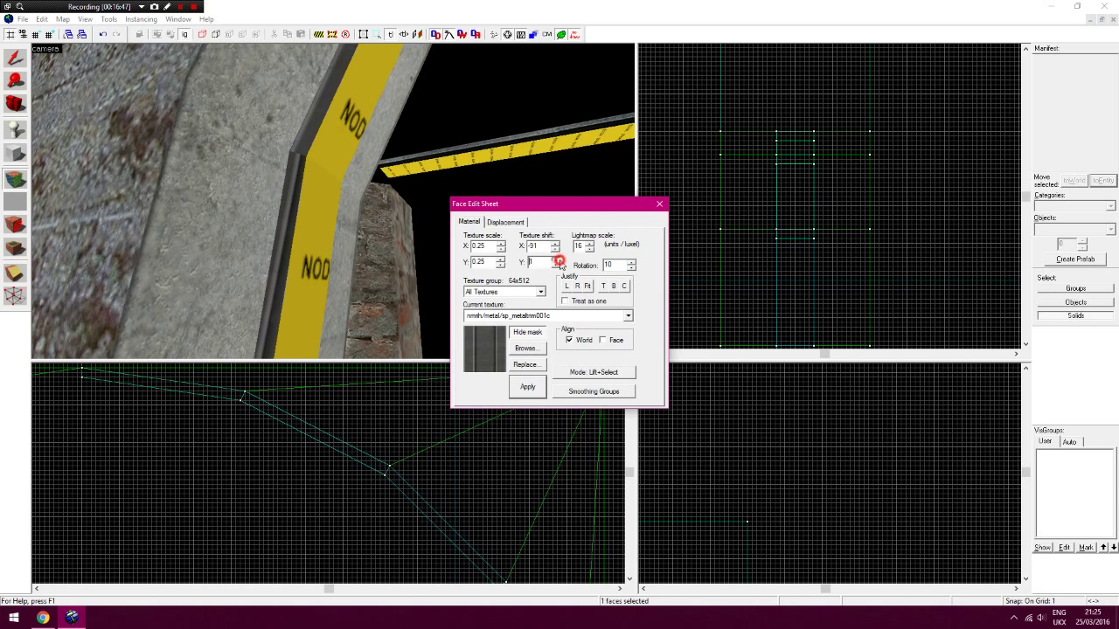
Set the fifth segment's texture X shift to -128 to line it up with the segment above
click(555, 250)
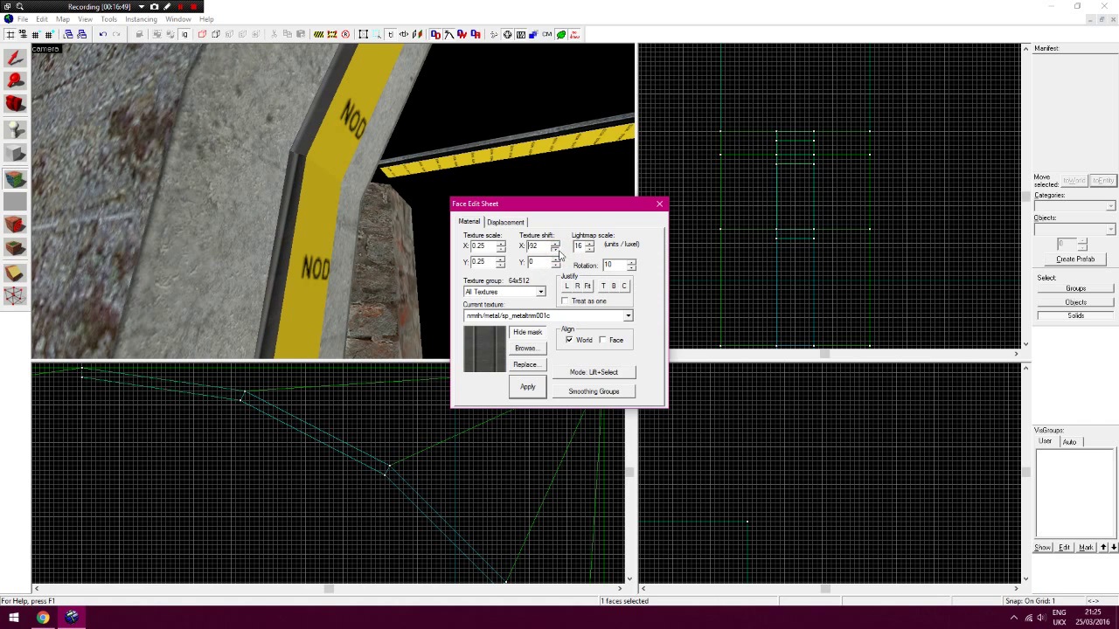
click(556, 250)
click(556, 250)
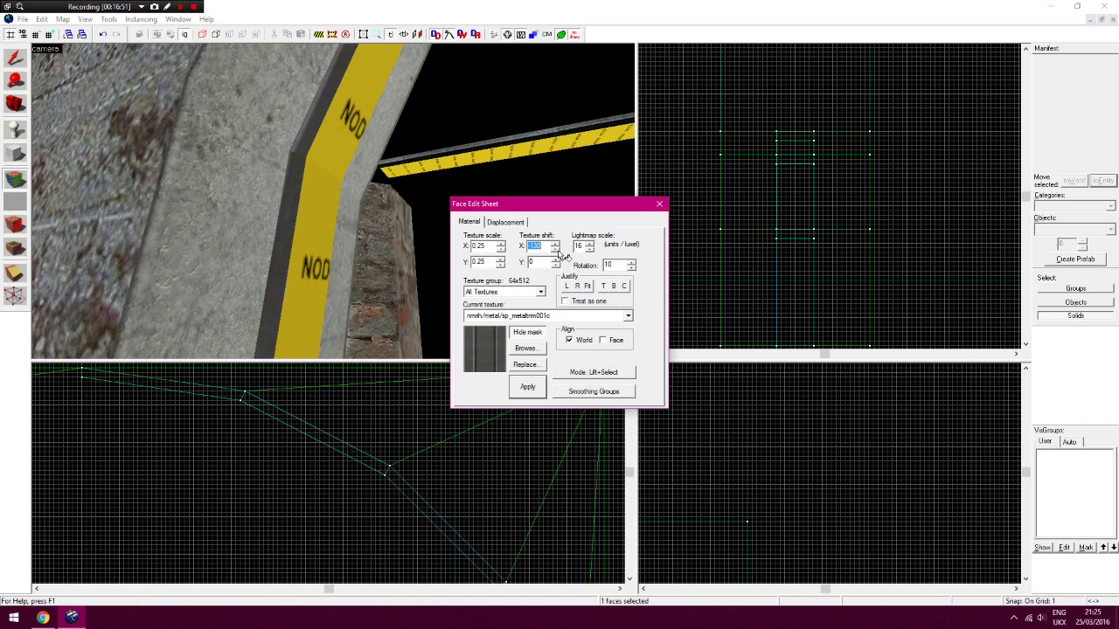
click(555, 244)
Apply the metal trim texture with a rotation of 0 to the wide inner faces of all the trim segments
key(z)
drag(302, 216, 329, 279)
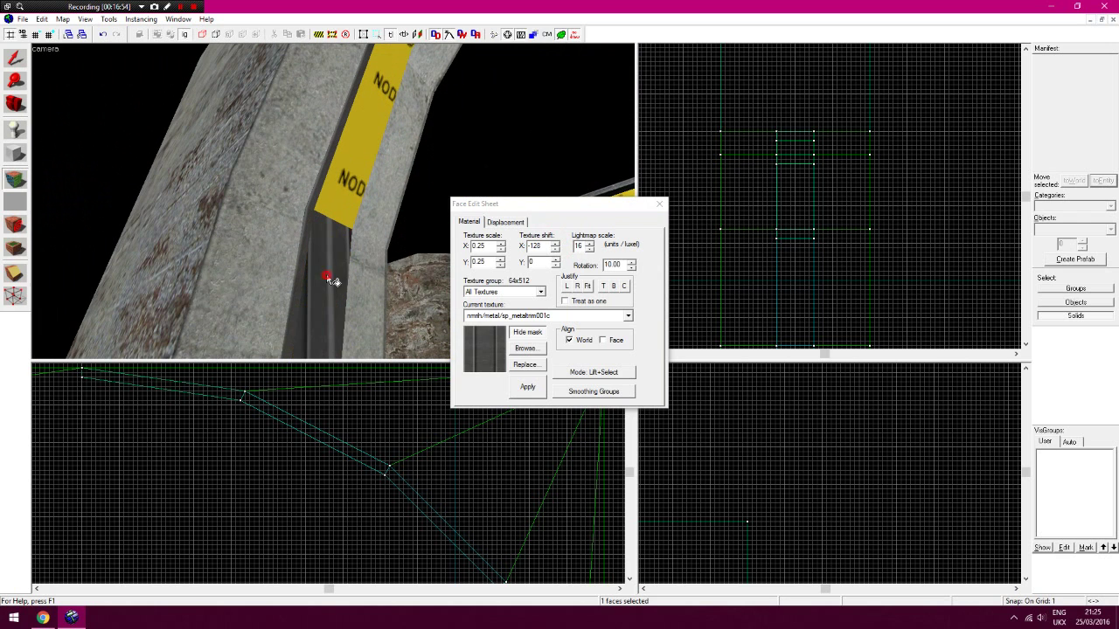
drag(623, 266, 594, 264)
text(0z)
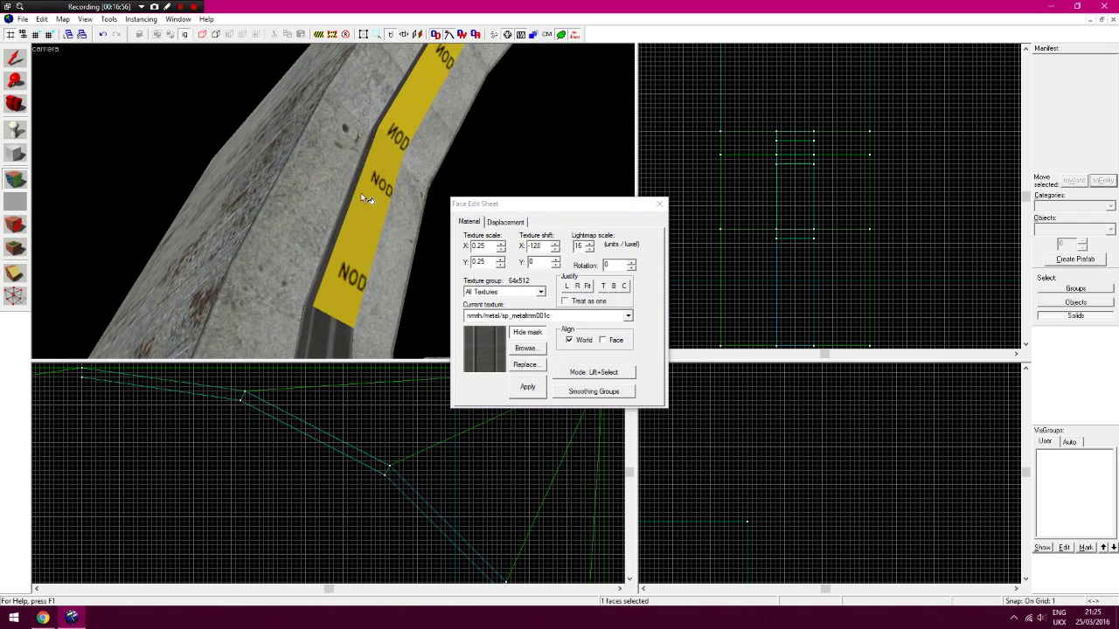
right_click(368, 202)
drag(392, 187, 528, 120)
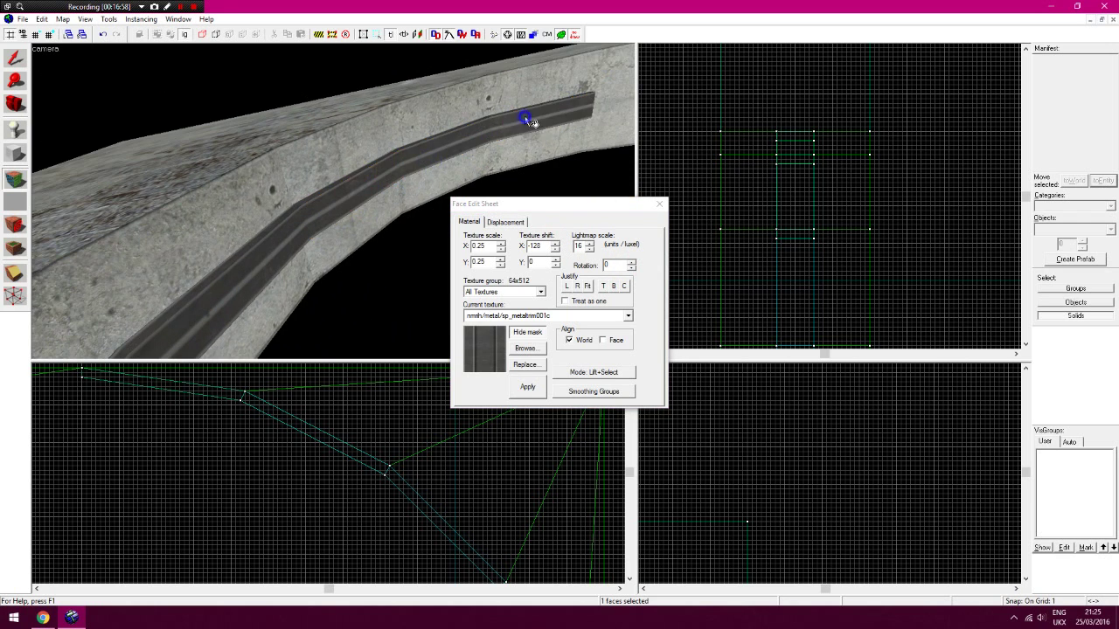
Make tools/toolsnodraw the current texture and outline a block 8 units wide and 2 units deep at the trim's end
click(660, 204)
click(1088, 365)
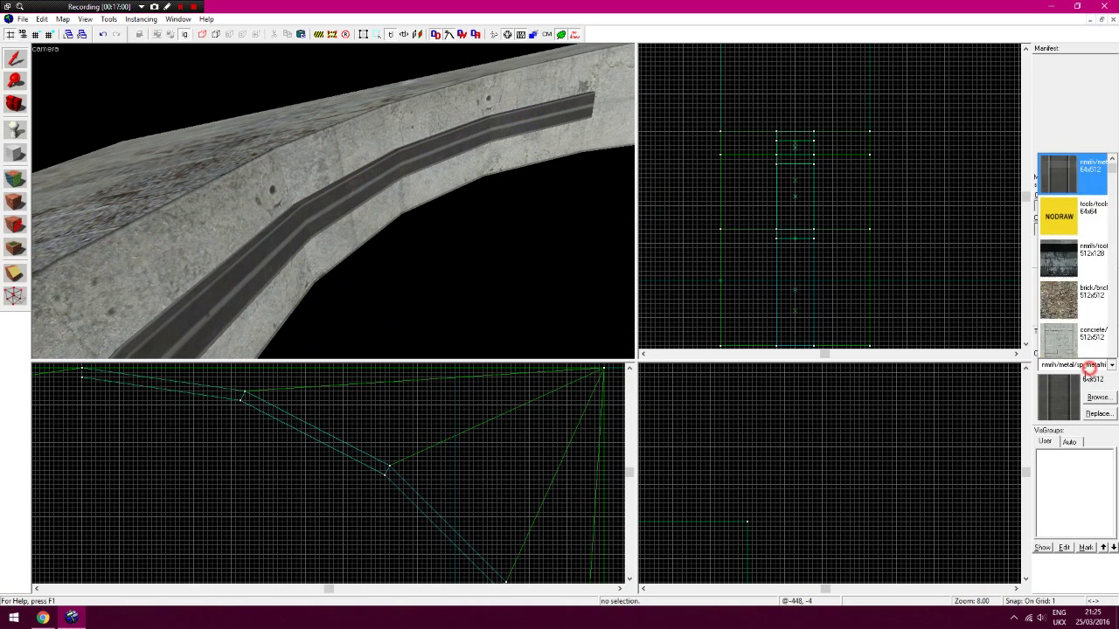
click(1074, 149)
click(19, 157)
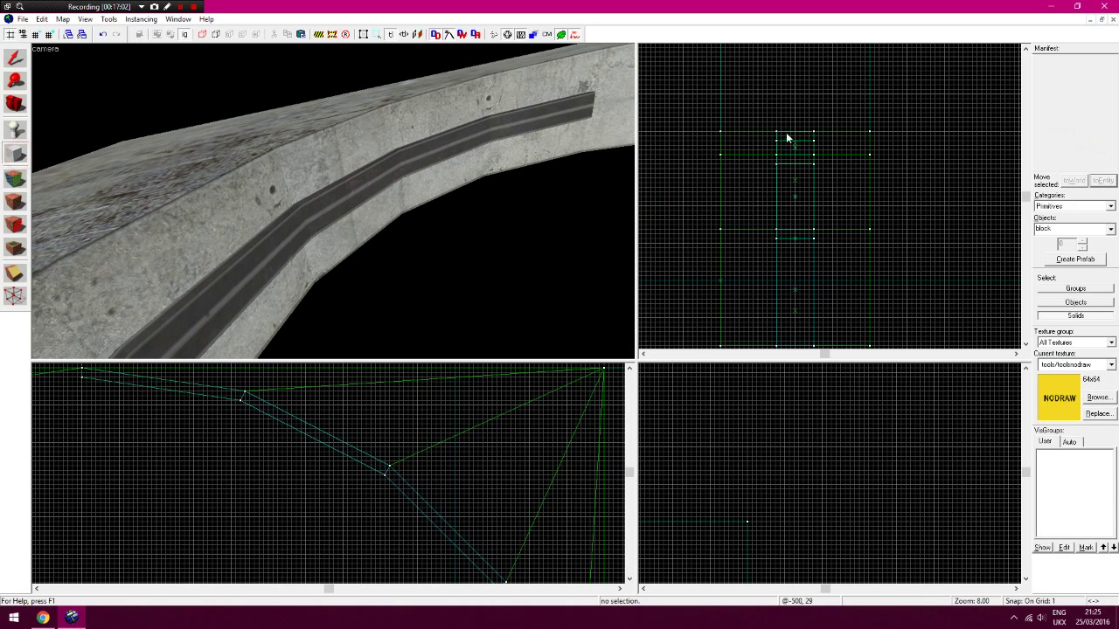
mouse_move(776, 132)
mouse_down()
mouse_move(815, 140)
mouse_move(801, 138)
mouse_up()
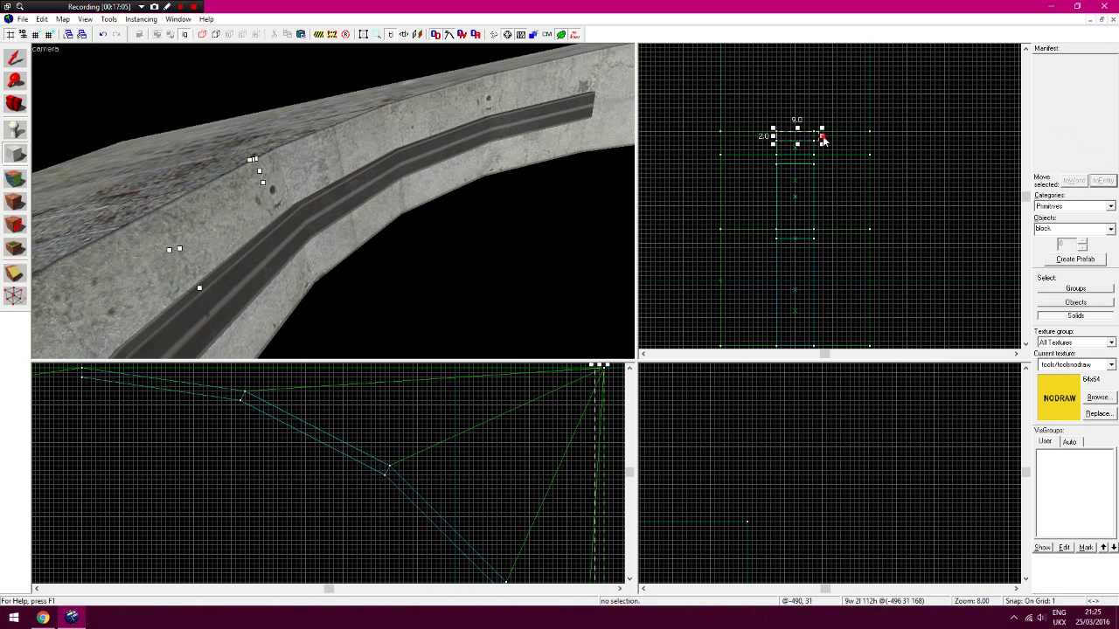
key(Down)
key(Up)
key(Right)
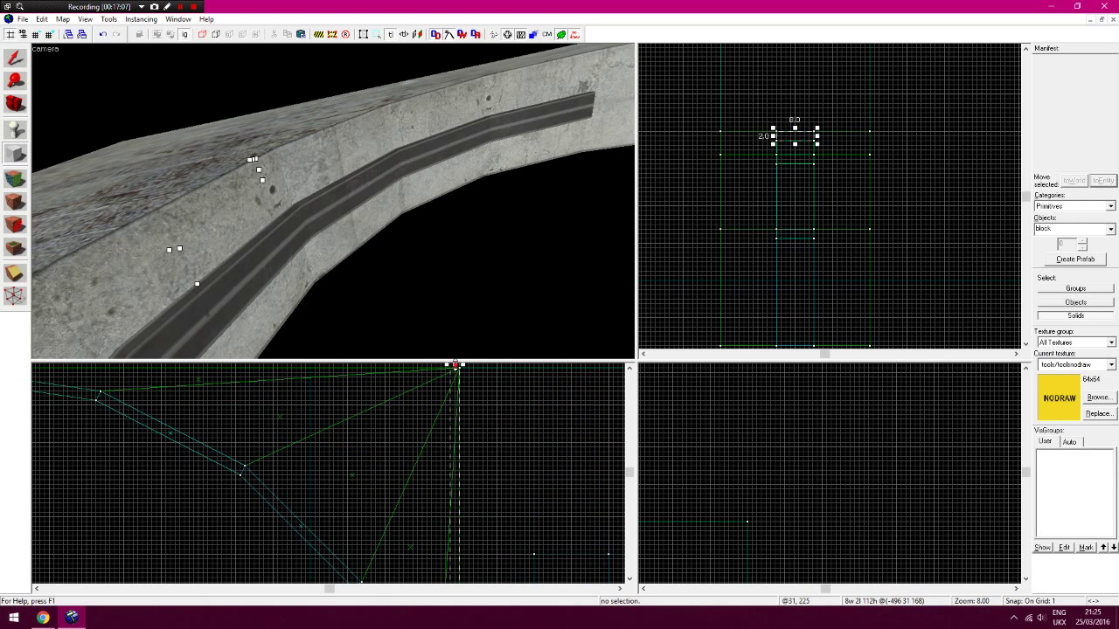
Lower the new block's top so it meets the lower end of the curved trim
key(Down)
key(Down)
key(Down)
key(Down)
key(Down)
key(Down)
key(Down)
key(Down)
drag(456, 364, 458, 465)
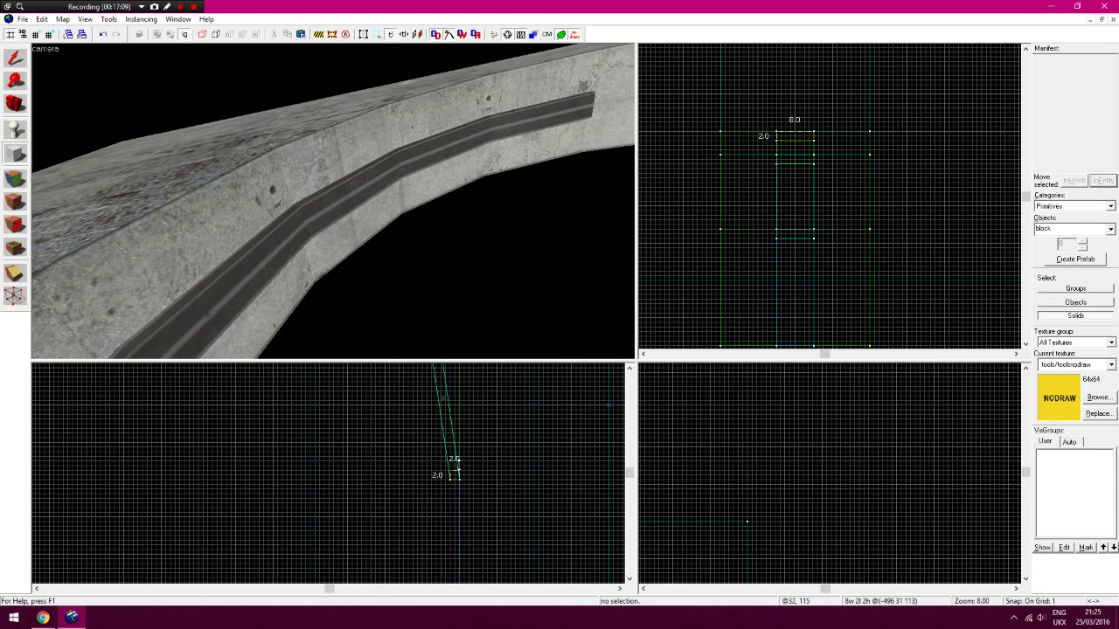
drag(454, 520, 455, 519)
drag(455, 458, 459, 478)
Extend the new block down to the floor and create it as the trim's straight vertical leg
key(Down)
key(Down)
key(Down)
key(Down)
key(Down)
key(Down)
key(Down)
key(Down)
drag(454, 522, 480, 444)
key(Return)
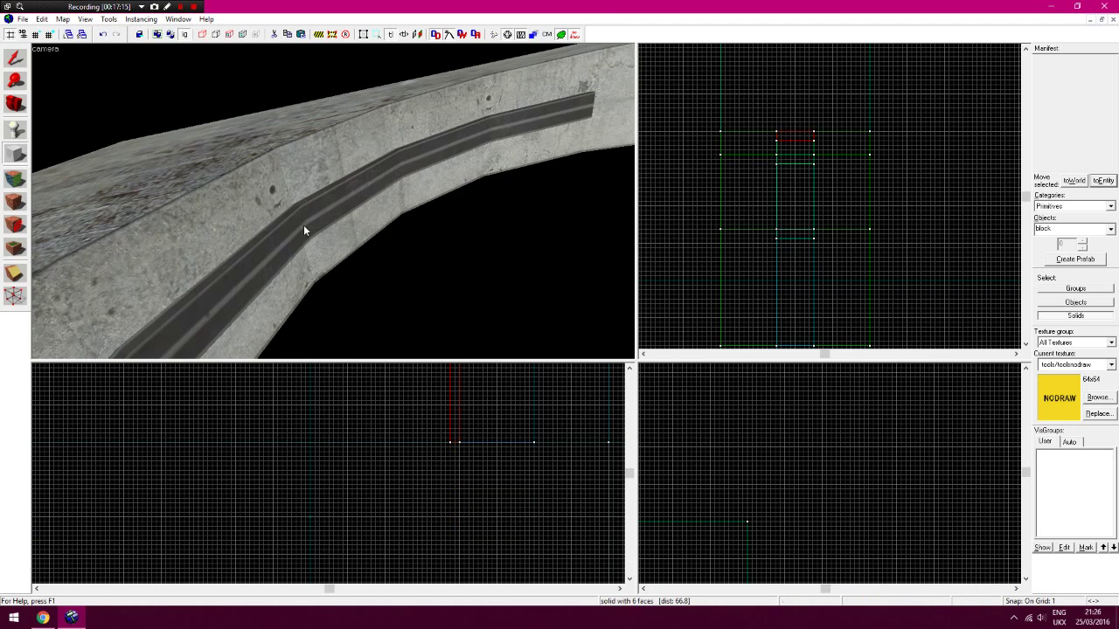
Apply the metal trim texture to the vertical leg's outer edge face with a rotation of 0
key(z)
click(15, 179)
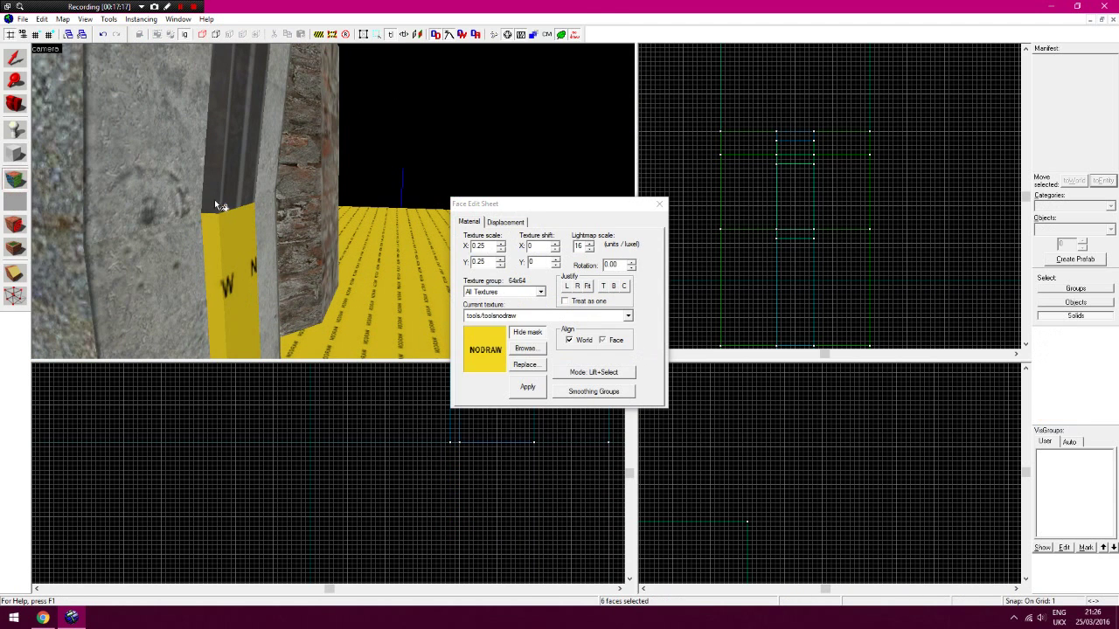
click(210, 224)
drag(624, 266, 584, 272)
text(0)
click(556, 266)
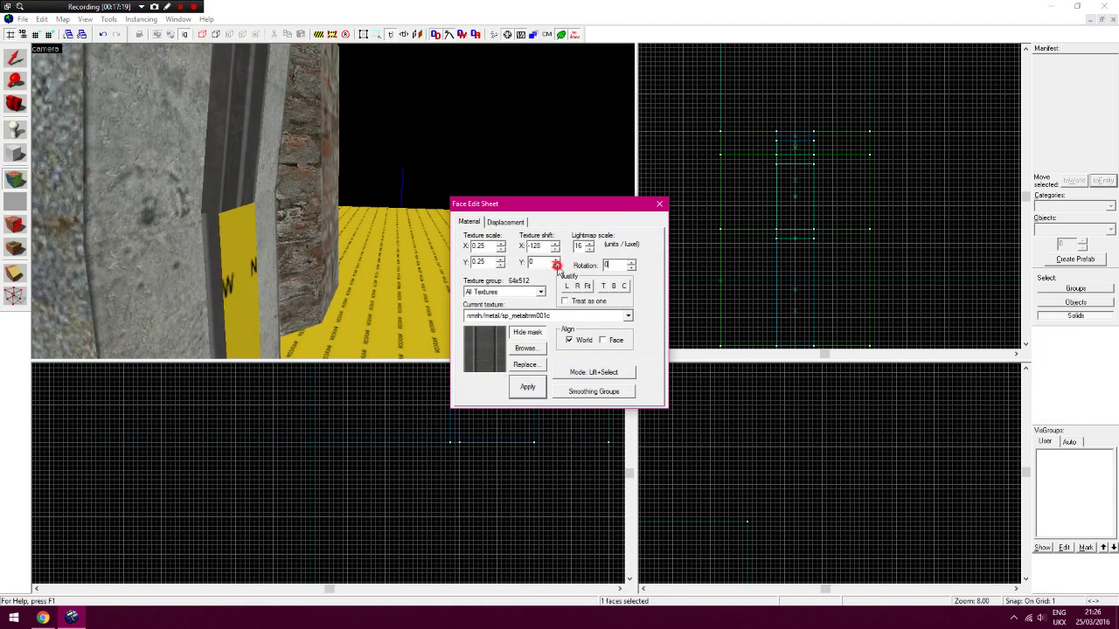
key(Up)
Align the metal trim on the lowest slanted segment's face with rotation 9 and an X texture shift of -134
click(229, 199)
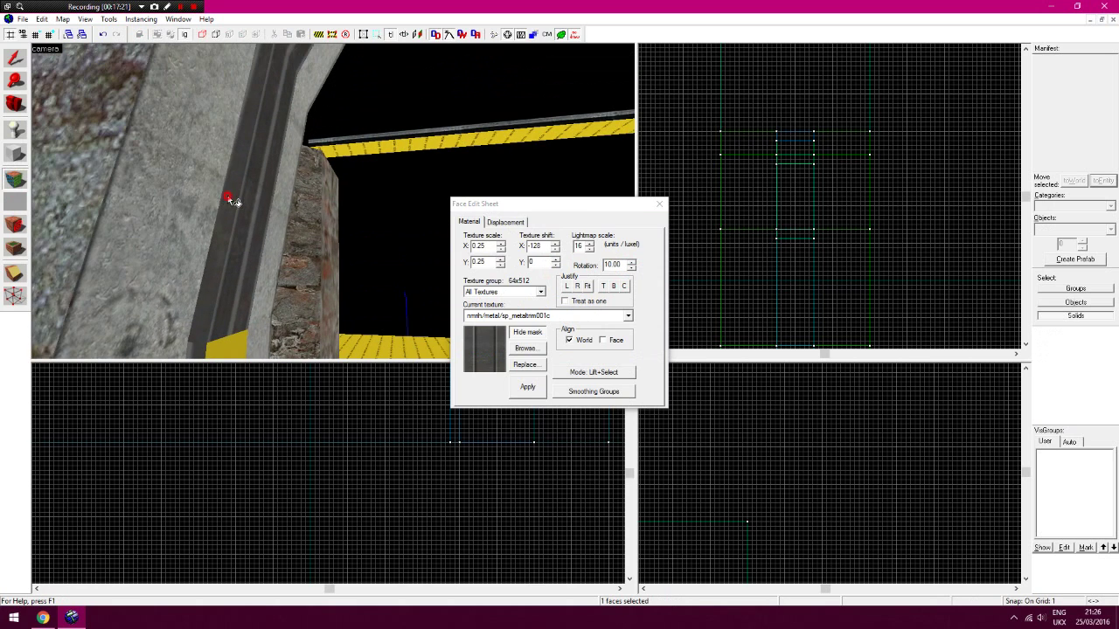
click(631, 268)
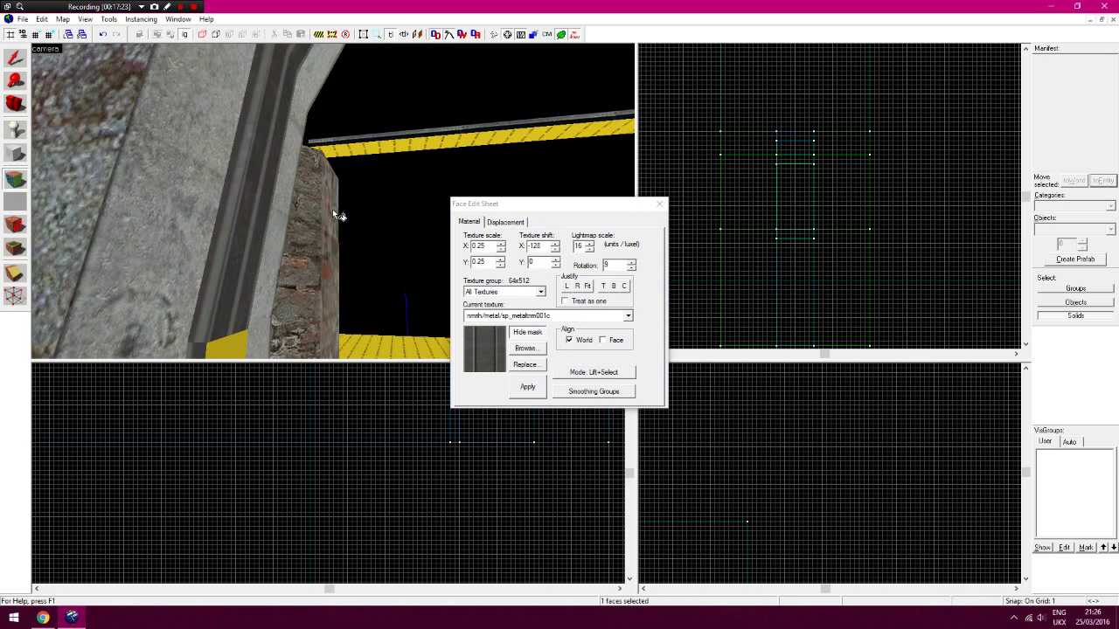
key(Up)
click(555, 261)
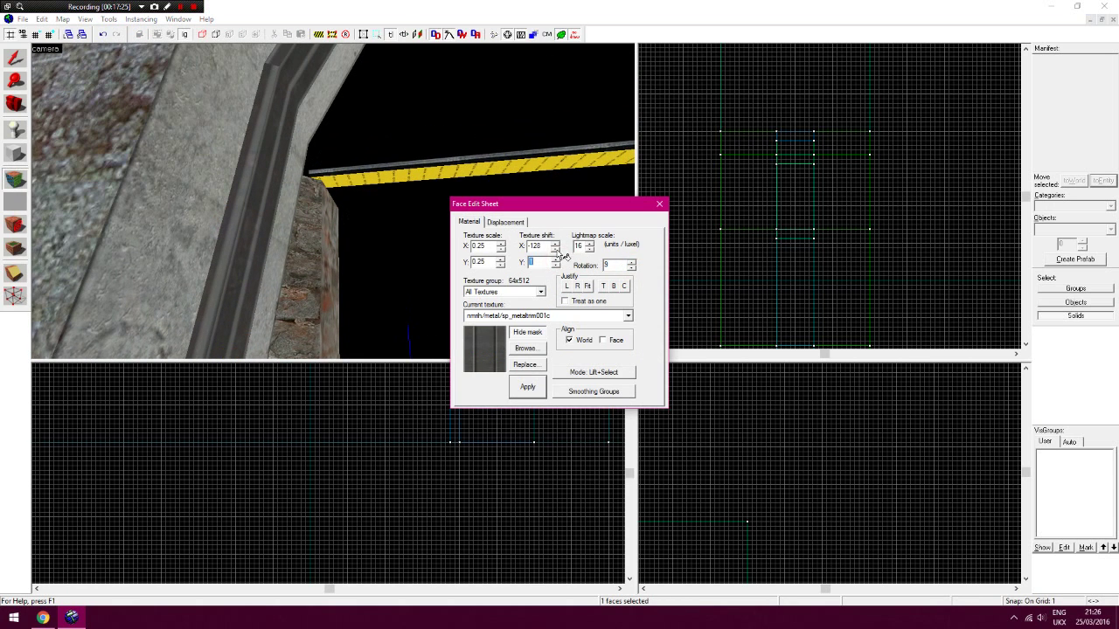
click(555, 244)
click(556, 250)
click(556, 250)
click(556, 249)
click(555, 250)
click(556, 250)
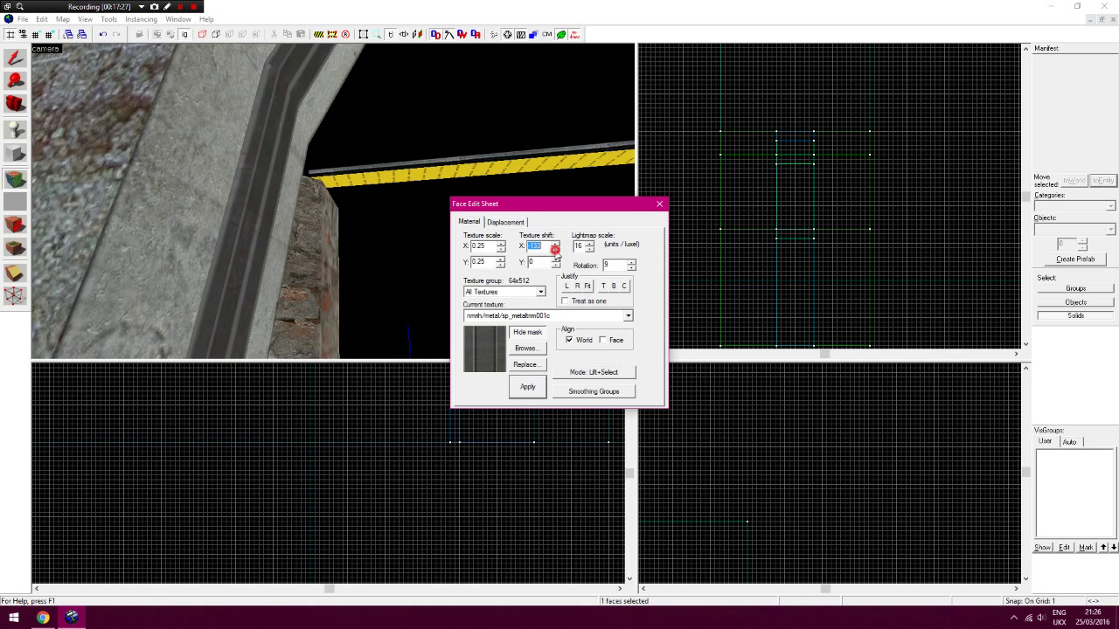
click(556, 250)
click(556, 250)
Shift the metal trim texture on the vertical leg's edge face to X -129 and Y 1
key(z)
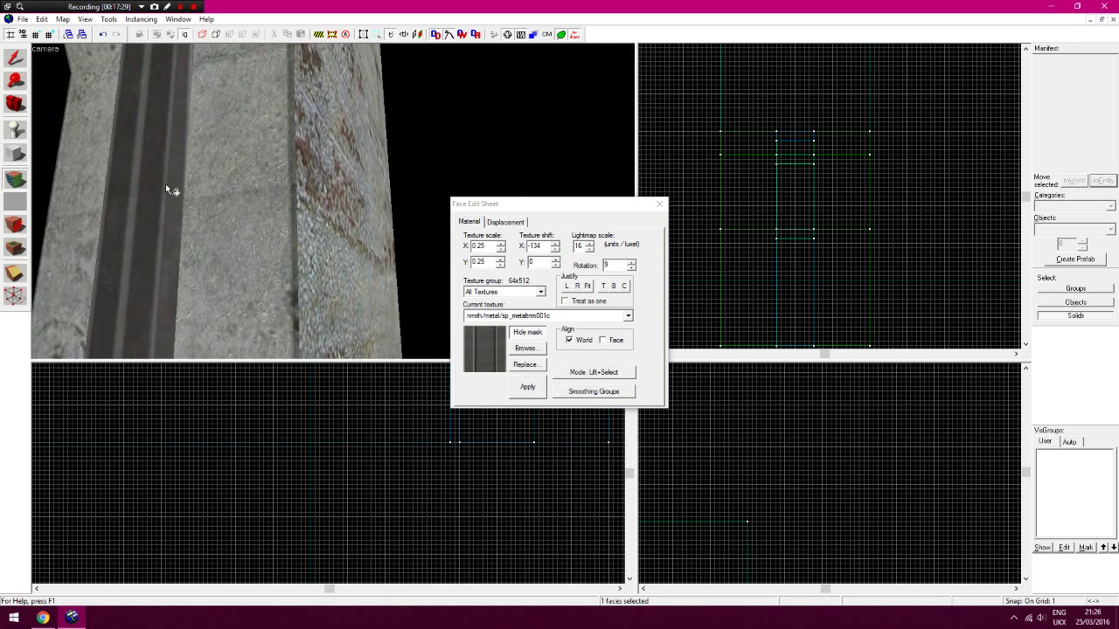
right_click(224, 209)
key(z)
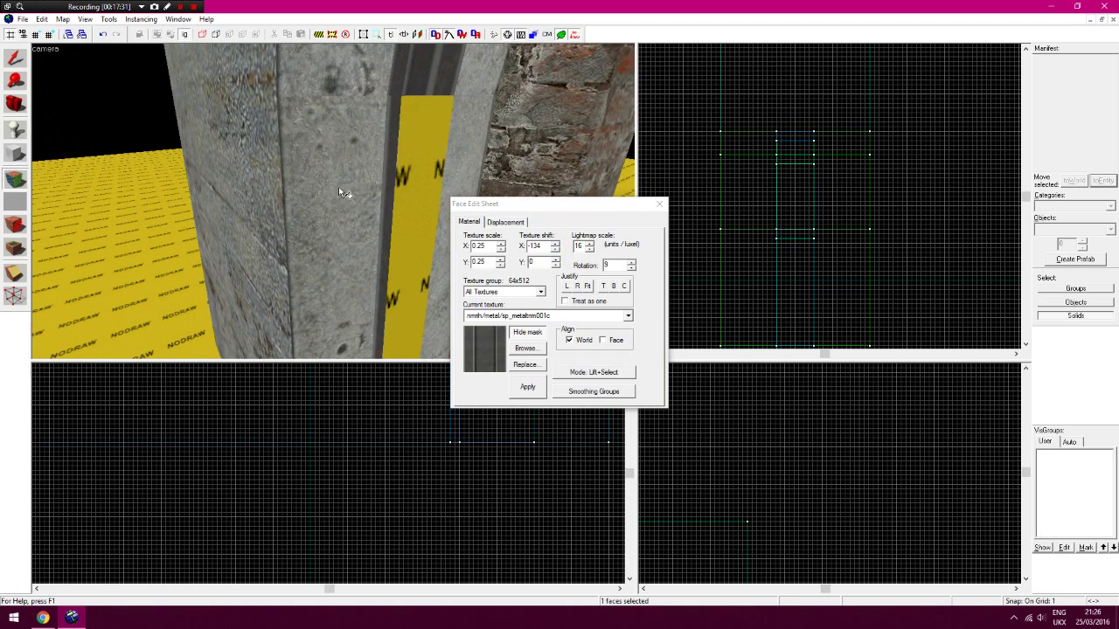
click(555, 259)
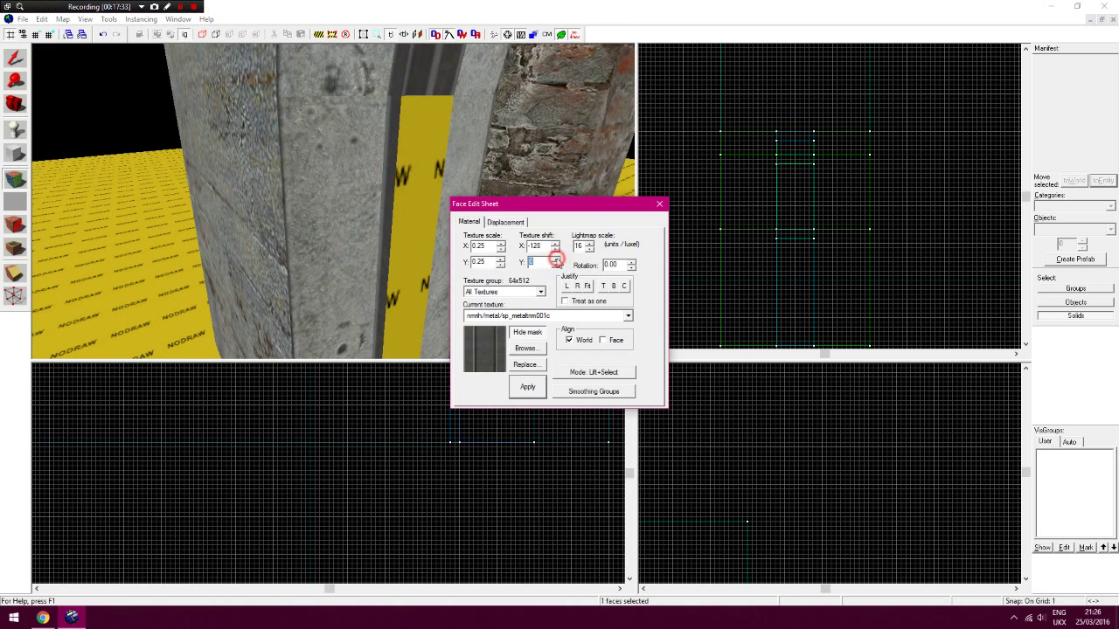
click(394, 102)
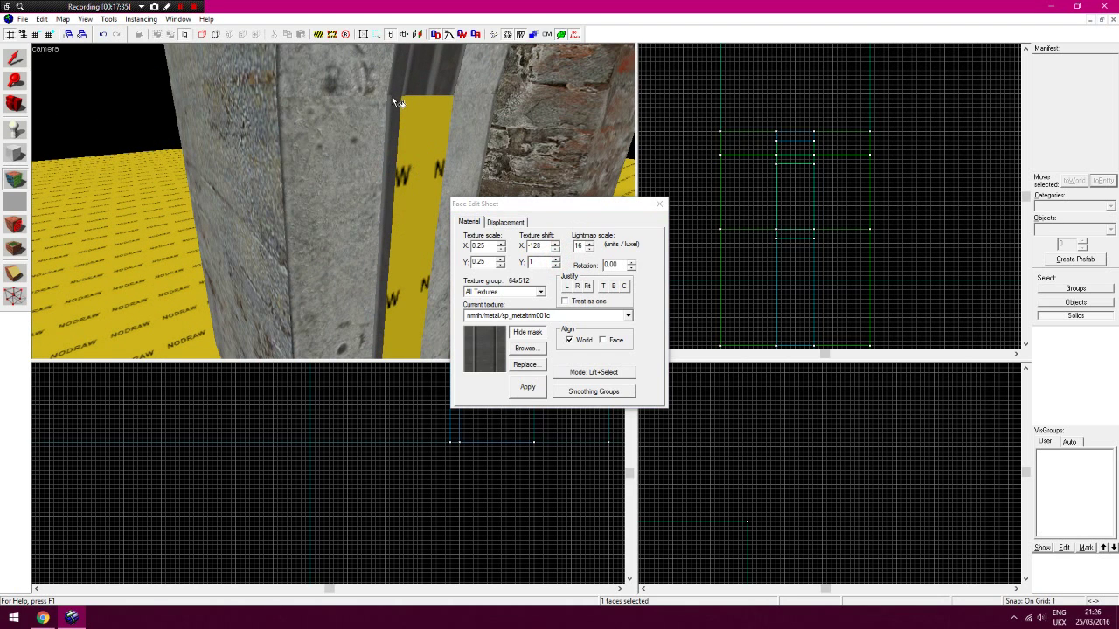
click(556, 244)
click(556, 249)
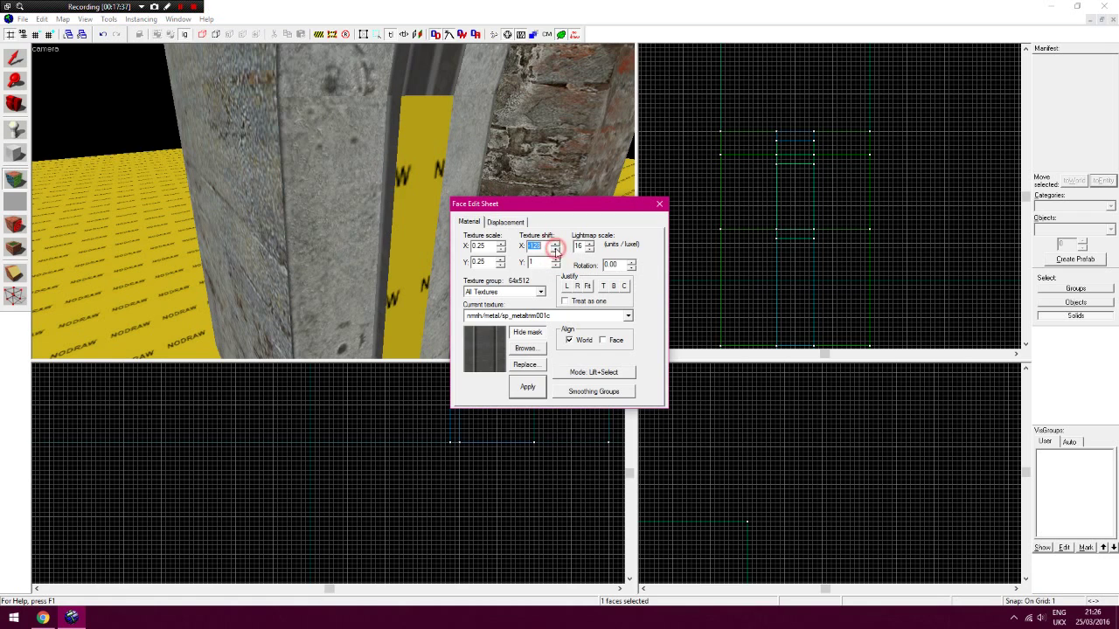
click(556, 249)
key(z)
key(z)
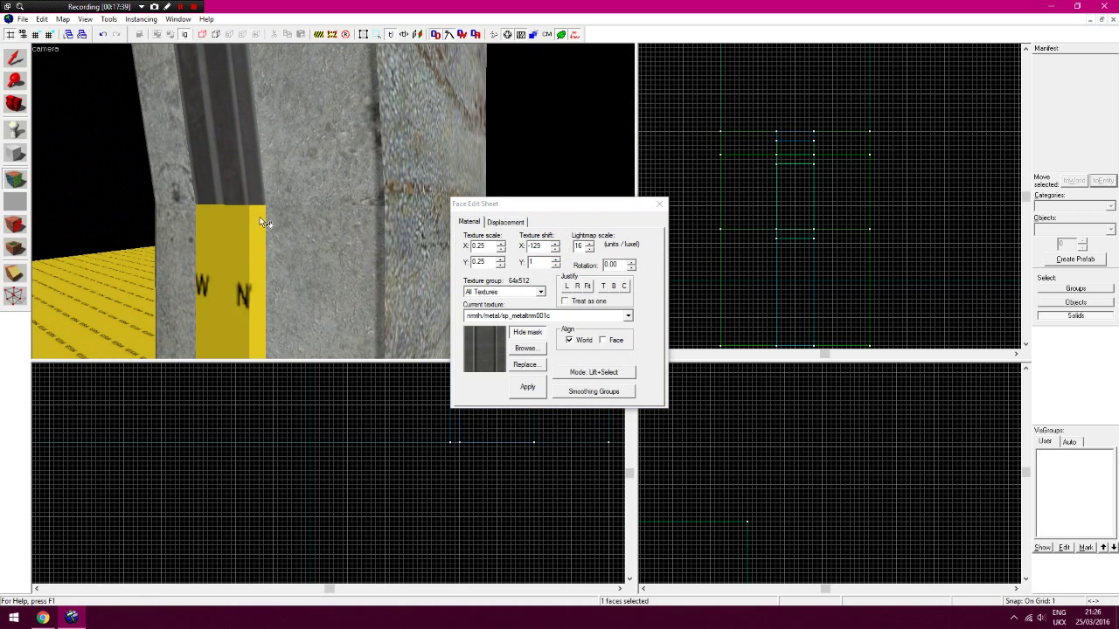
Apply the metal trim texture to the vertical leg's remaining nodraw front face and finish face editing
right_click(261, 215)
click(234, 186)
right_click(233, 215)
key(z)
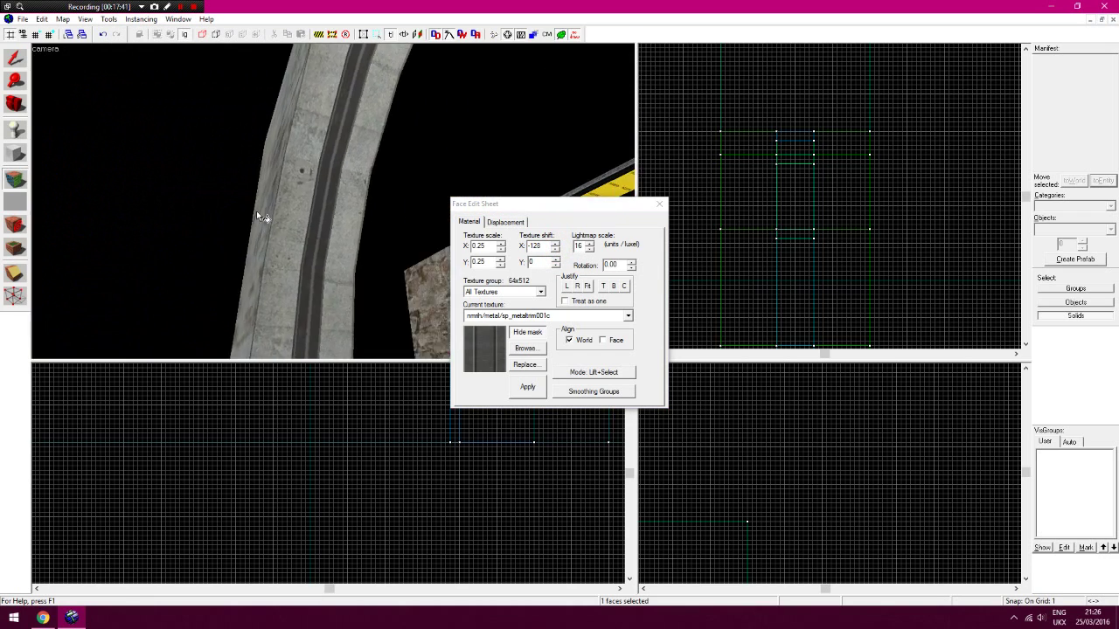
key(z)
click(659, 204)
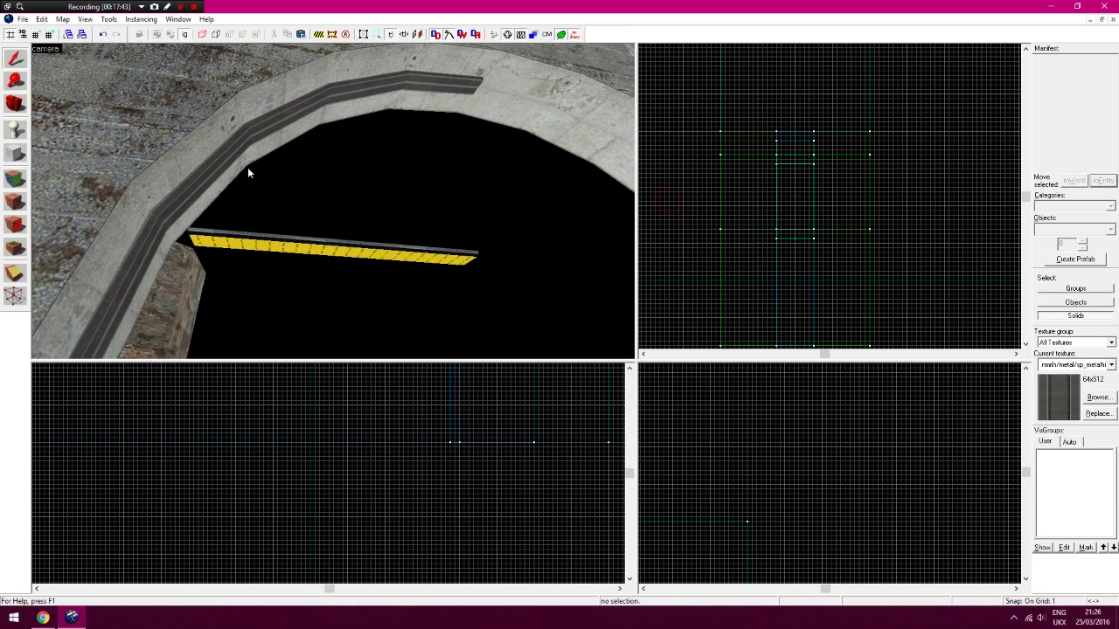
Duplicate the six trim pieces of the half-arch and rotate the copy 180 degrees about Z
scroll(134, 289, down, 1)
click(176, 306)
ctrl+click(169, 324)
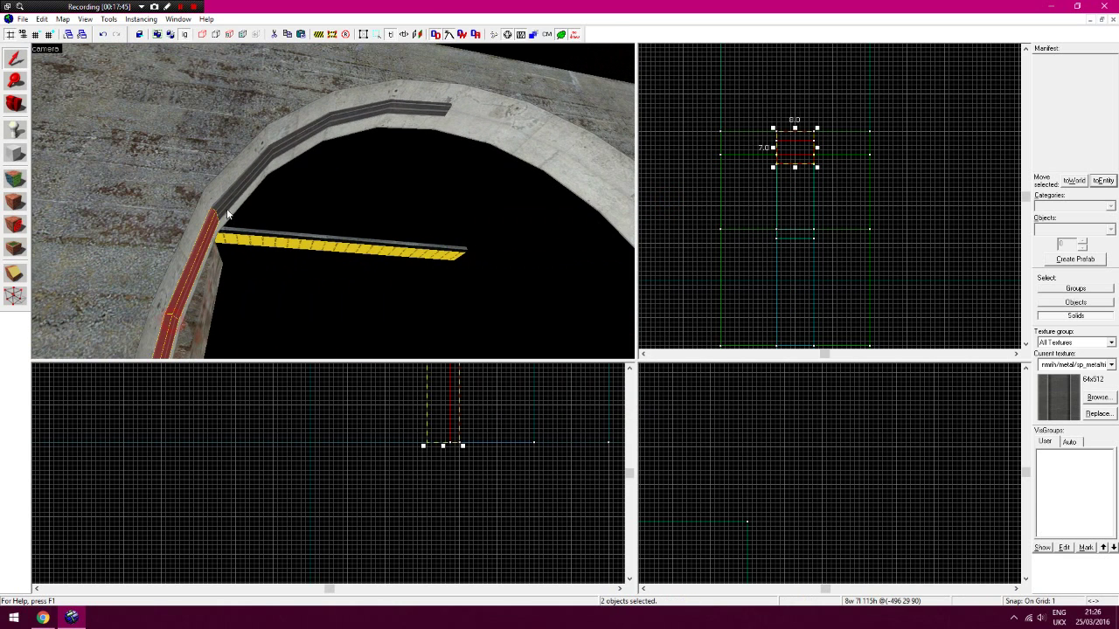
ctrl+click(224, 201)
ctrl+click(287, 147)
ctrl+click(360, 113)
ctrl+click(415, 112)
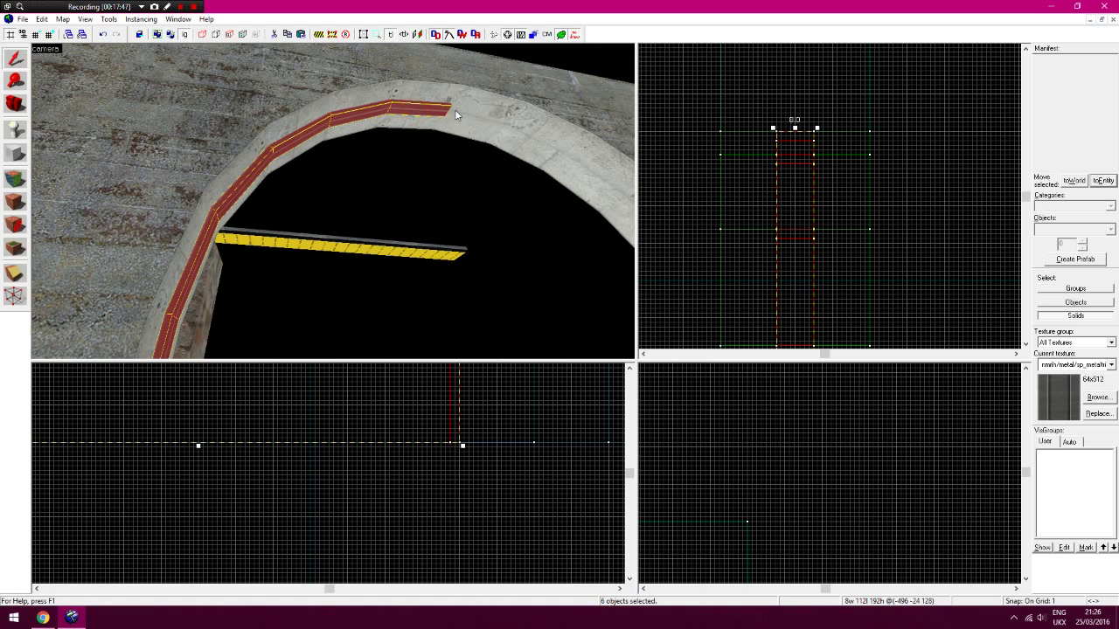
key(ctrl+c)
key(ctrl+v)
key(ctrl+m)
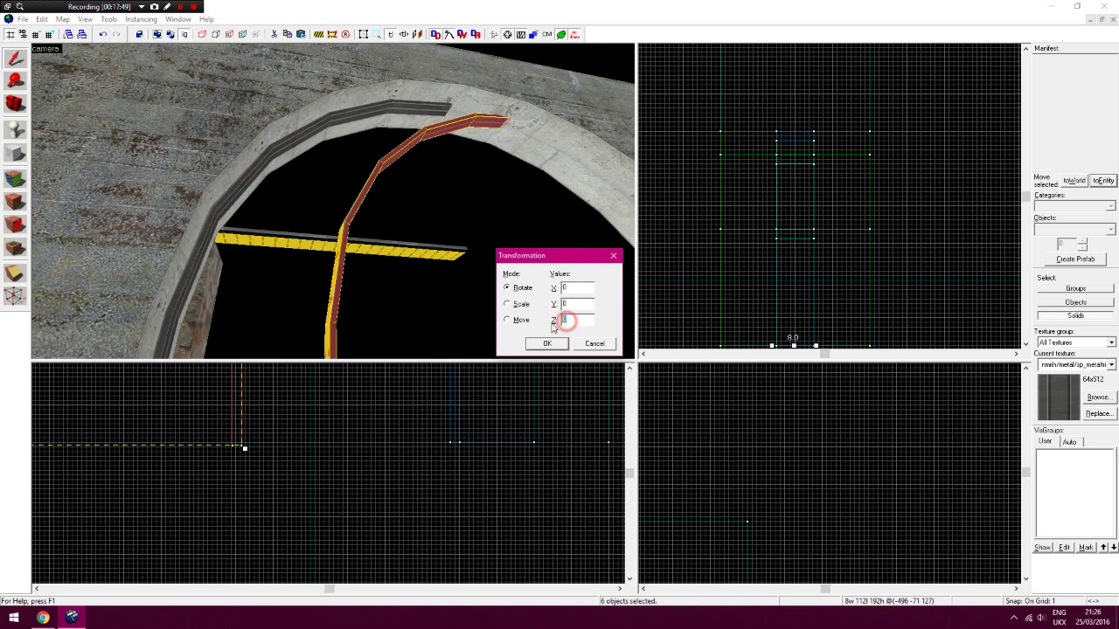
text(180)
key(Return)
Move the rotated trim copy onto the opposite half of the arch so both halves meet at the peak
click(15, 81)
right_click(753, 164)
right_click(752, 180)
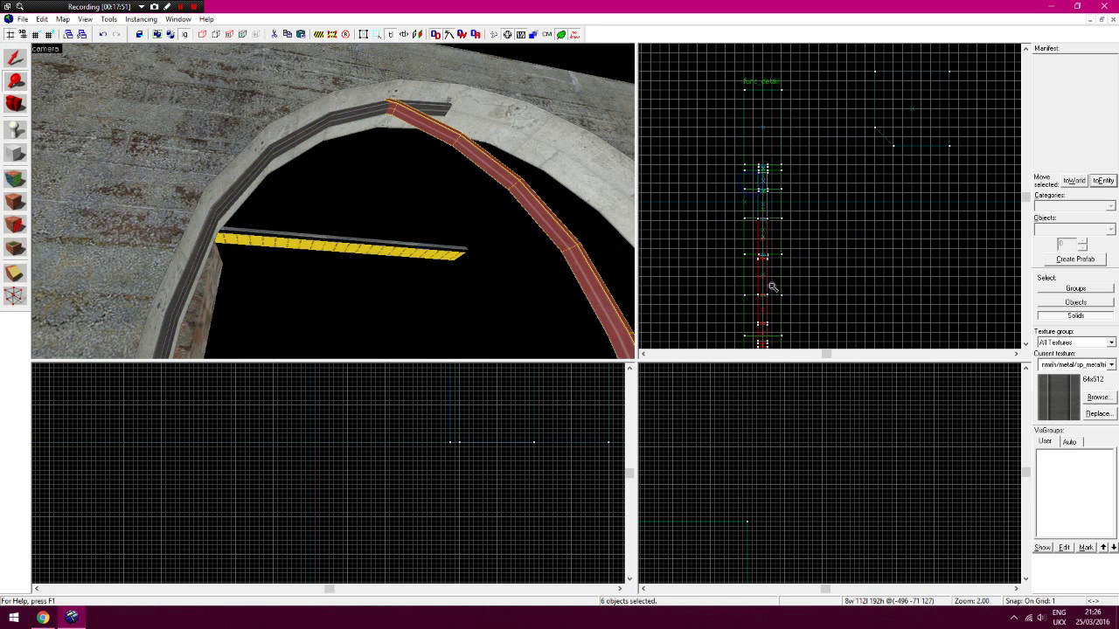
scroll(773, 286, up, 2)
scroll(270, 429, up, 5)
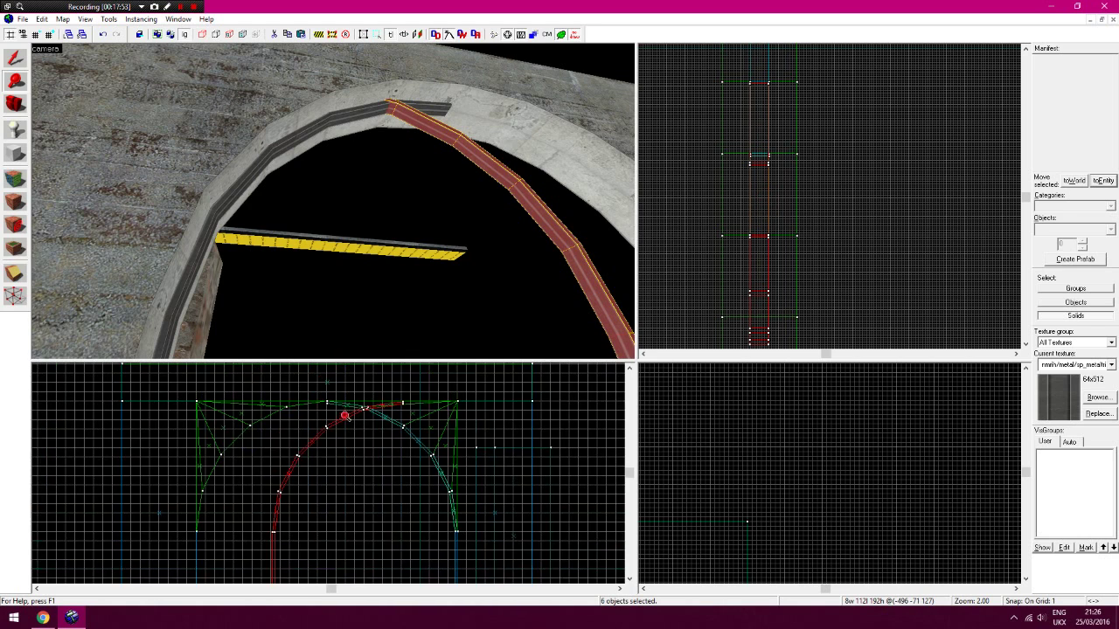
scroll(345, 416, up, 2)
click(10, 60)
drag(415, 399, 284, 398)
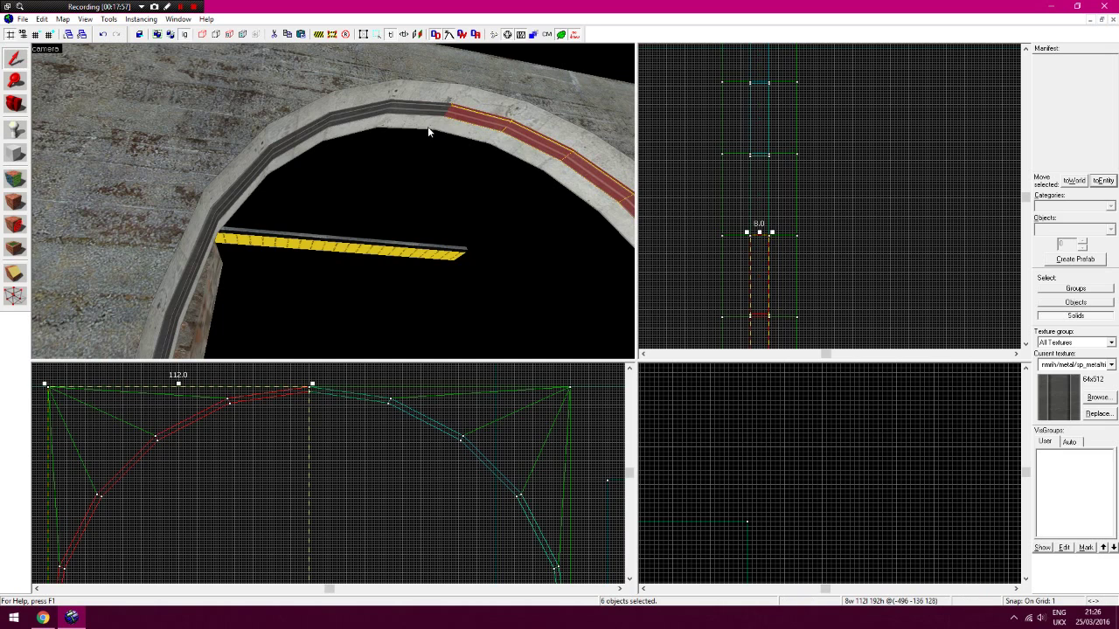
Add the original half's trim pieces to the selection and tie the whole arch trim to a func_detail entity
ctrl+click(175, 330)
ctrl+click(198, 262)
ctrl+click(241, 182)
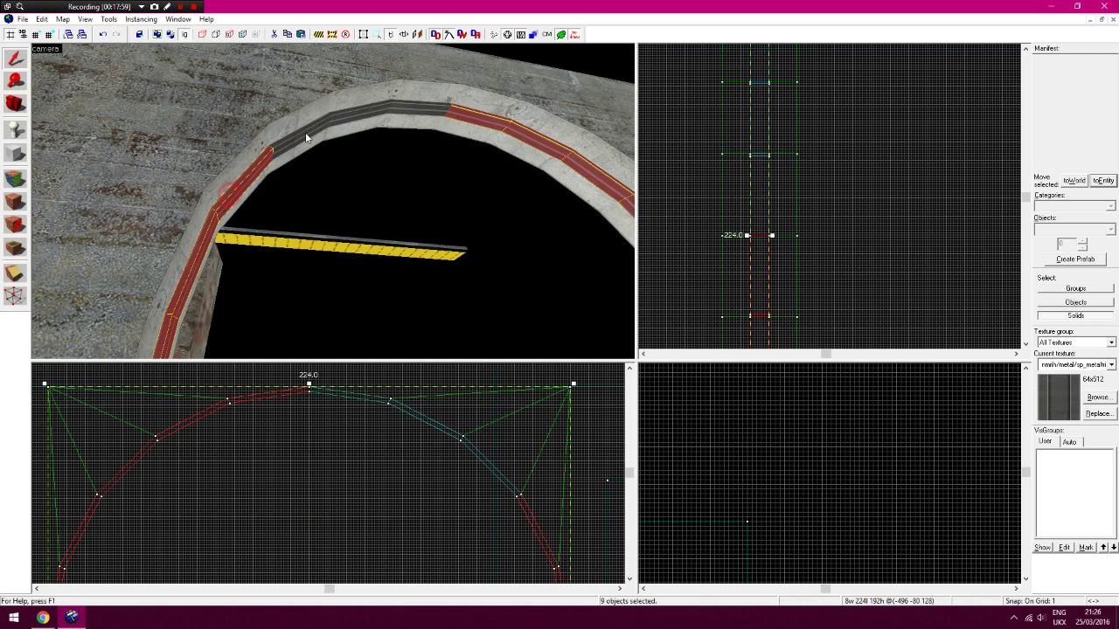
ctrl+click(377, 117)
ctrl+click(419, 109)
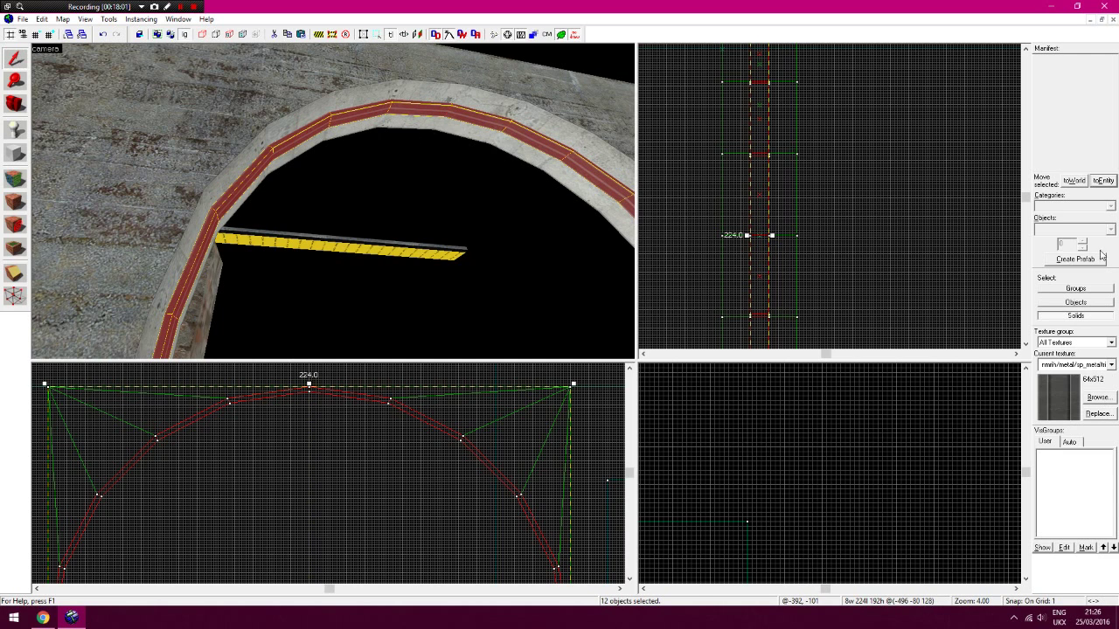
click(1102, 182)
click(725, 446)
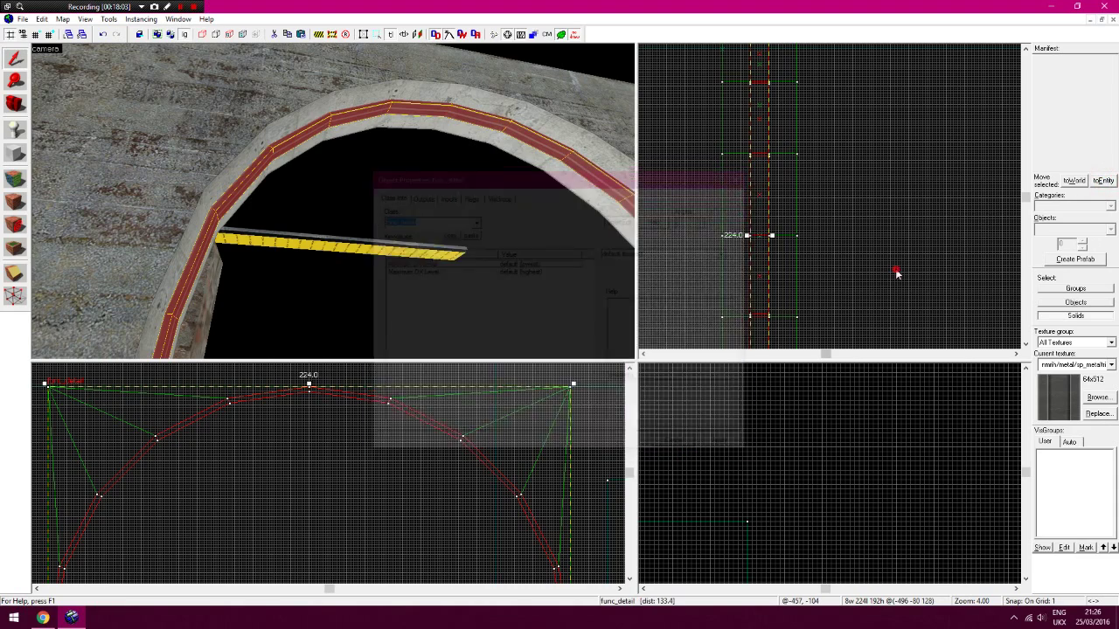
click(359, 159)
Set the metal trim texture's rotation to 180 on the trim face beside the arch's peak
key(w)
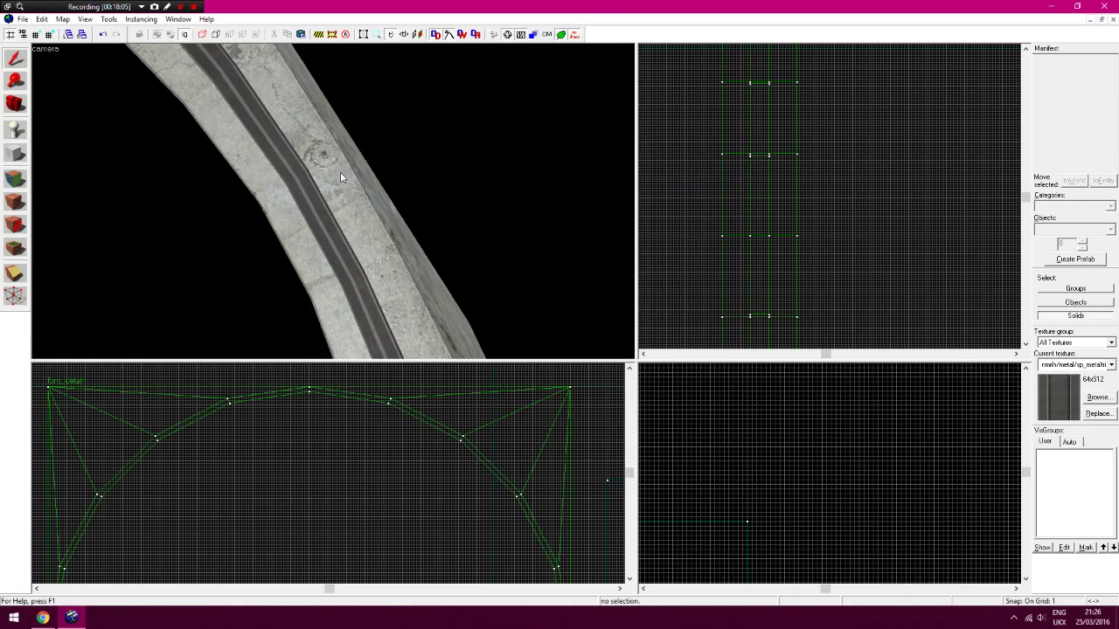
click(16, 181)
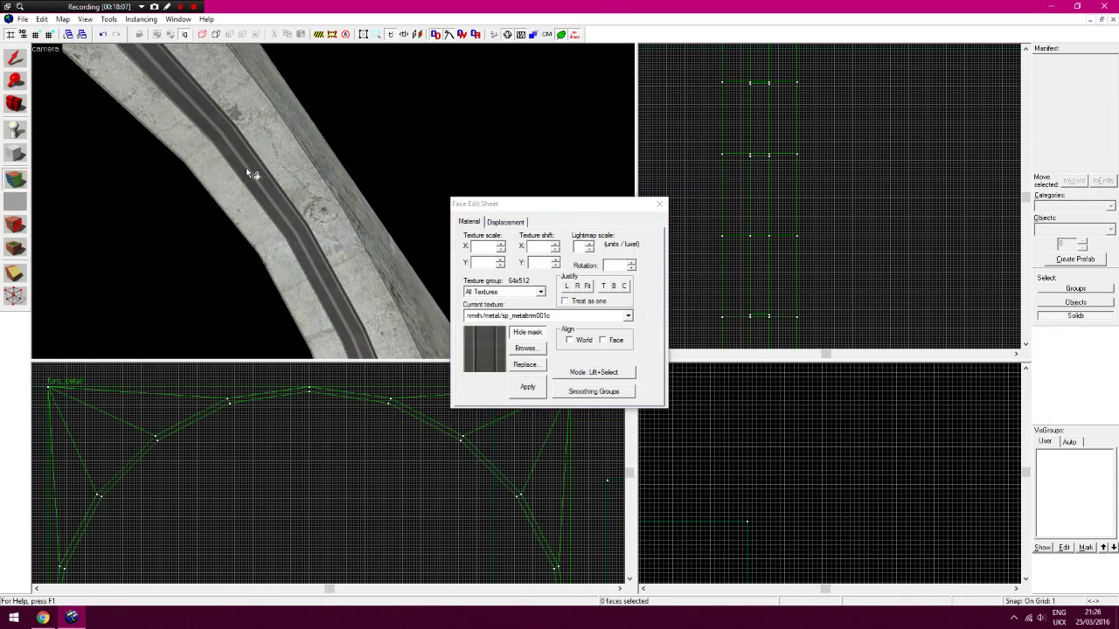
click(523, 328)
key(z)
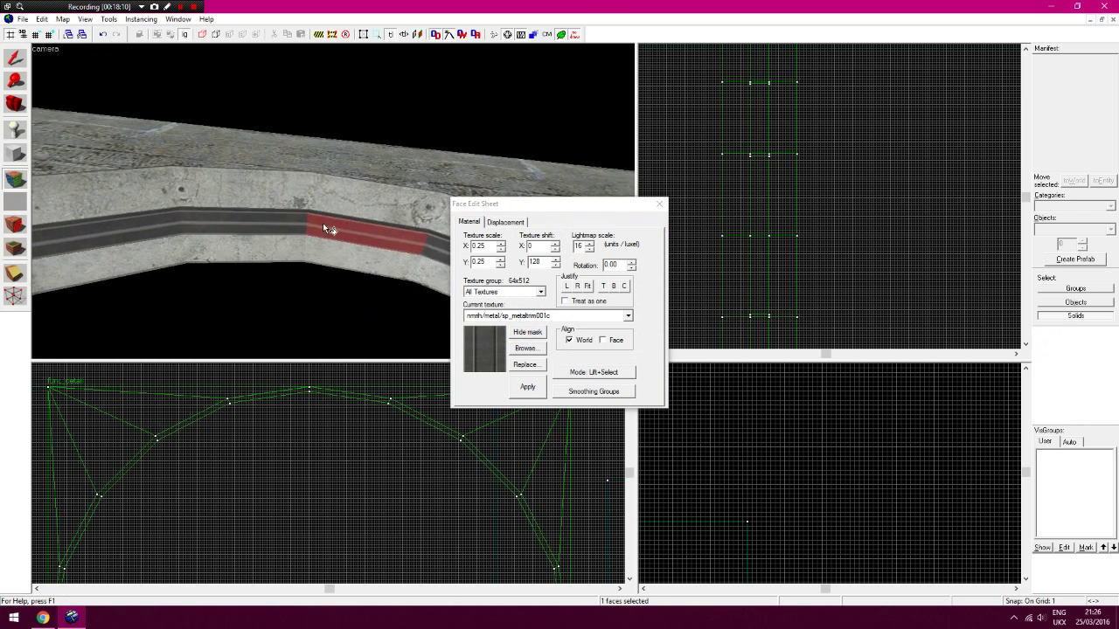
key(a)
key(z)
click(528, 332)
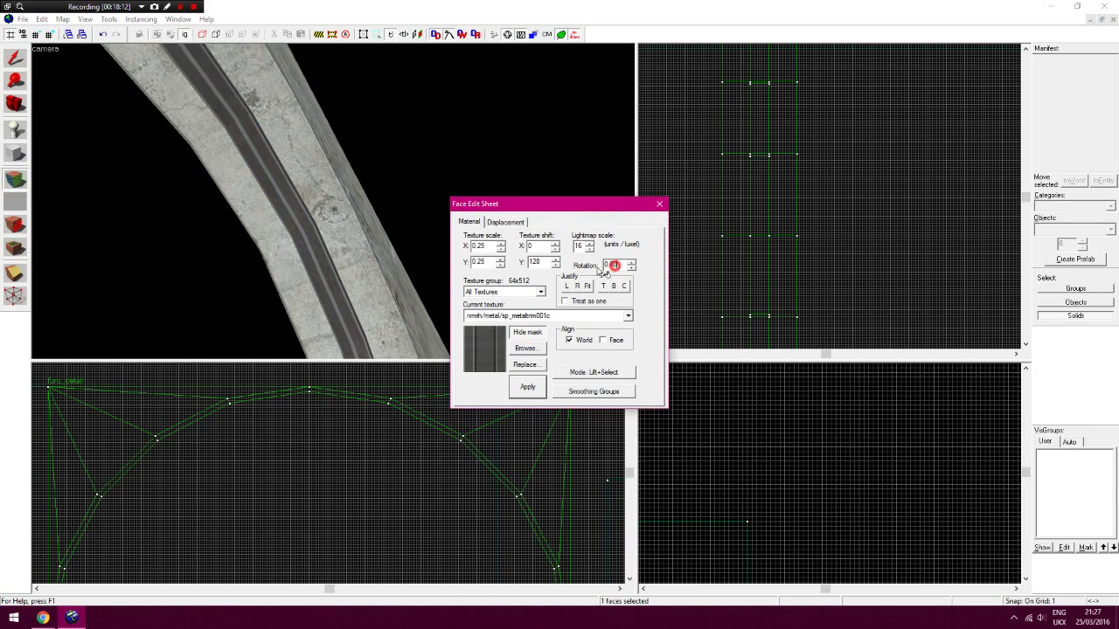
click(325, 248)
key(z)
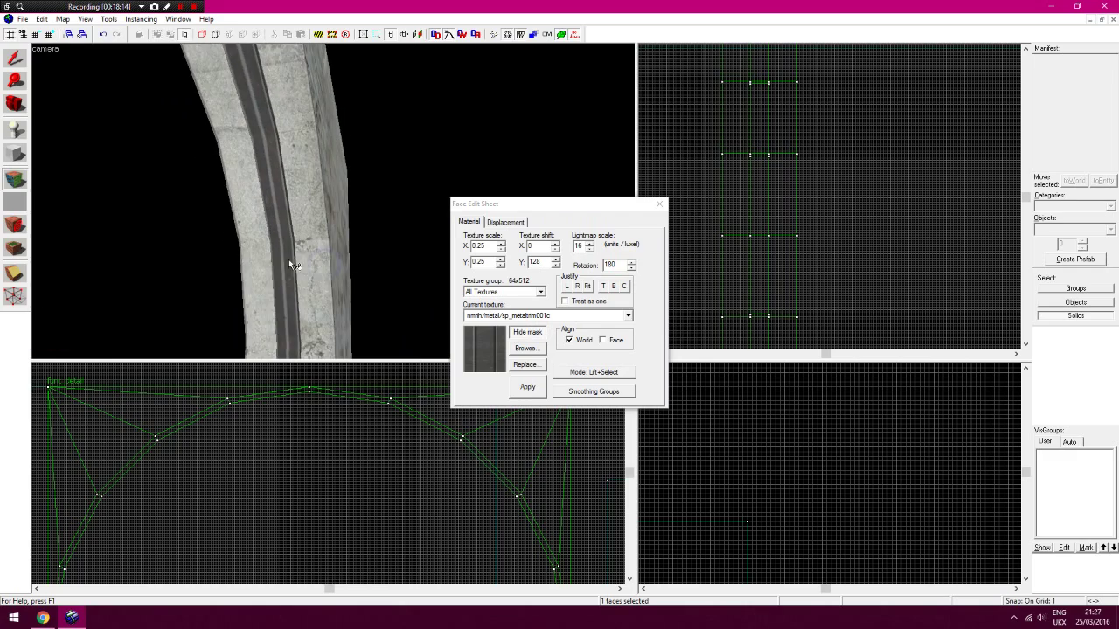
drag(287, 262, 294, 265)
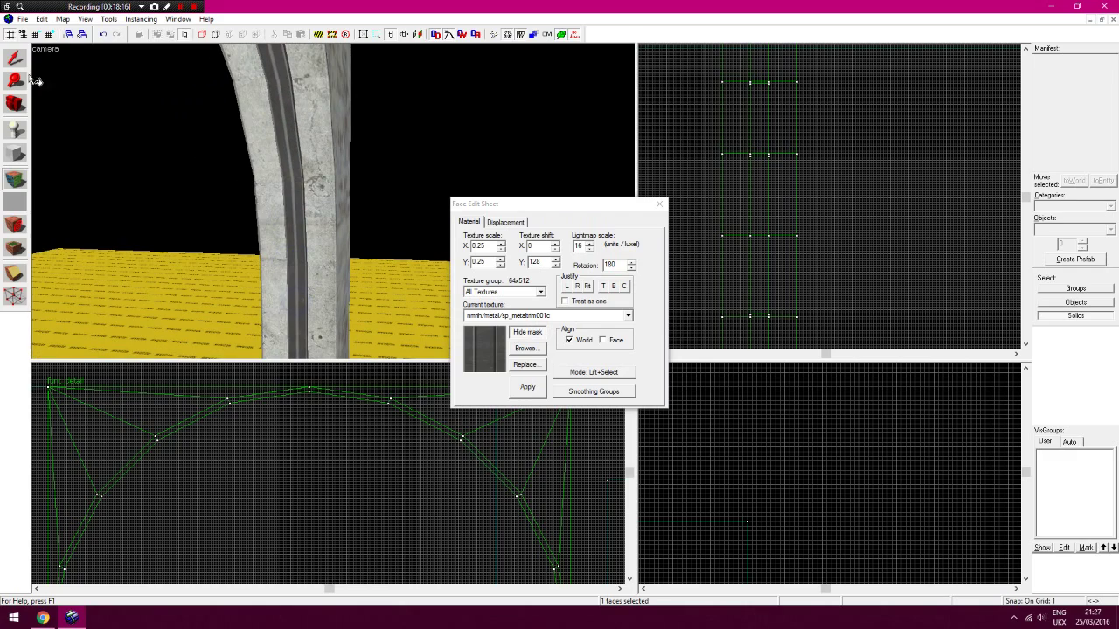
Turn group selection back on and move the whole func_detail trim to one edge of the arch's inner surface
click(16, 109)
key(z)
key(s)
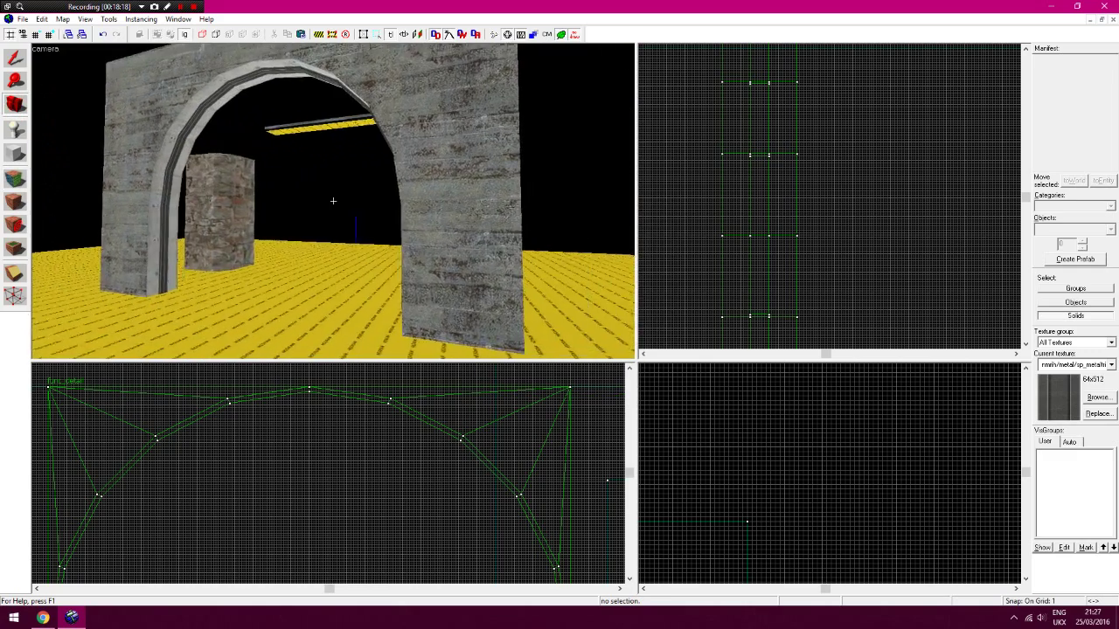
key(w)
key(z)
click(16, 58)
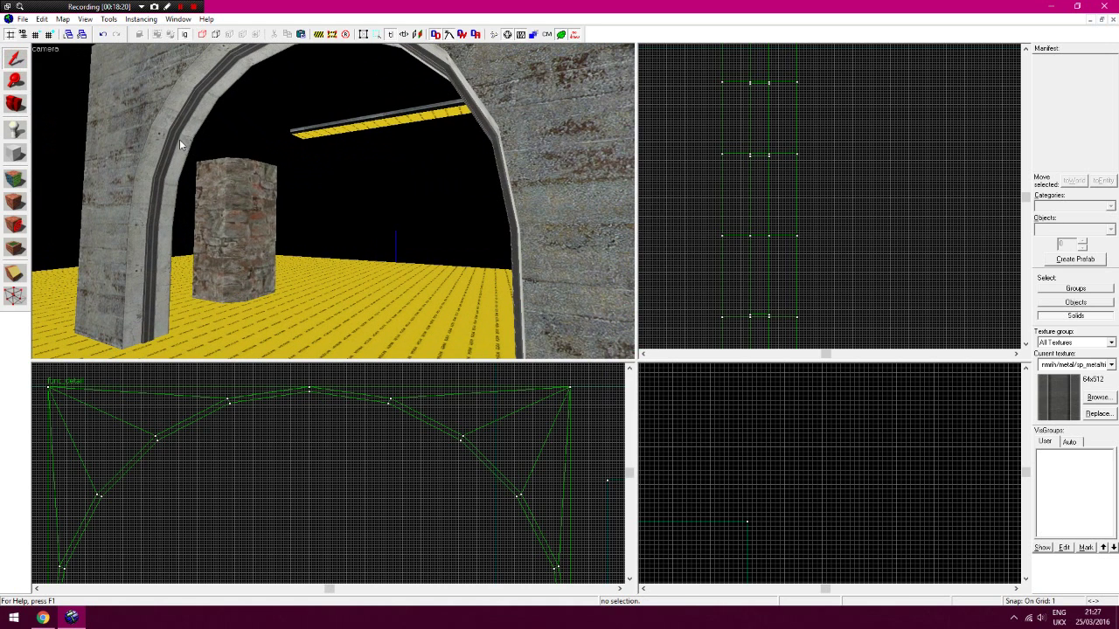
click(179, 139)
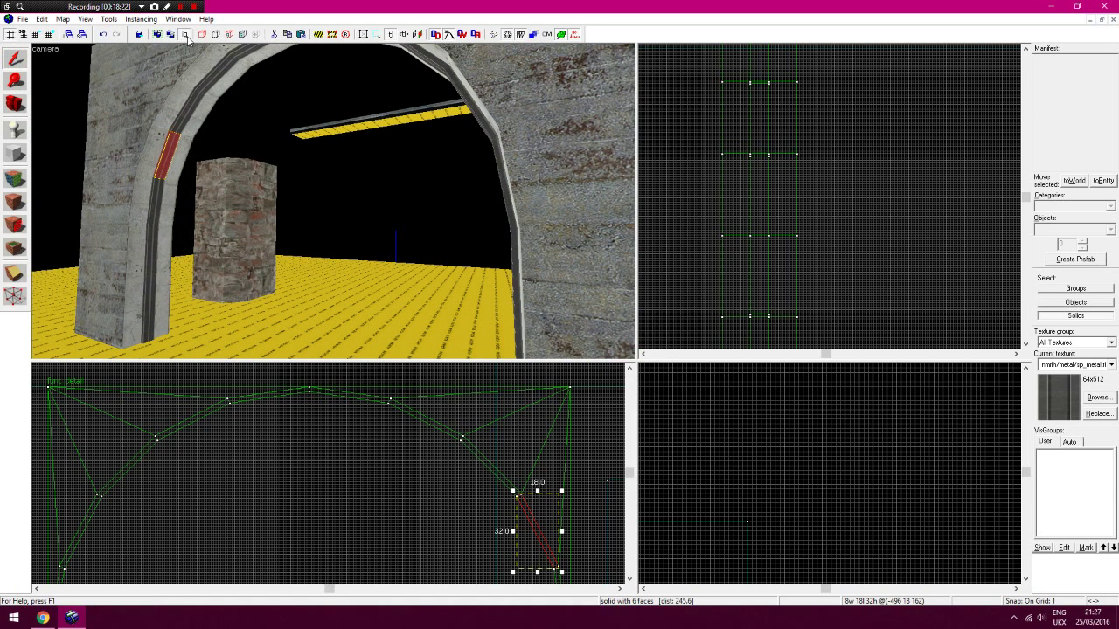
click(185, 36)
click(191, 108)
key(Up)
key(Up)
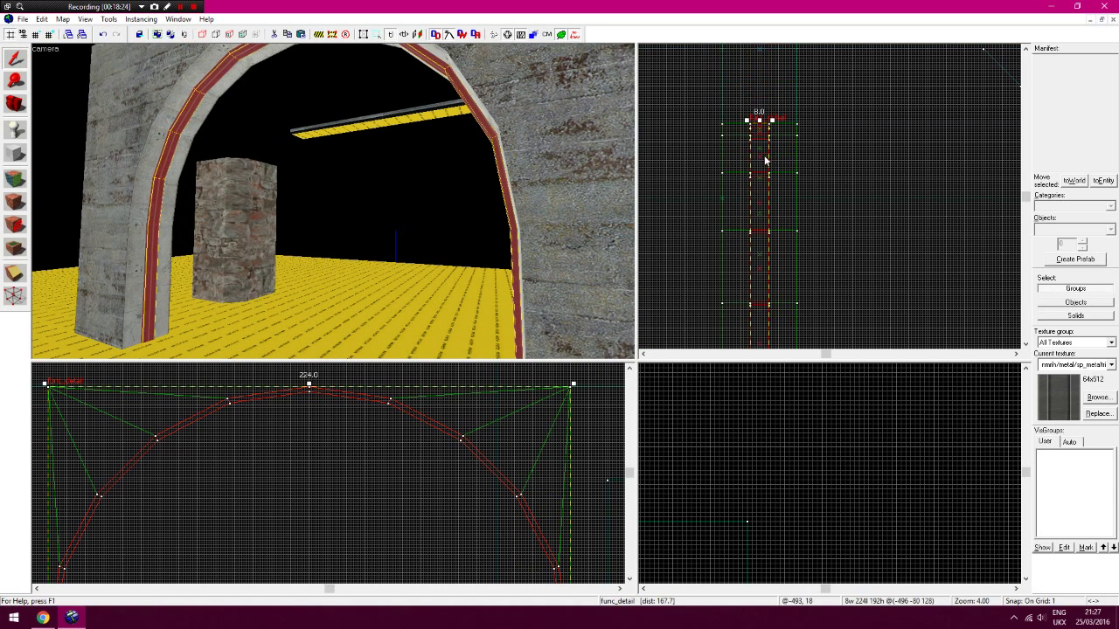
drag(762, 157, 734, 159)
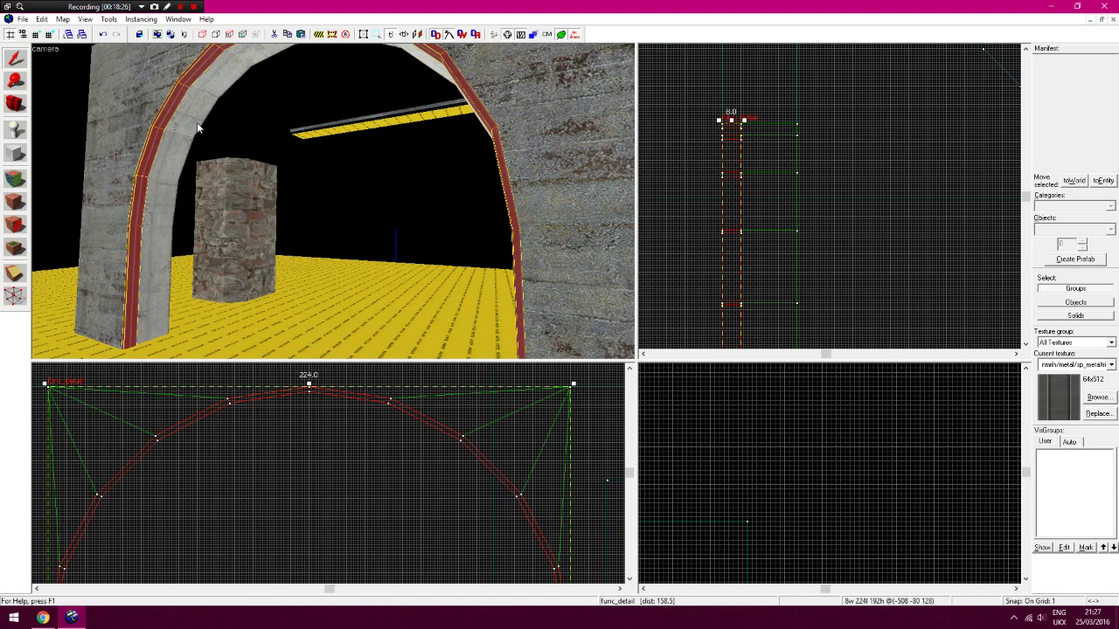
Paste a copy of the trim and line it up with the opposite edge of the arch's inner surface
key(ctrl+v)
drag(786, 184, 784, 156)
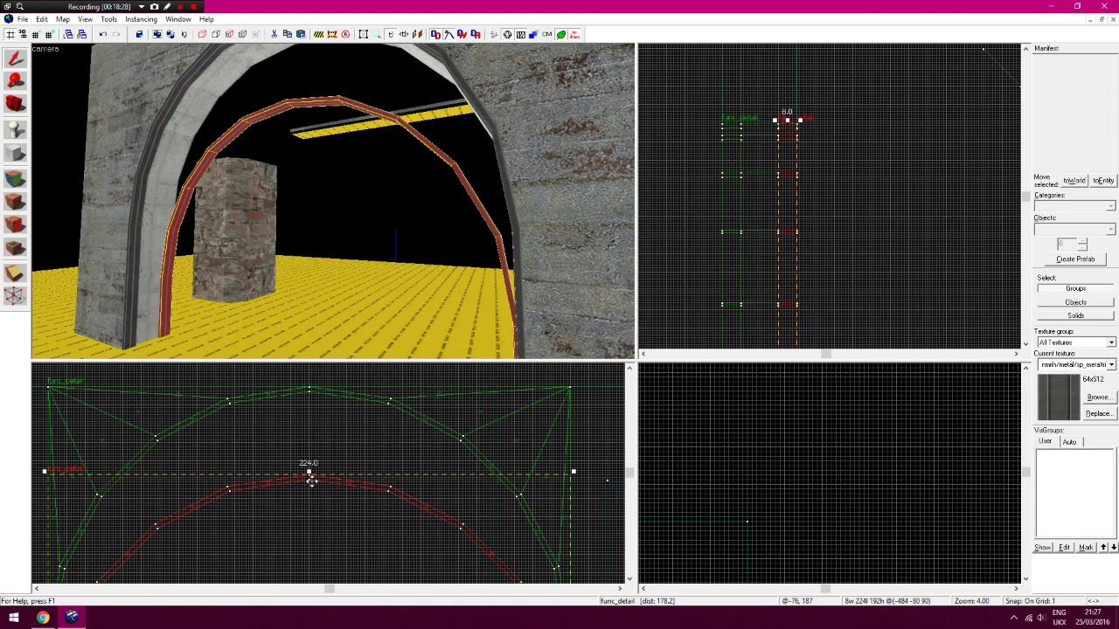
drag(310, 477, 312, 388)
click(696, 249)
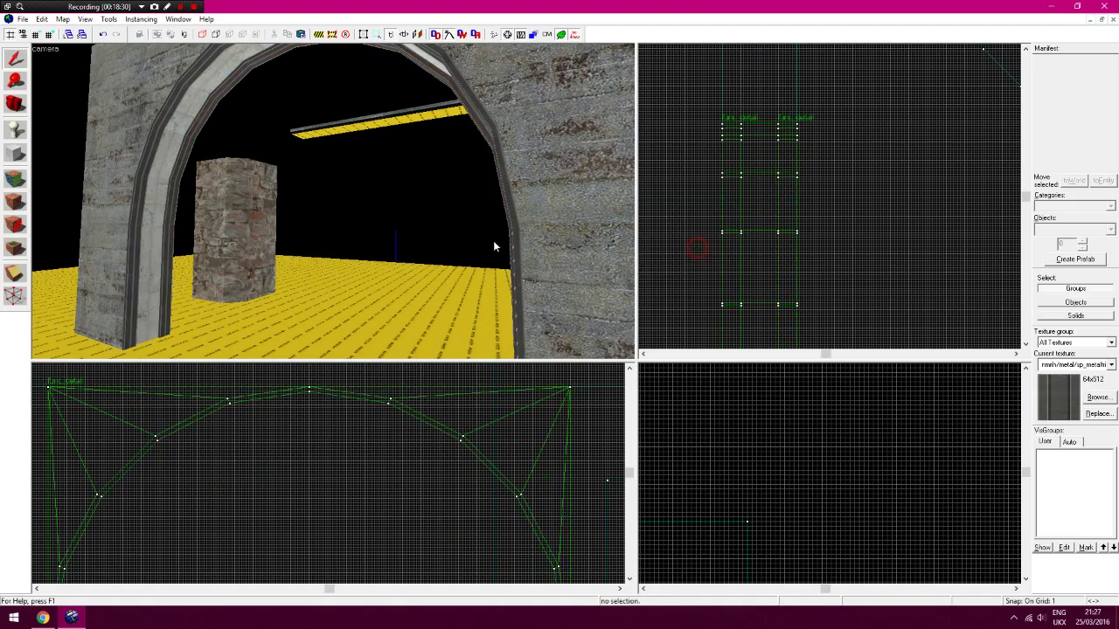
key(shift+z)
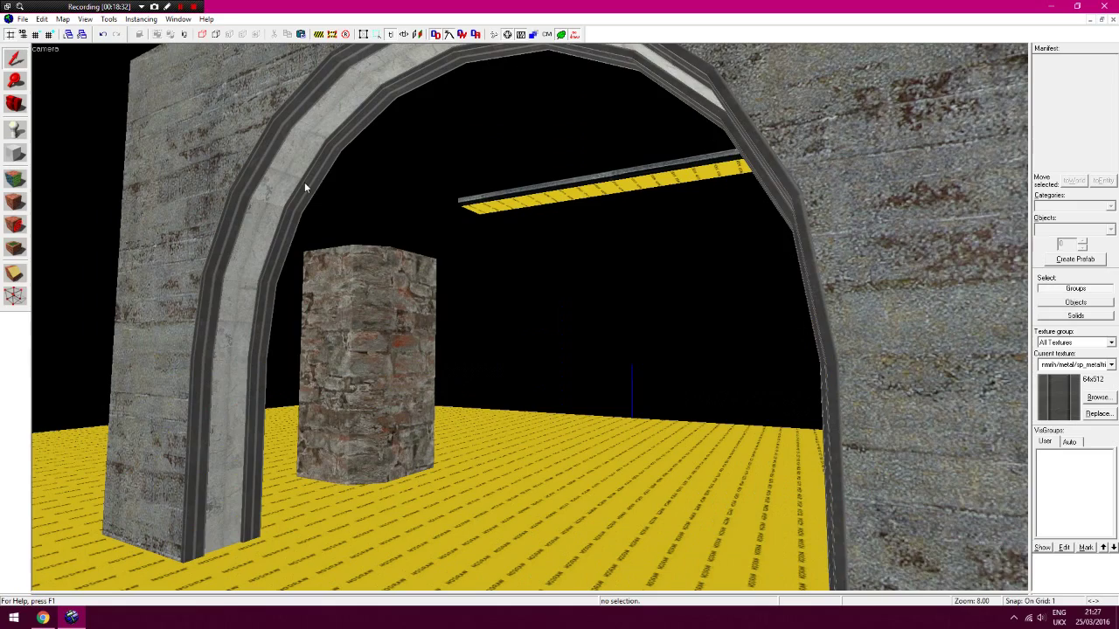
Turn off group selection so the parts of the arch wall's func_detail can be picked individually, and clear the selection
key(d)
scroll(293, 166, down, 2)
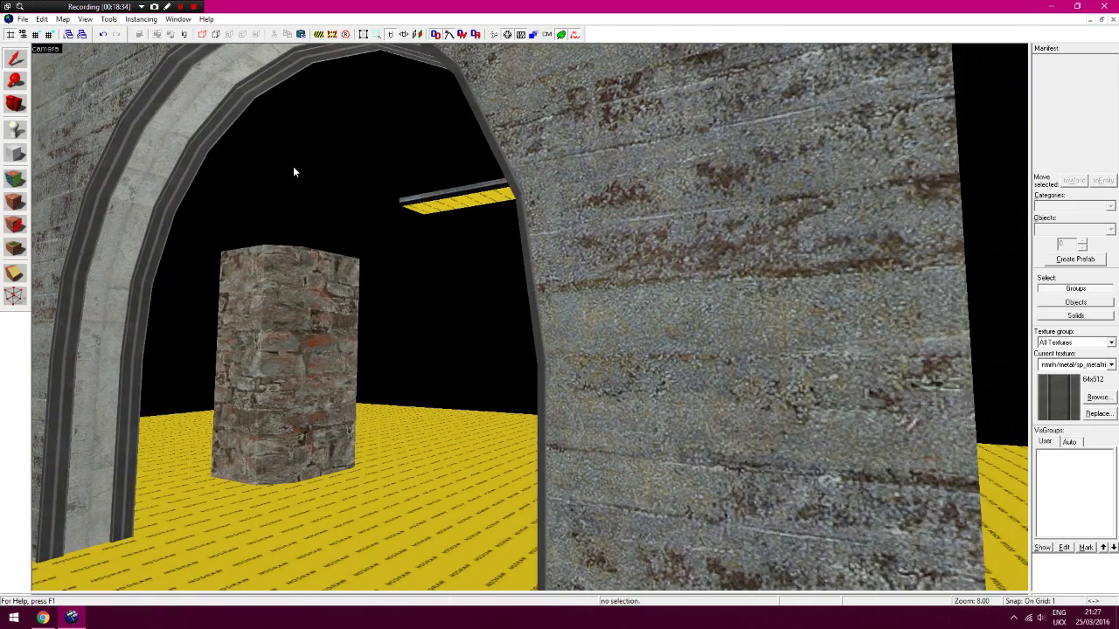
key(shift+z)
click(280, 124)
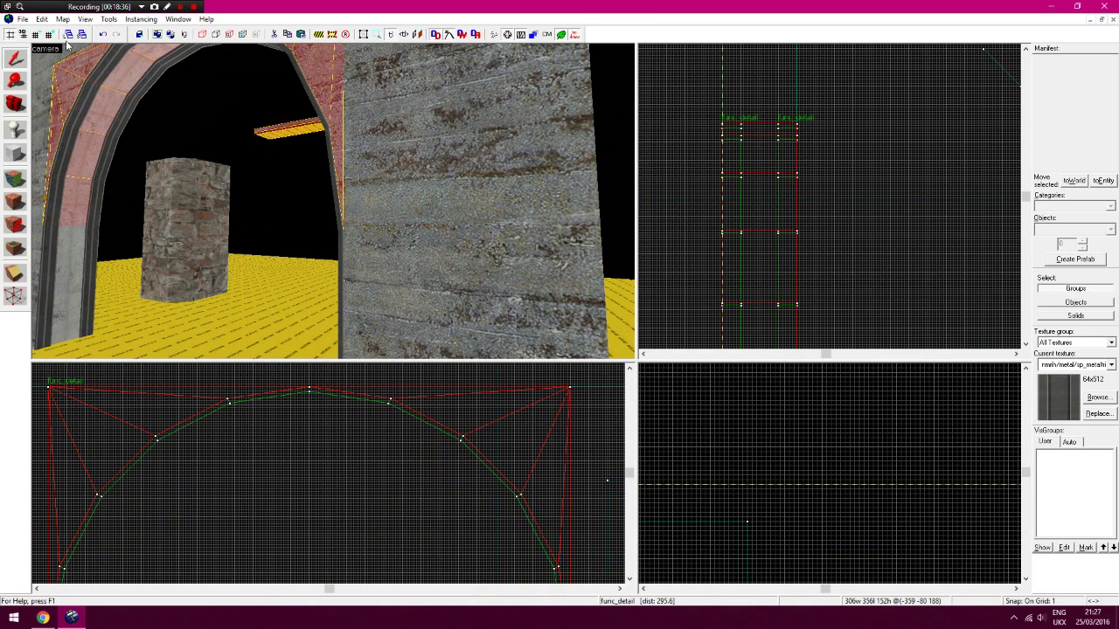
click(184, 35)
key(Escape)
key(Up)
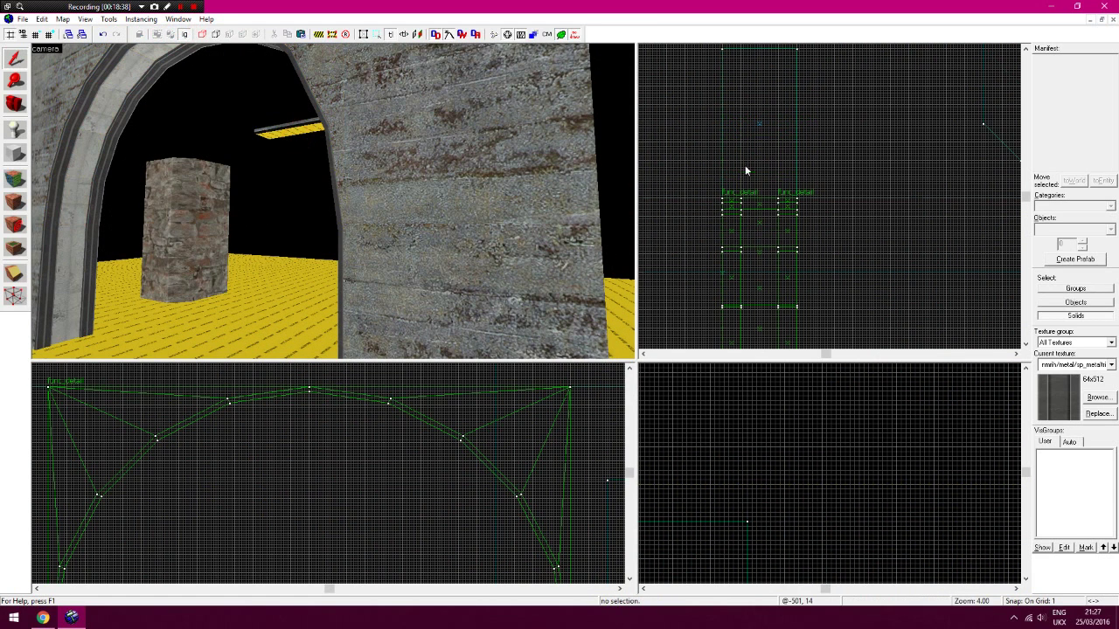
Move the detached trim strip onto the top of the arch wall, centred over its thickness, and turn group selection back on
click(299, 134)
key(Right)
key(Right)
key(Right)
key(Right)
key(Up)
key(Right)
key(Right)
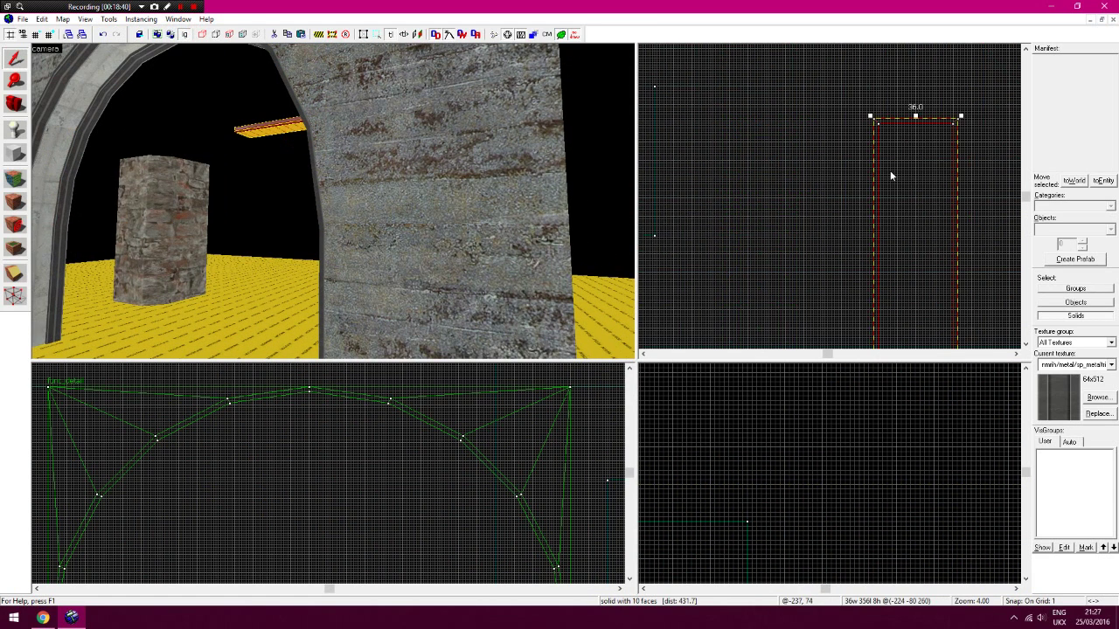
key(Left)
key(Left)
key(Left)
mouse_move(891, 176)
mouse_down()
mouse_move(693, 165)
mouse_move(704, 153)
mouse_move(732, 170)
mouse_up()
key(Left)
key(Left)
click(814, 169)
key(Left)
click(183, 35)
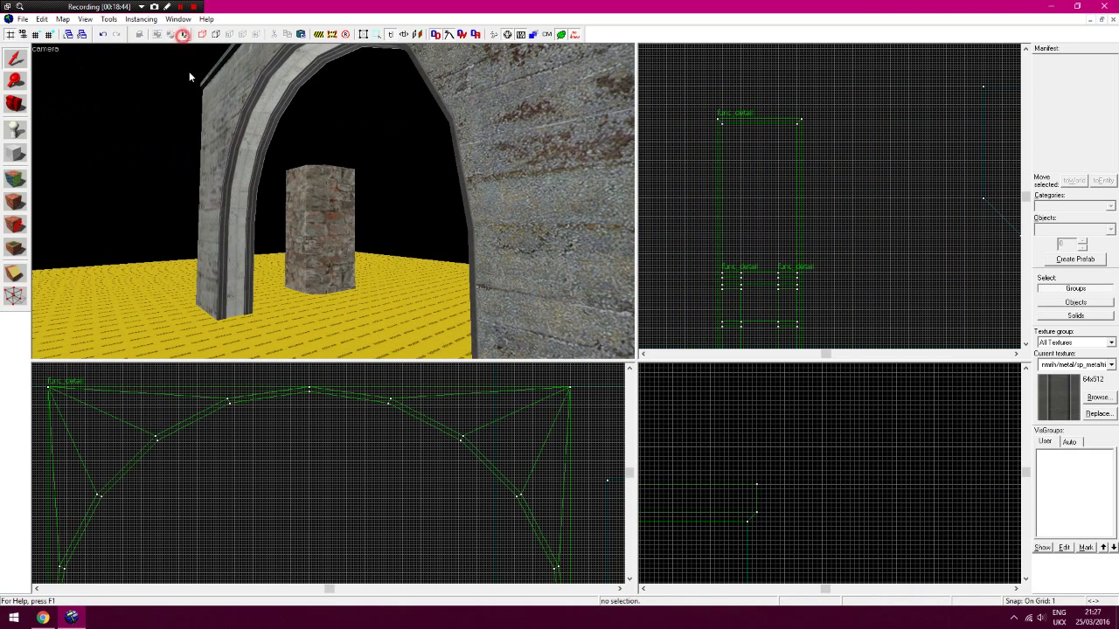
Examine the finished arch wall from both sides, checking the metal trim along the opening and the strip on top
key(shift+z)
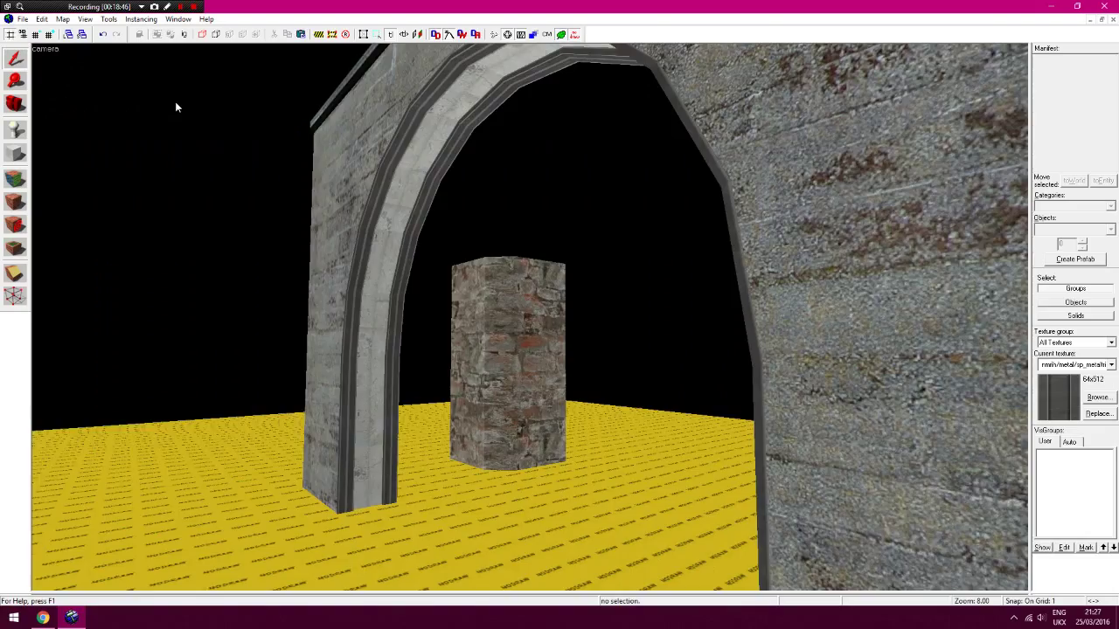
click(15, 104)
drag(350, 218, 530, 317)
key(a)
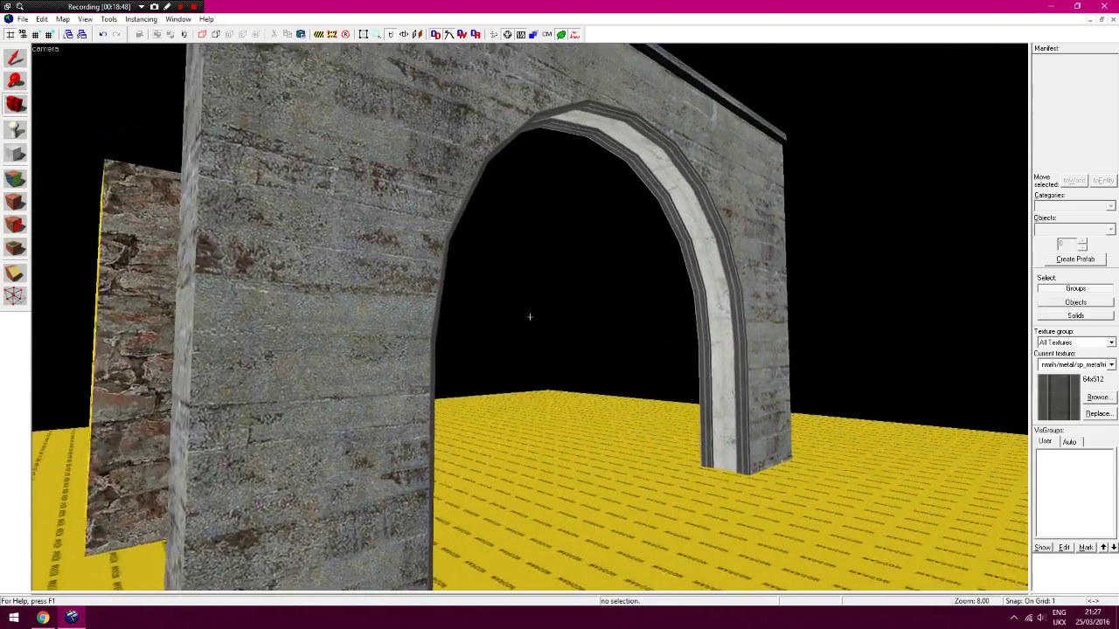
key(d)
key(w)
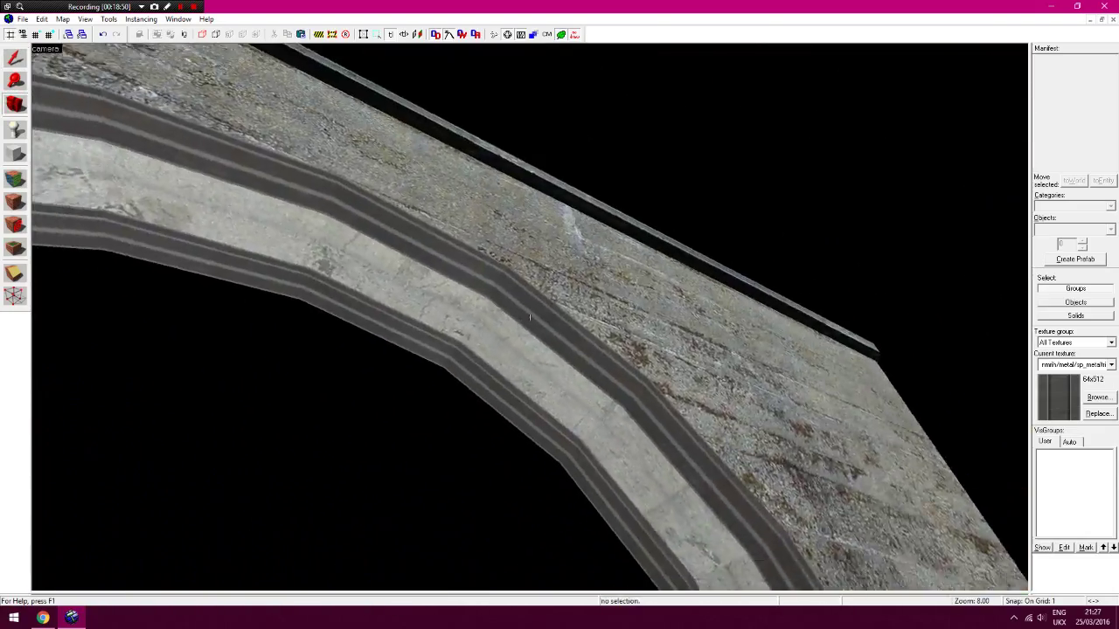
key(s)
key(a)
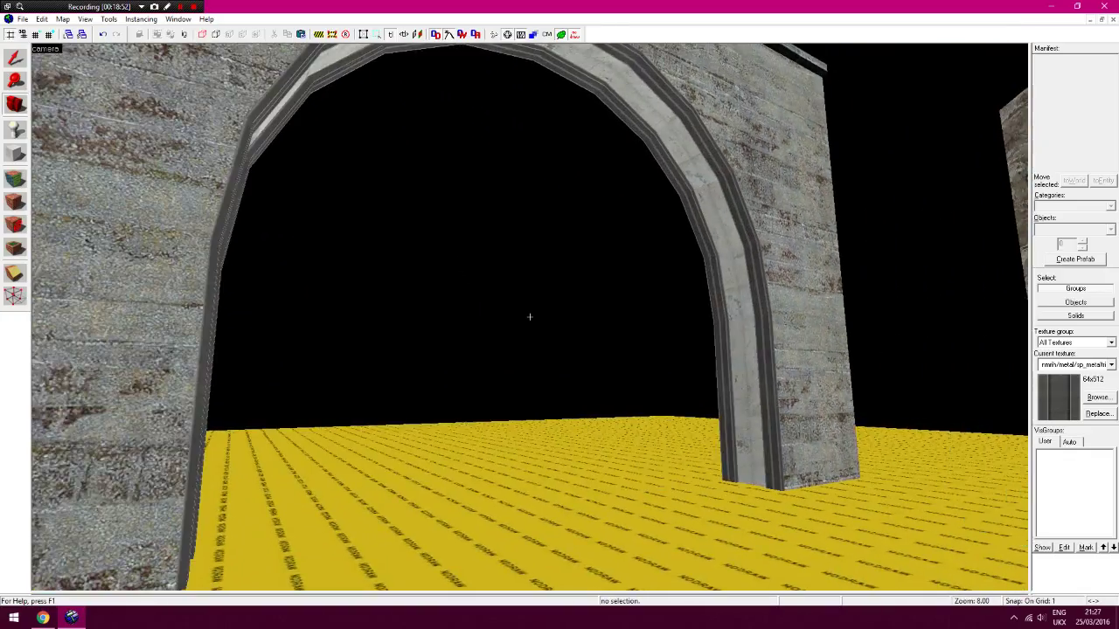
key(w)
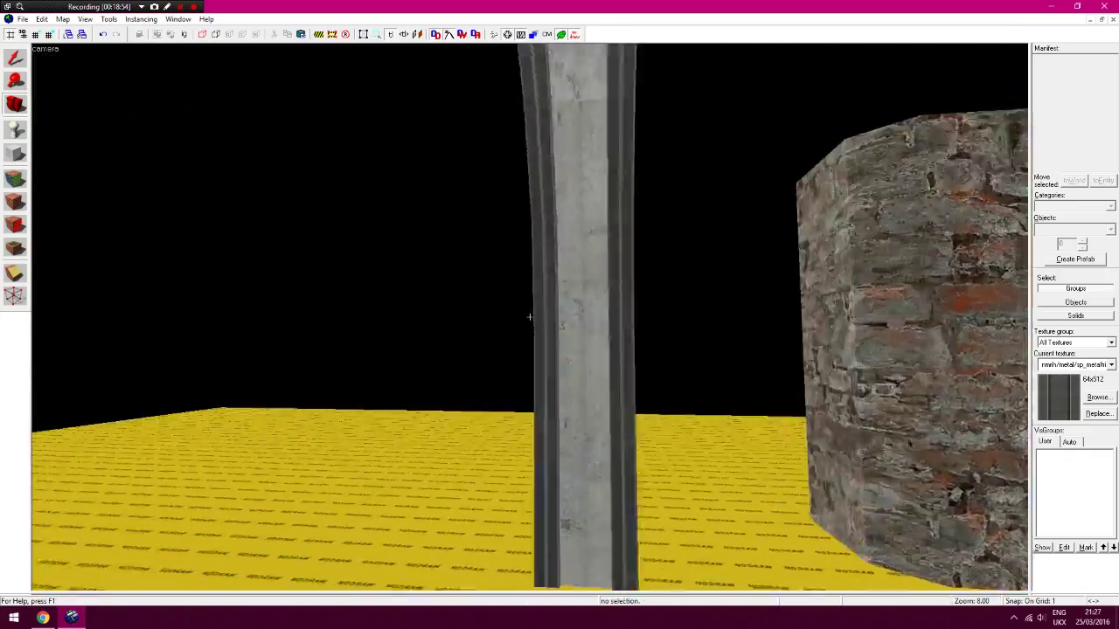
key(a)
key(a)
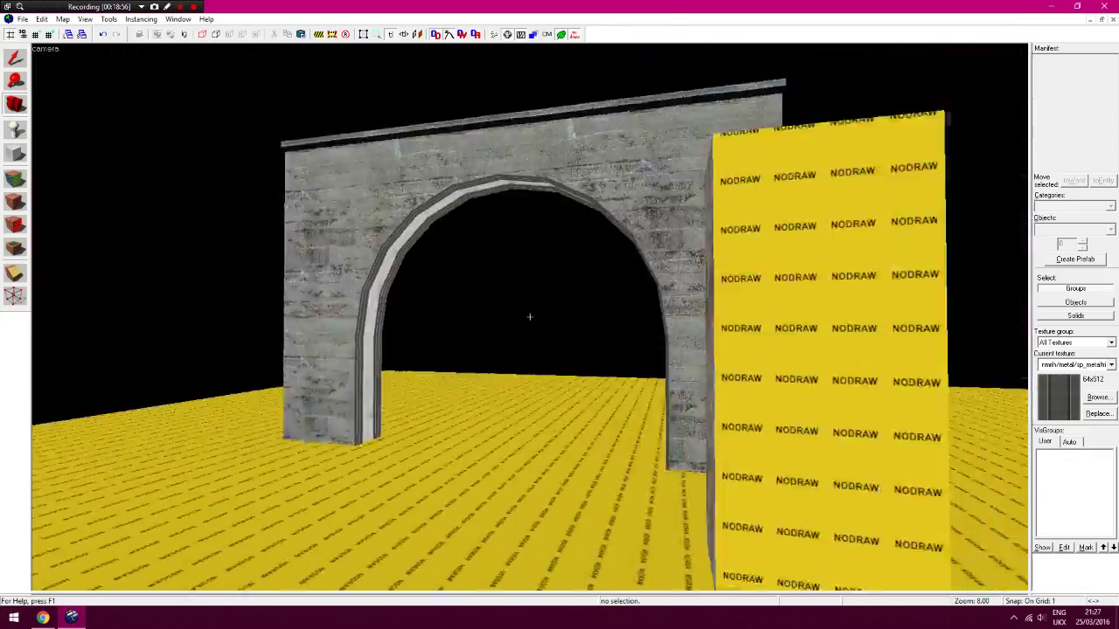
key(w)
key(s)
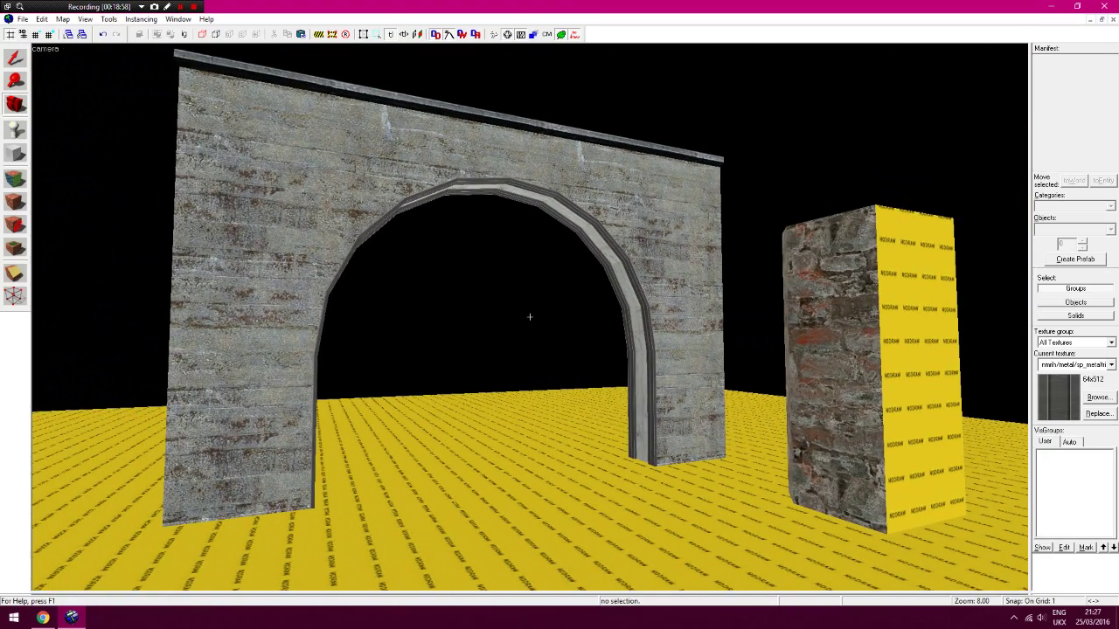